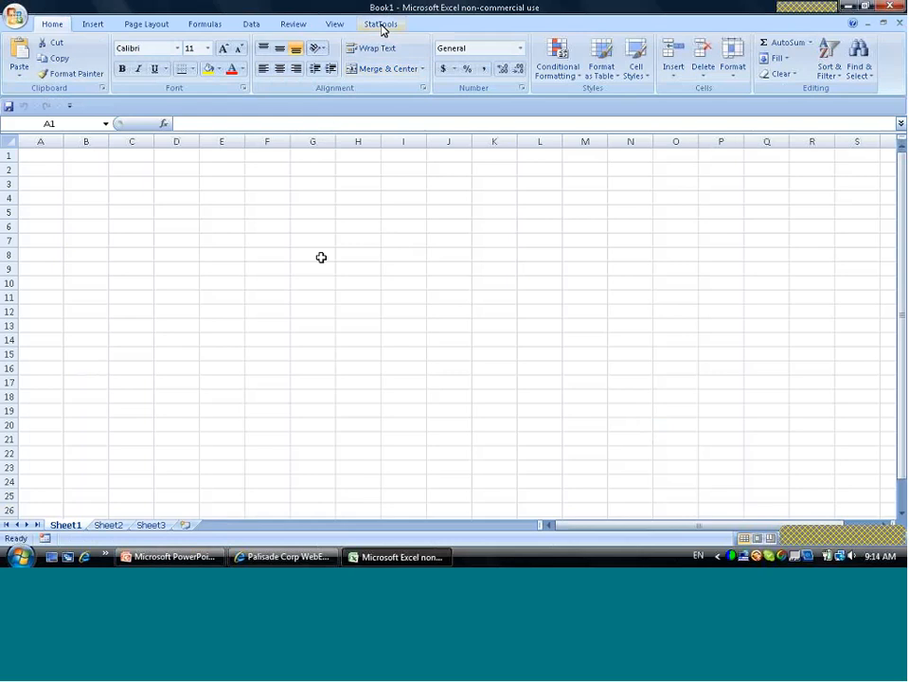
Step: View the StatTools Data Set Manager for the blank workbook and close it without defining a data set
left_click(381, 25)
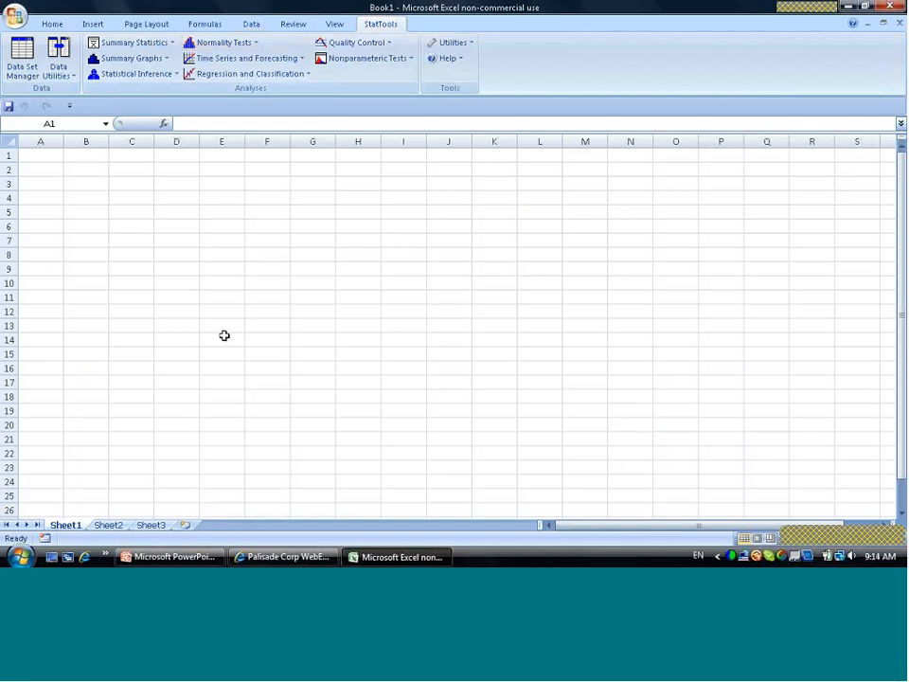
left_click(22, 57)
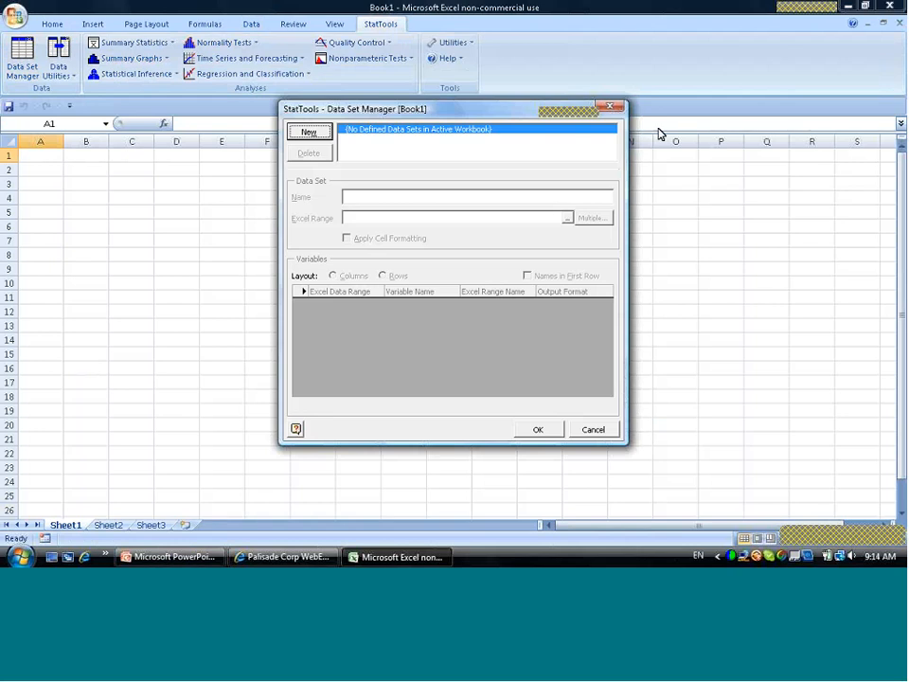
left_click(605, 106)
Step: Open the workbook 1-Titanic-Data Set Manager from the Webcast folder on the desktop
left_click(15, 15)
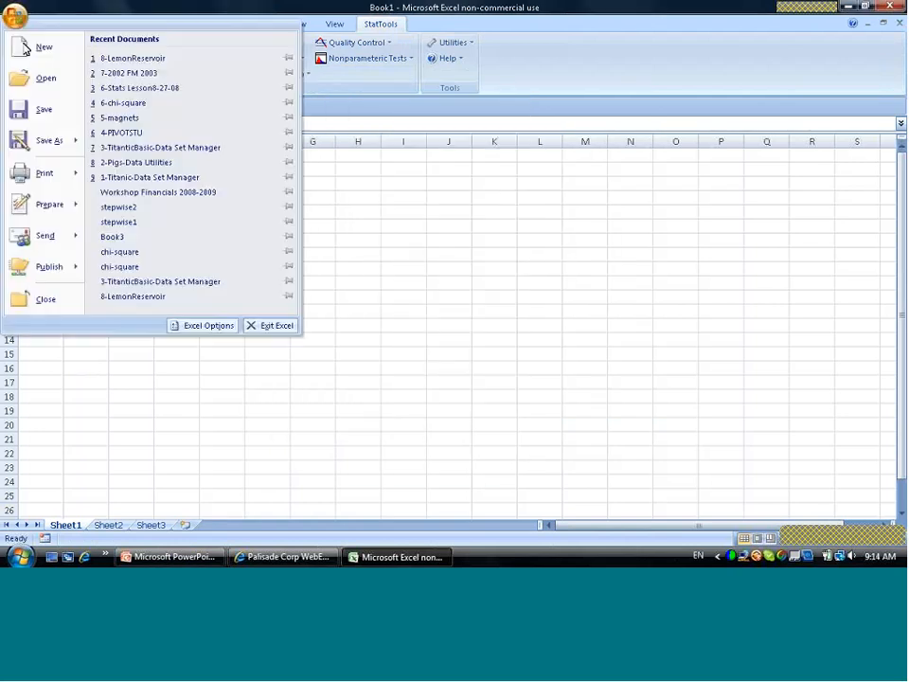
left_click(44, 84)
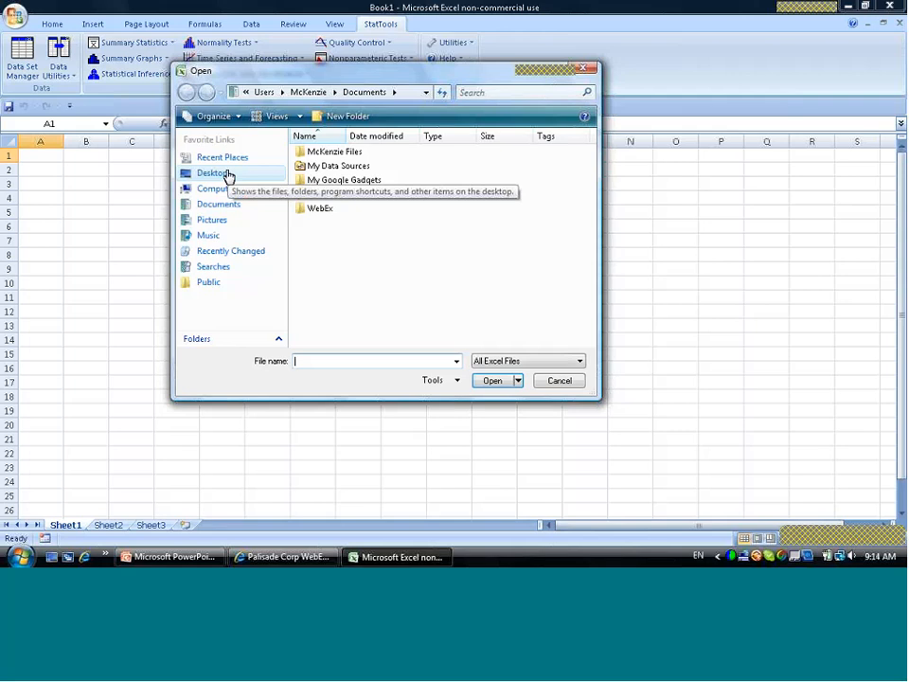
left_click(227, 176)
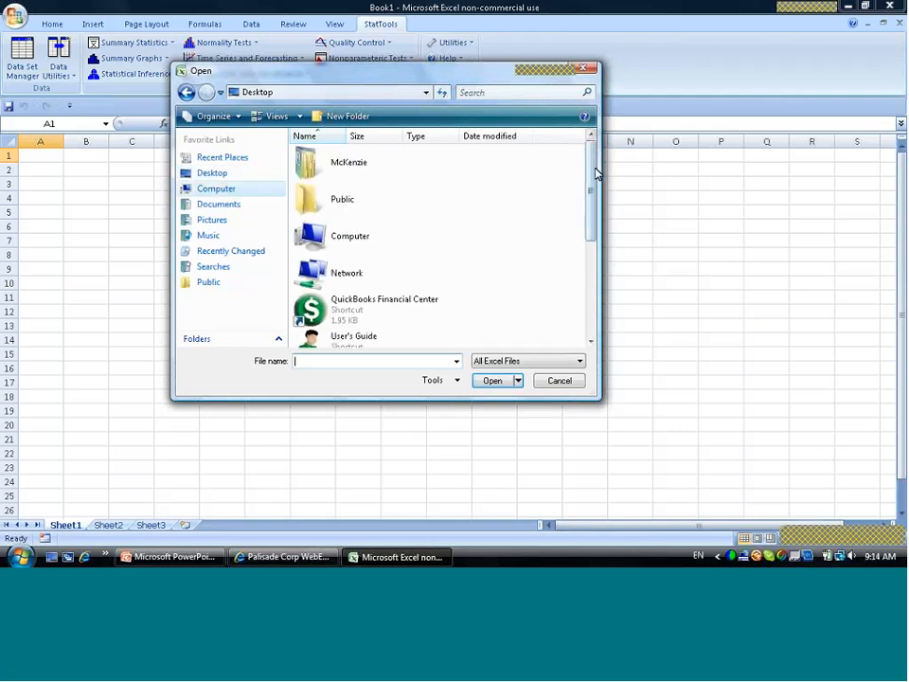
left_click_drag(594, 169, 570, 353)
double_click(361, 303)
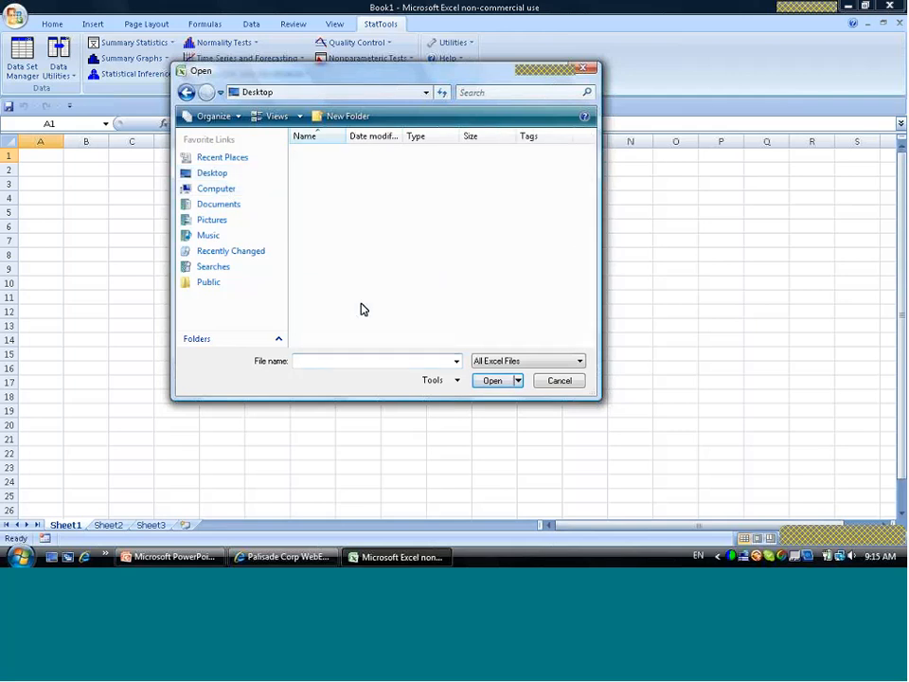
left_click(369, 155)
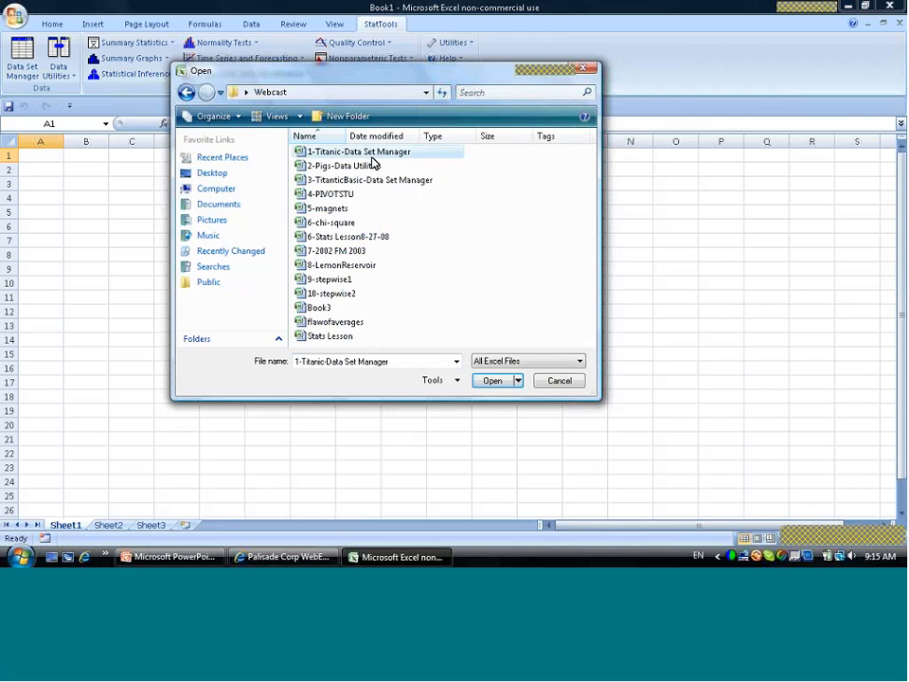
double_click(371, 155)
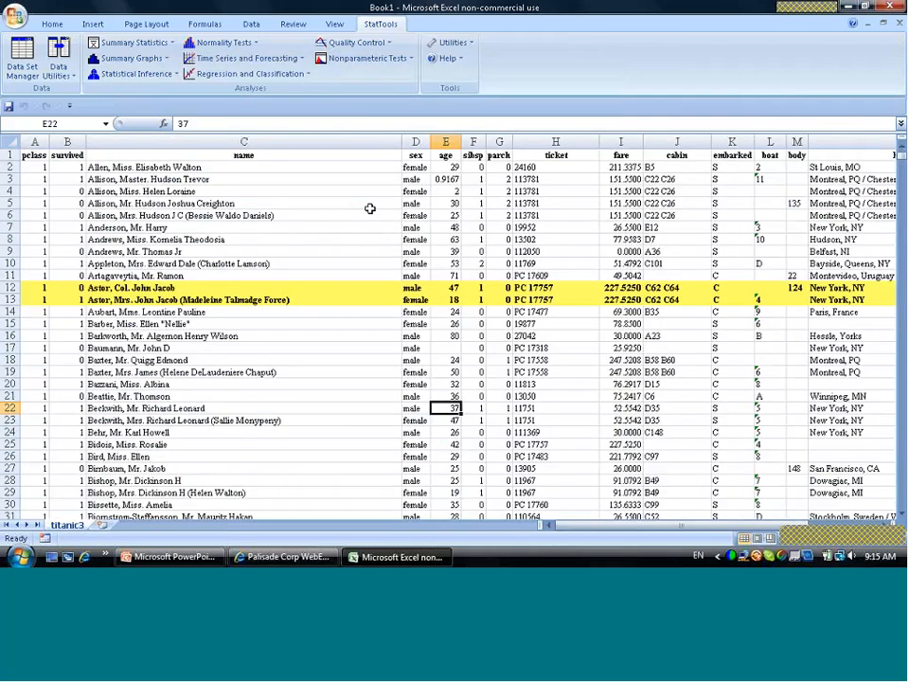
Step: Examine the name column of the passenger data from its header down to the highlighted rows 12 and 13
left_click(366, 222)
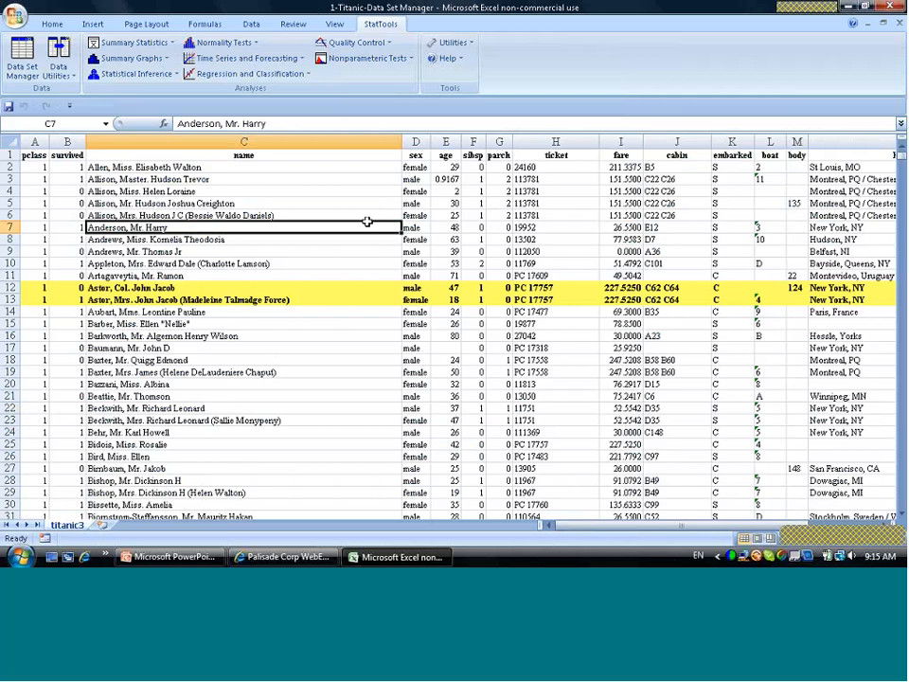
key("ctrl+Down")
key("ctrl+Up")
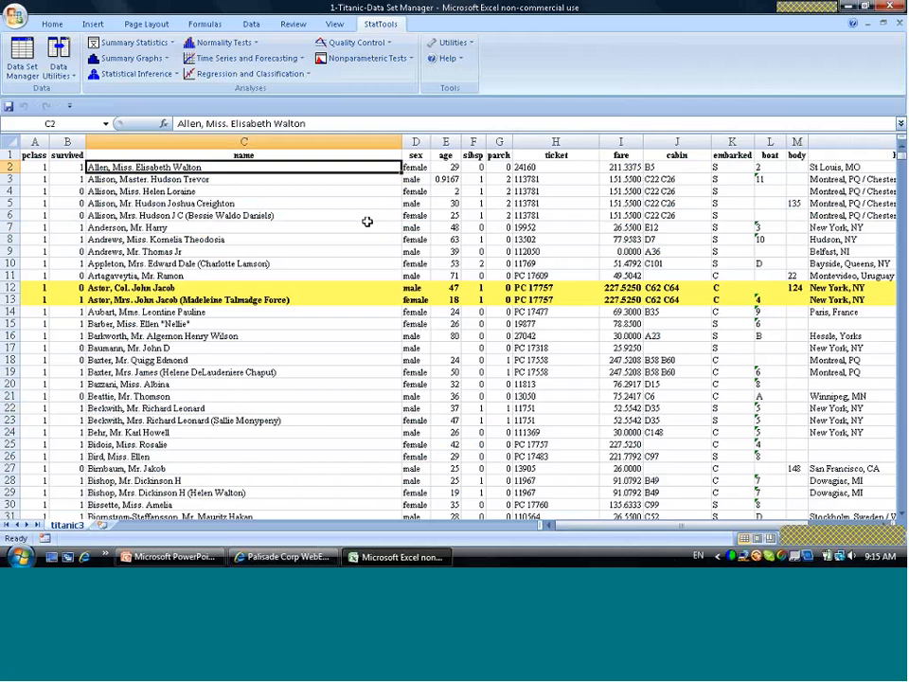
key("Up")
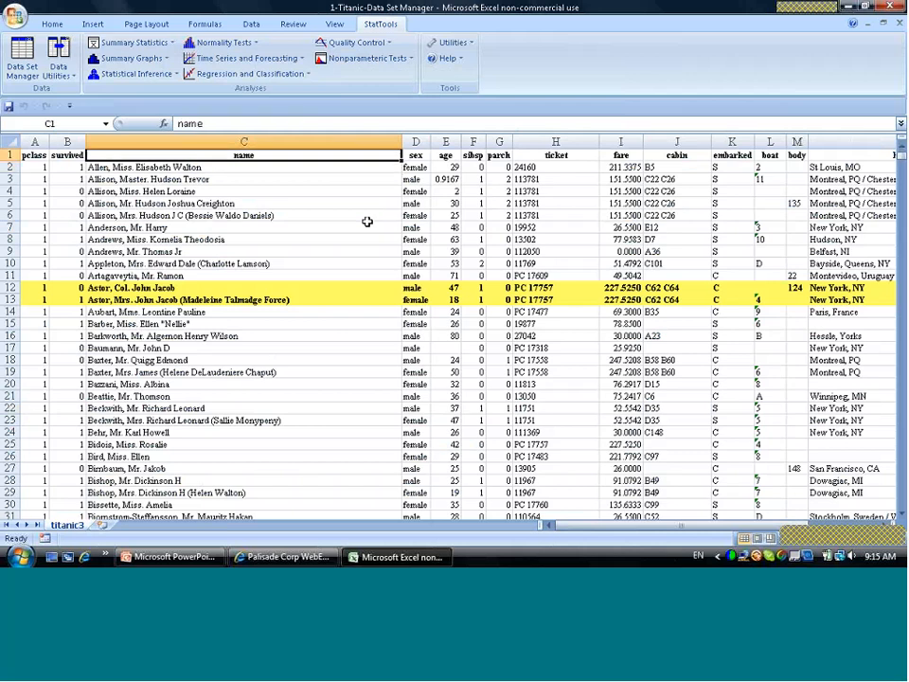
key("Down")
key("Down")
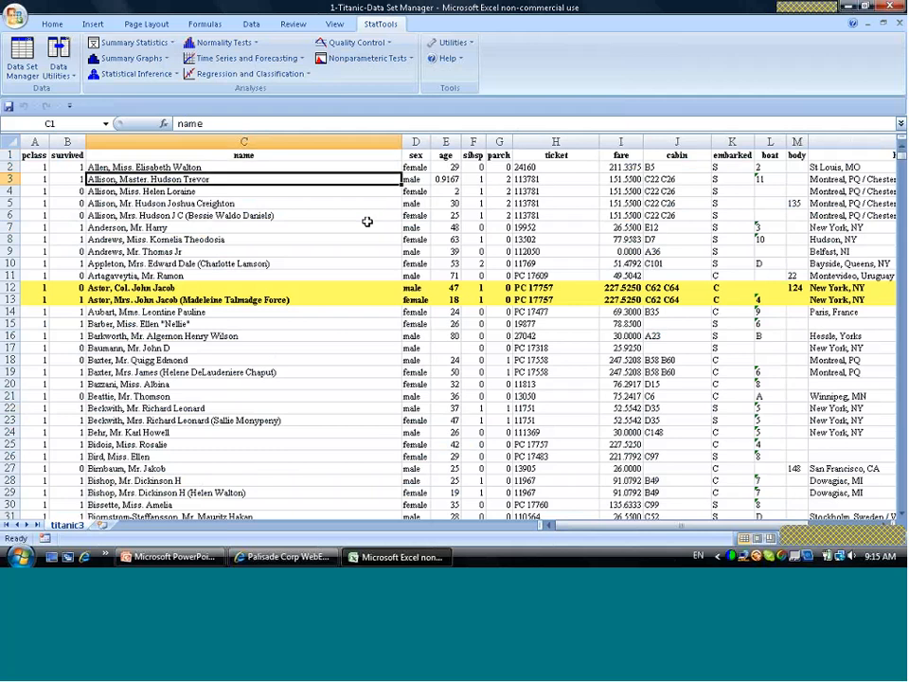
key("Down")
key("Down")
key("Down")
key("Down")
key("Down")
key("Down")
key("Down")
key("Down")
key("Down")
key("Down")
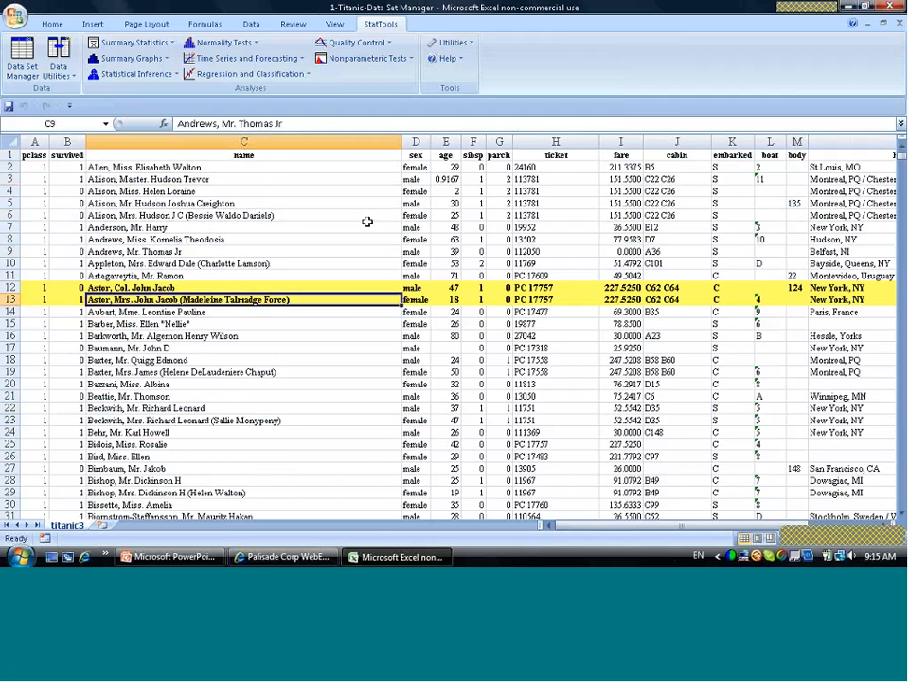
Step: Examine the pclass column up to its header and the first values of the survived column
key("Home")
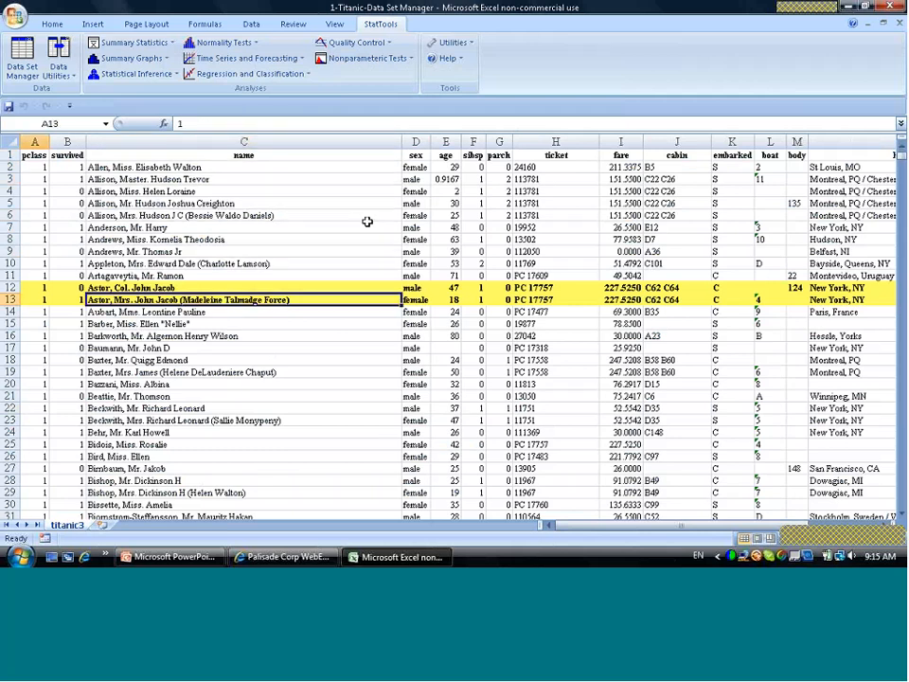
key("Up")
key("Up")
key("Up")
key("Up")
key("Up")
key("Up")
key("Up")
key("Up")
key("Up")
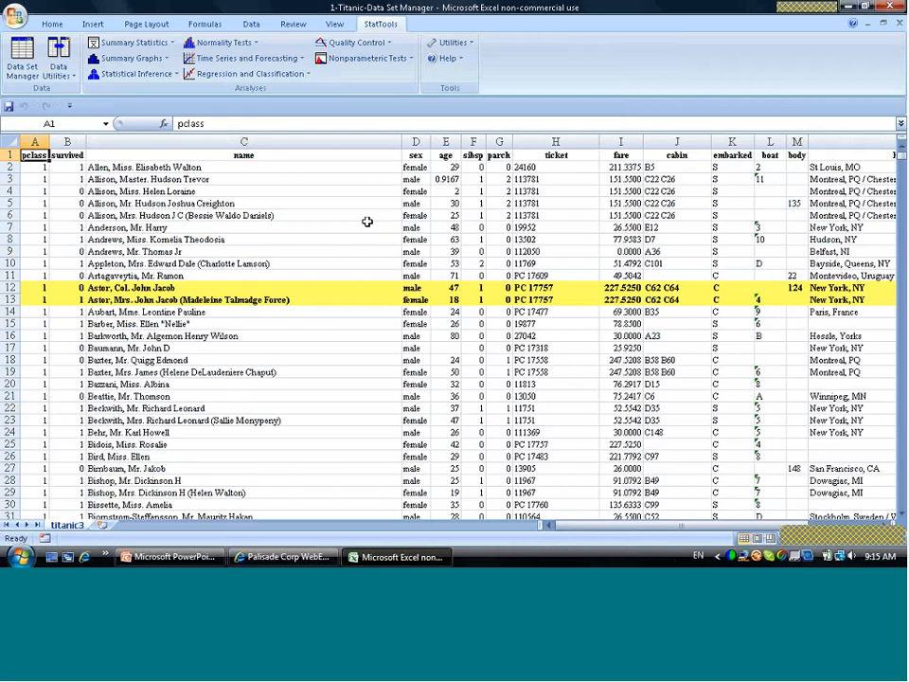
key("Right")
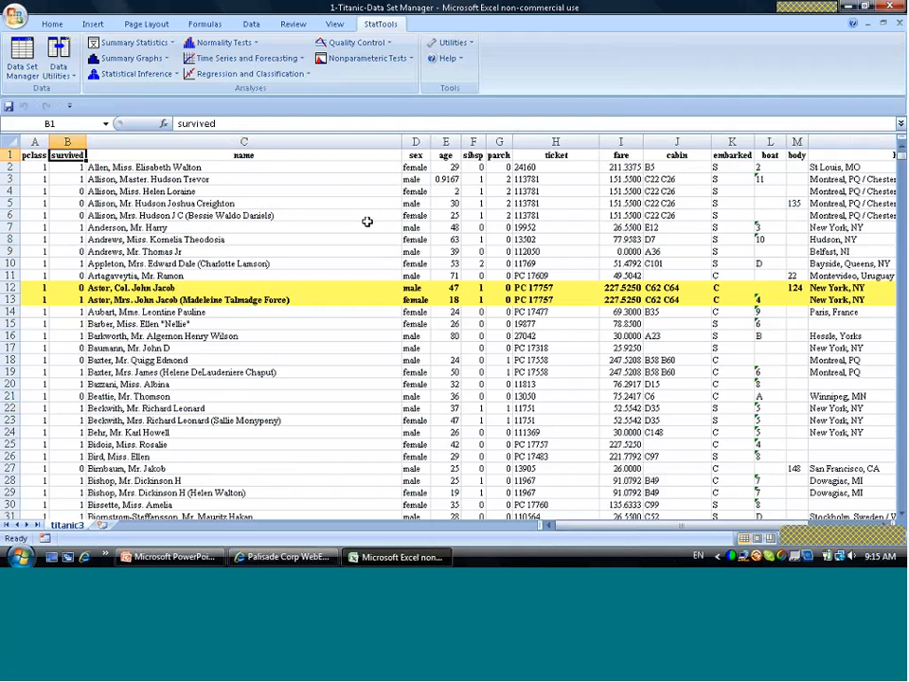
key("Down")
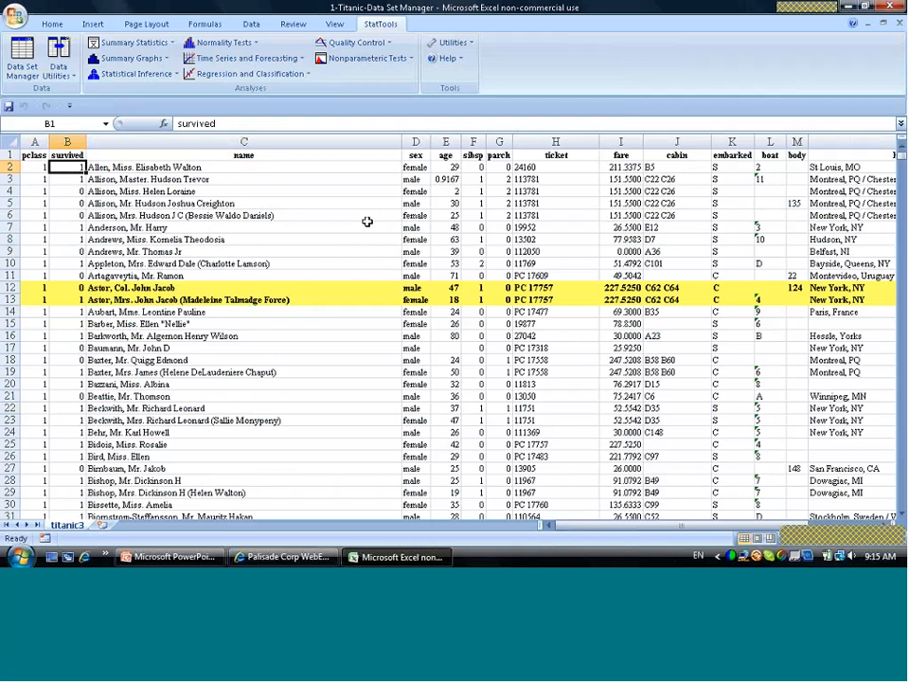
key("Down")
key("Down")
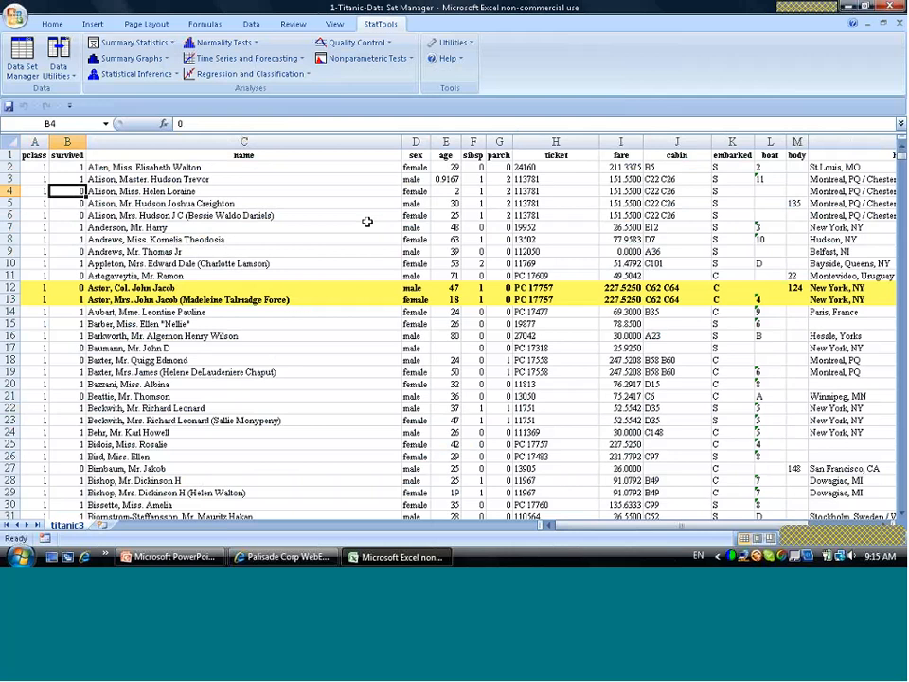
Step: Go through the remaining variable headers from sex and age across to fare
key("Right")
key("Right")
key("Up")
key("Up")
key("Up")
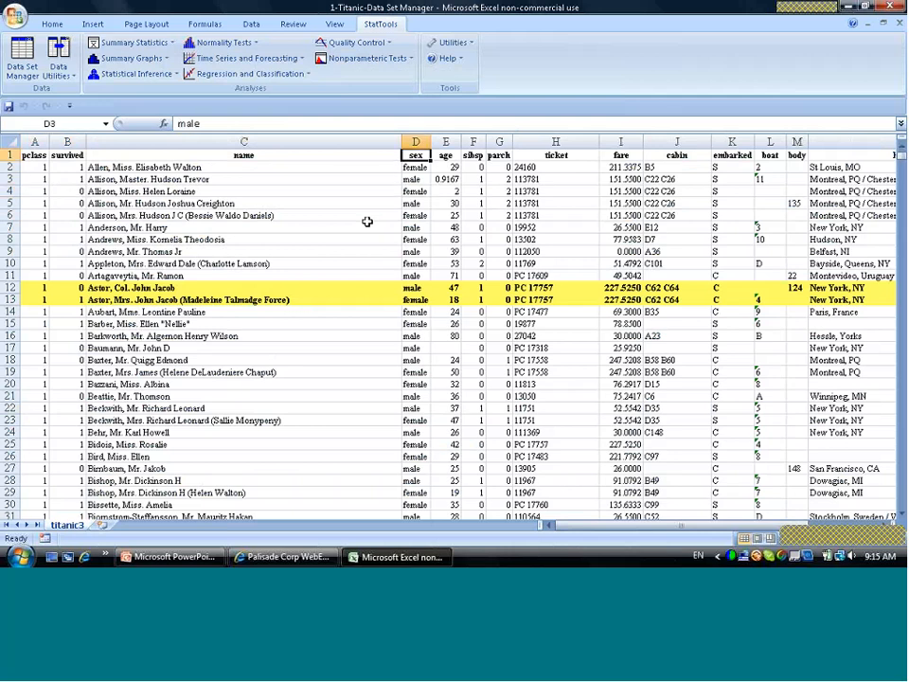
key("Right")
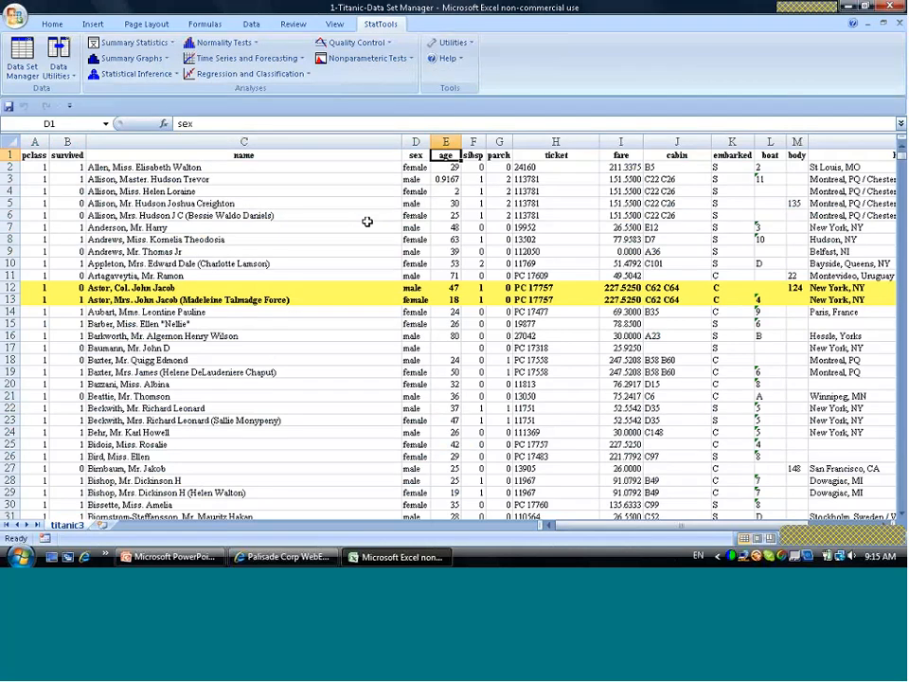
key("Right")
key("Right")
key("Right")
key("Right")
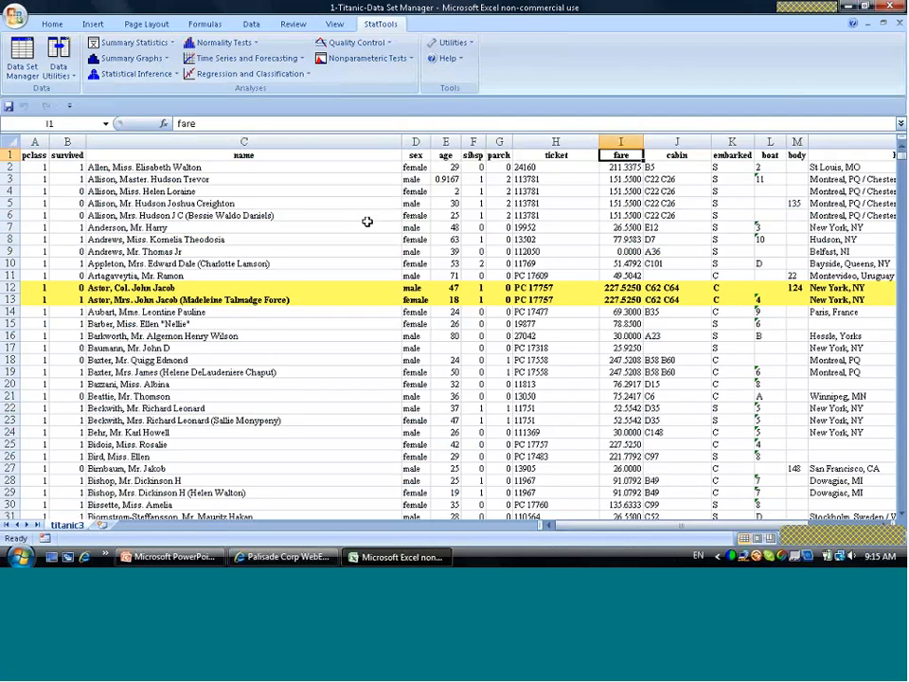
Step: Inspect the highlighted passenger records in rows 13, 12 and 43
left_click(358, 297)
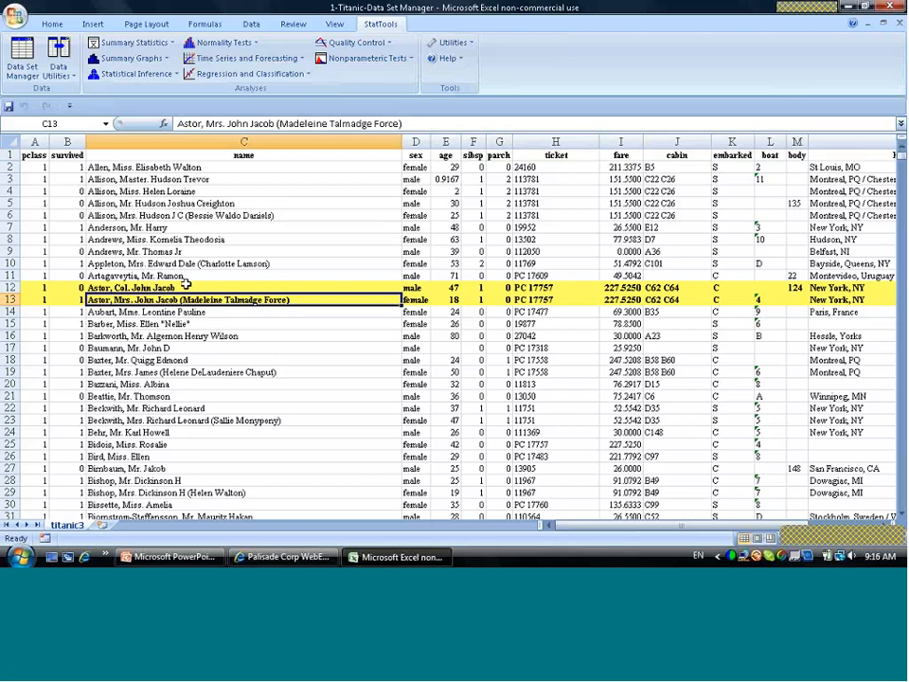
left_click(187, 286)
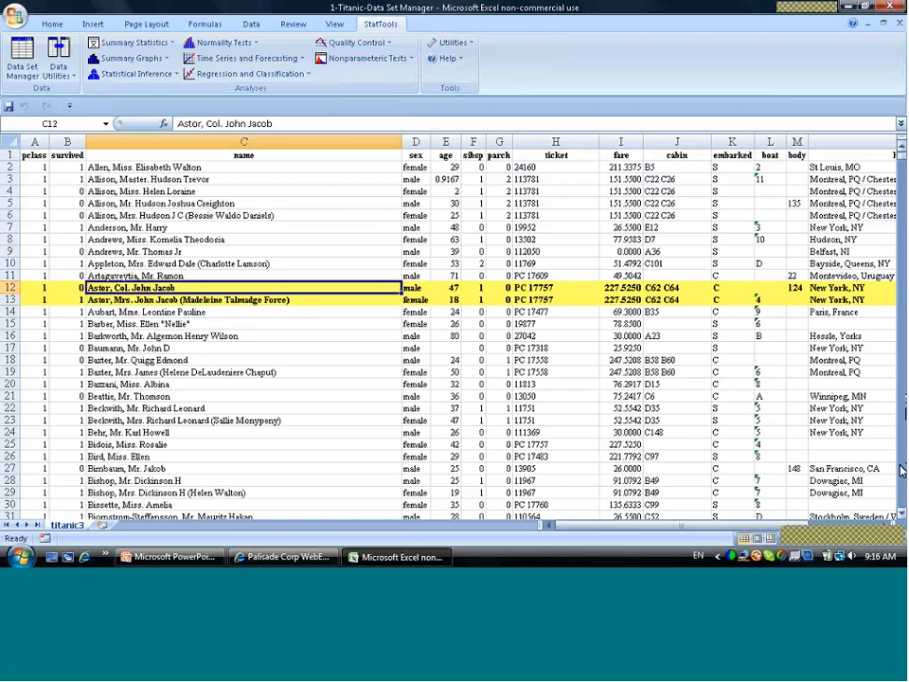
left_click(902, 470)
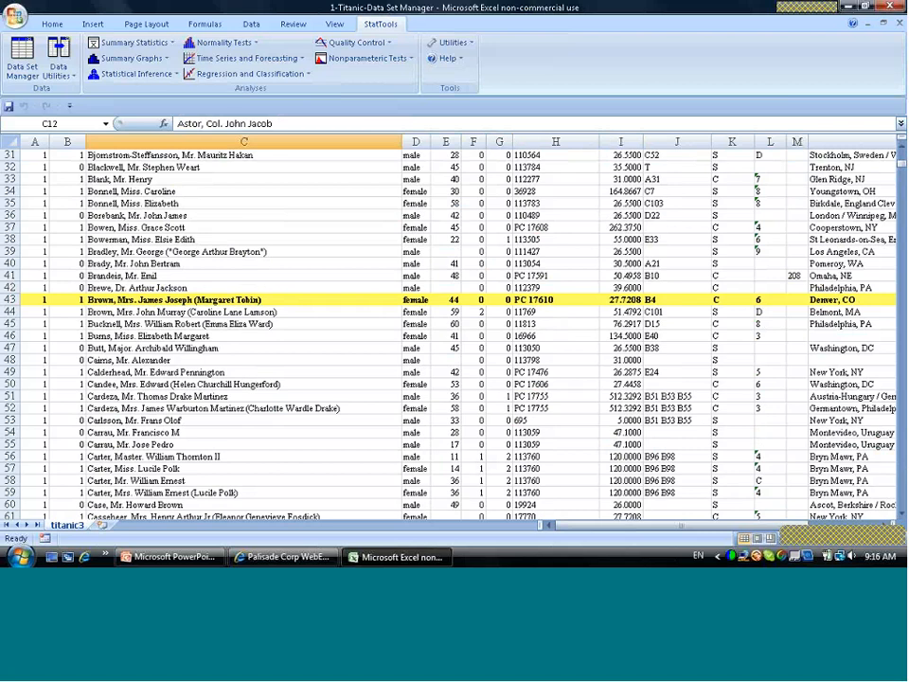
left_click(323, 296)
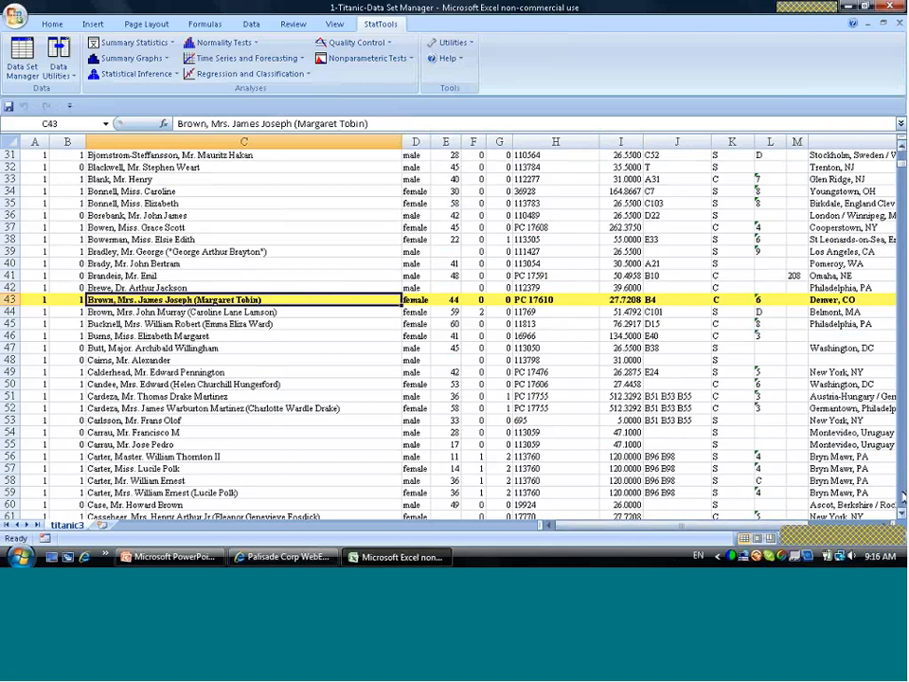
Step: Browse further down the passenger list and select the name in row 172
left_click(902, 494)
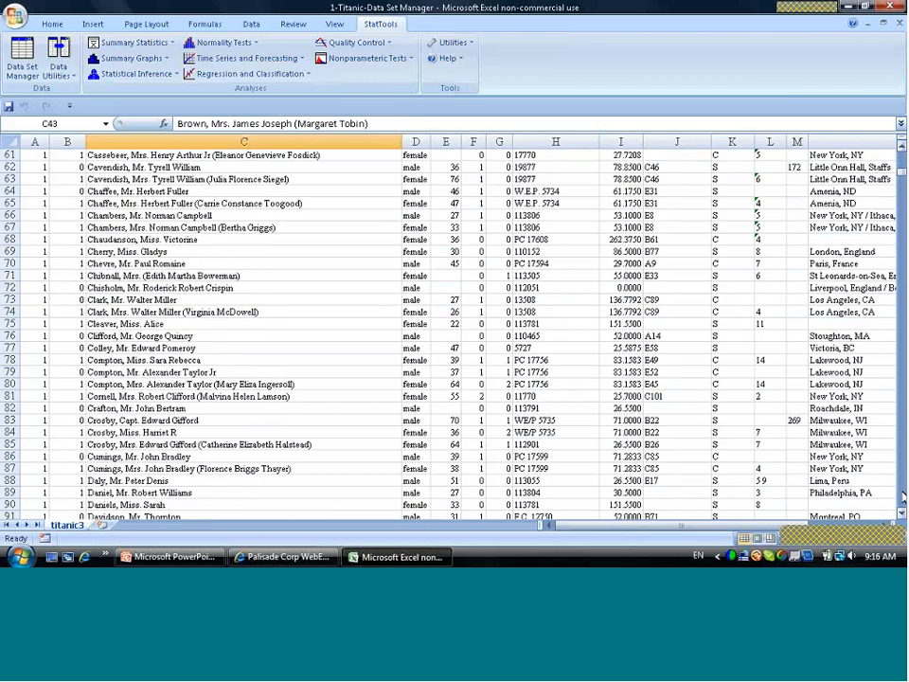
left_click(902, 496)
left_click(902, 494)
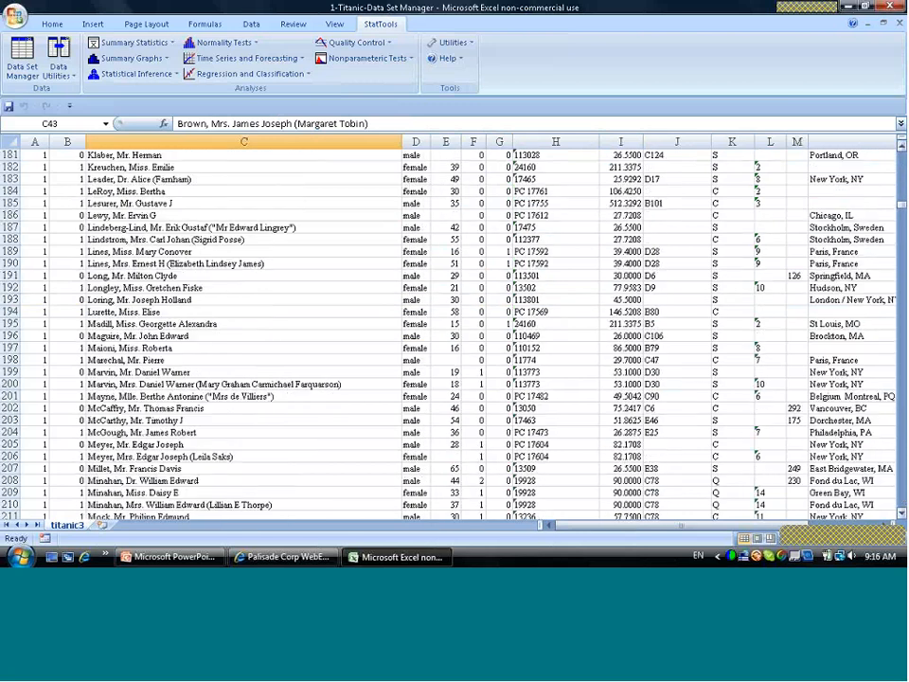
left_click(900, 171)
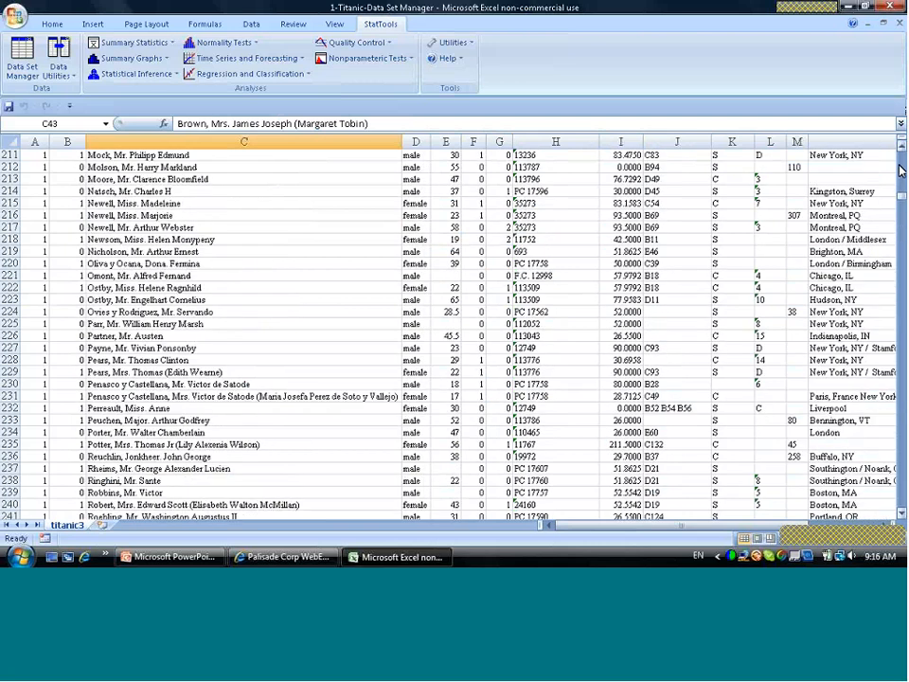
left_click(900, 171)
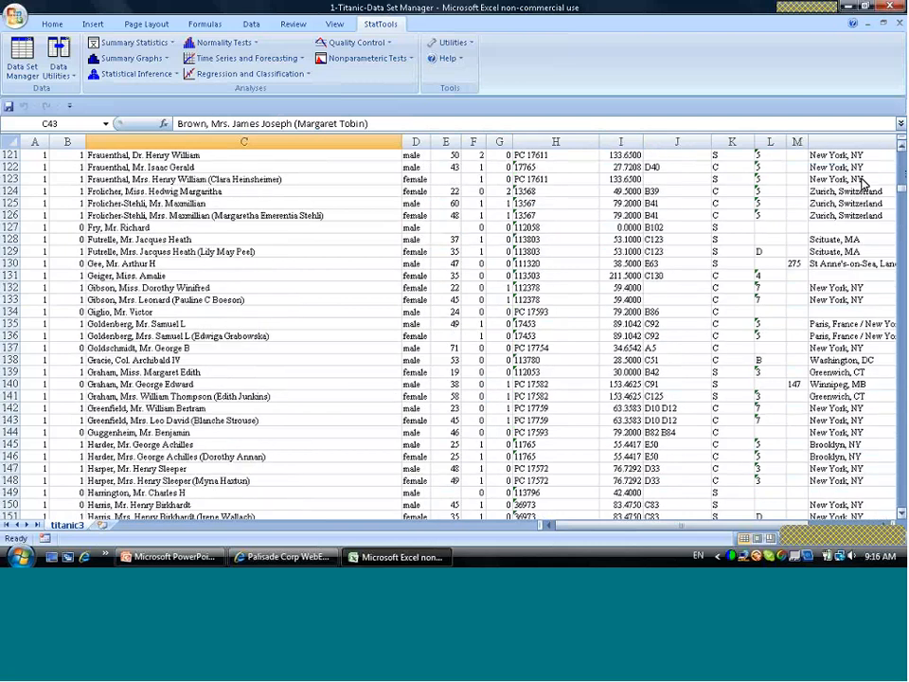
left_click(900, 516)
left_click(900, 516)
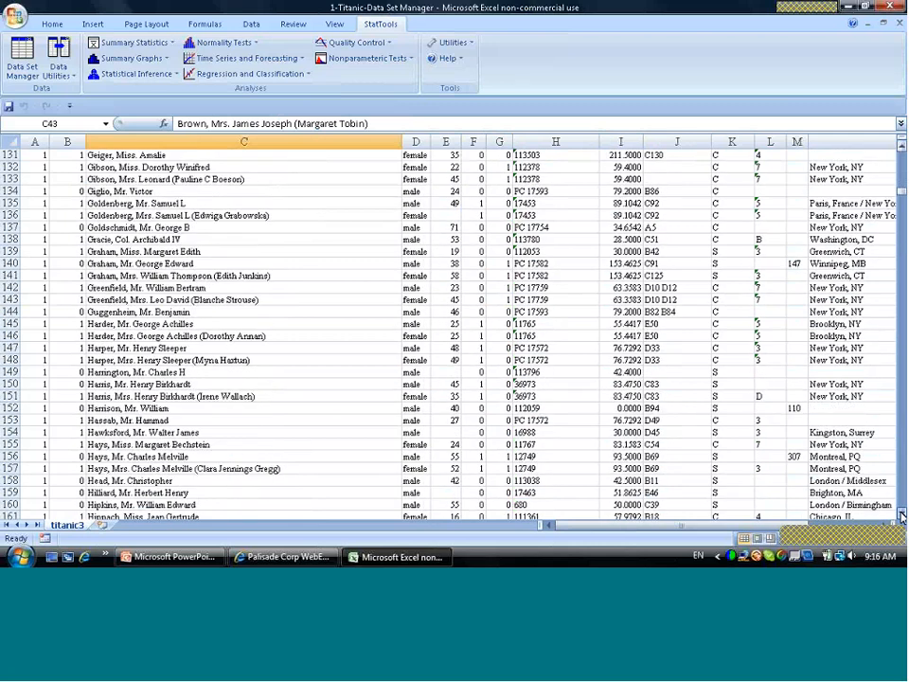
left_click(900, 516)
left_click(900, 516)
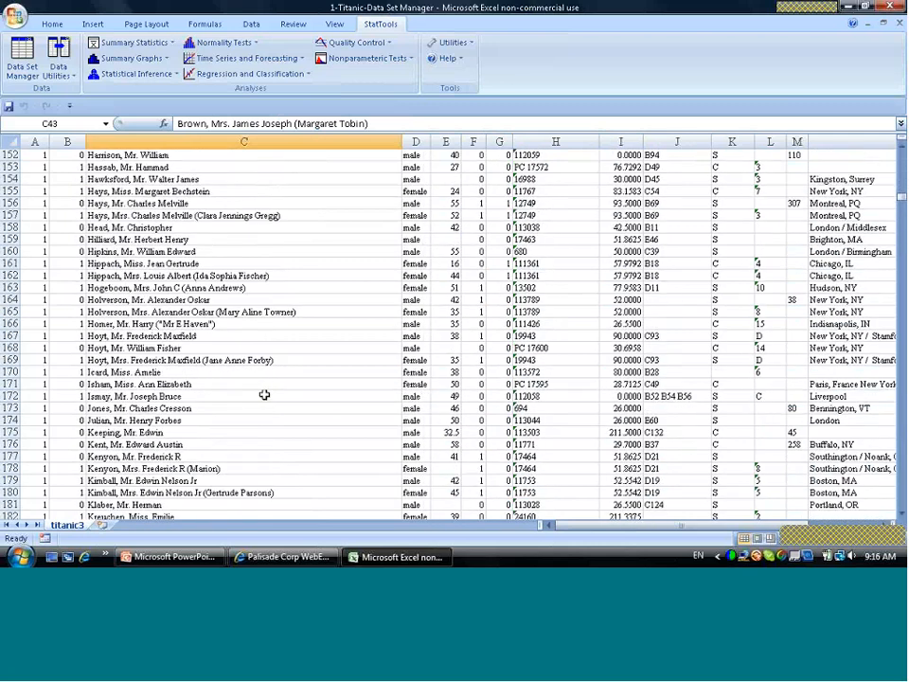
left_click(264, 394)
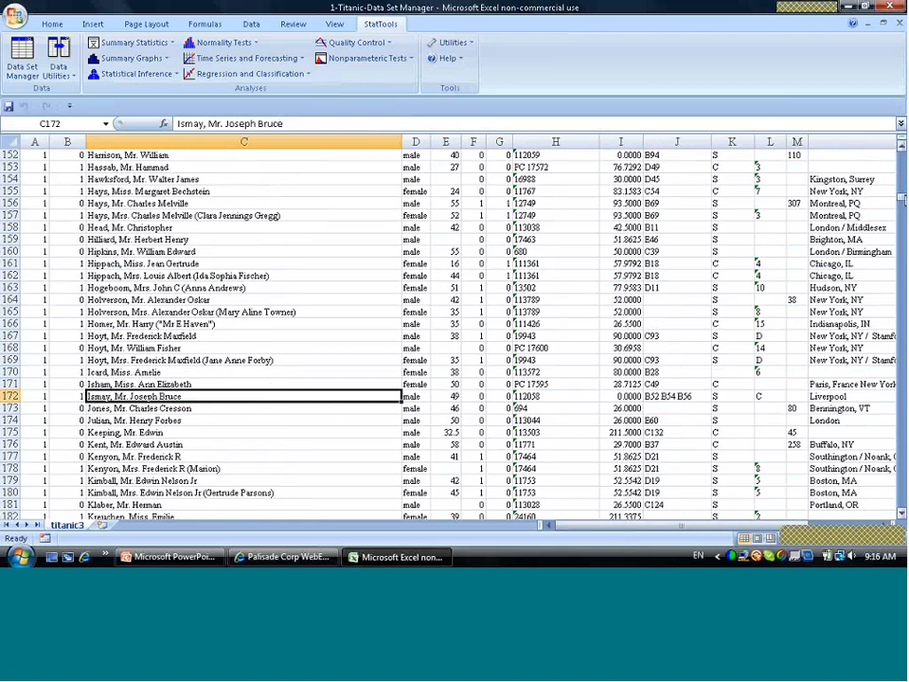
Step: Return to the start of the sheet, review the titanic data set's range and variables in the Data Set Manager, and accept the definition
left_click_drag(901, 199, 839, 147)
left_click(248, 215)
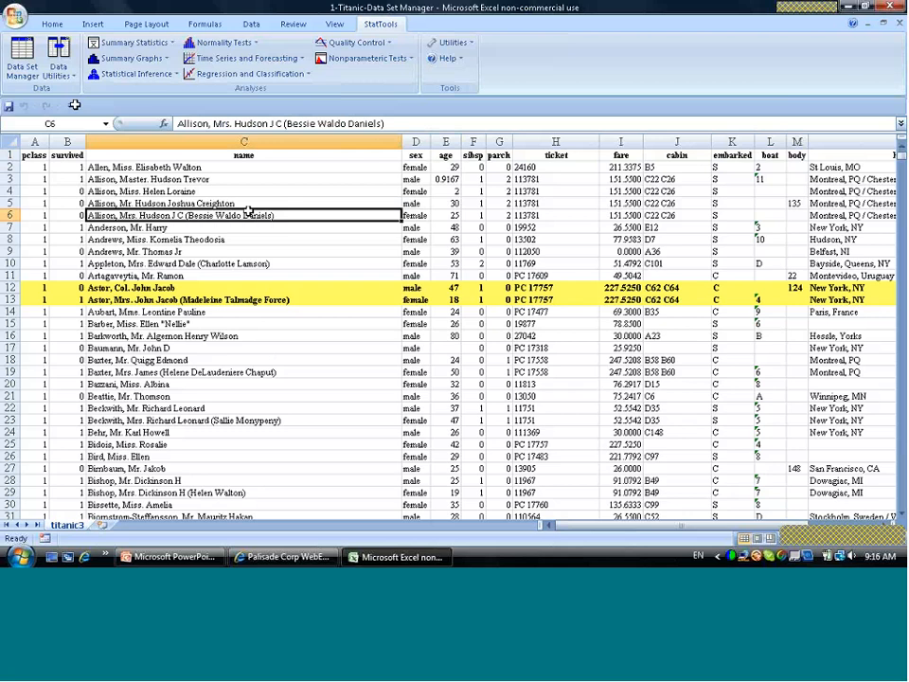
left_click(25, 59)
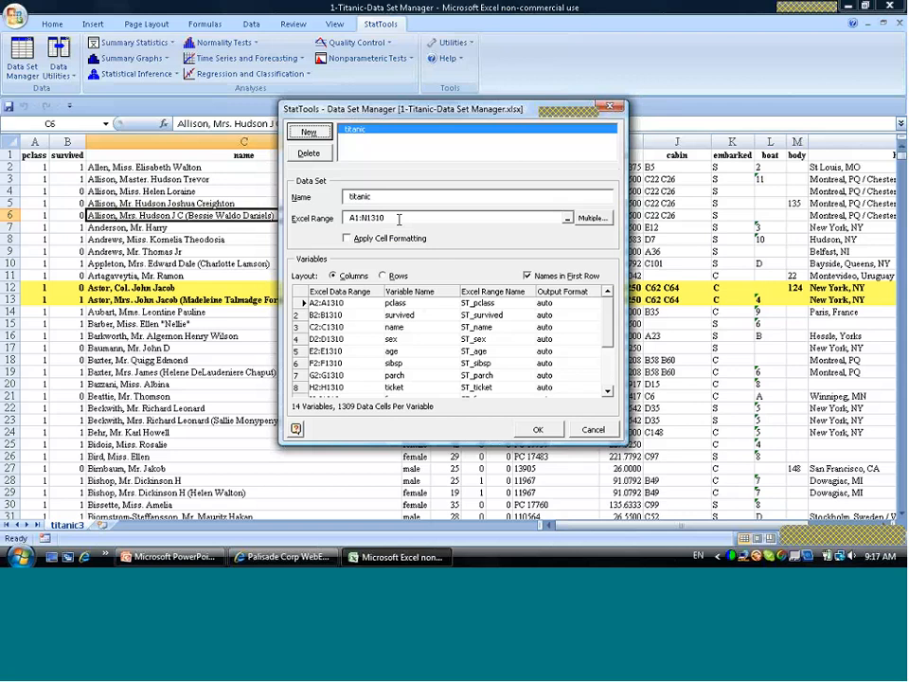
left_click(538, 430)
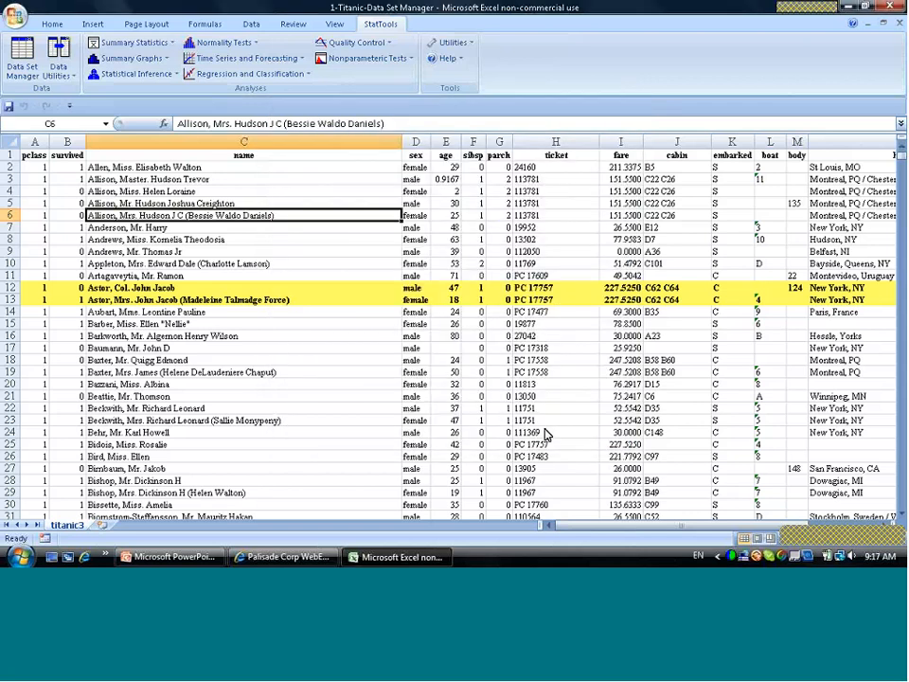
Step: Locate the age and boat columns through the named ranges ST_age and ST_boat, and clear the column selection
left_click(105, 124)
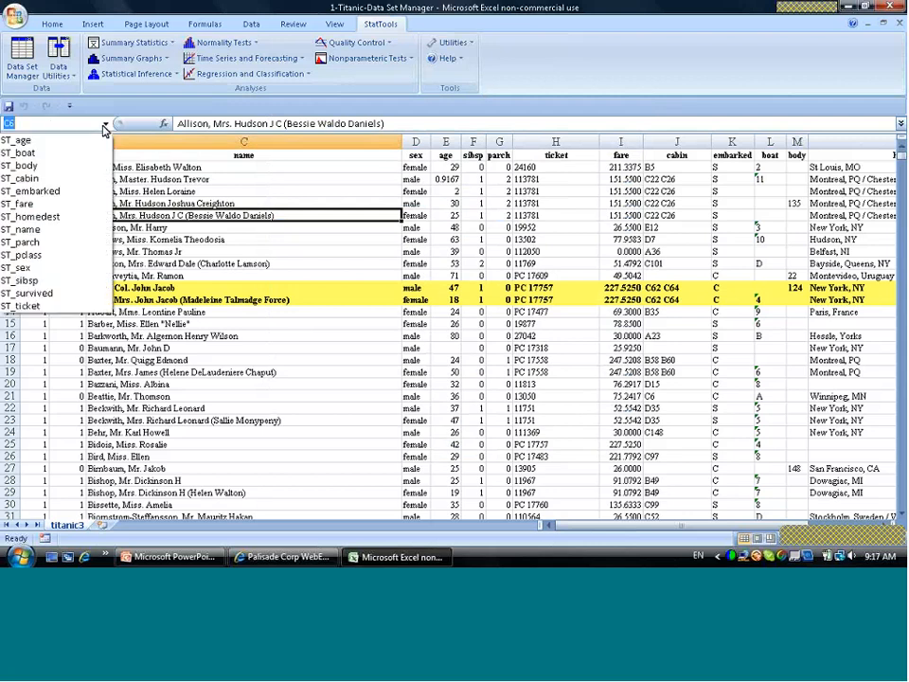
left_click(39, 141)
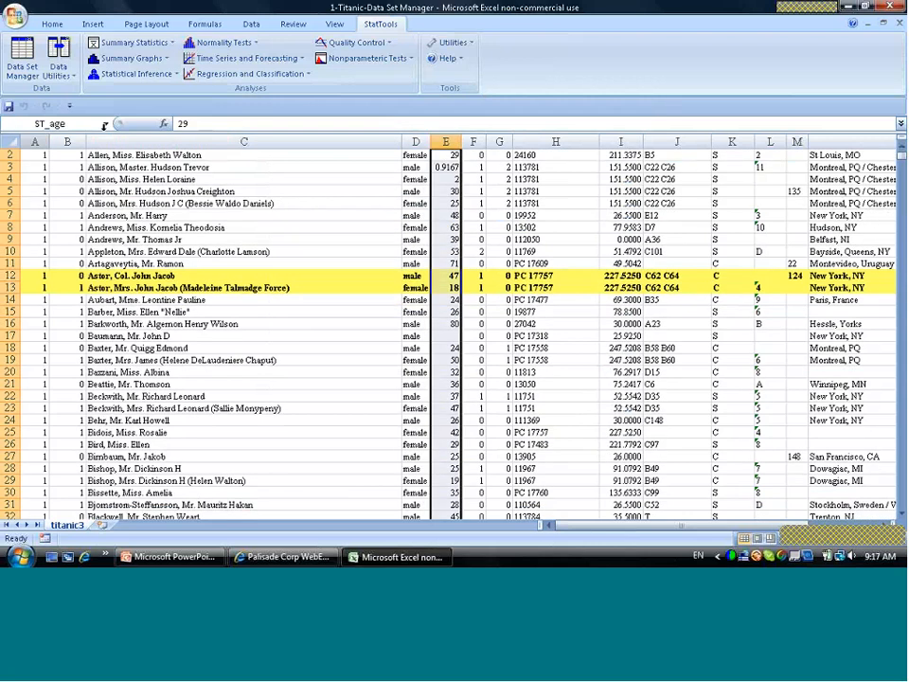
left_click(105, 124)
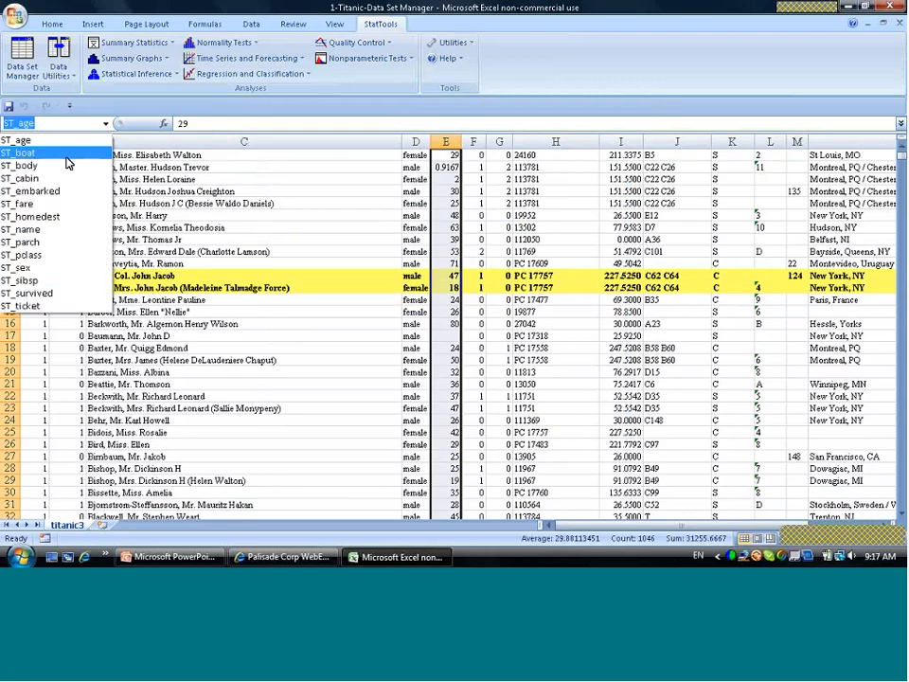
left_click(28, 152)
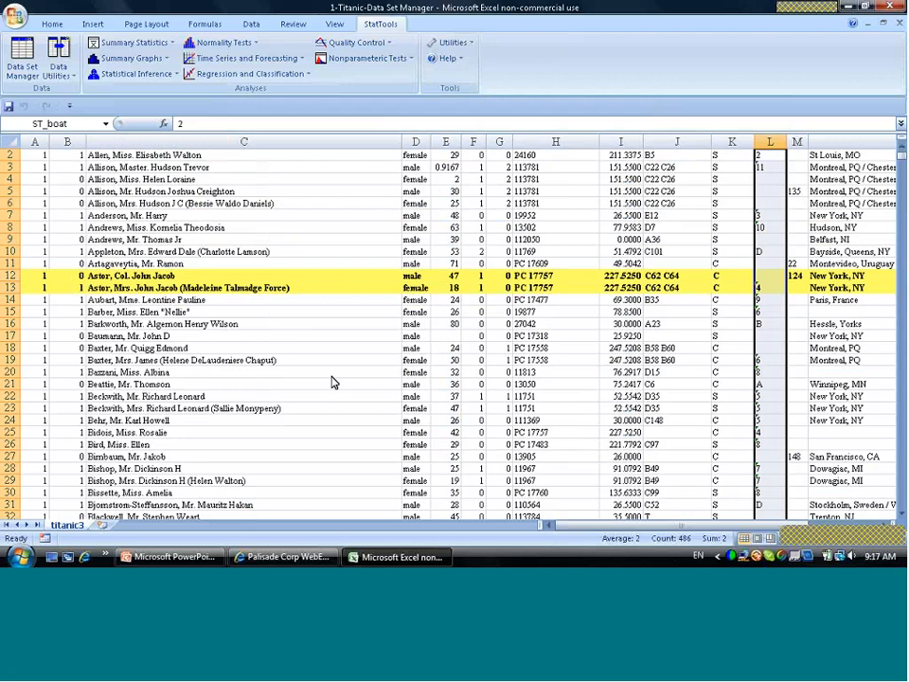
left_click(331, 376)
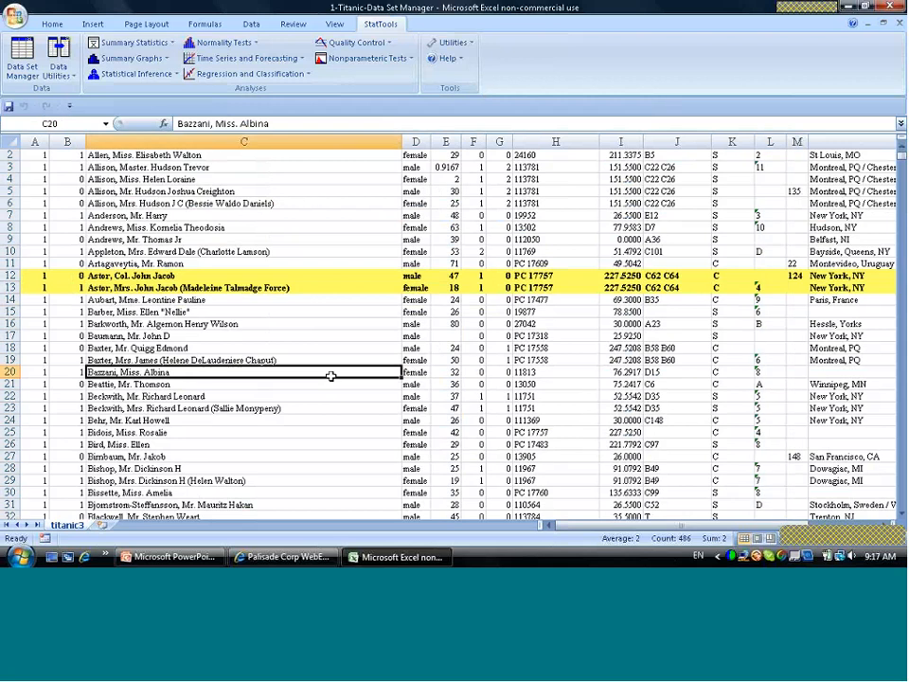
Step: Close the 1-Titanic-Data Set Manager workbook without saving the changes
left_click(14, 16)
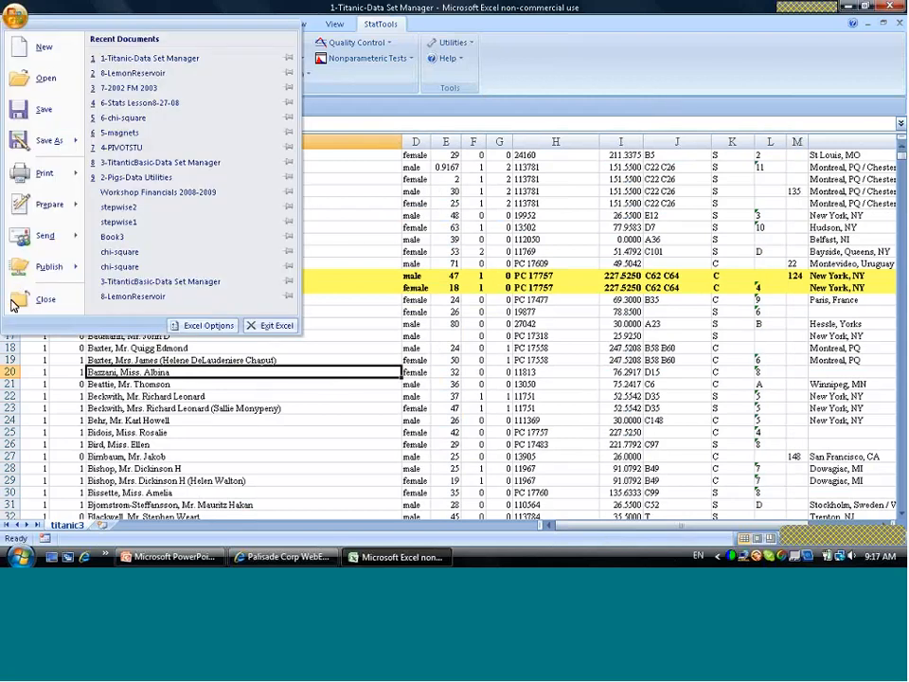
left_click(45, 299)
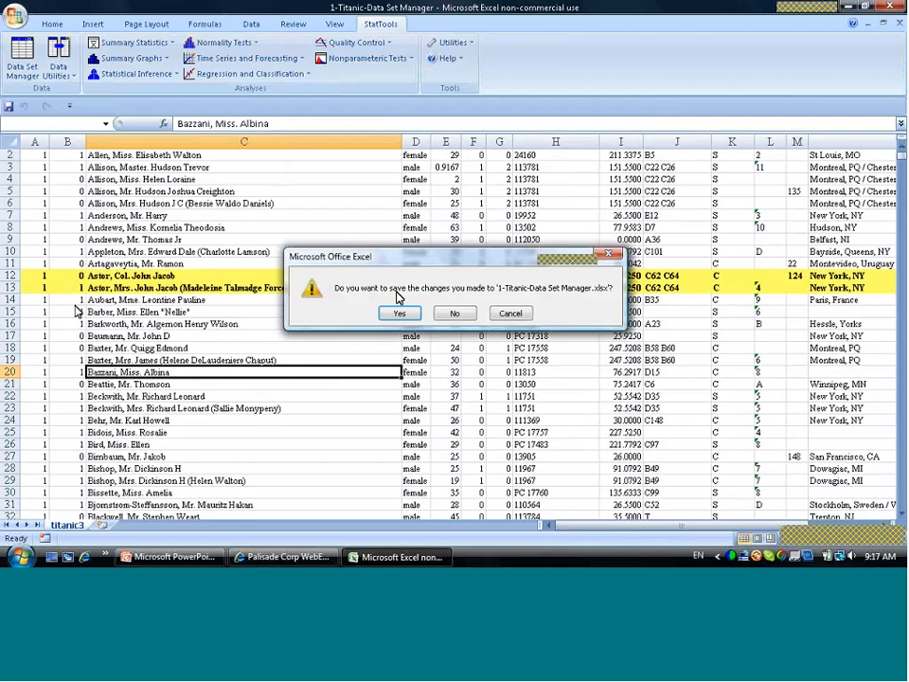
left_click(450, 313)
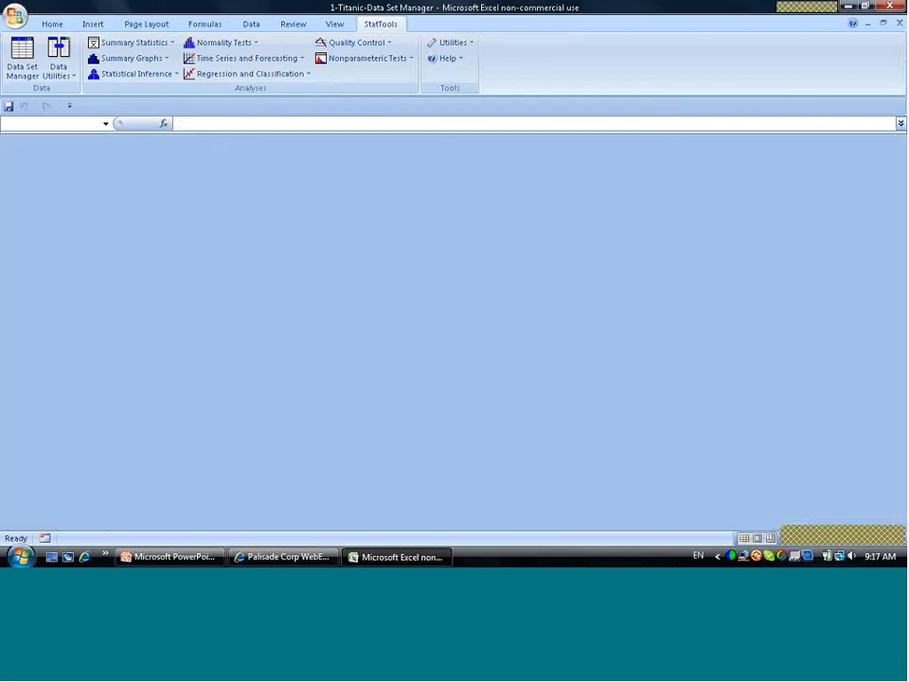
Step: Open the 2-Pigs-Data Utilities workbook from the Webcast folder
left_click(14, 16)
left_click(35, 84)
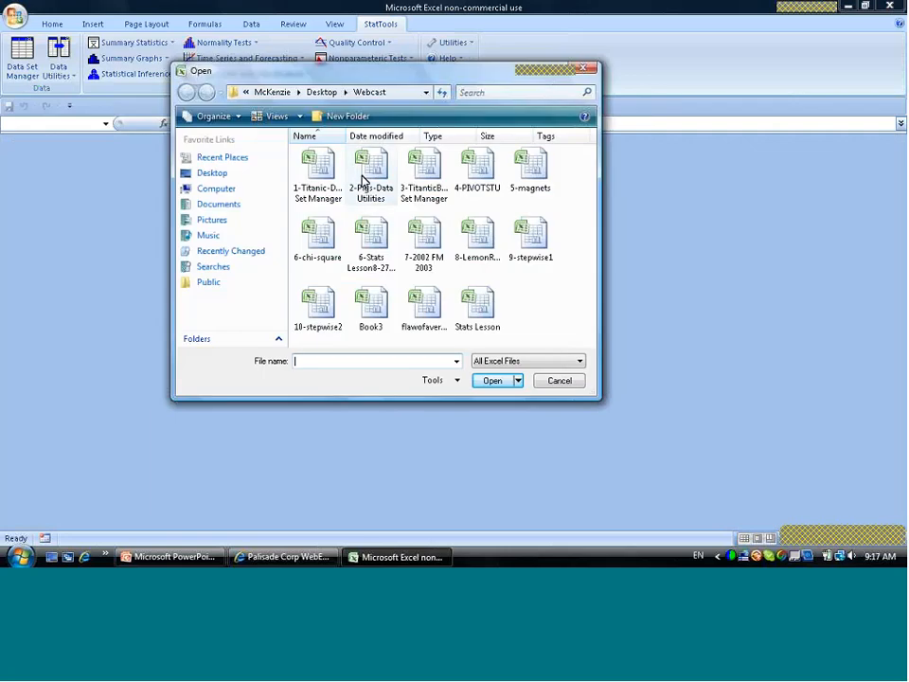
left_click(367, 180)
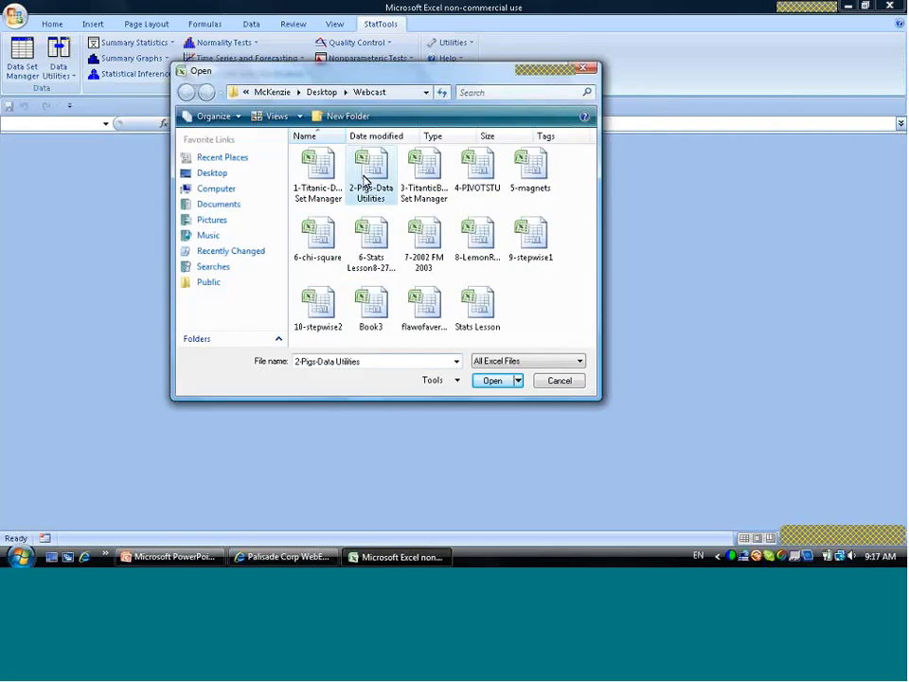
left_click(499, 380)
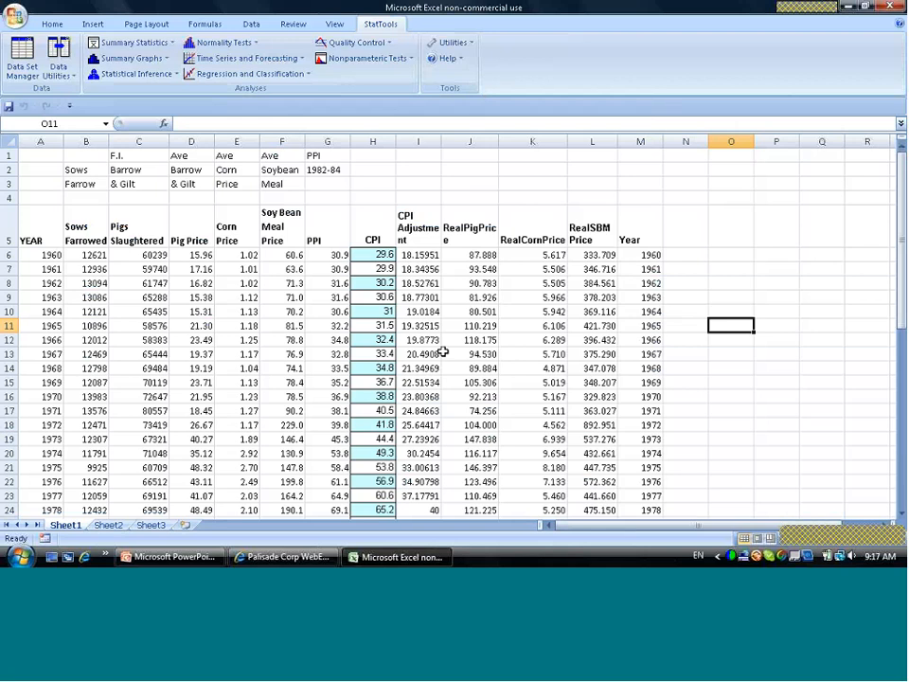
Step: Widen columns I and J so the CPI Adjustment and RealPigPrice headers fit without breaking mid-word
left_click(444, 353)
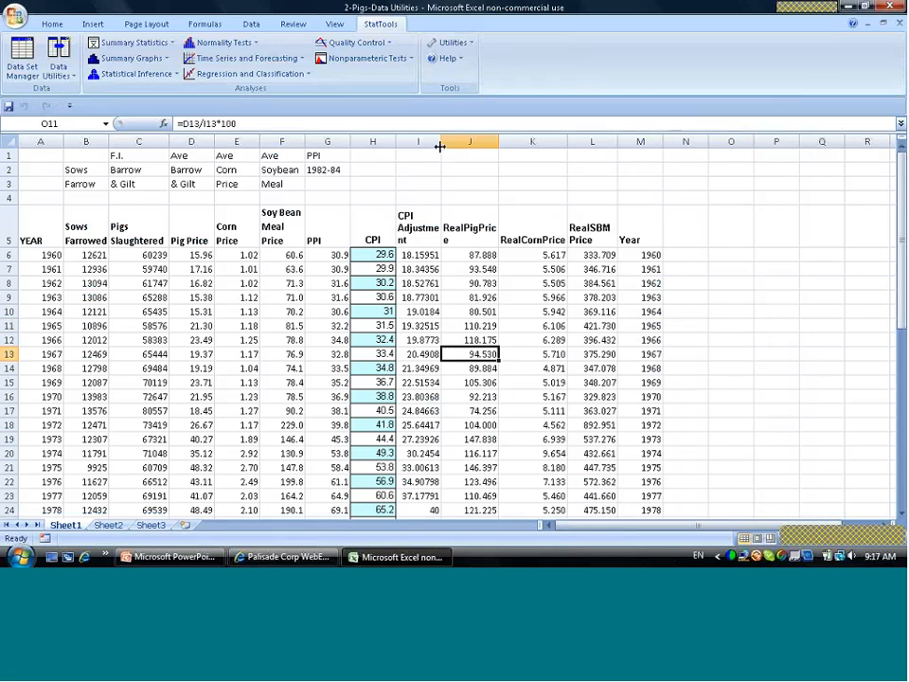
left_click_drag(439, 147, 460, 142)
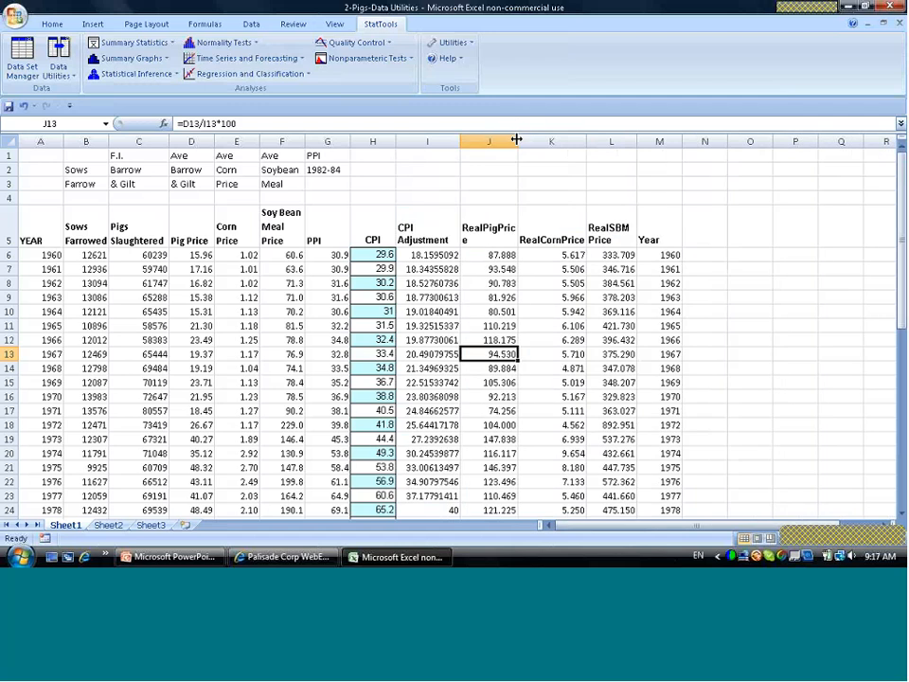
left_click_drag(516, 139, 527, 141)
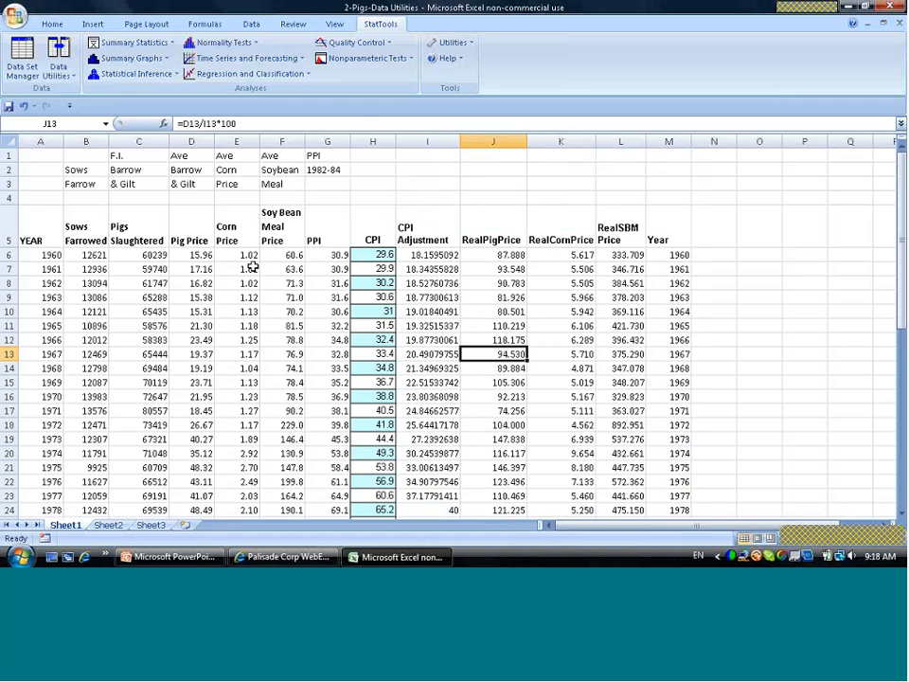
Step: Examine the CPI adjustment formula in I11 and the 1960 entries for pigs slaughtered, pig price and corn price
left_click(429, 325)
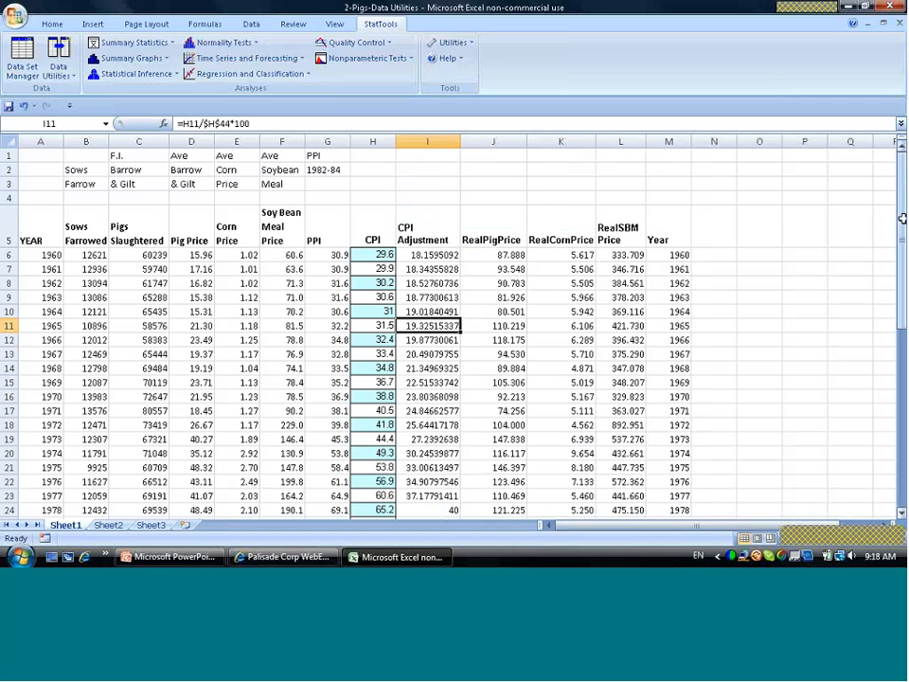
left_click_drag(903, 270, 903, 237)
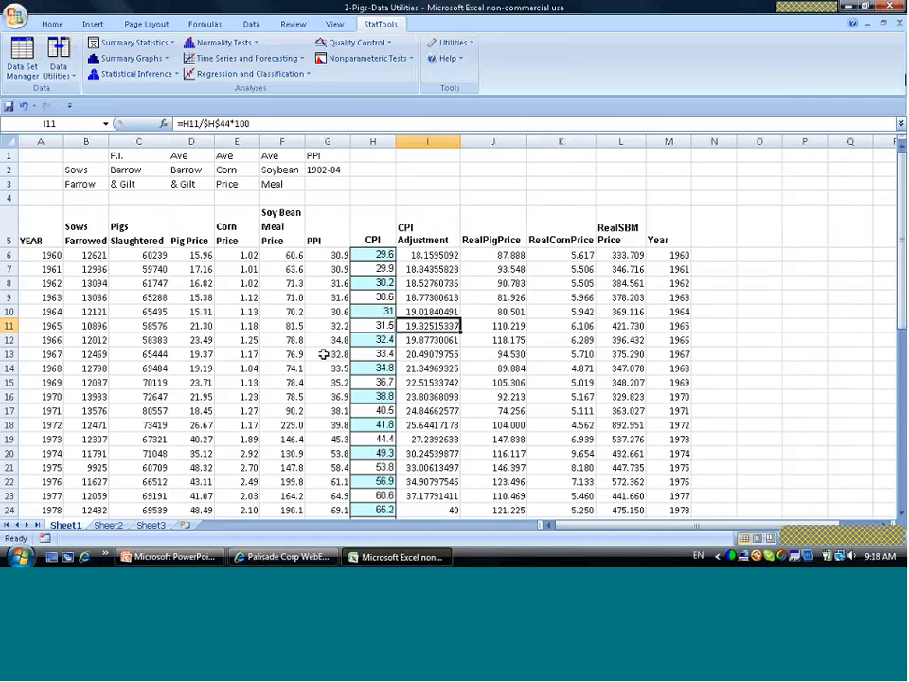
left_click(140, 254)
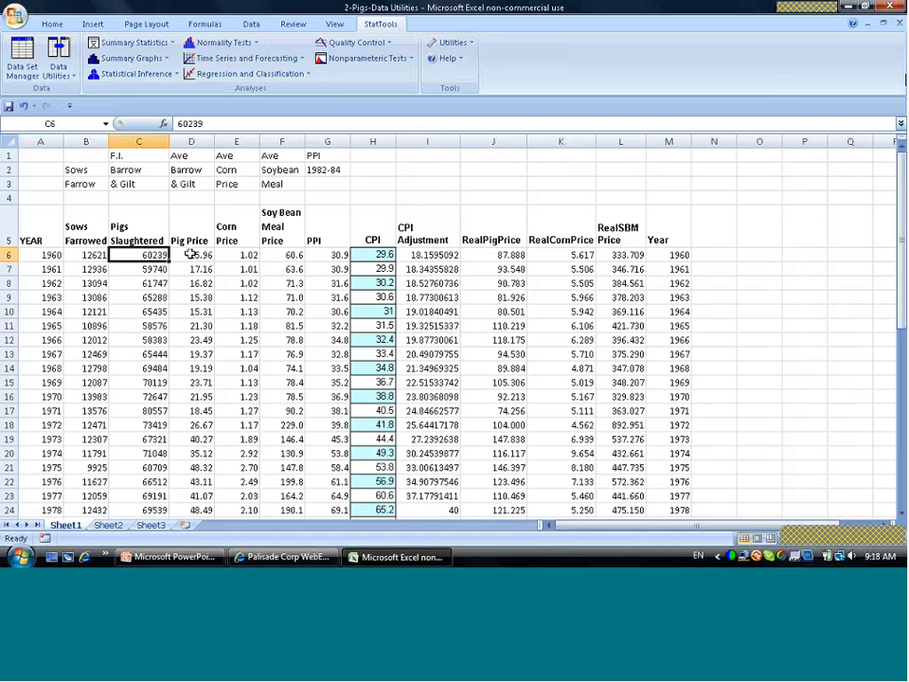
left_click(190, 254)
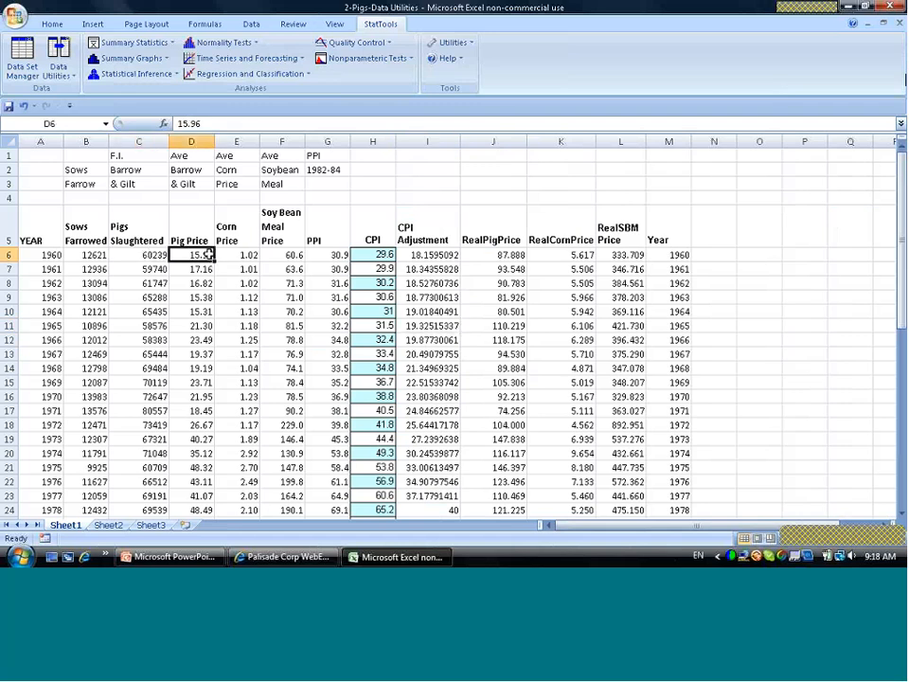
key("Right")
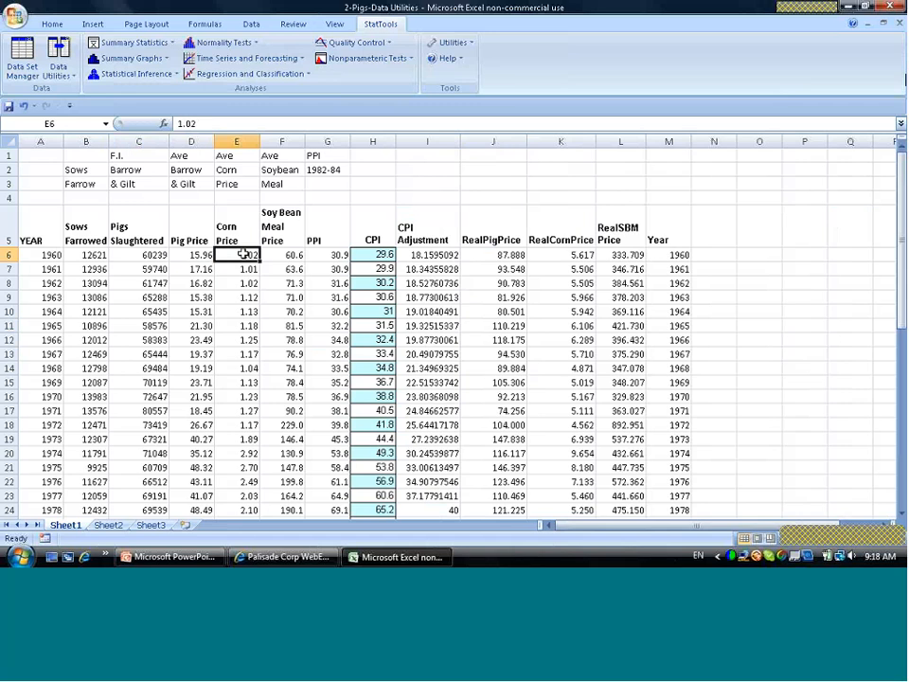
Step: Define a new StatTools data set from the pig data in A5:M52, with variables in columns and names in the first row
left_click(67, 324)
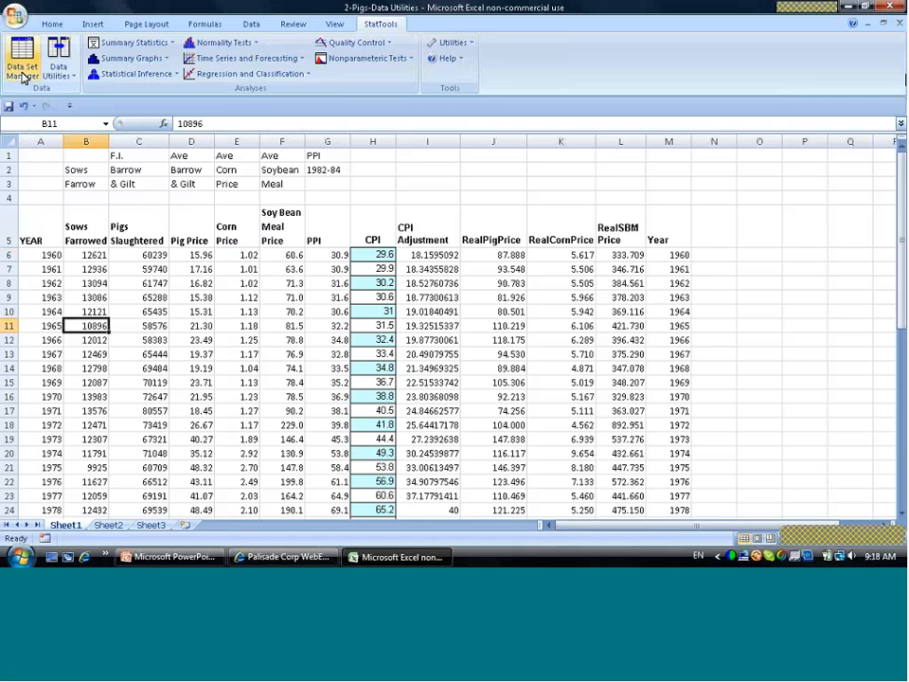
left_click(23, 76)
left_click(494, 319)
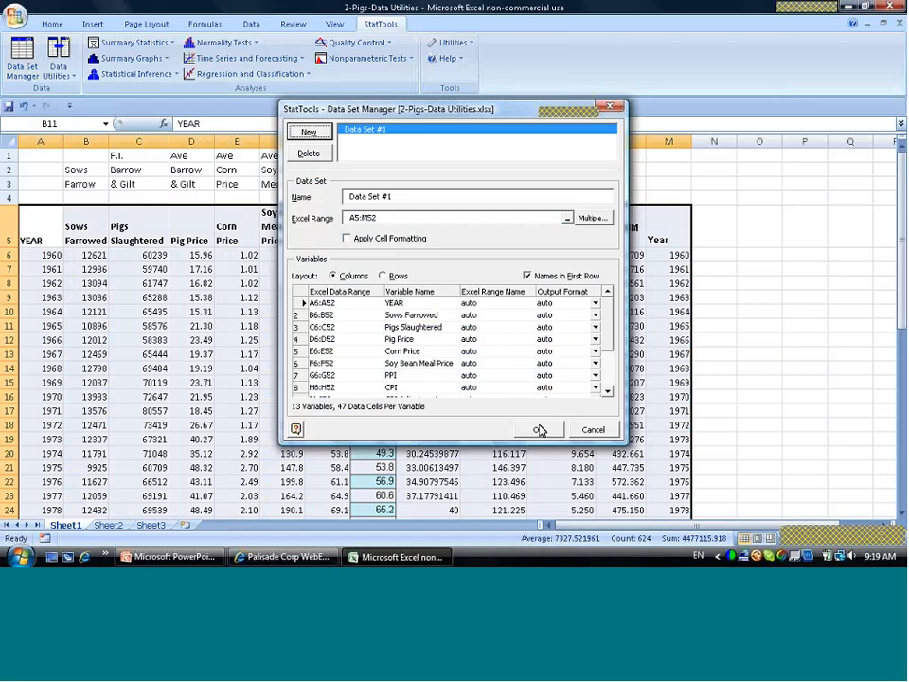
left_click(539, 430)
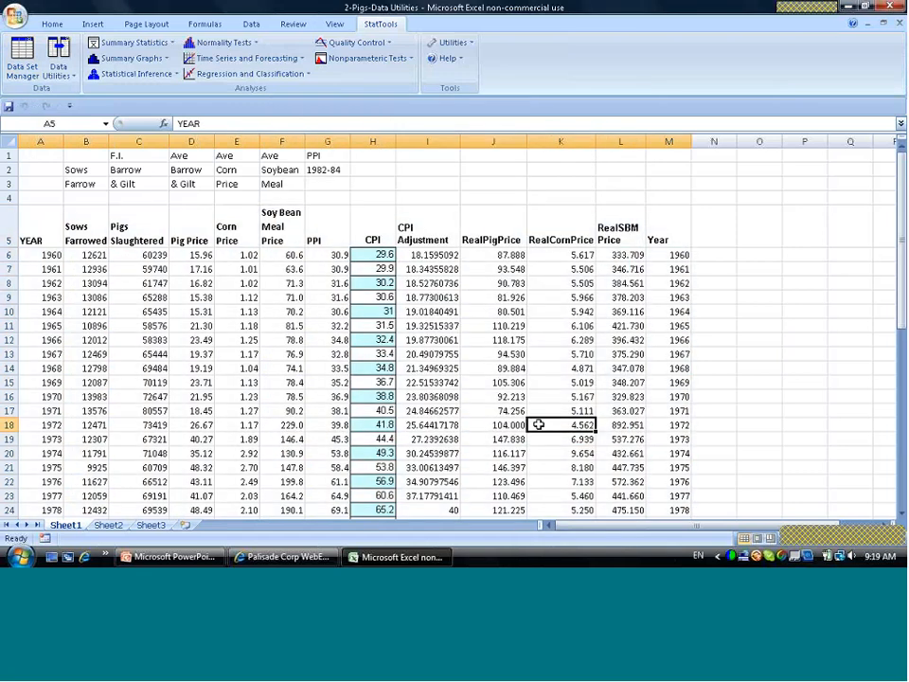
left_click(537, 424)
Step: Add a Log transformation of the Pig Price variable to the data set with shift 0, allowing cells to be inserted
left_click(68, 77)
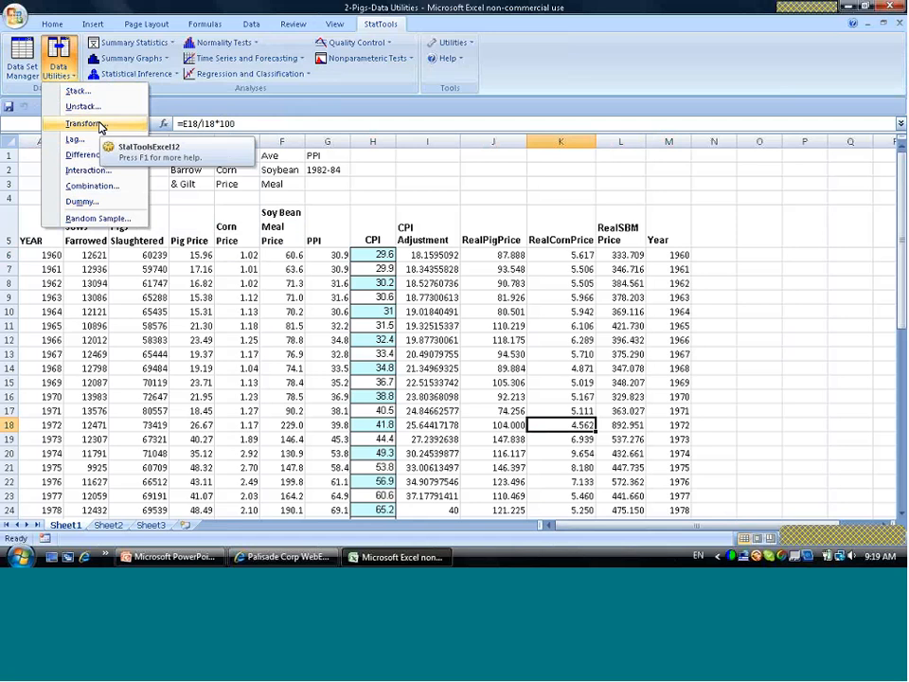
left_click(100, 126)
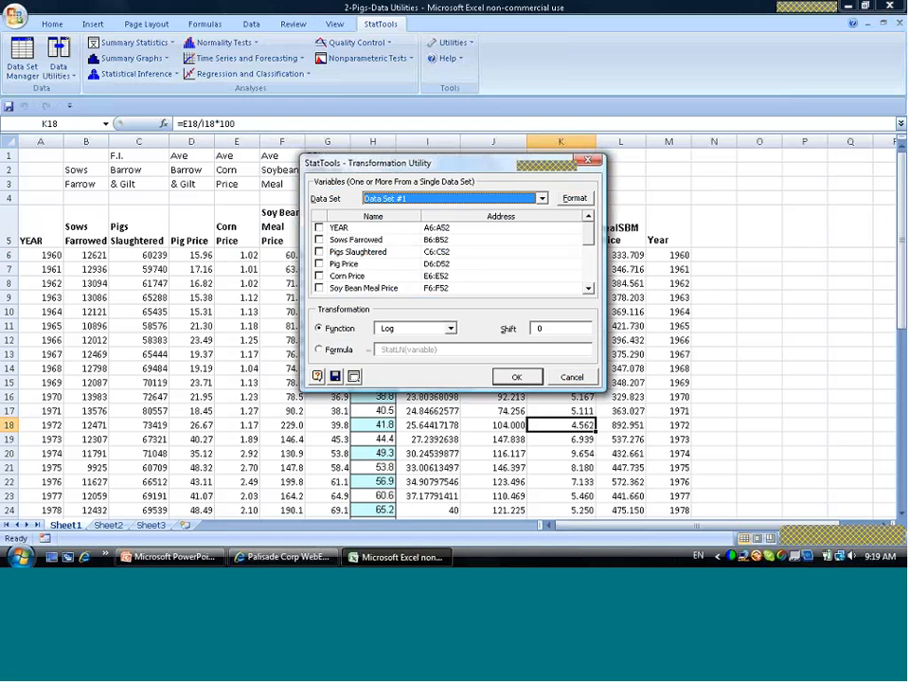
left_click(320, 264)
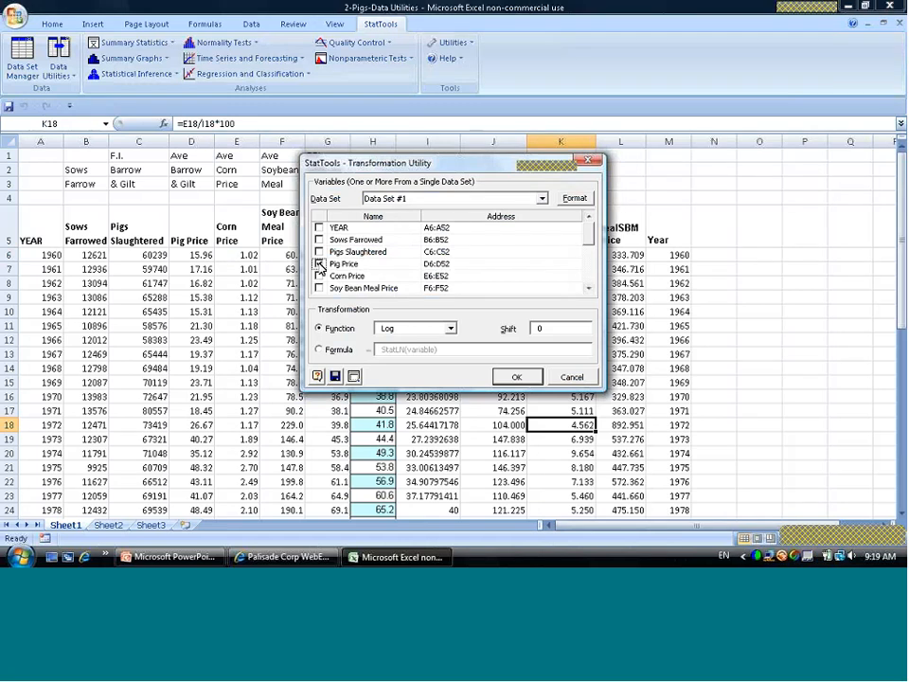
left_click(451, 331)
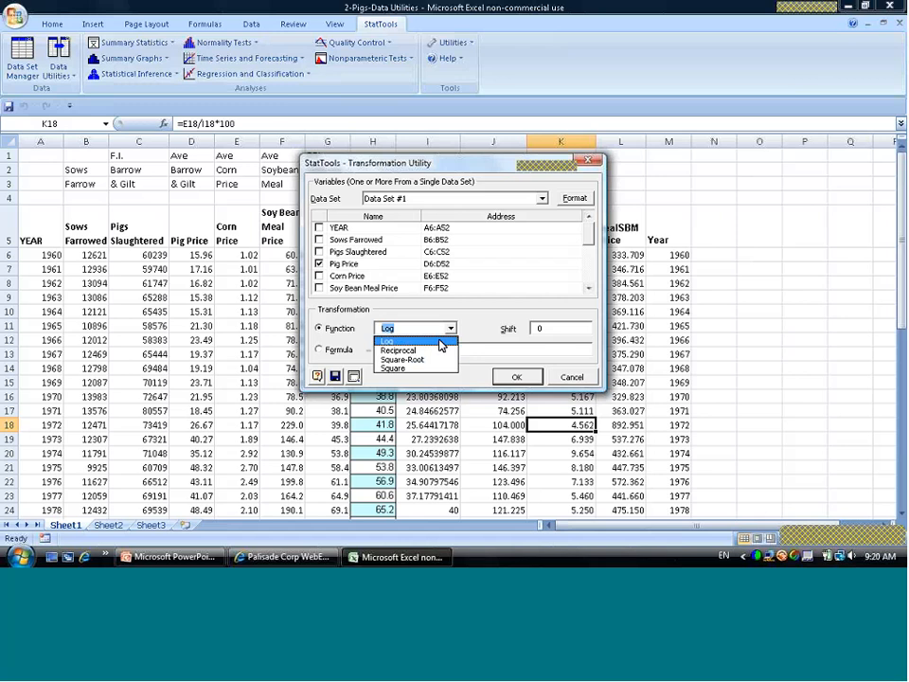
left_click(439, 342)
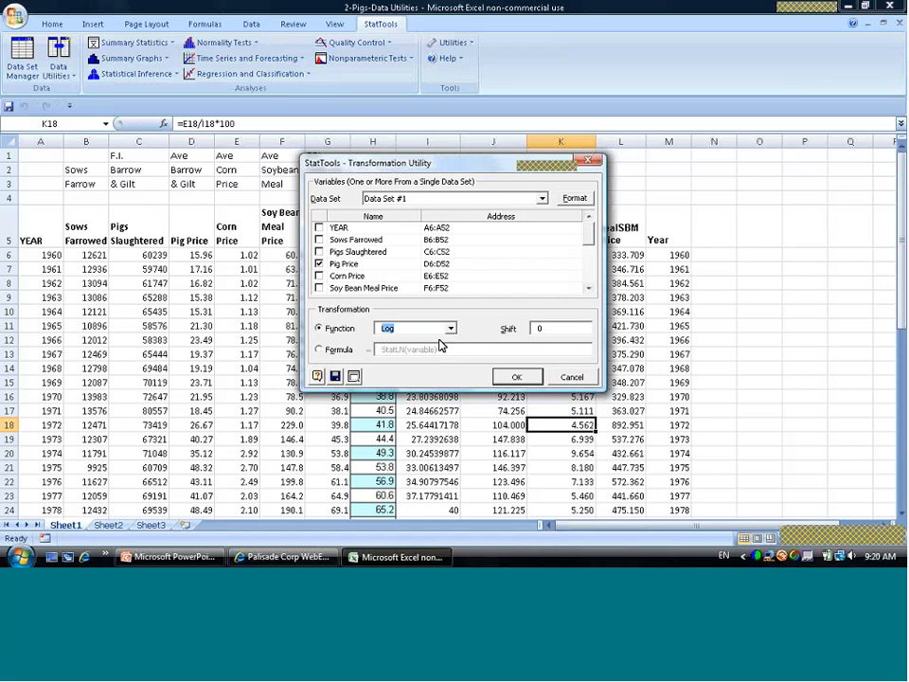
left_click(517, 381)
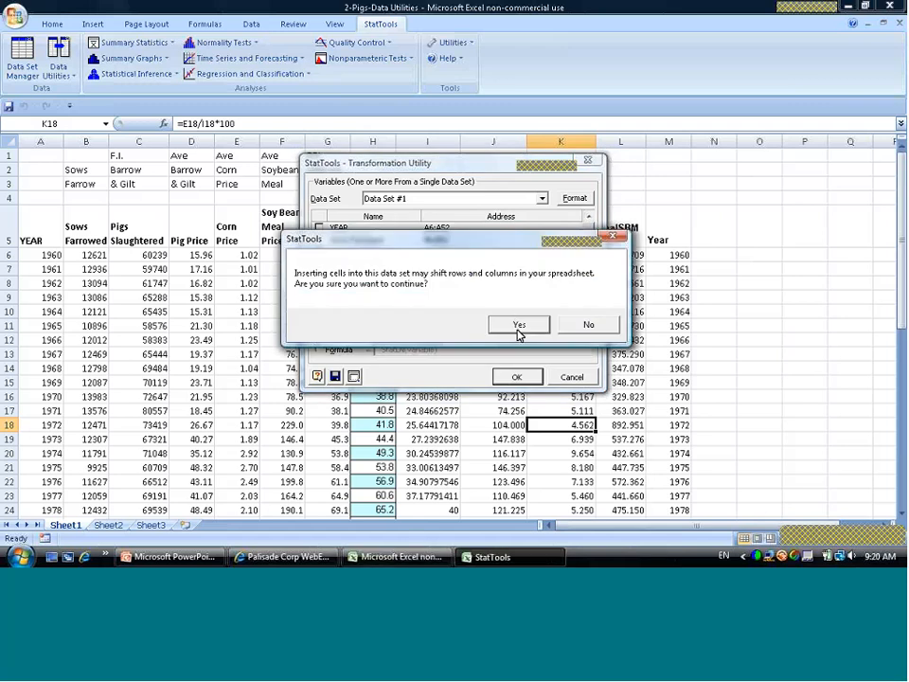
left_click(519, 326)
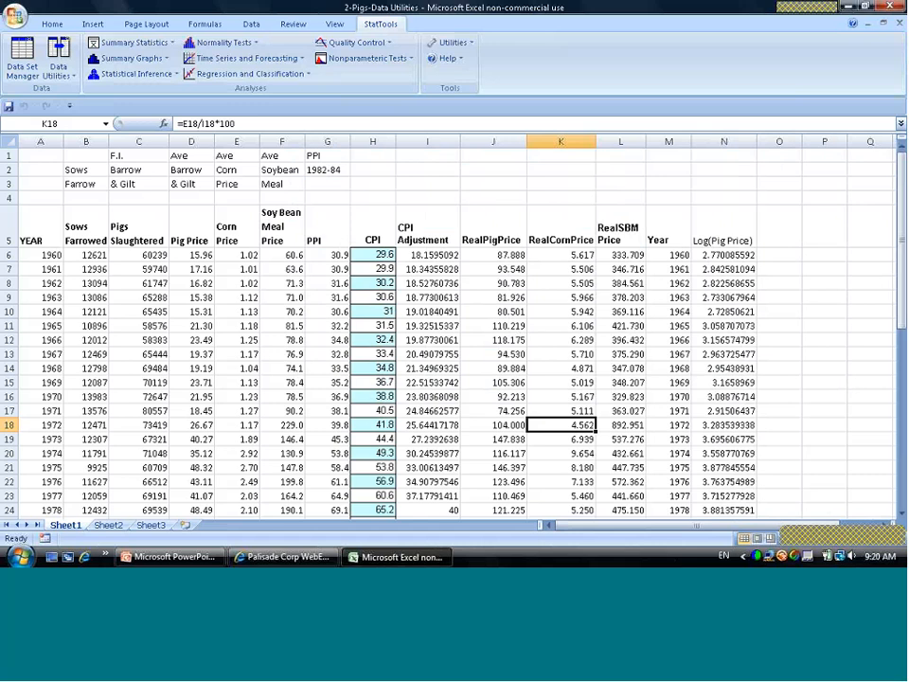
Step: Compare the log formula in N6 with its source pig price in D6
left_click(725, 255)
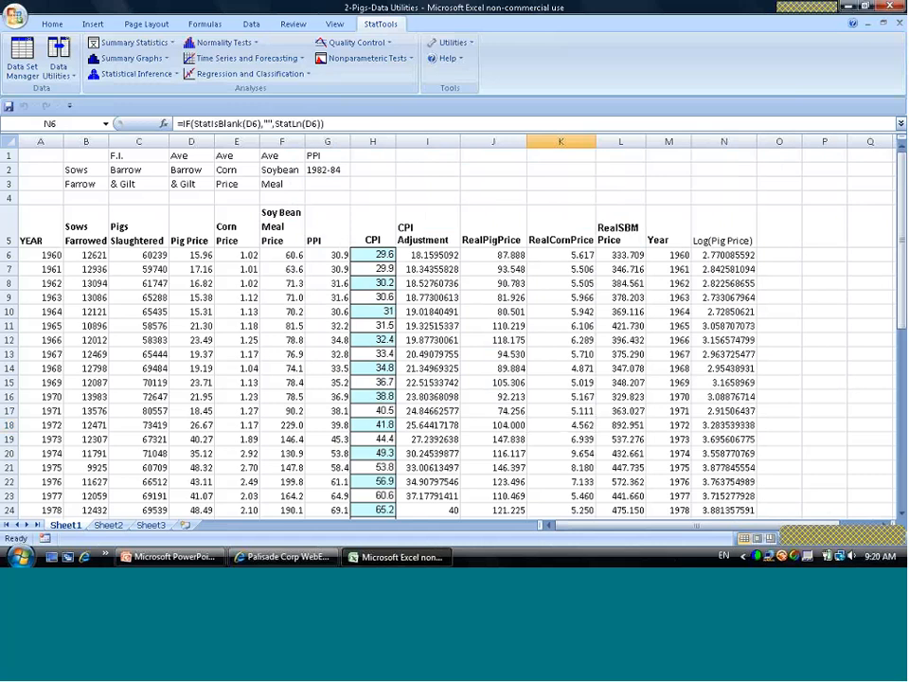
left_click(196, 254)
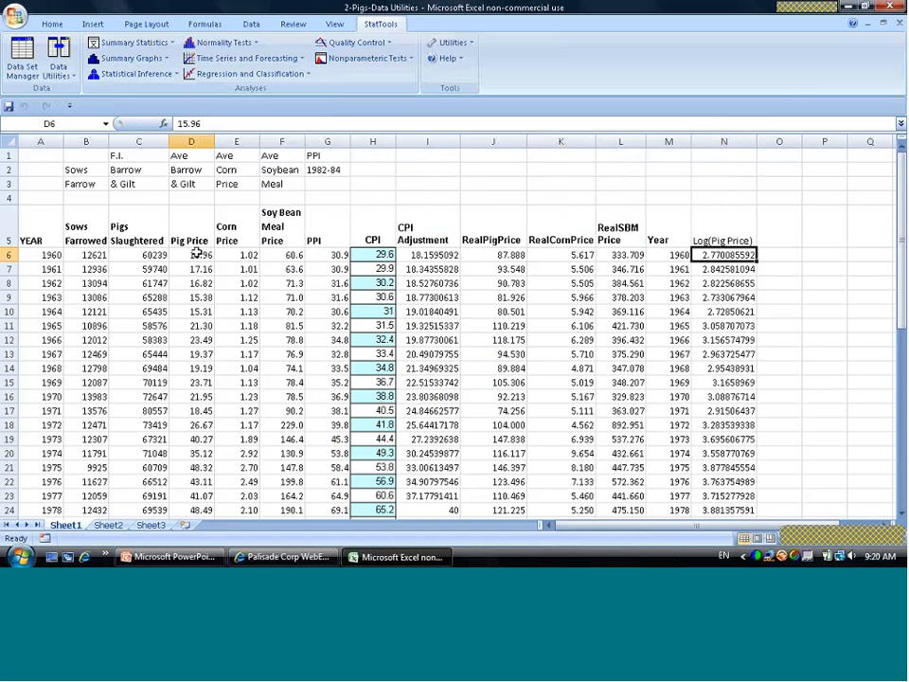
left_click(715, 253)
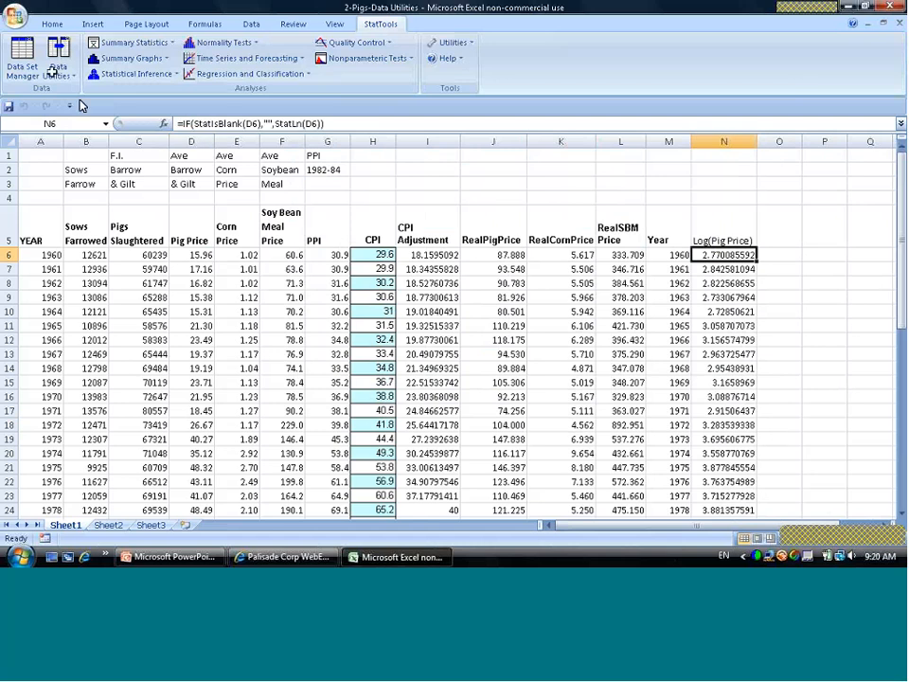
Step: Add a Lag variable of Pig Price to the data set with 1 lag, allowing cells to be inserted
left_click(60, 68)
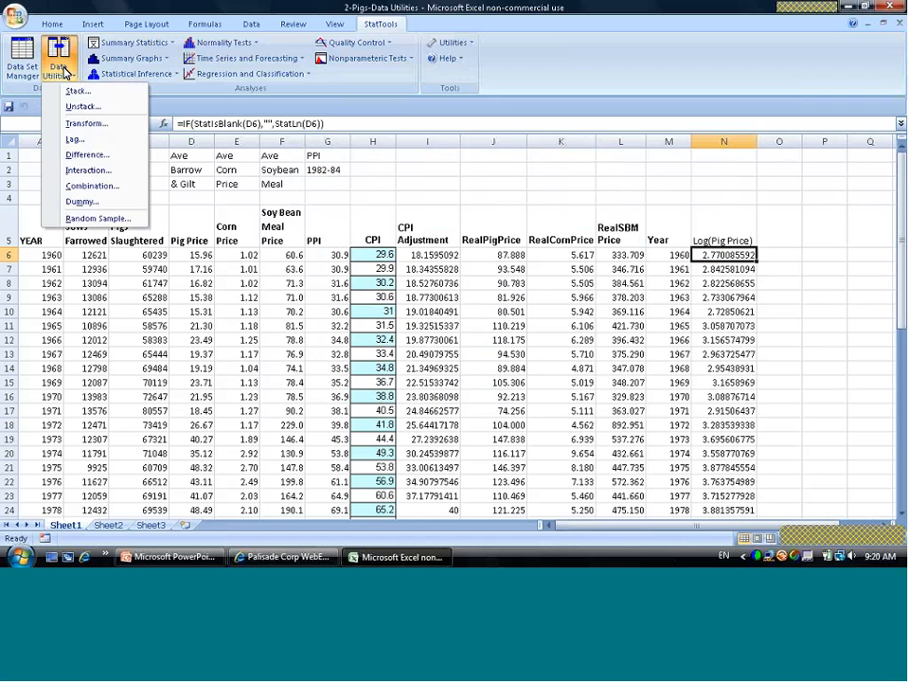
left_click(79, 139)
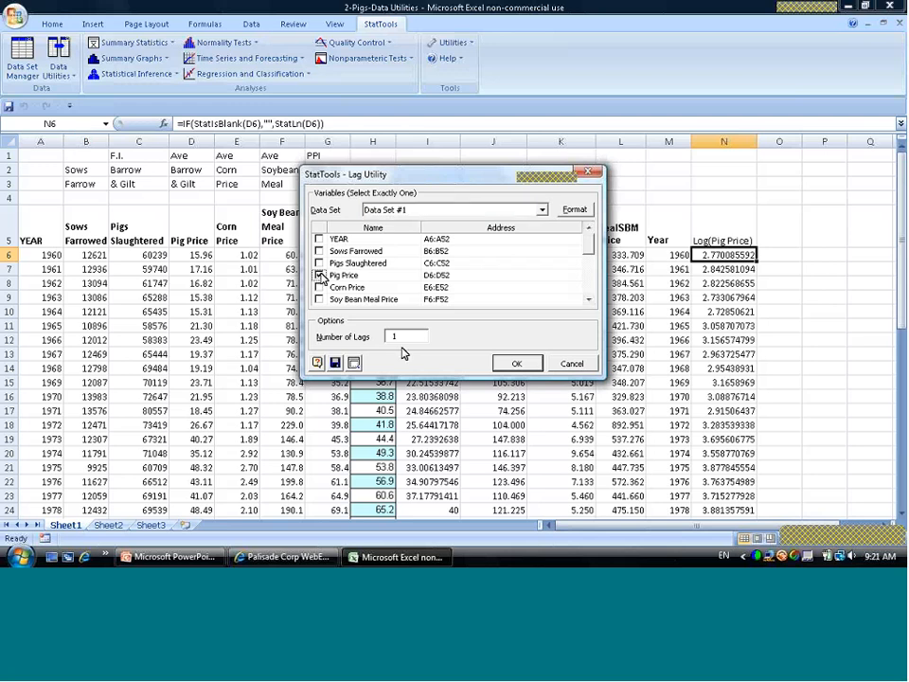
left_click(319, 274)
left_click(518, 368)
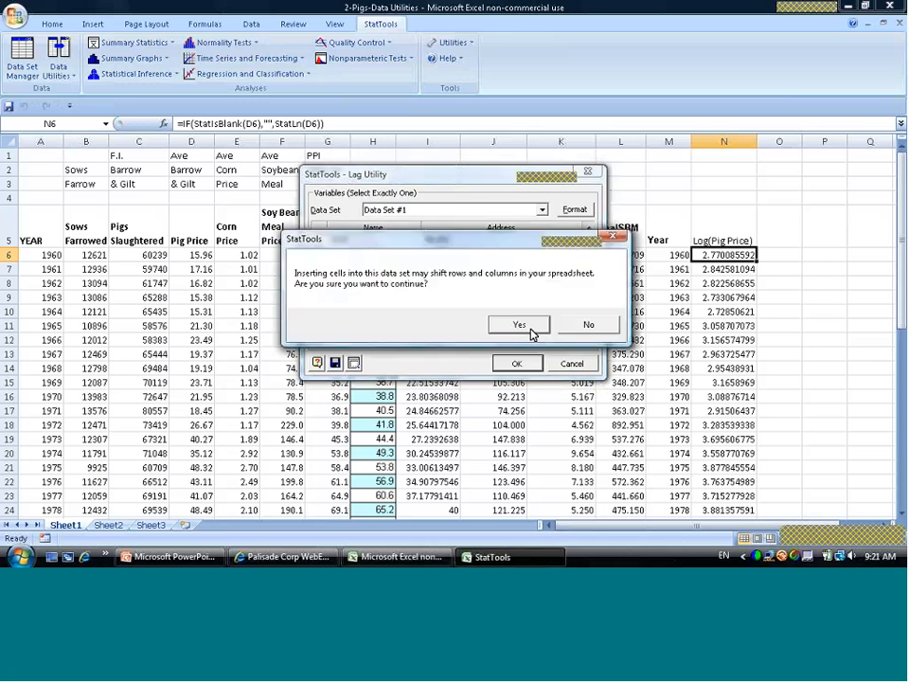
left_click(519, 324)
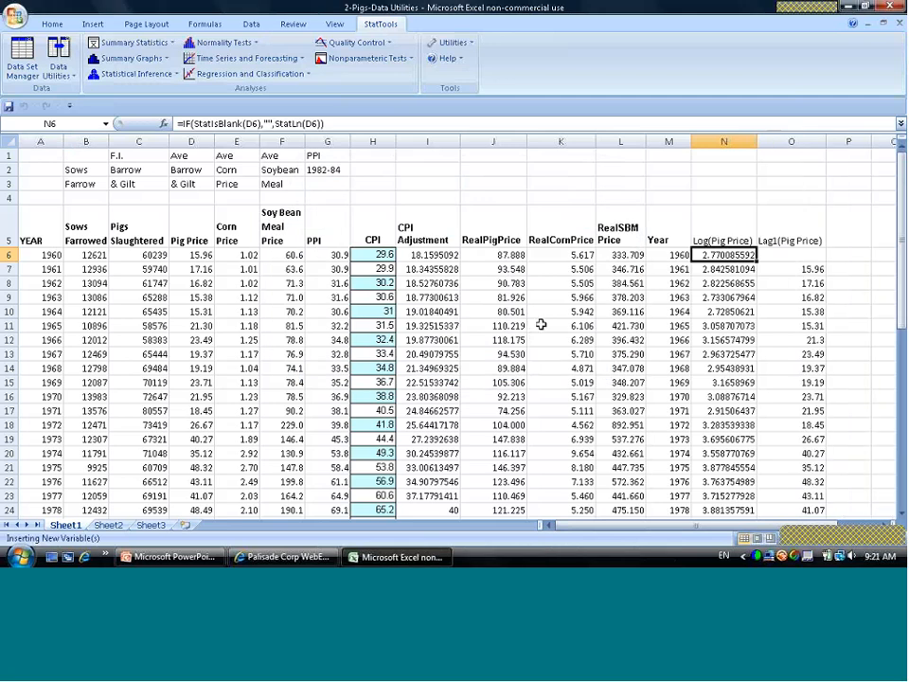
Step: Compare the lag formula in O7 with the source pig prices in column D
left_click(780, 274)
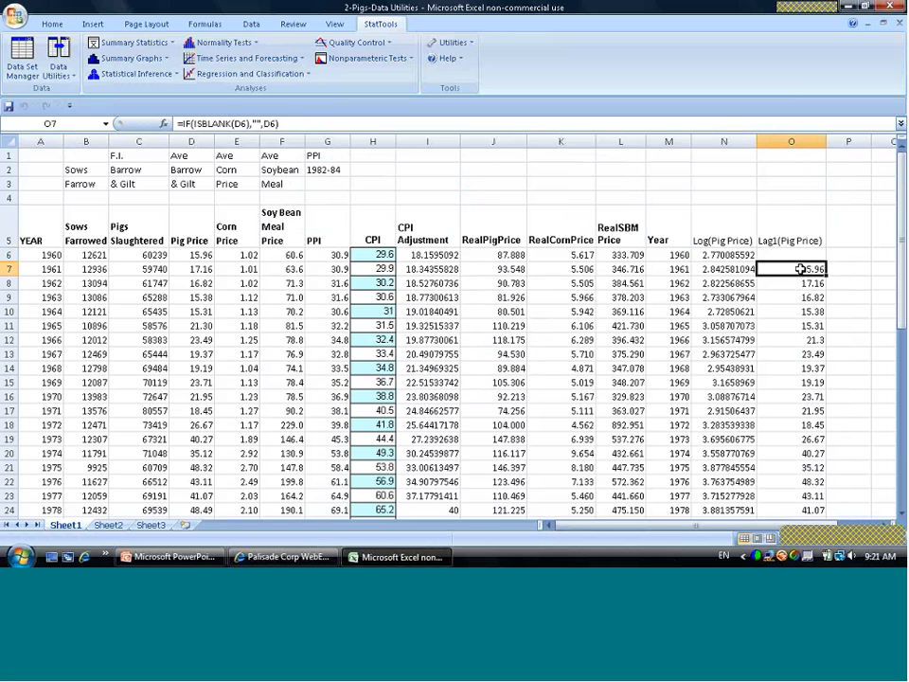
left_click(188, 252)
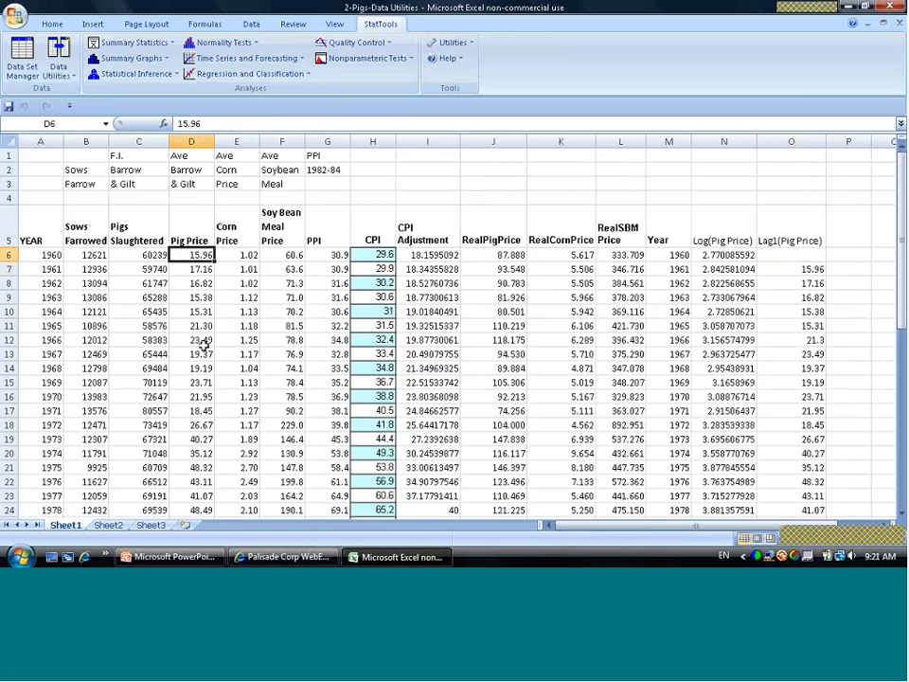
left_click(204, 345)
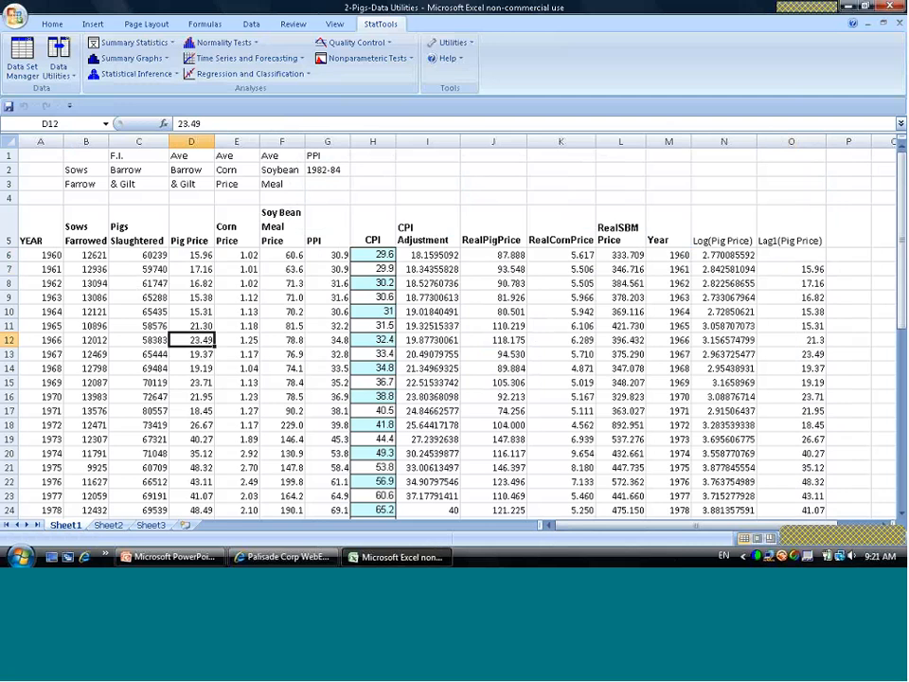
Step: Add a Difference variable of Pig Price to the data set with 1 difference, allowing cells to be inserted
left_click(62, 76)
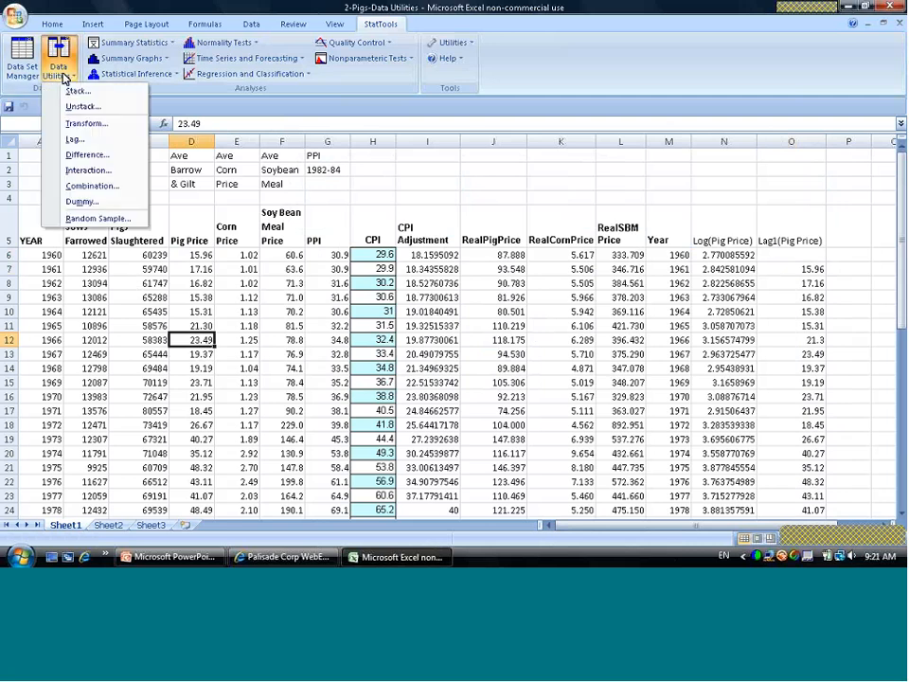
left_click(98, 157)
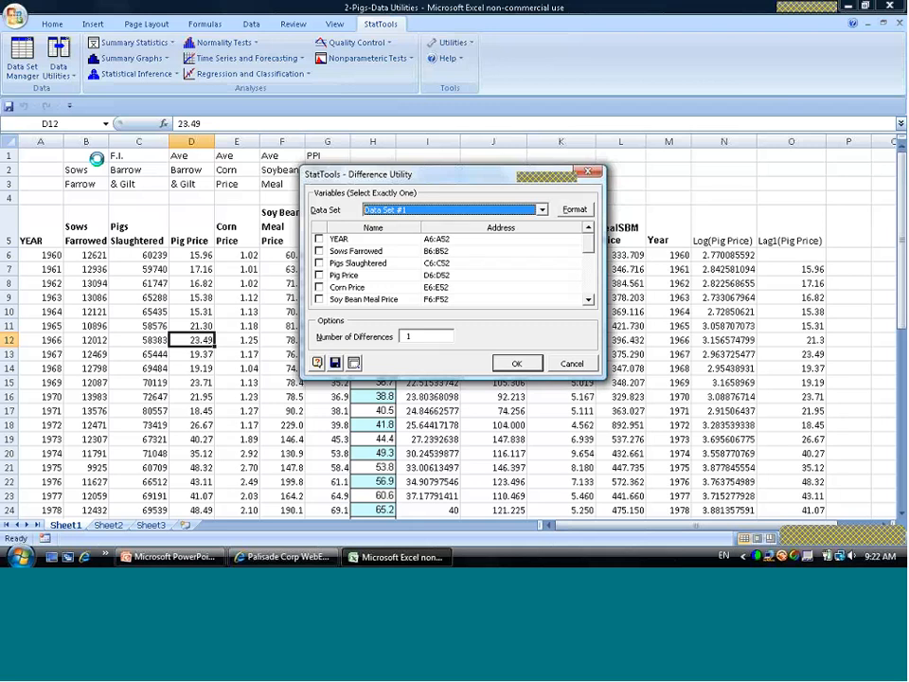
left_click(321, 276)
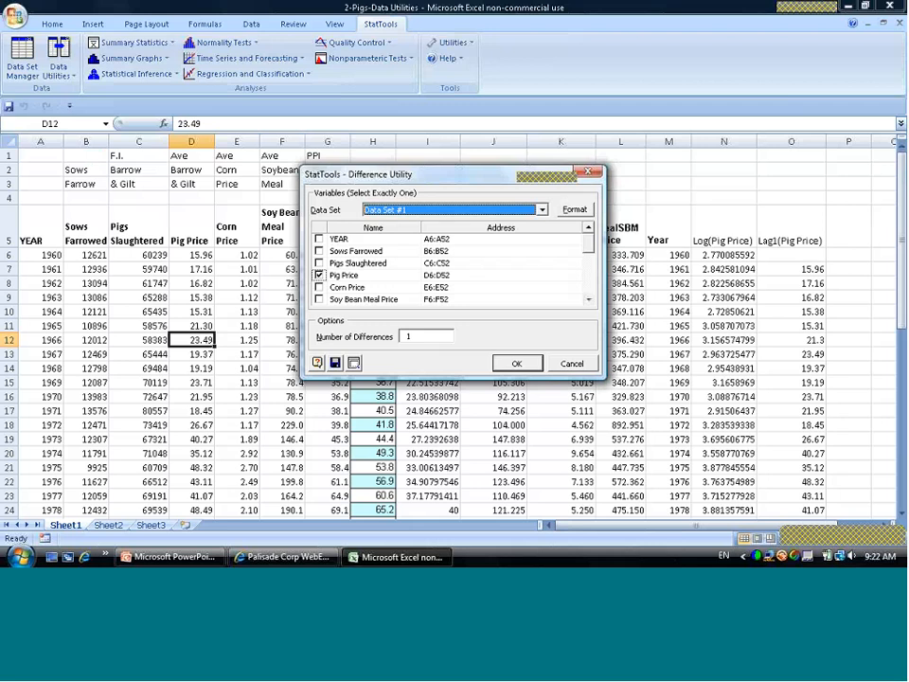
left_click(520, 366)
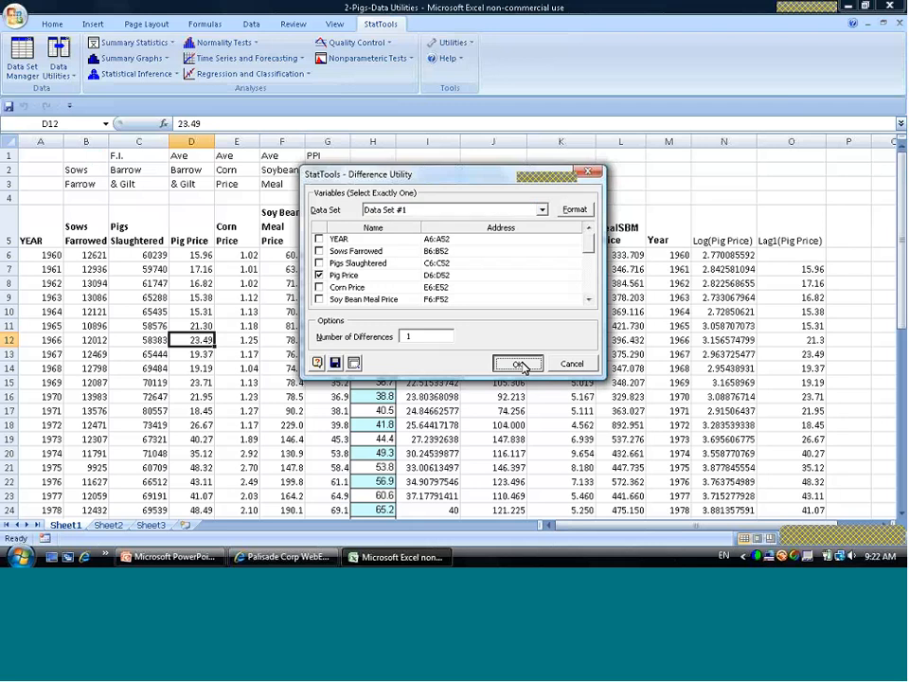
left_click(519, 325)
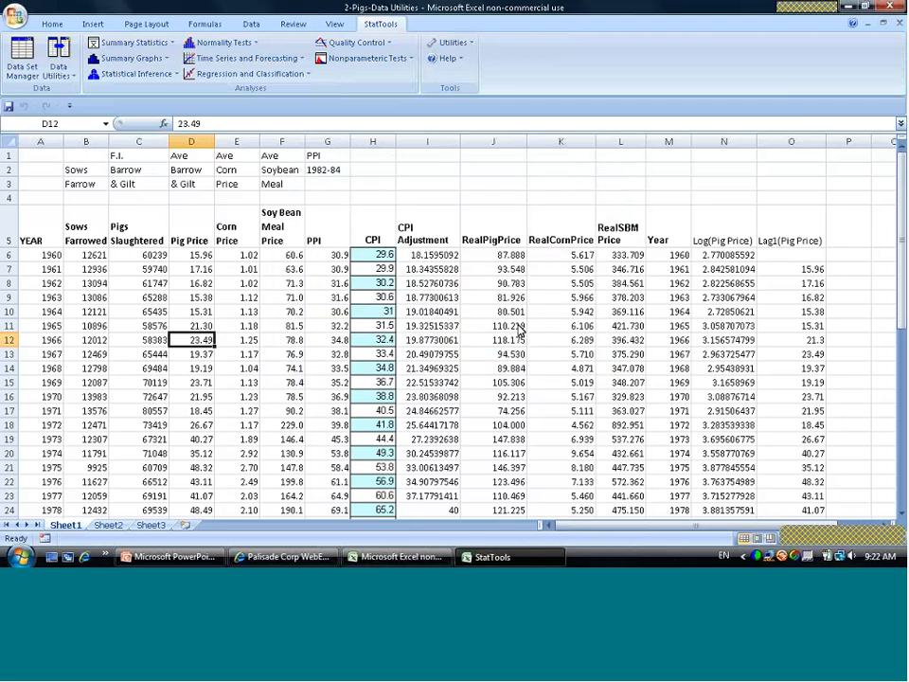
Step: Examine the difference formulas in P7 and P8 against the source pig prices in D6, D7 and D8
left_click(882, 527)
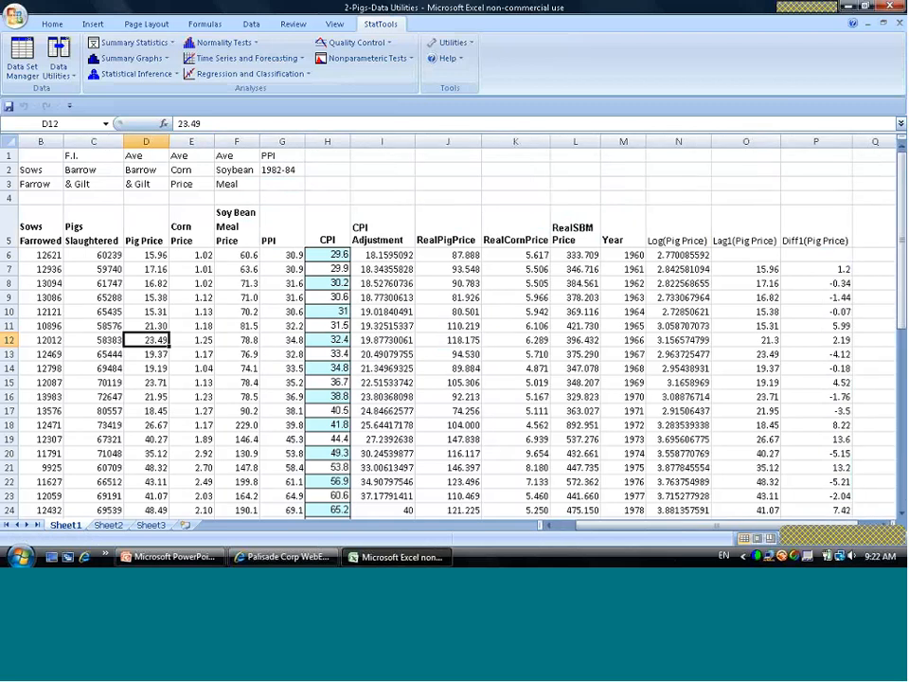
left_click(811, 268)
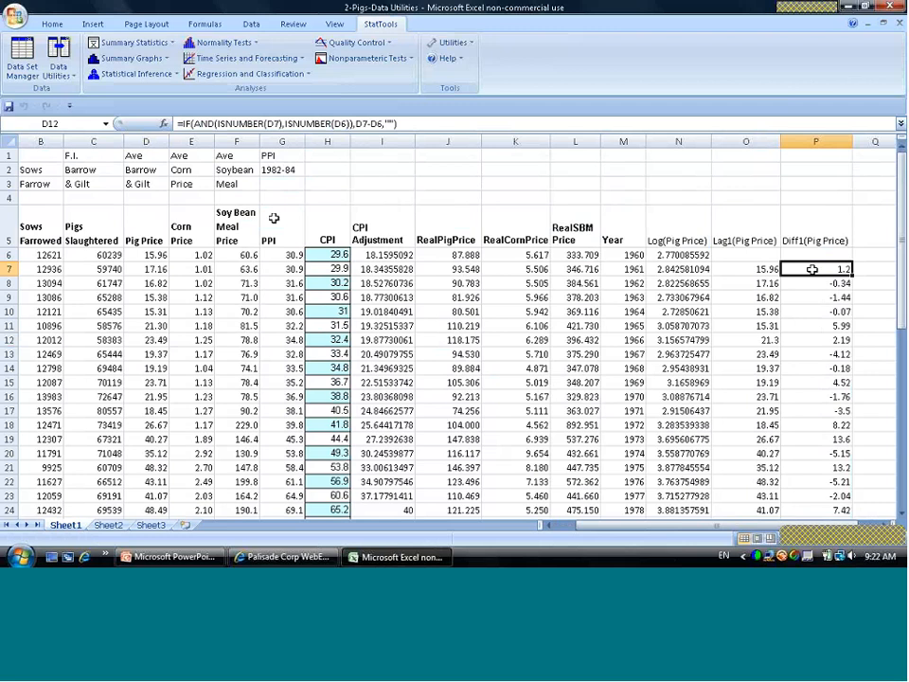
left_click(161, 268)
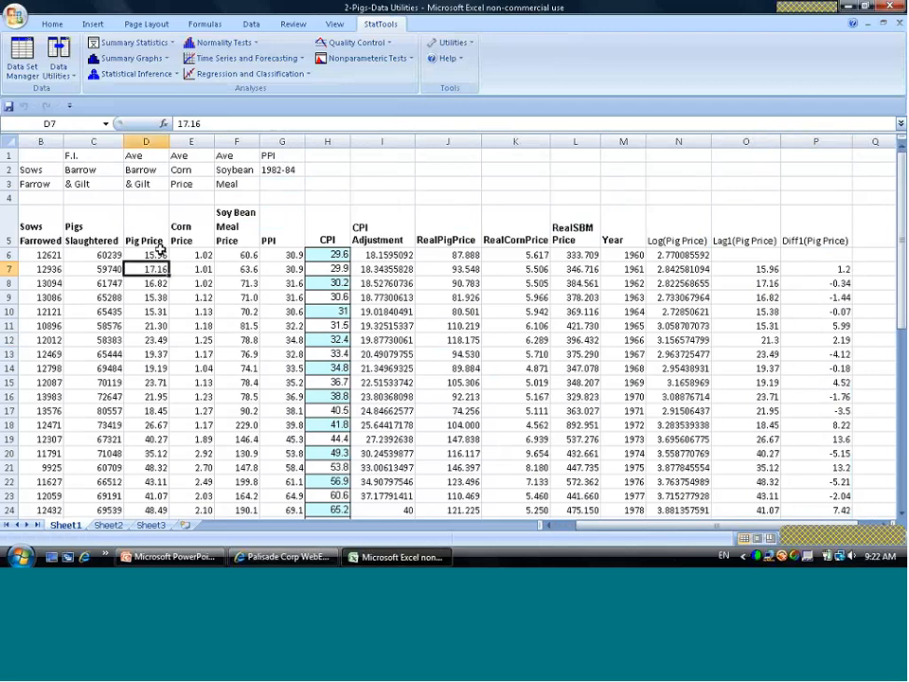
left_click(161, 253)
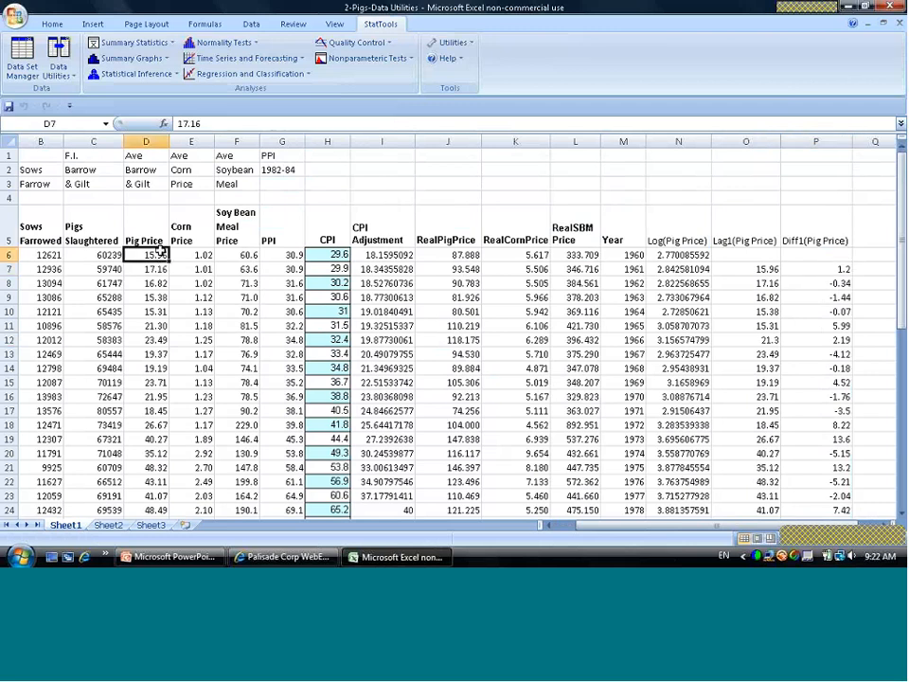
left_click(836, 285)
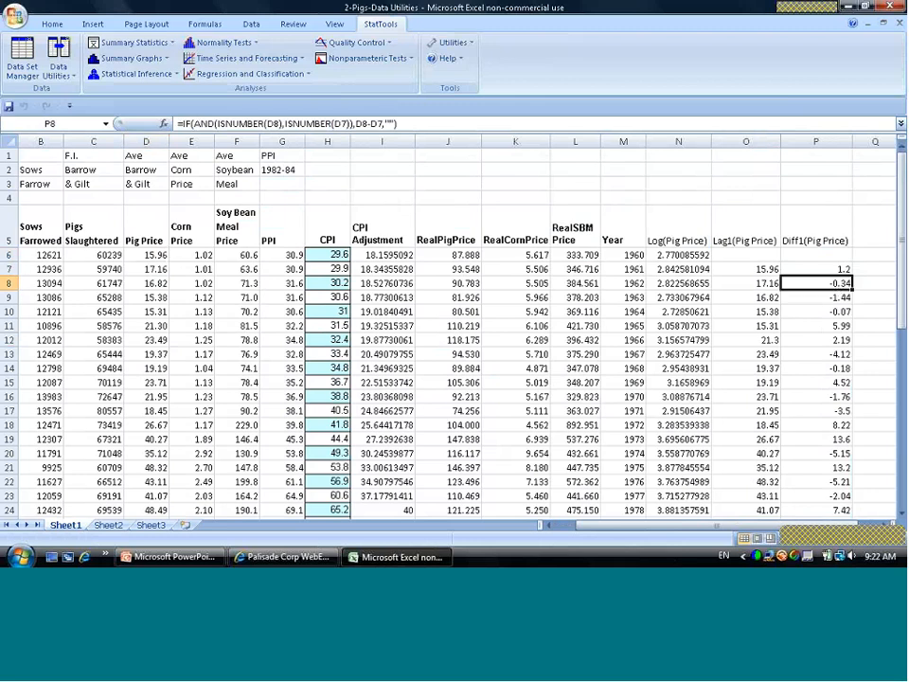
left_click(161, 282)
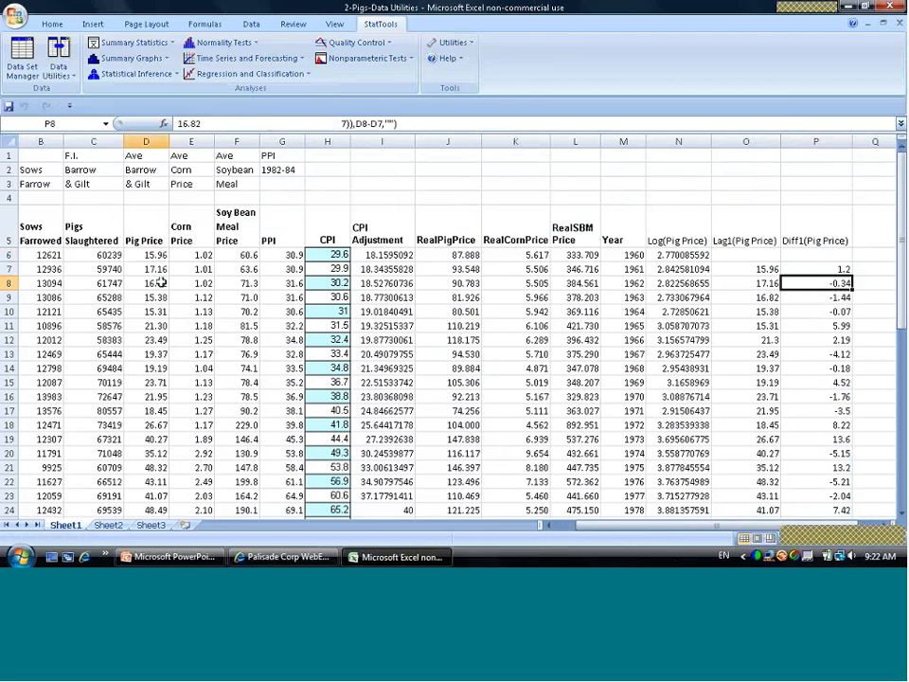
left_click(159, 268)
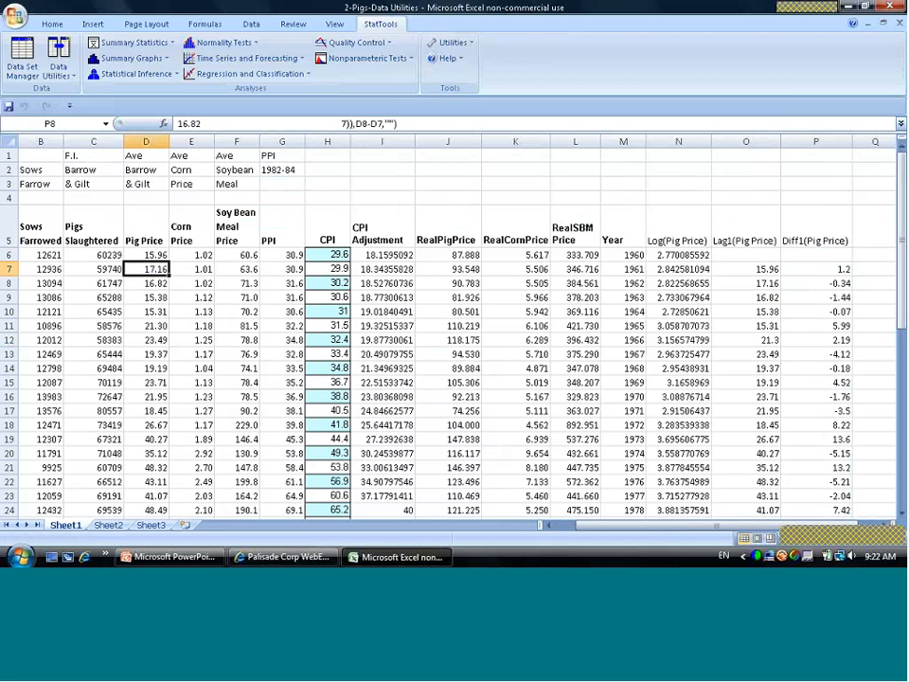
left_click(555, 196)
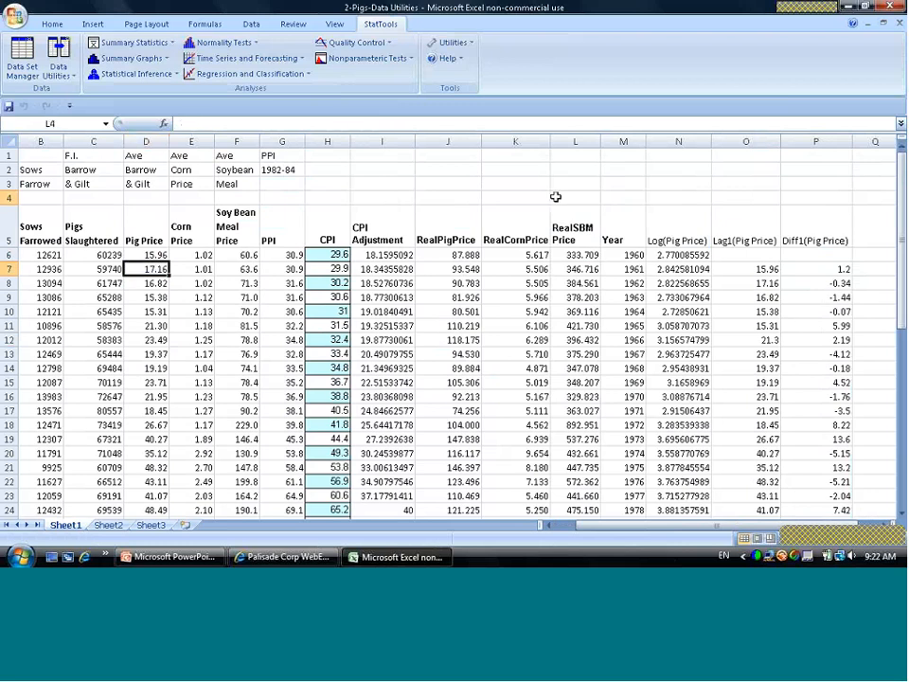
left_click(159, 356)
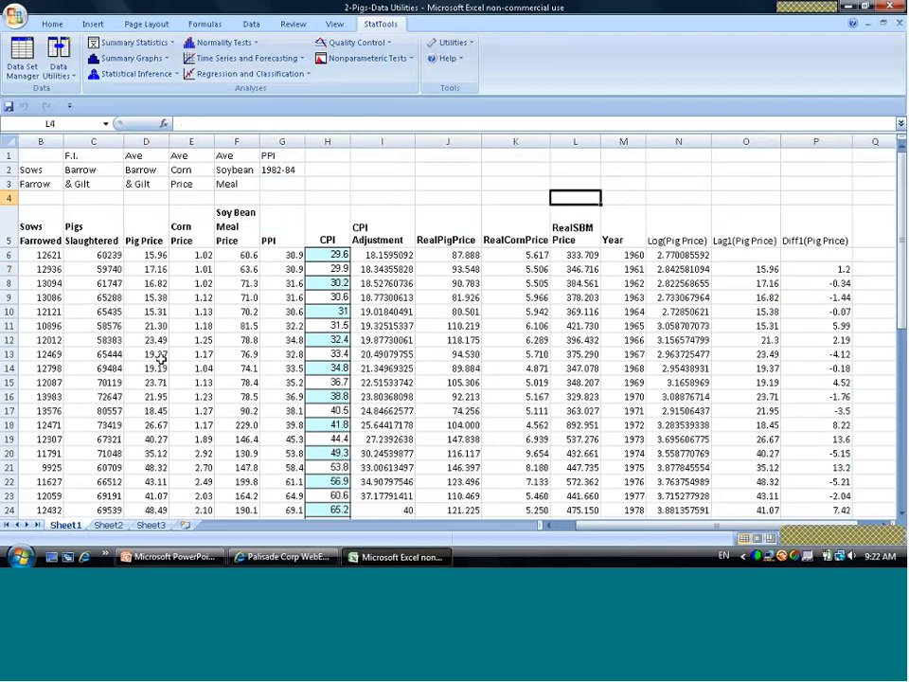
Step: Add an Interaction variable between the two numeric variables Pig Price and Corn Price, allowing cells to be inserted
left_click(68, 79)
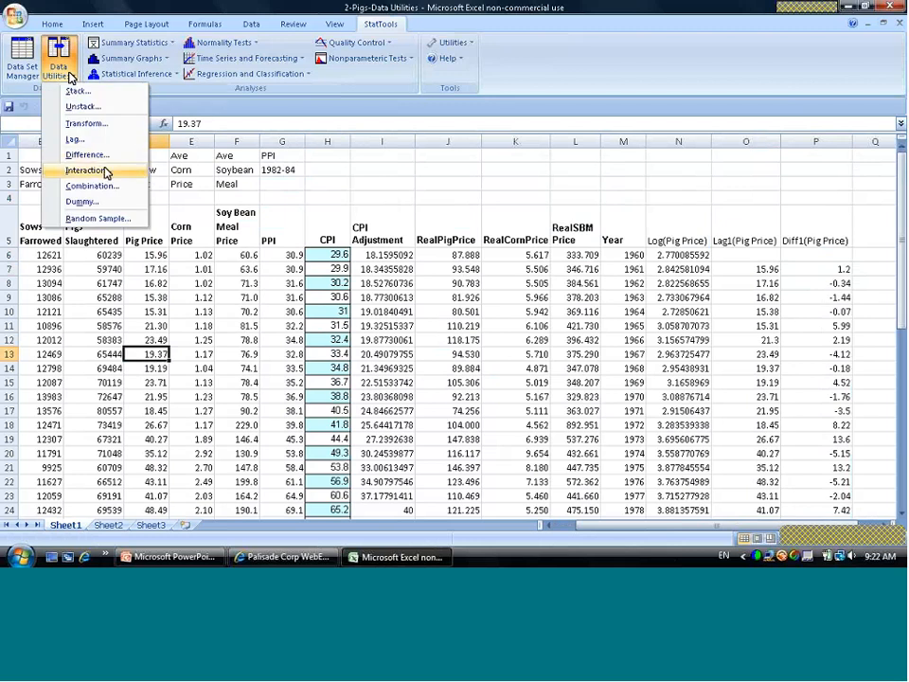
left_click(106, 173)
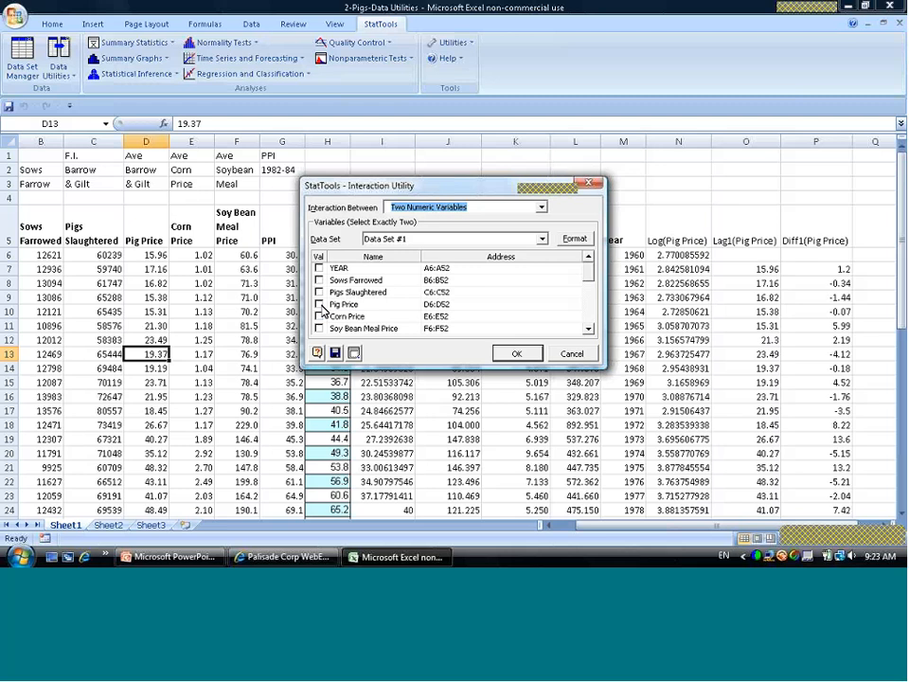
left_click(319, 304)
left_click(319, 317)
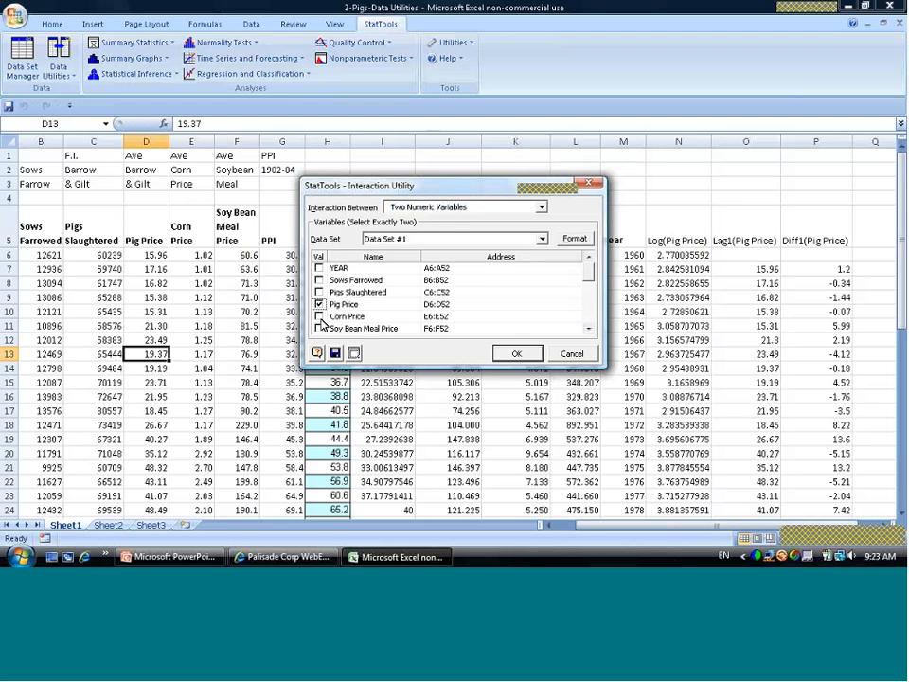
left_click(518, 355)
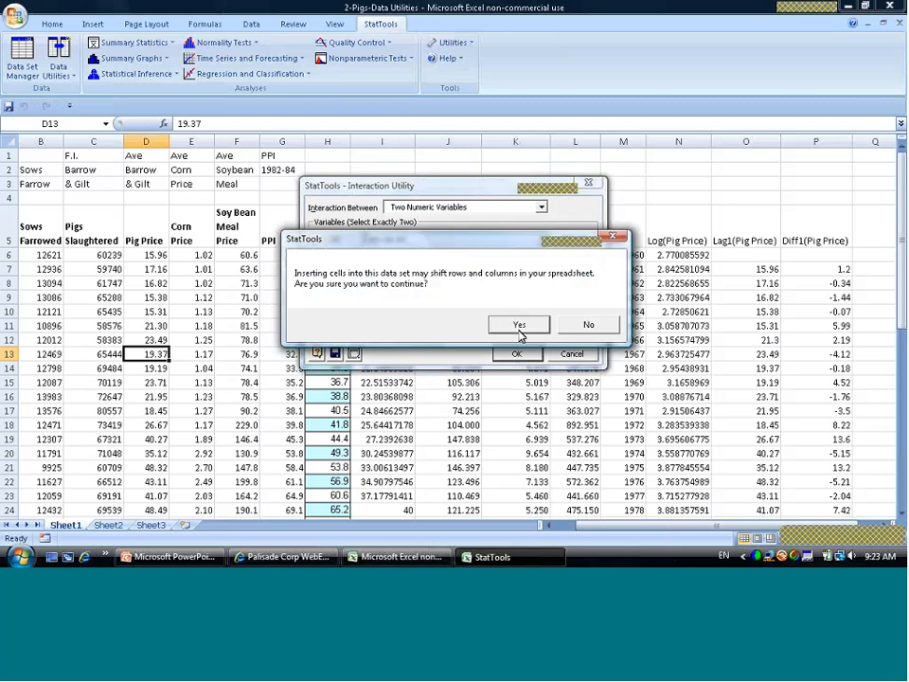
left_click(519, 324)
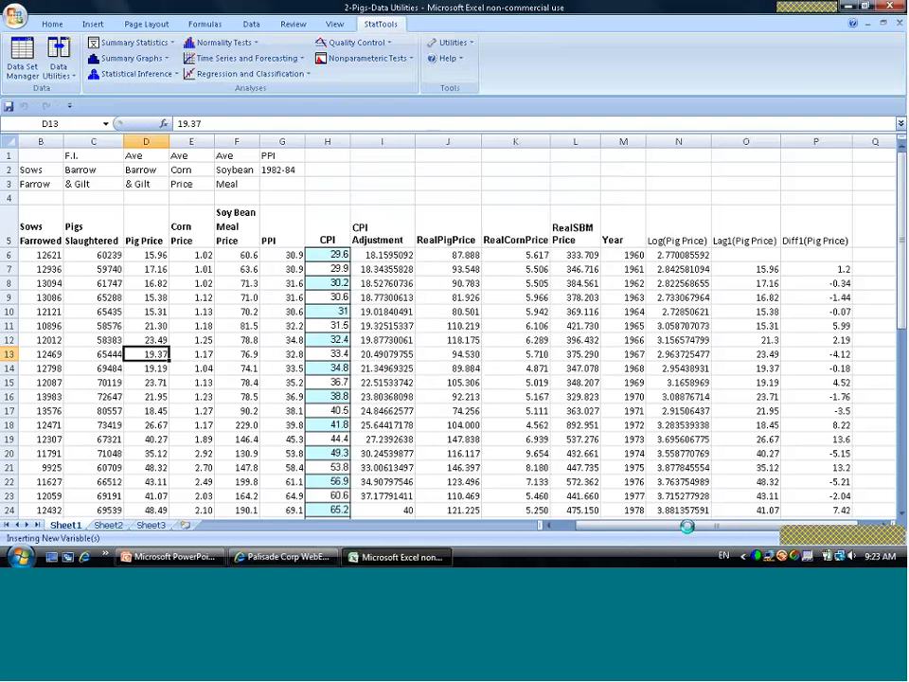
Step: Review the Pig Price and Corn Price interaction values in column Q
left_click_drag(691, 532, 706, 531)
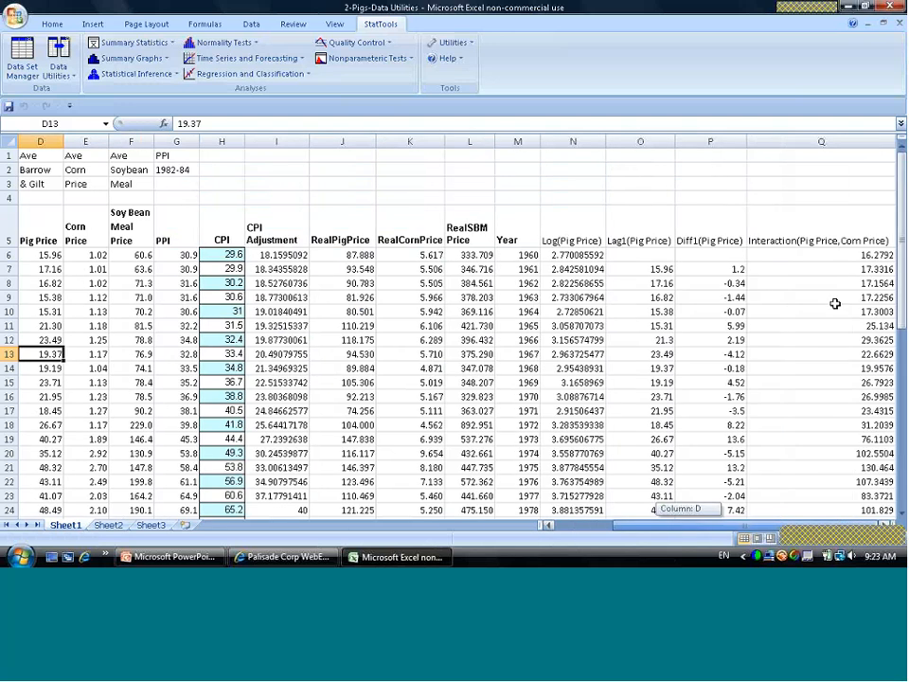
left_click(835, 304)
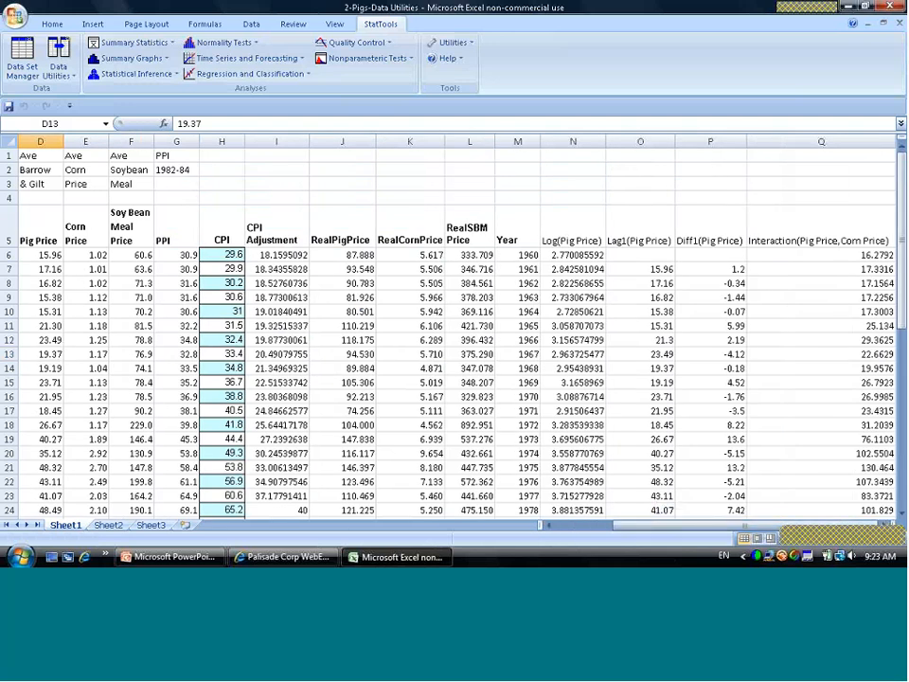
left_click(204, 339)
Step: Check the available data utilities and examine the RealPigPrice formula in J6
left_click(69, 78)
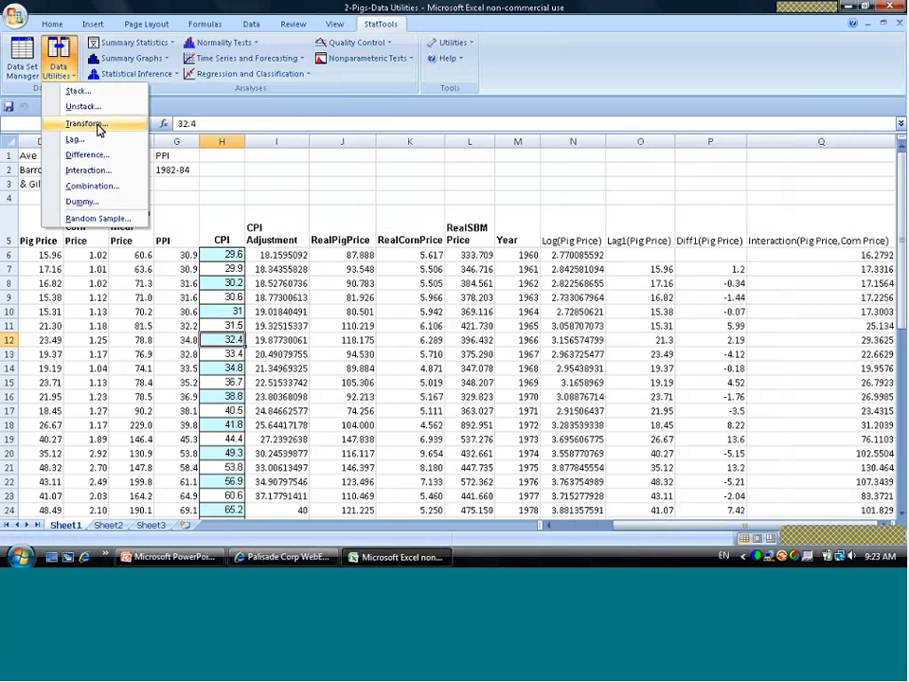
left_click(347, 206)
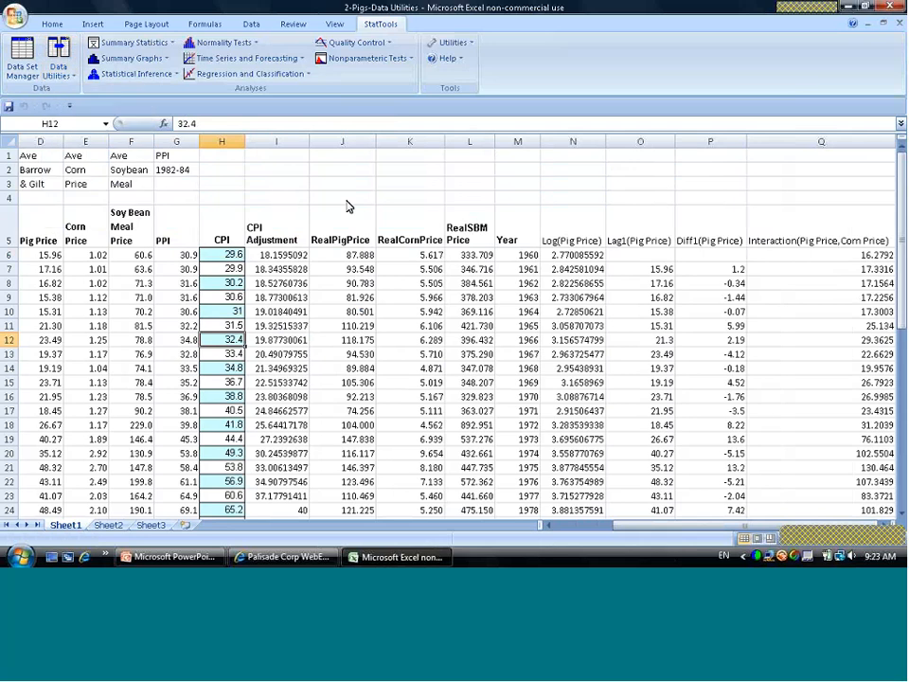
left_click(341, 253)
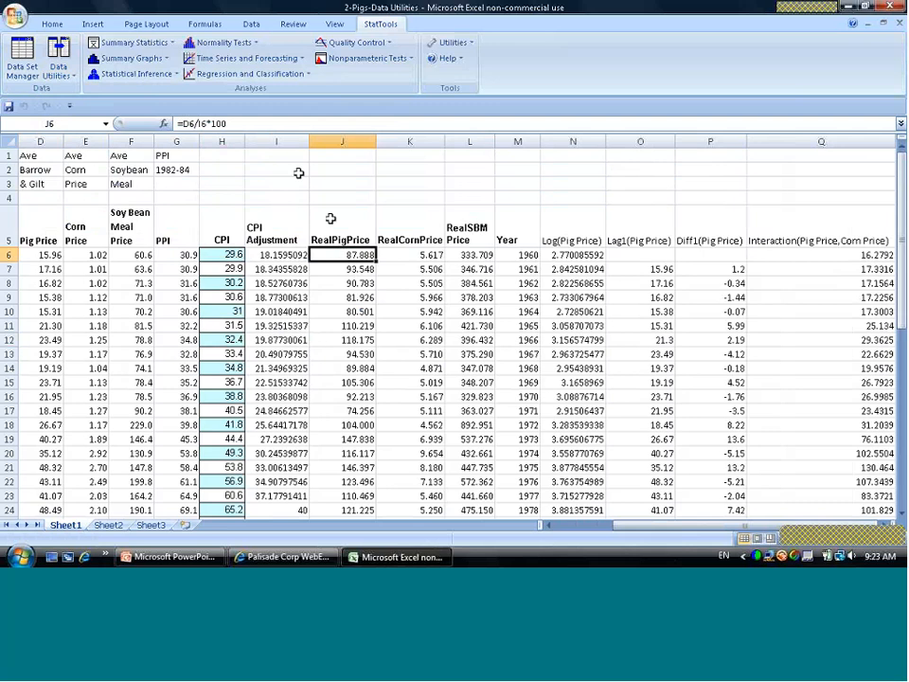
left_click(338, 188)
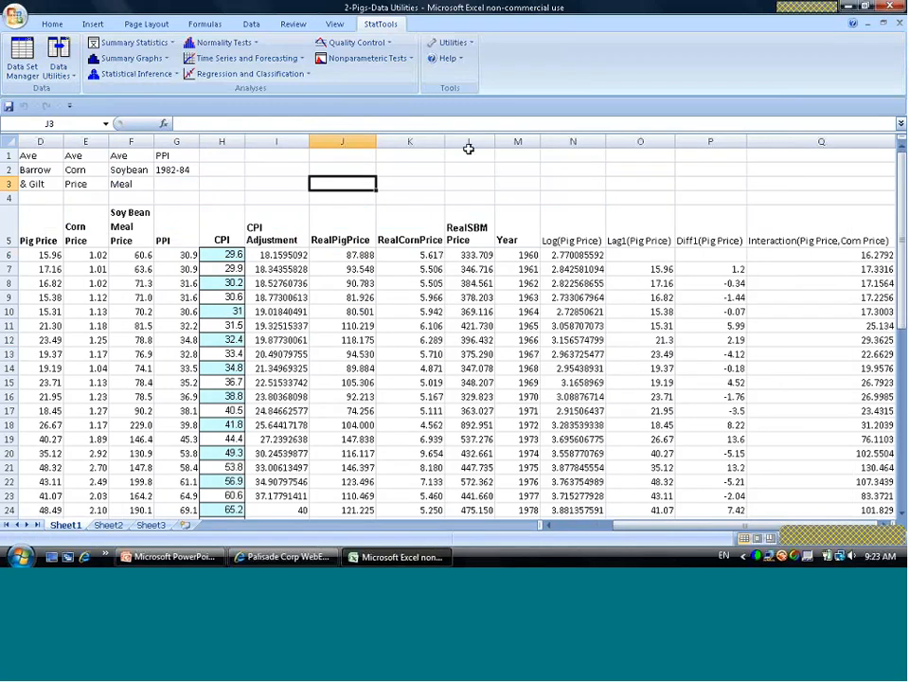
Step: Set Show Welcome Screen to False in the StatTools application settings
left_click(471, 43)
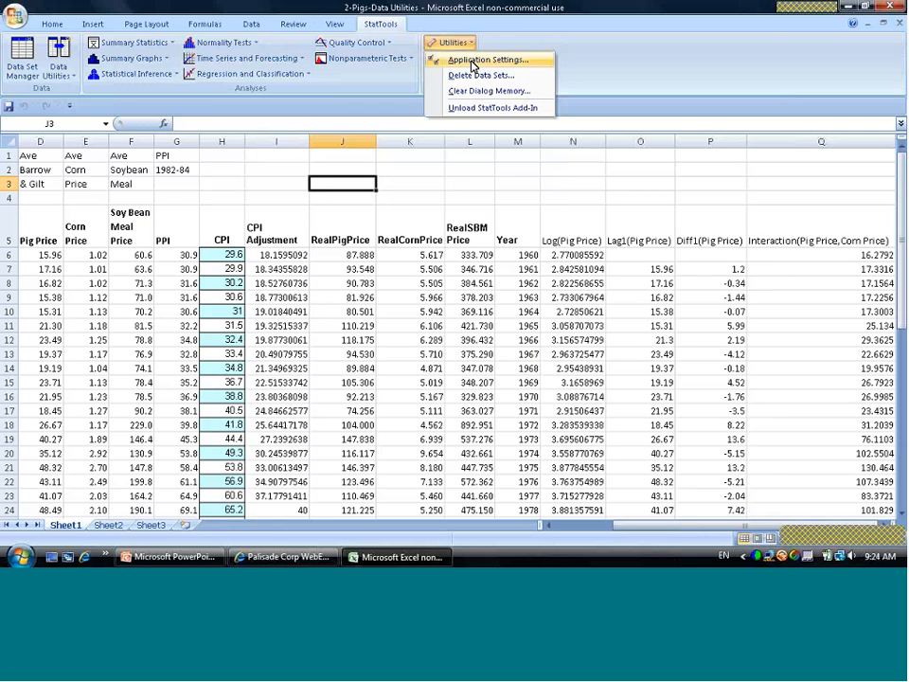
left_click(471, 64)
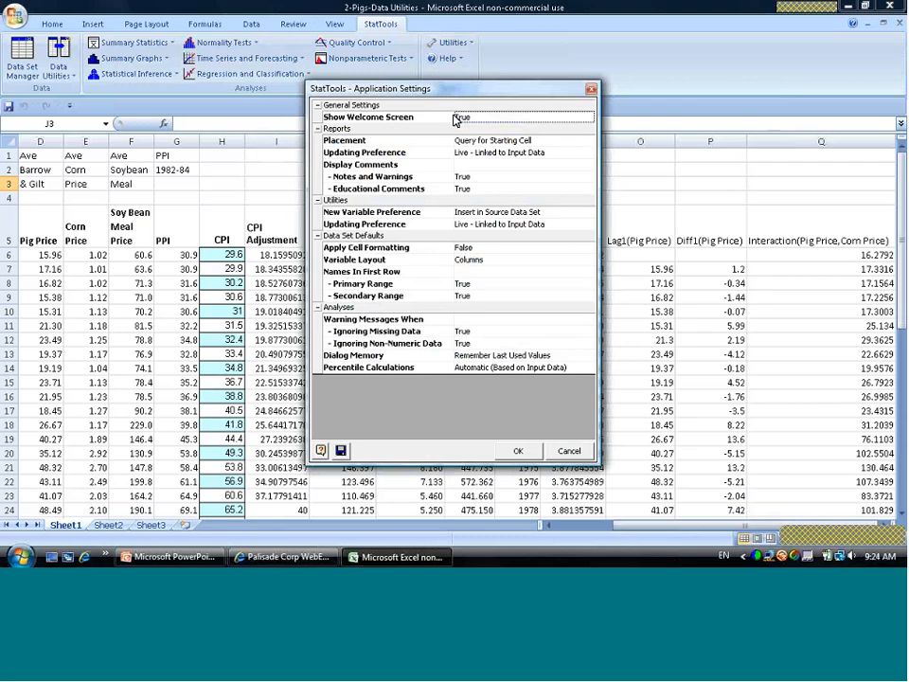
left_click(590, 117)
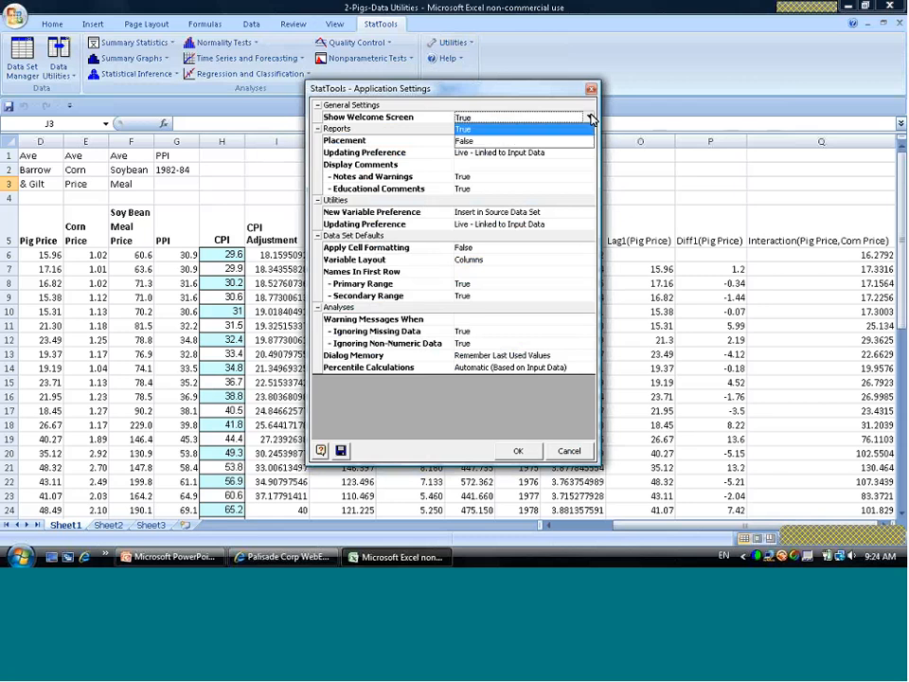
left_click(532, 142)
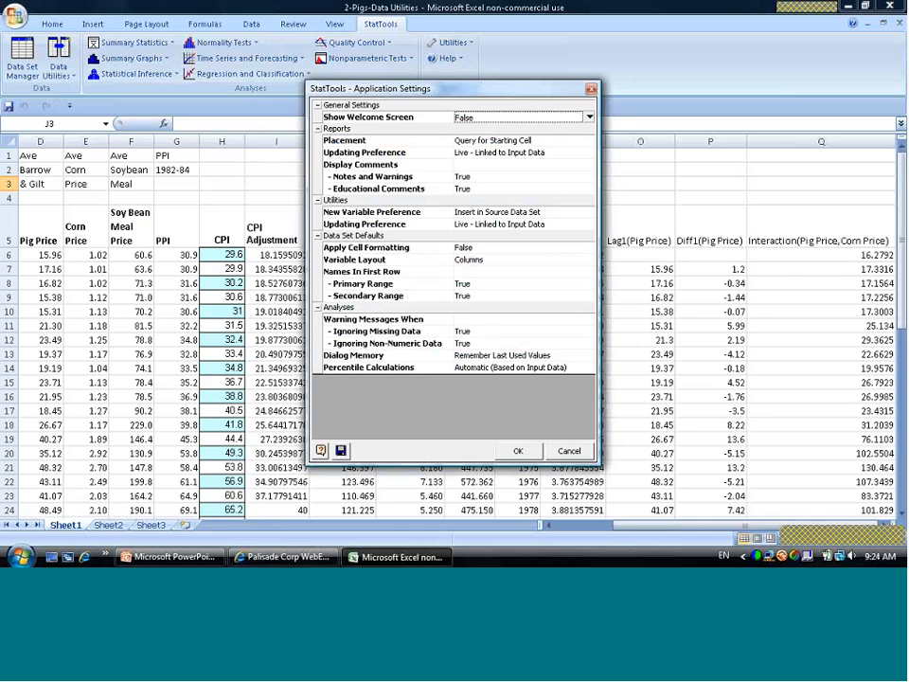
Step: Keep the reports' Updating Preference at Live - Linked to Input Data and save the new application settings
left_click(588, 156)
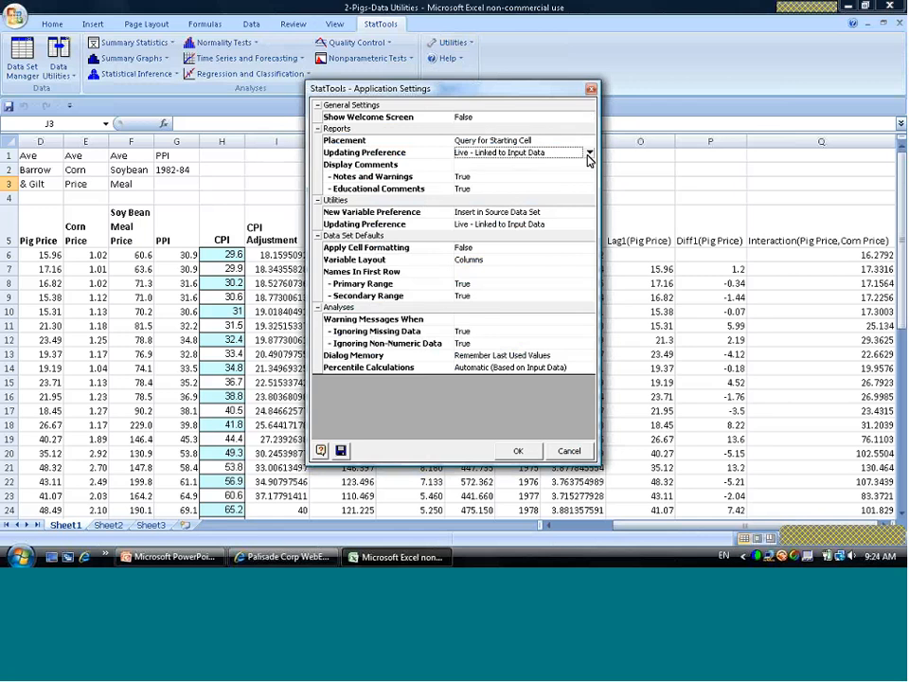
left_click(588, 155)
left_click(549, 165)
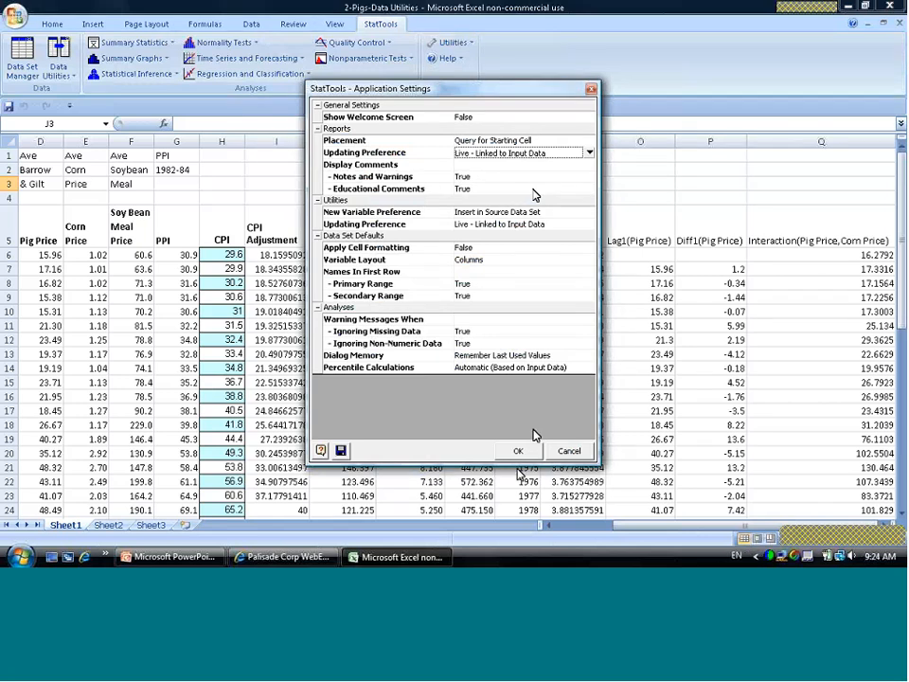
left_click(518, 451)
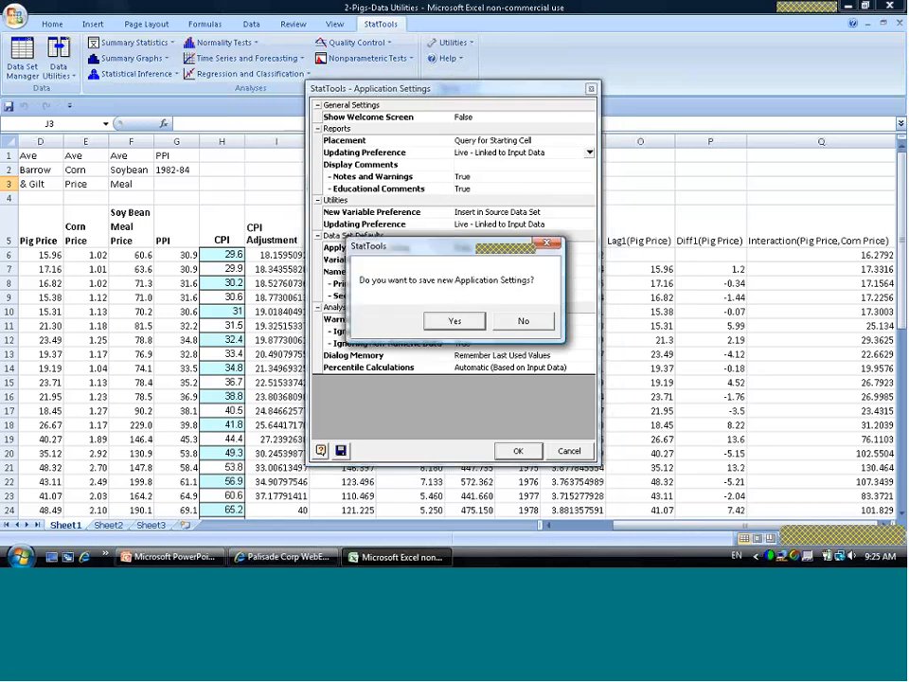
left_click(457, 321)
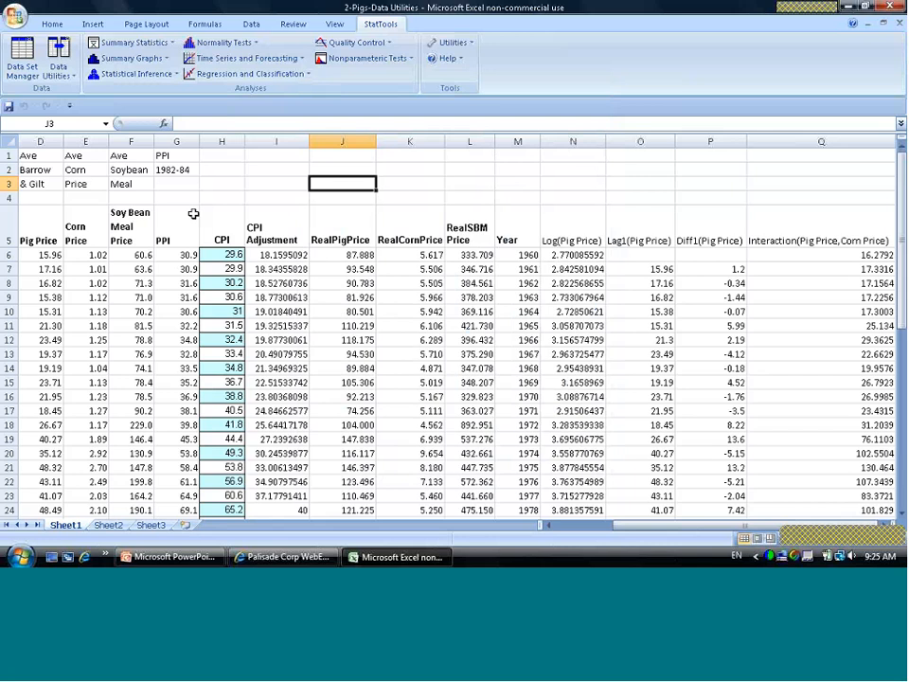
Step: Close the 2-Pigs-Data Utilities workbook without saving its changes
left_click(73, 79)
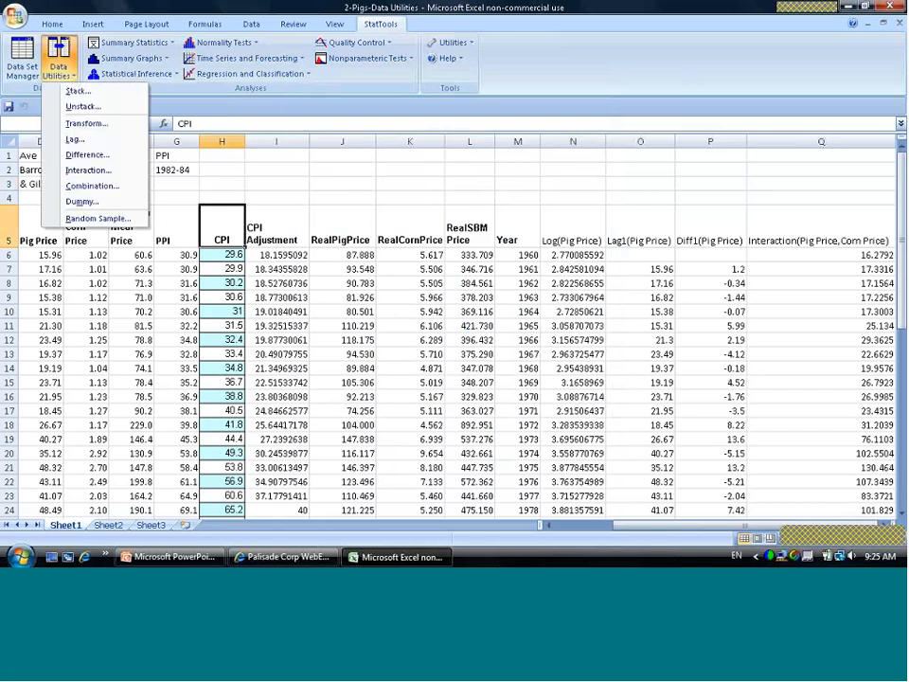
left_click(268, 194)
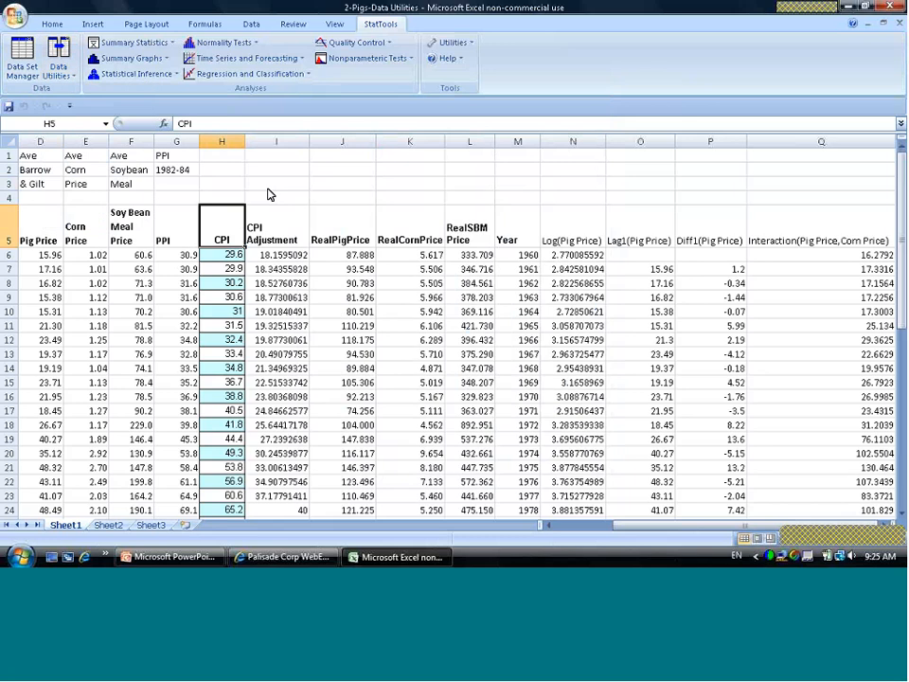
left_click(15, 19)
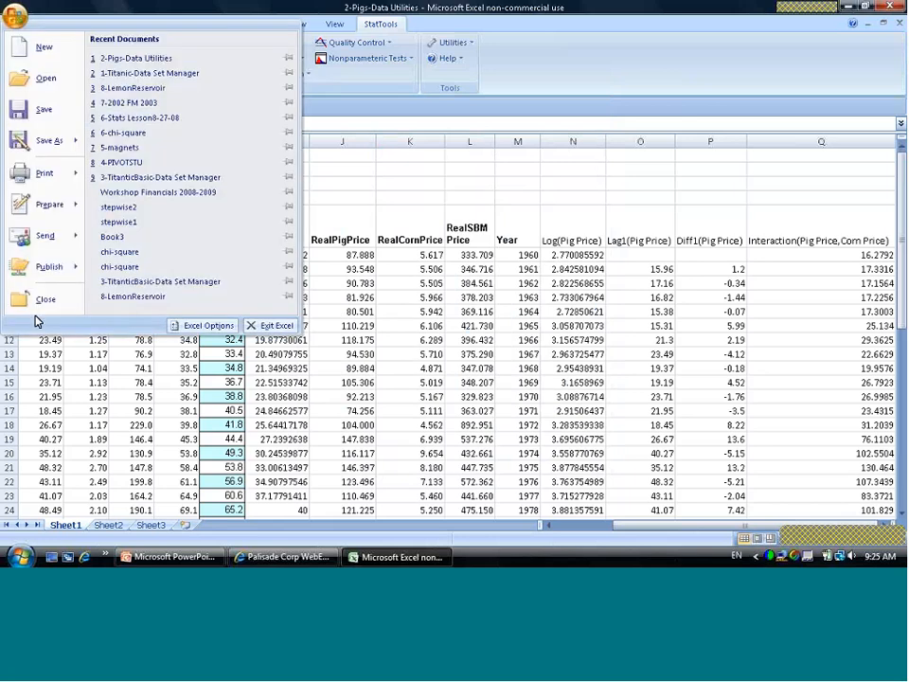
left_click(45, 300)
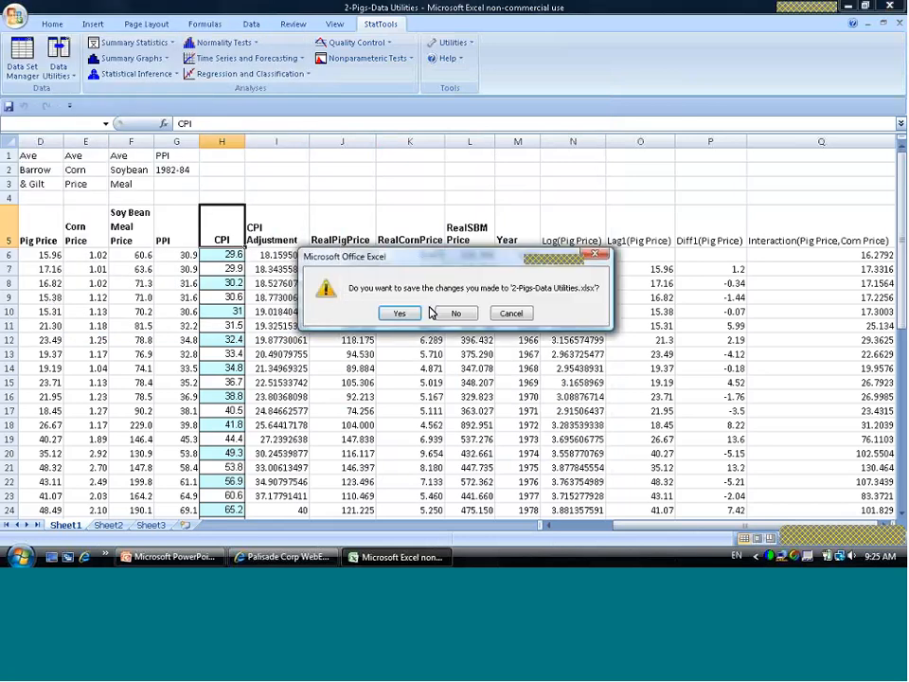
left_click(453, 313)
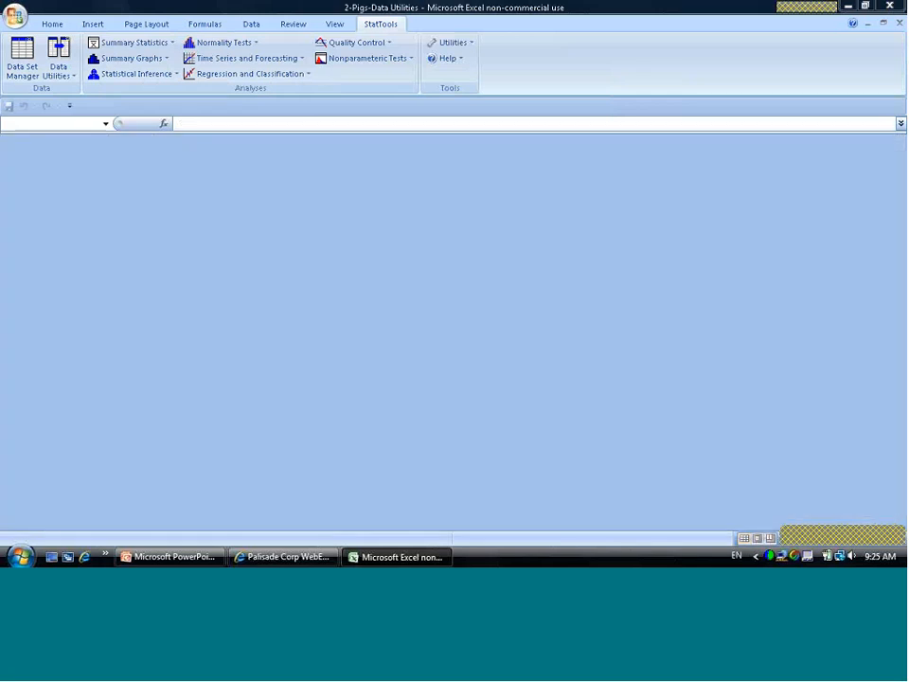
Step: Open the 3-TitanticBasic-Data Set Manager workbook from the Webcast folder
left_click(12, 17)
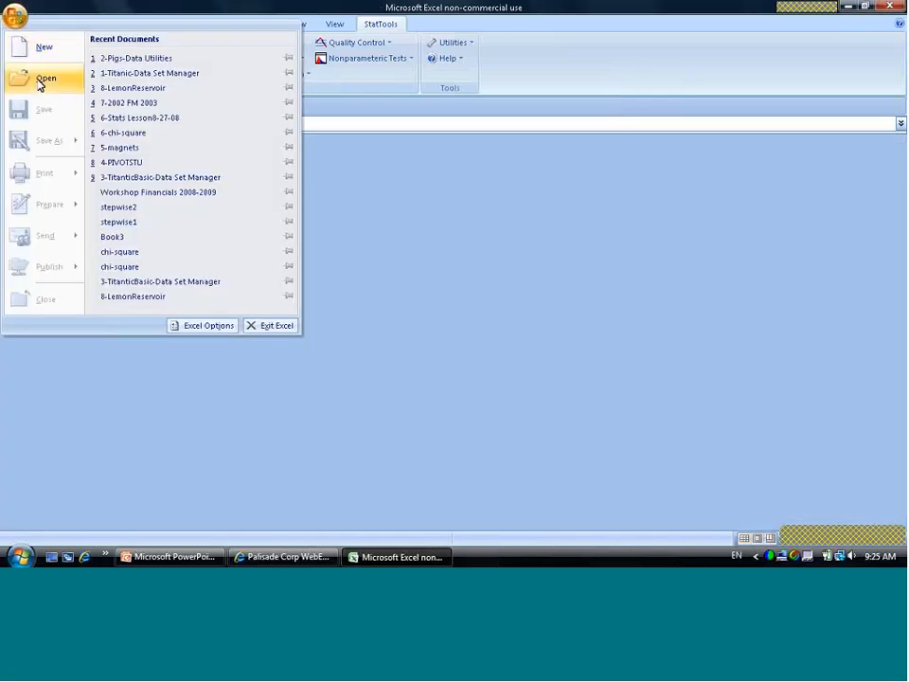
left_click(38, 83)
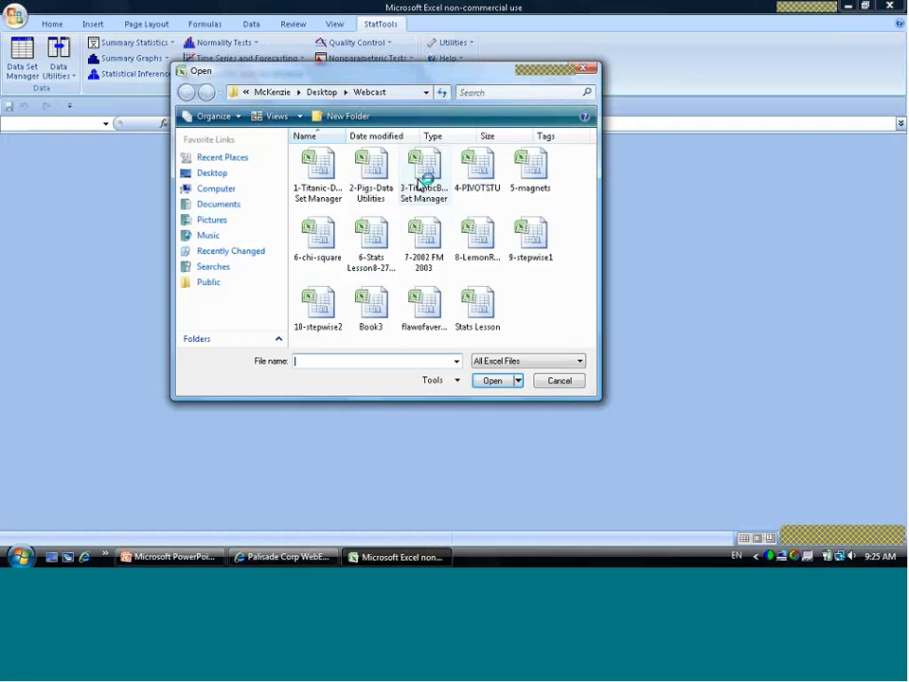
left_click(426, 182)
double_click(428, 185)
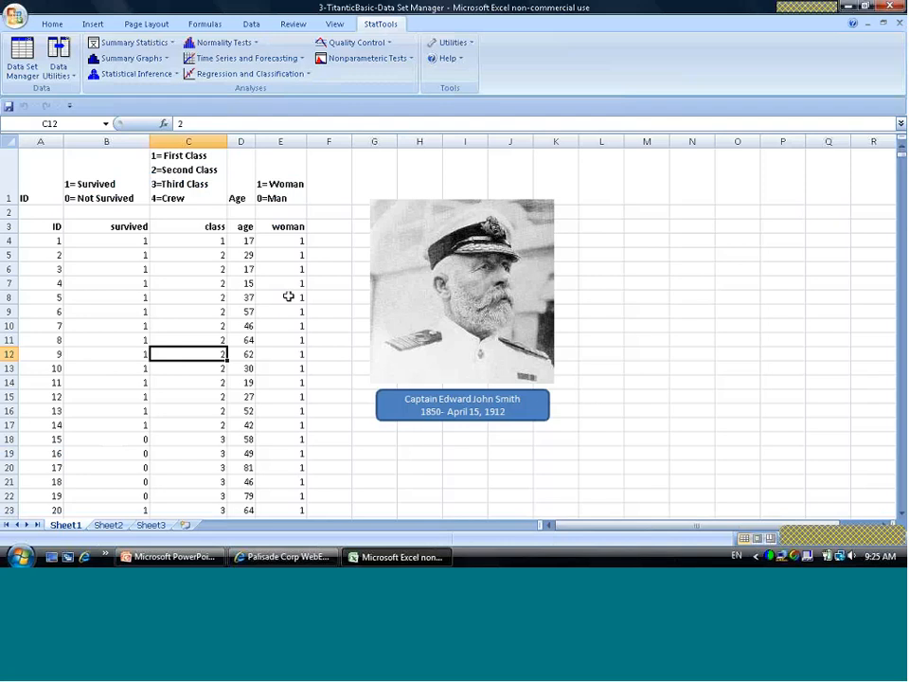
Step: Add the range A3:E2204 as a new StatTools data set and accept its settings
left_click(30, 79)
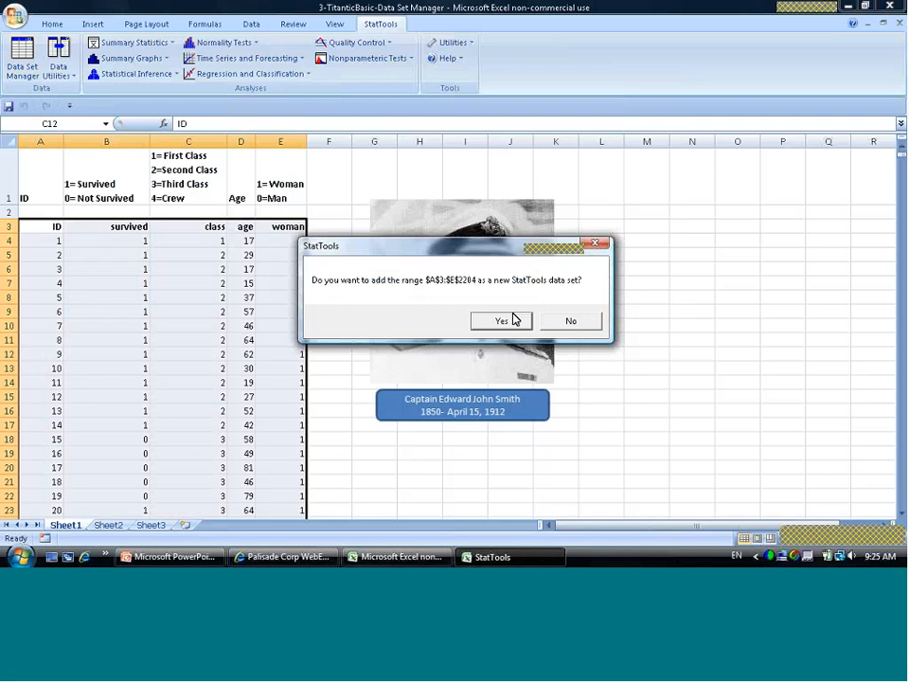
left_click(512, 319)
left_click(537, 429)
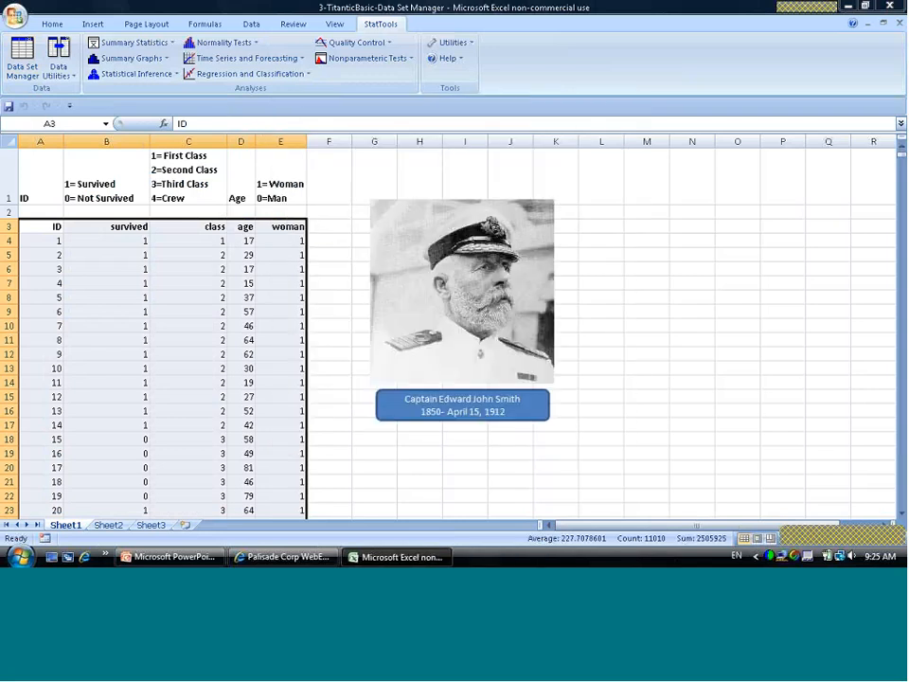
left_click(137, 252)
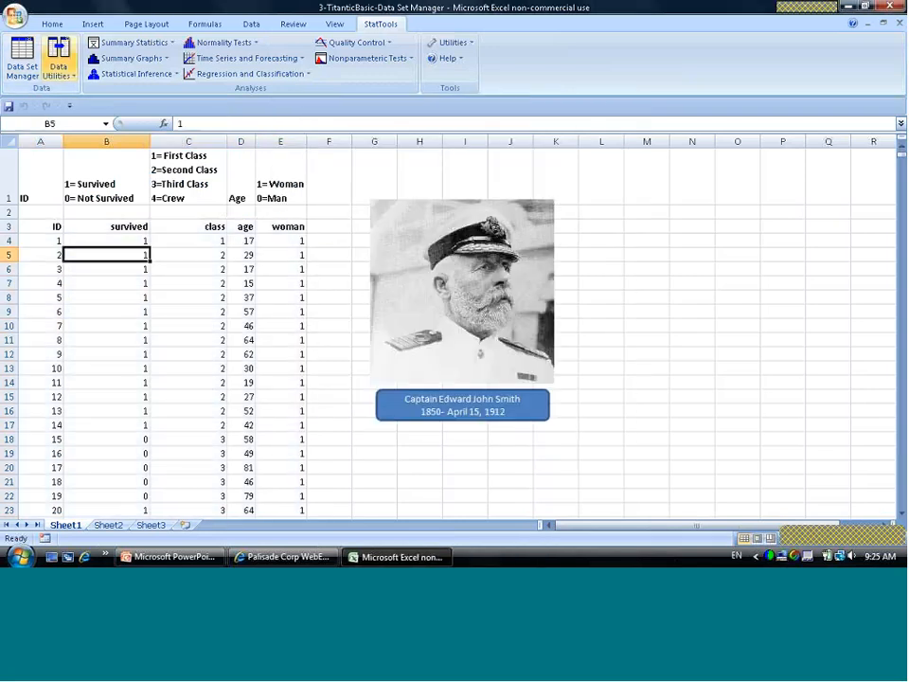
Step: Create one dummy variable for each distinct category of the class variable, allowing cells to be inserted
left_click(74, 77)
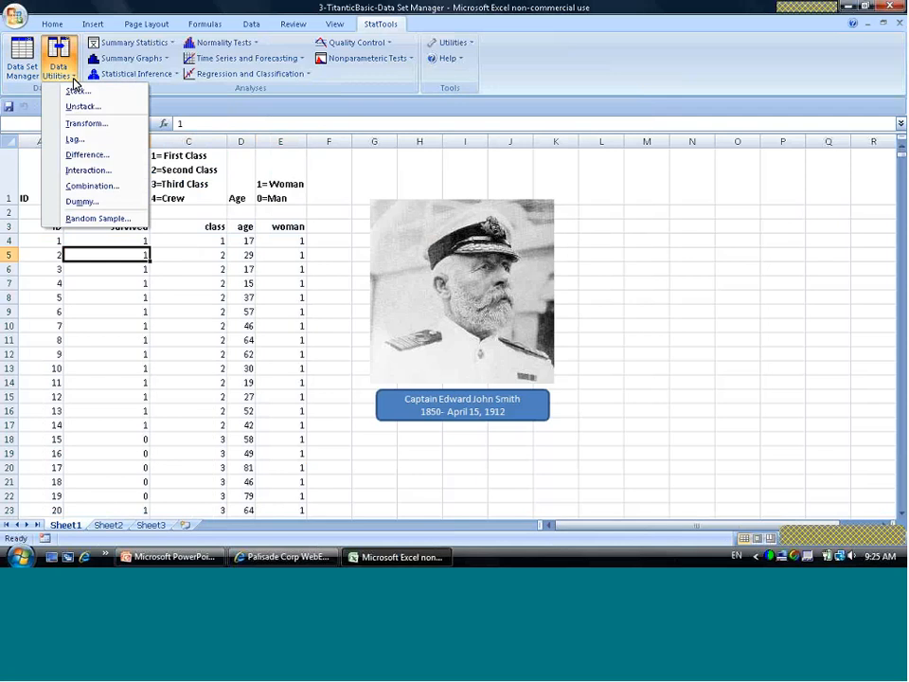
left_click(101, 202)
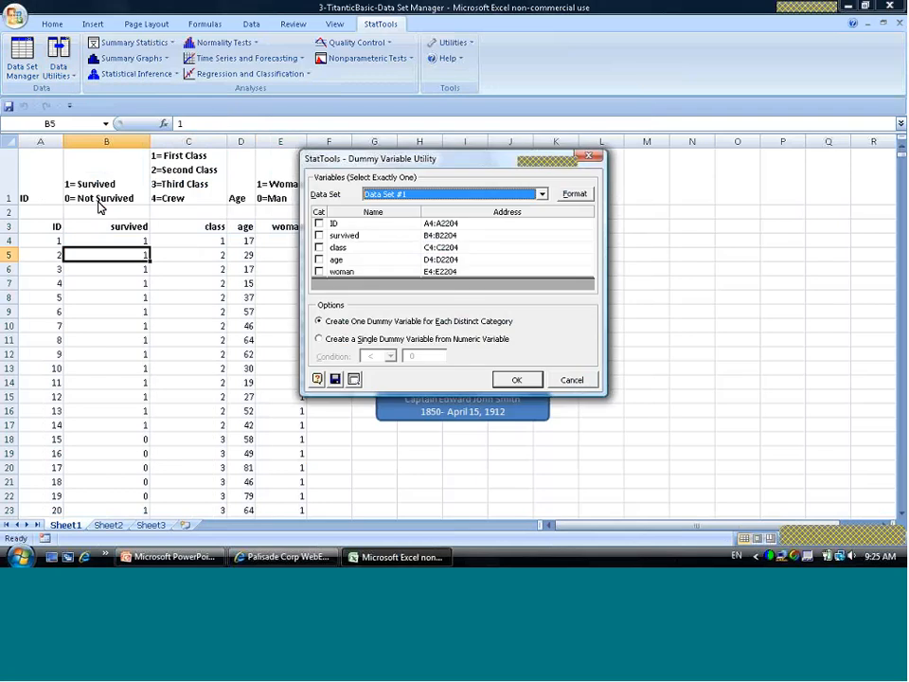
left_click(319, 247)
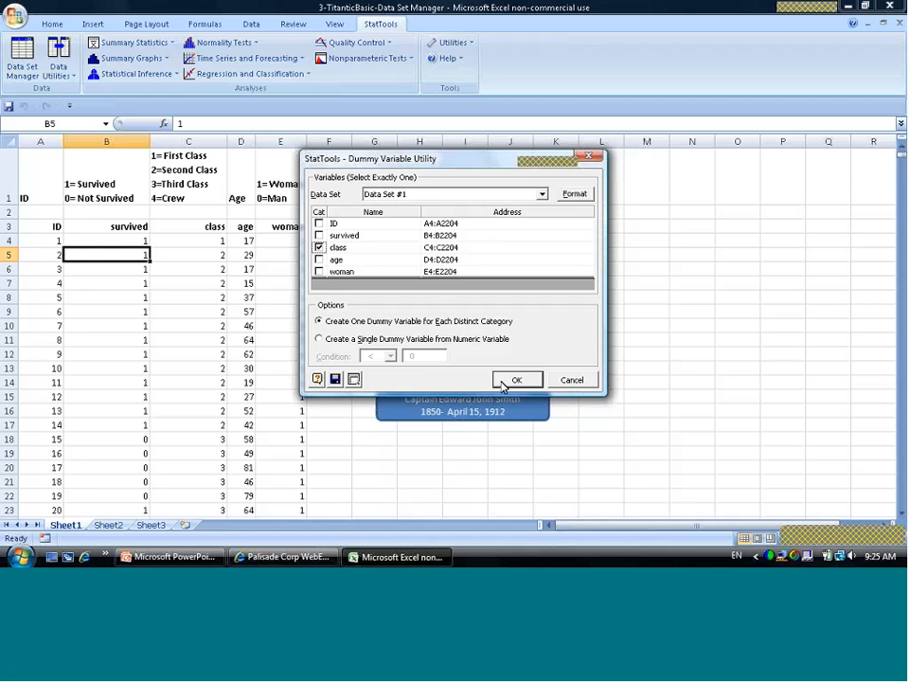
left_click(503, 383)
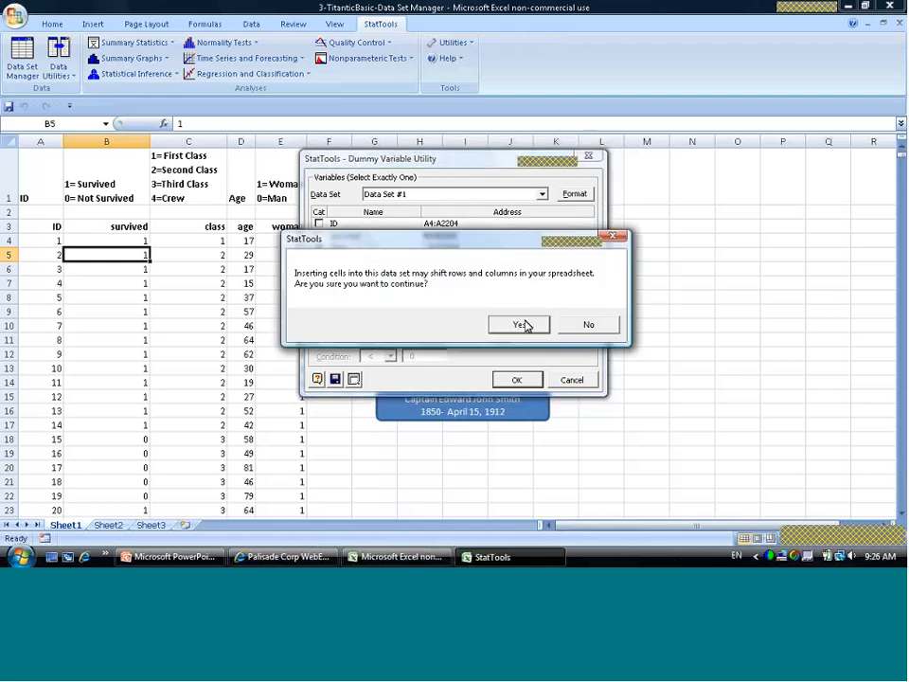
left_click(522, 324)
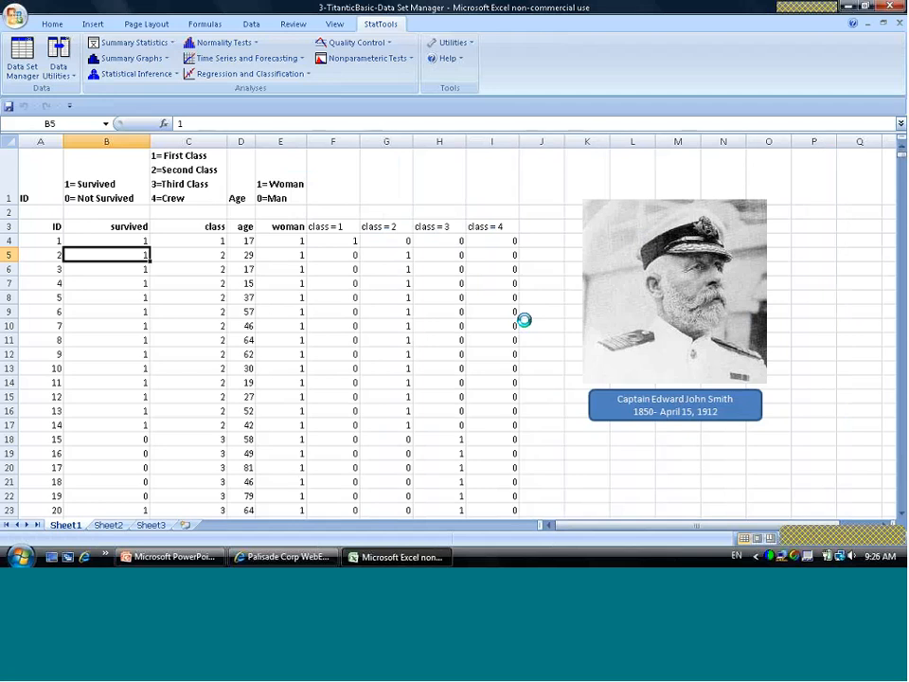
Step: Examine the class value in C4, the dummy formulas in F4 and G4, and the class = 3 heading
right_click(201, 244)
left_click(188, 313)
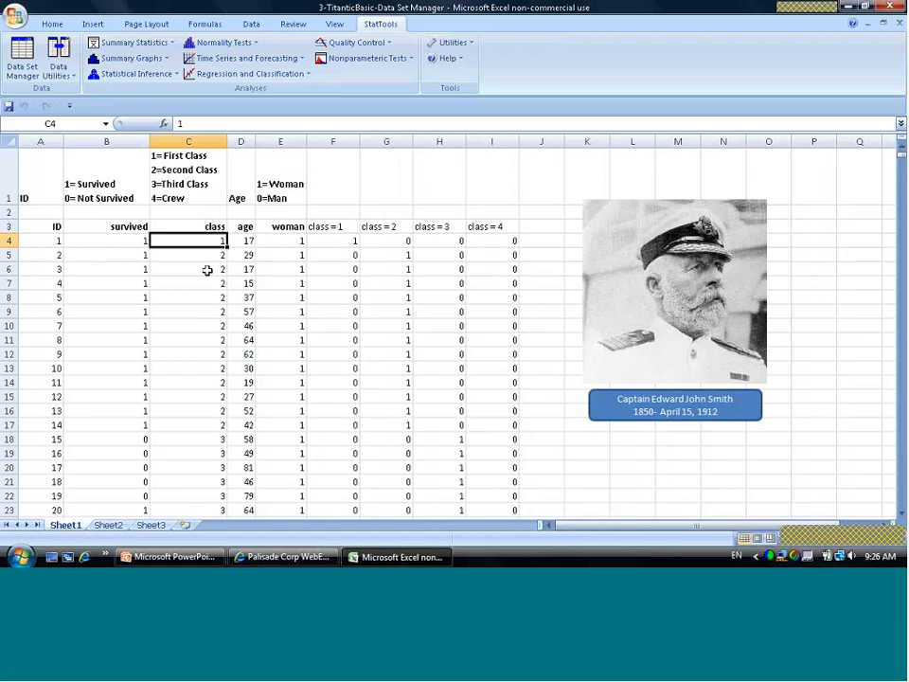
left_click(348, 238)
left_click(393, 239)
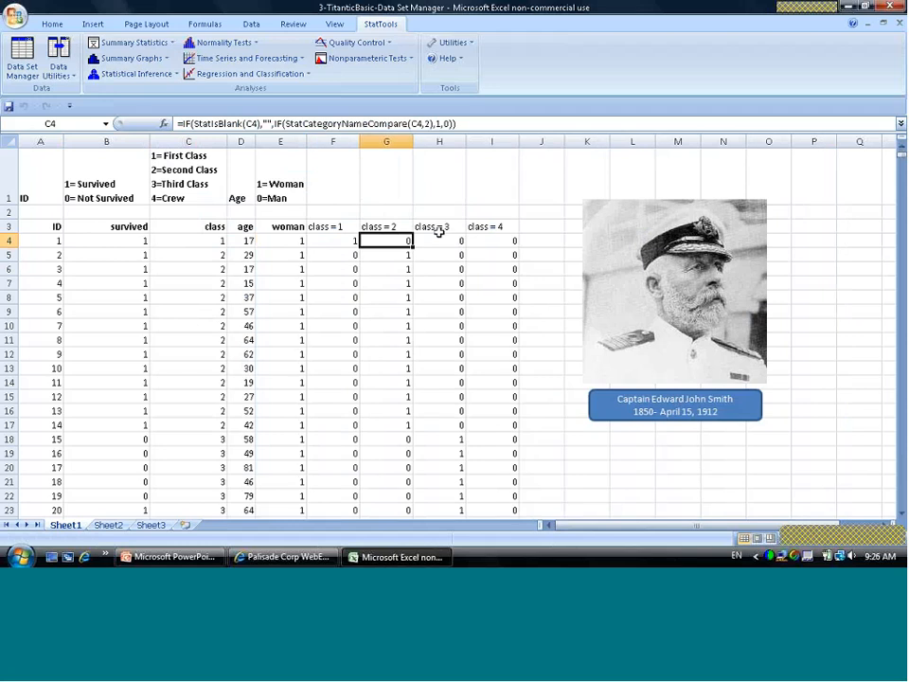
left_click(439, 229)
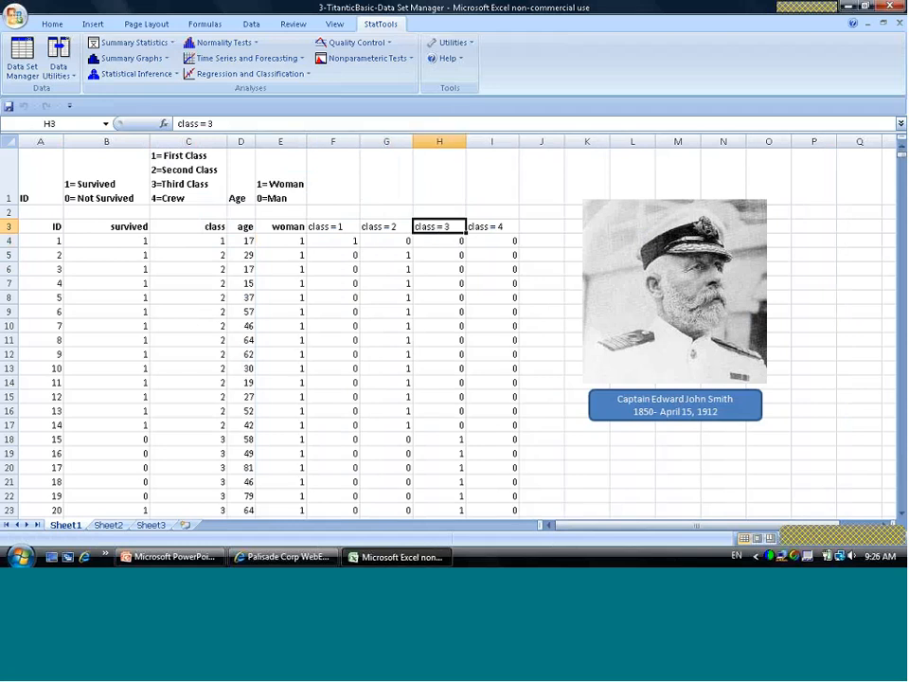
Step: Compare the first passenger's class in C4 with the dummies in F4 to I4, and check the second passenger's dummies in F5 and G5
left_click(35, 238)
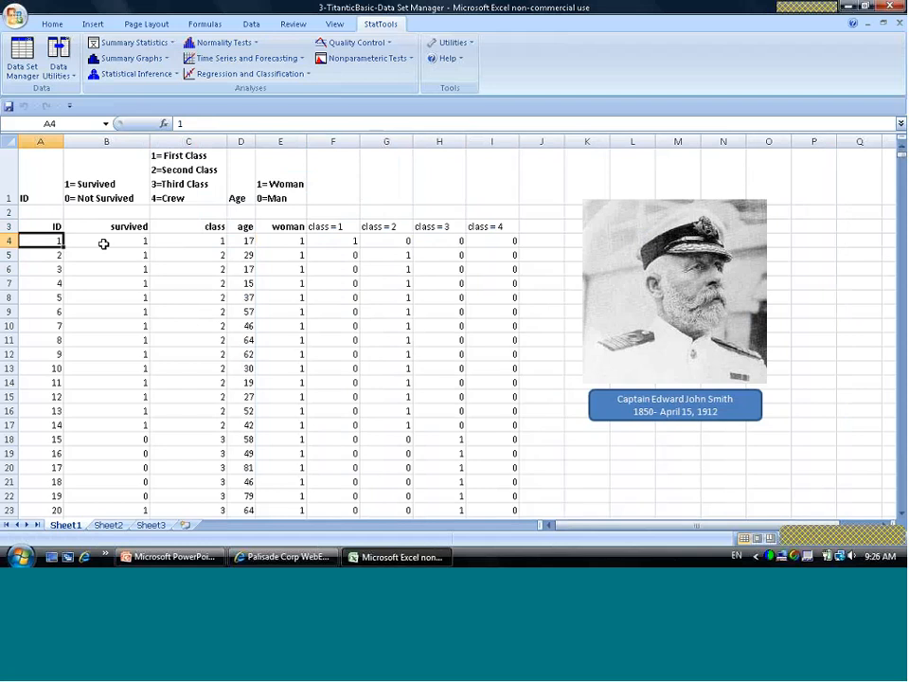
left_click(212, 237)
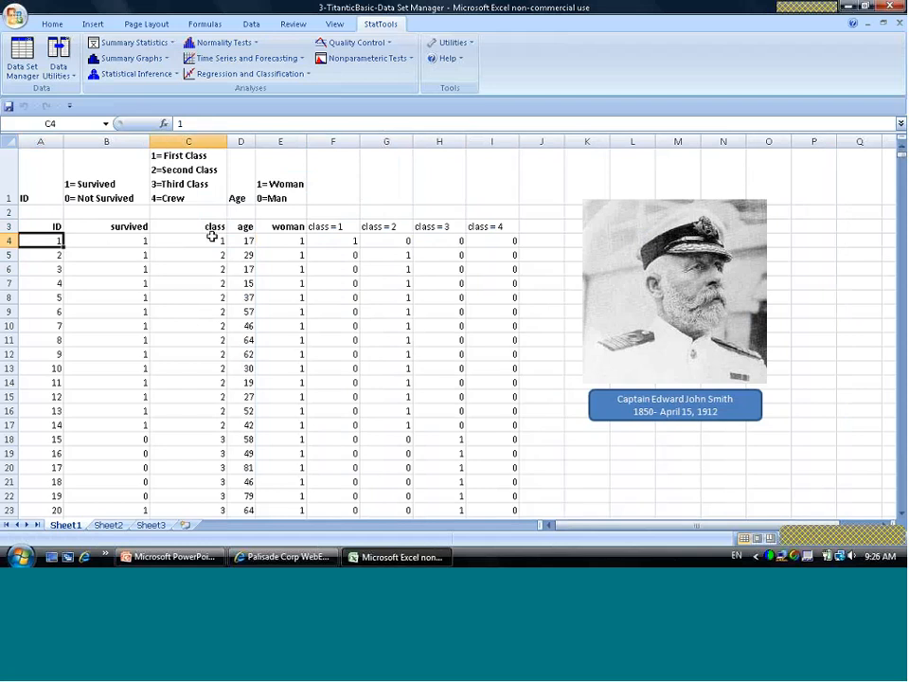
left_click(337, 241)
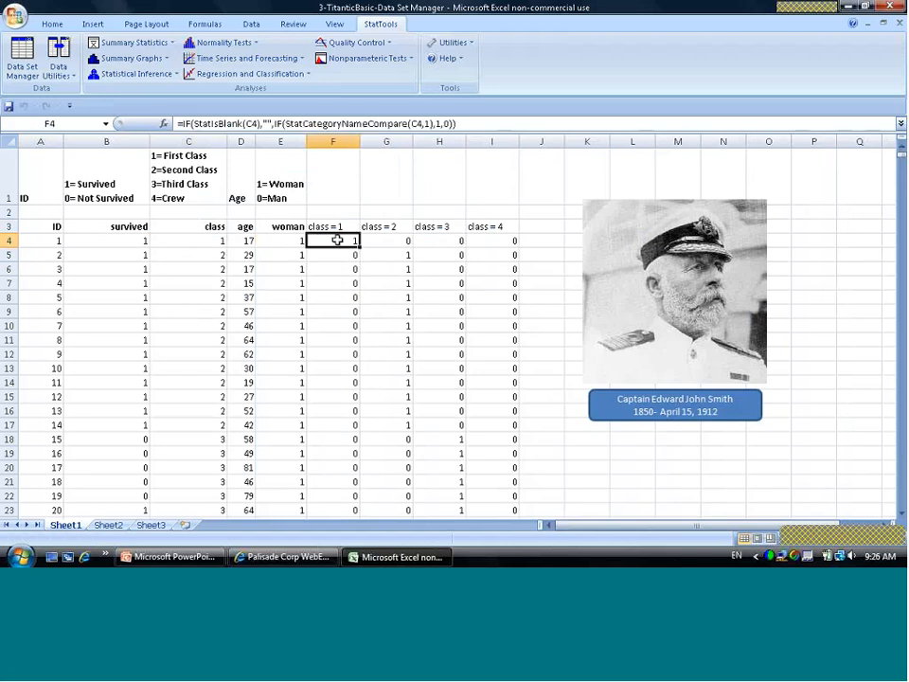
left_click(386, 240)
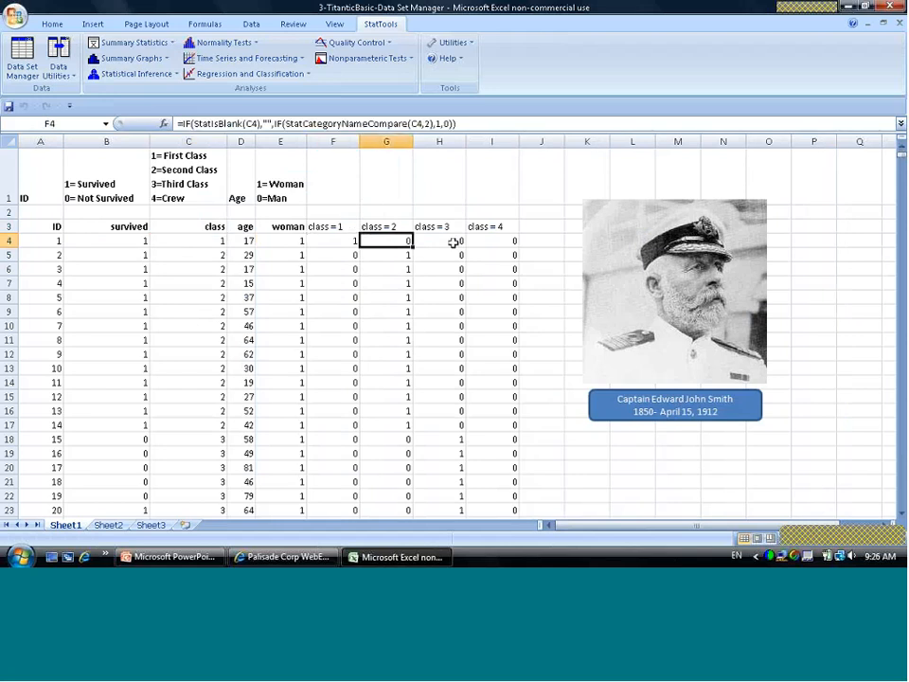
left_click(452, 242)
left_click(483, 241)
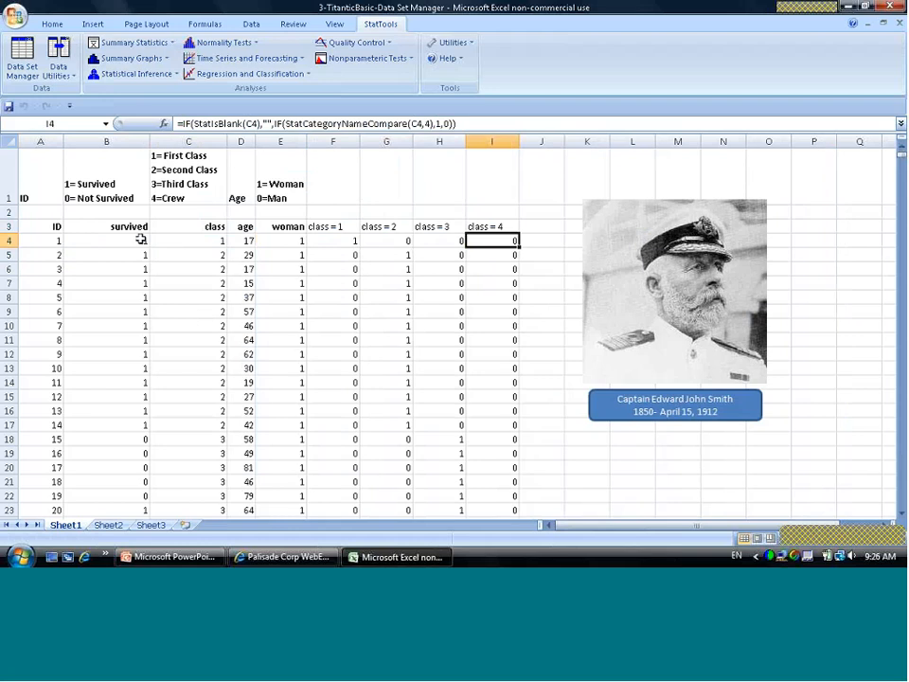
left_click(339, 255)
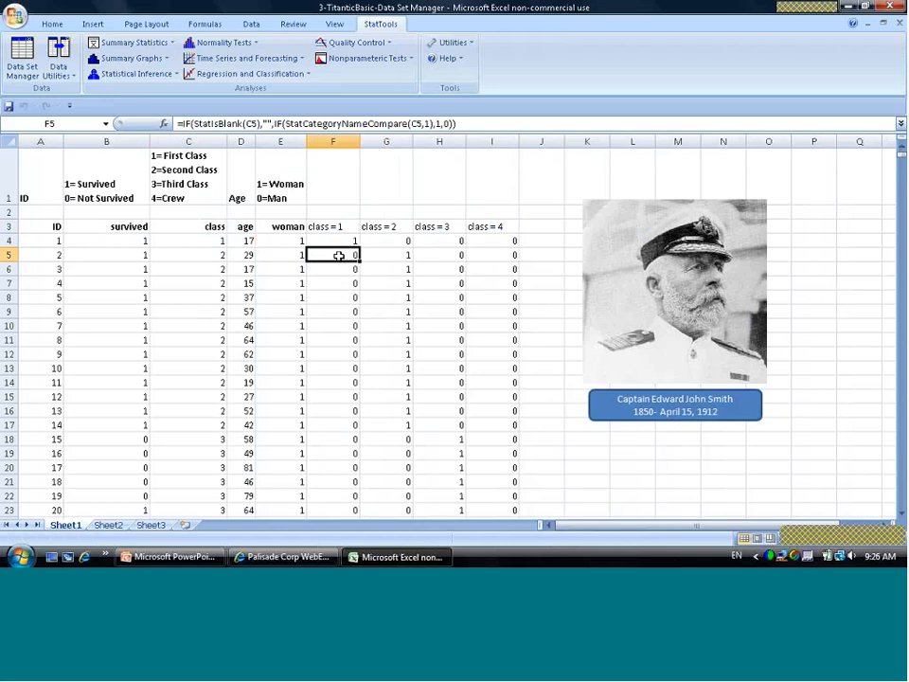
left_click(395, 257)
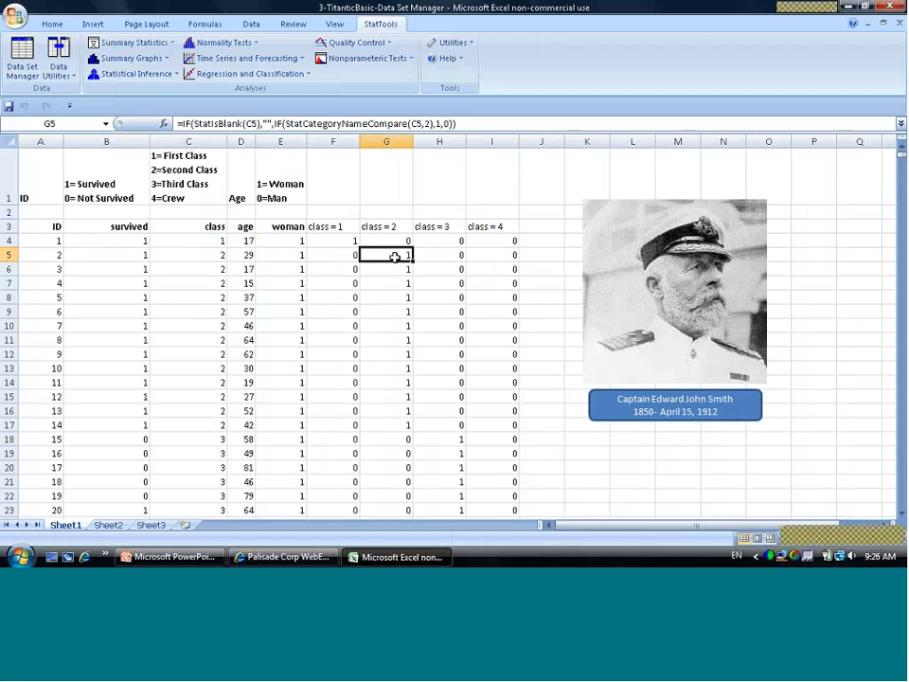
Step: Close the 3-TitanticBasic-Data Set Manager workbook without saving its changes
left_click(13, 21)
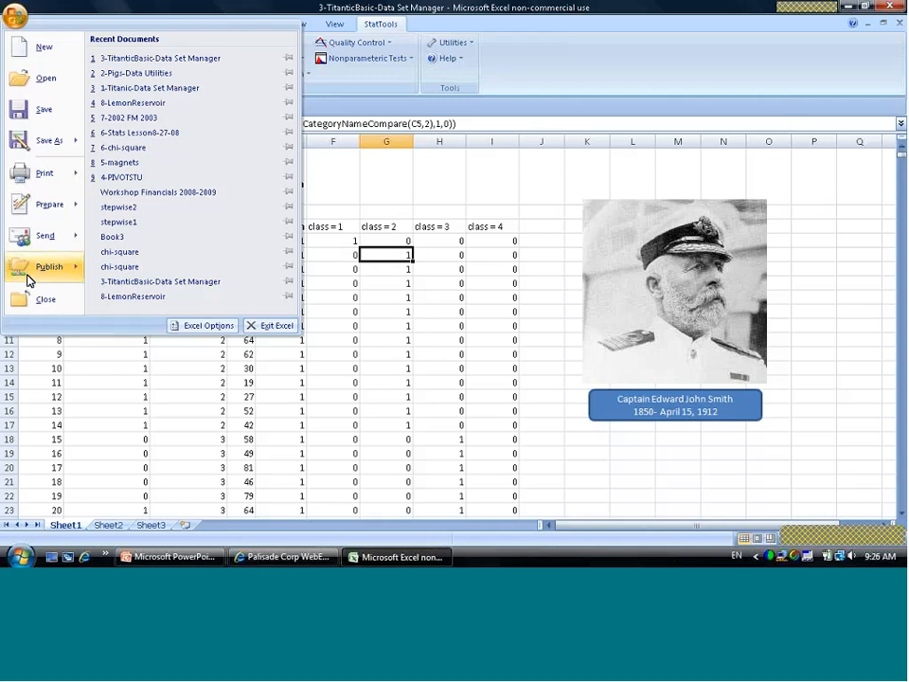
left_click(42, 299)
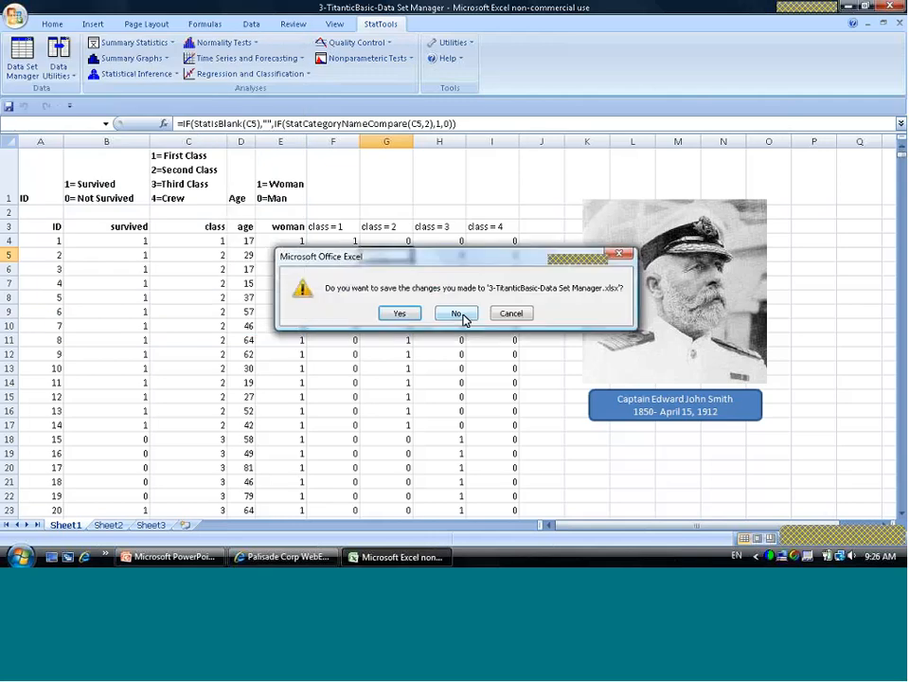
left_click(458, 314)
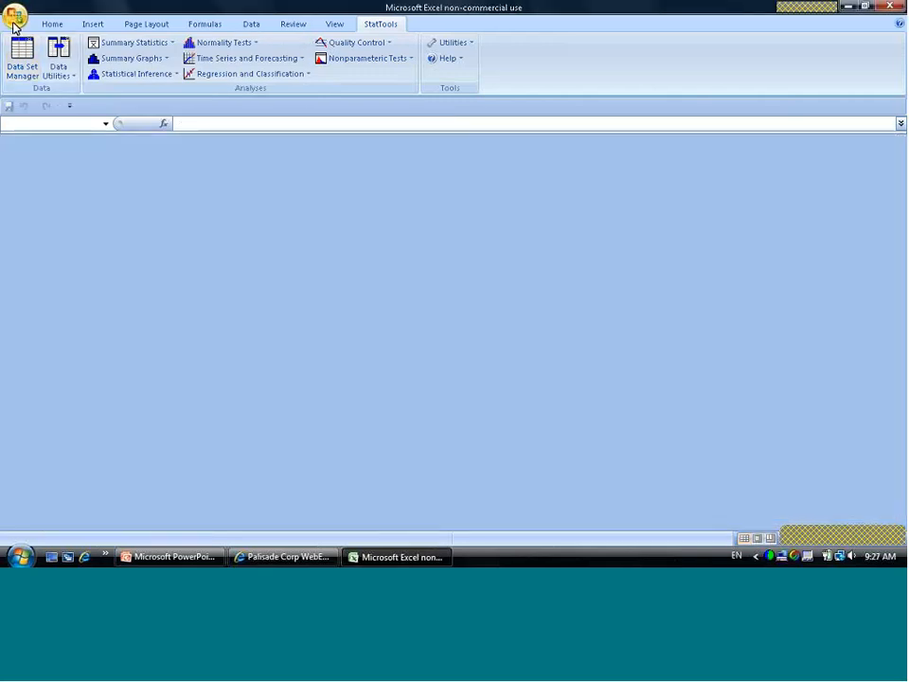
Step: Open the workbook 4-PIVOTSTU from the Webcast folder
left_click(13, 20)
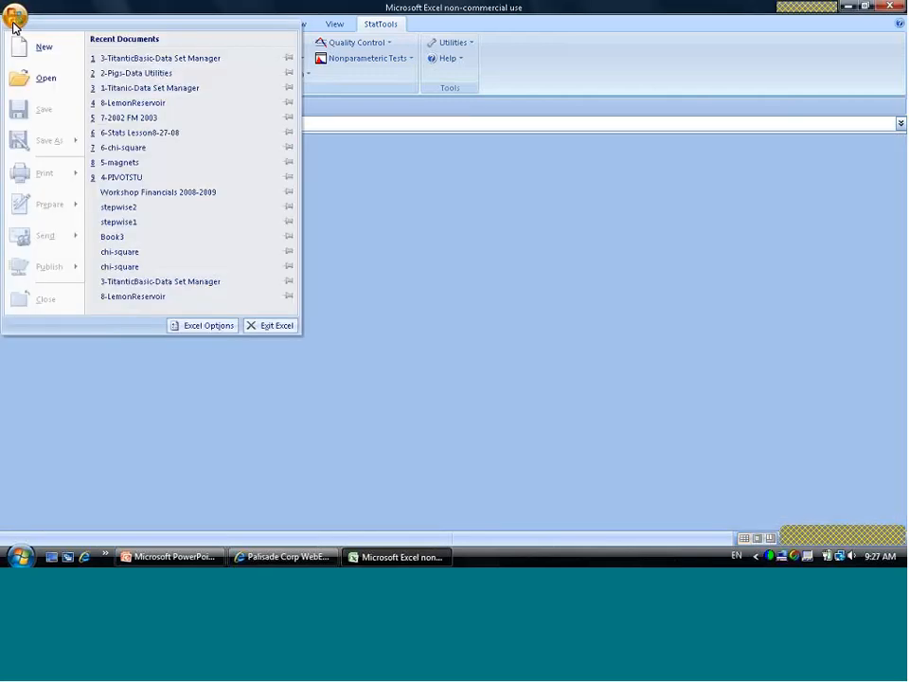
left_click(36, 75)
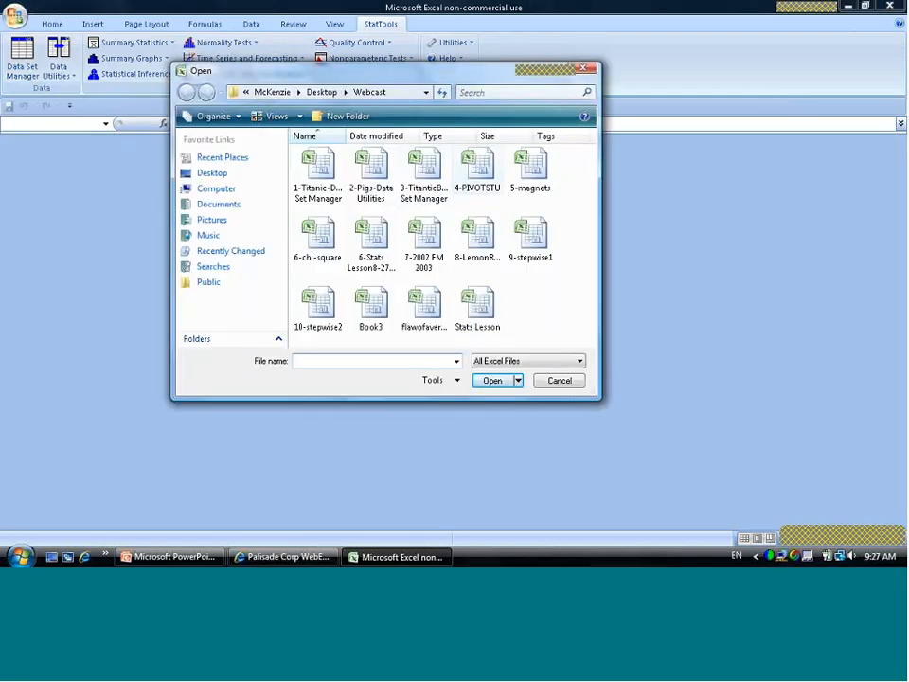
left_click(490, 187)
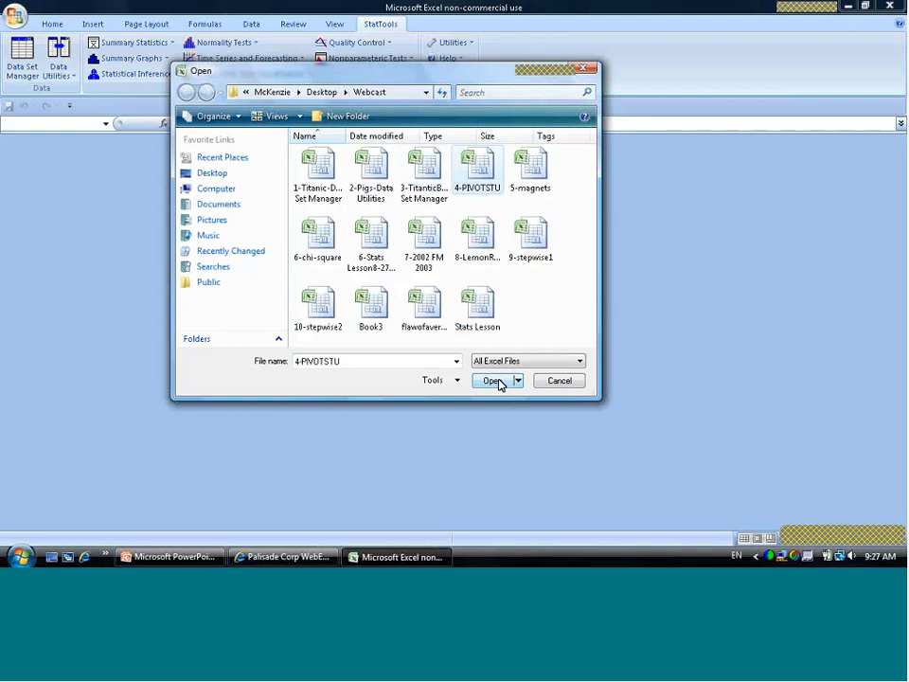
left_click(492, 381)
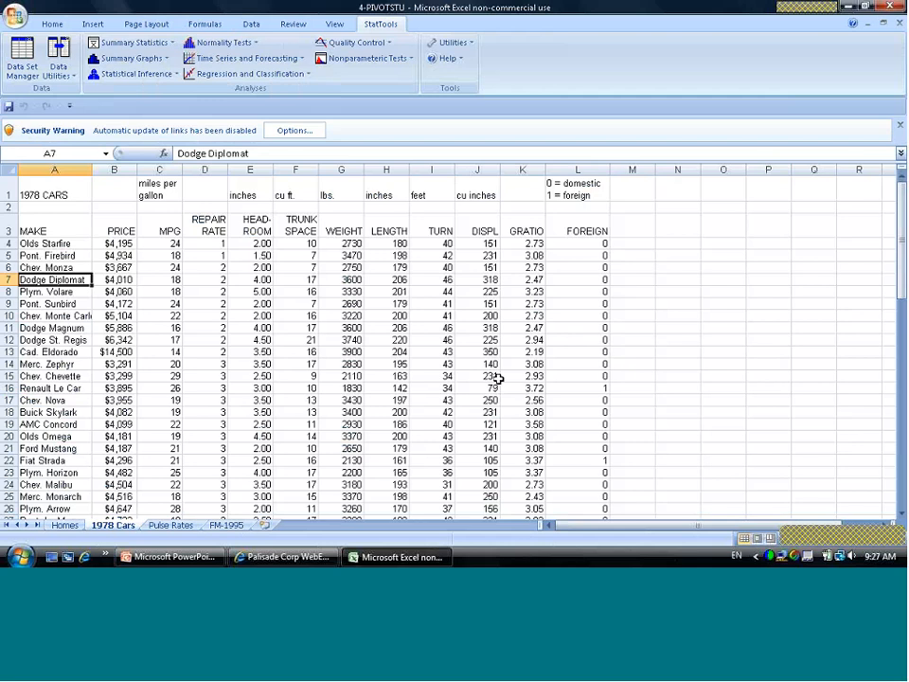
Step: Add the range A3:L77 on the 1978 Cars sheet as a new StatTools data set and accept its settings
key("Down")
key("Up")
key("Right")
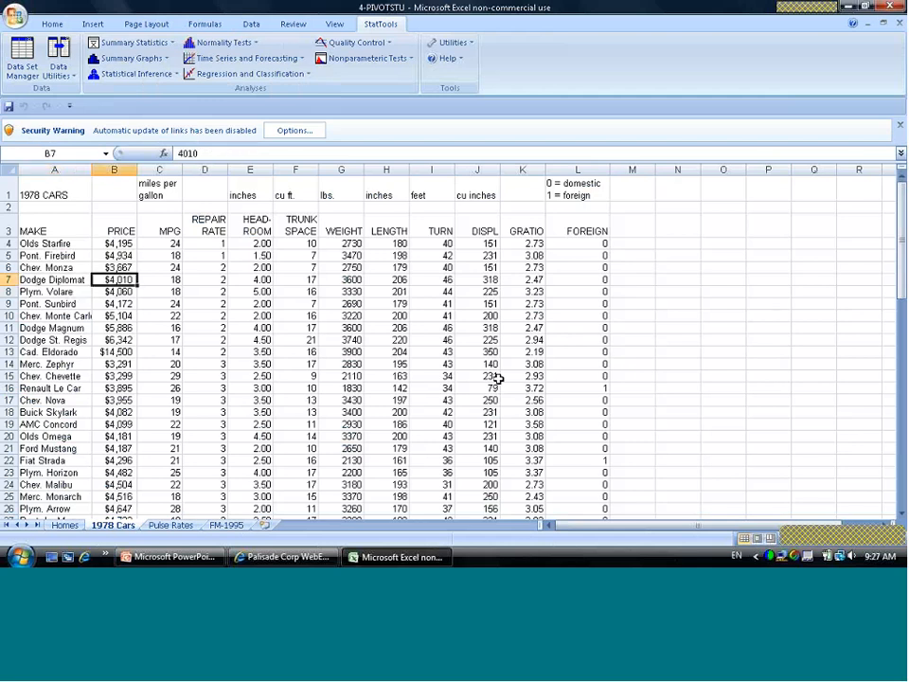
key("Right")
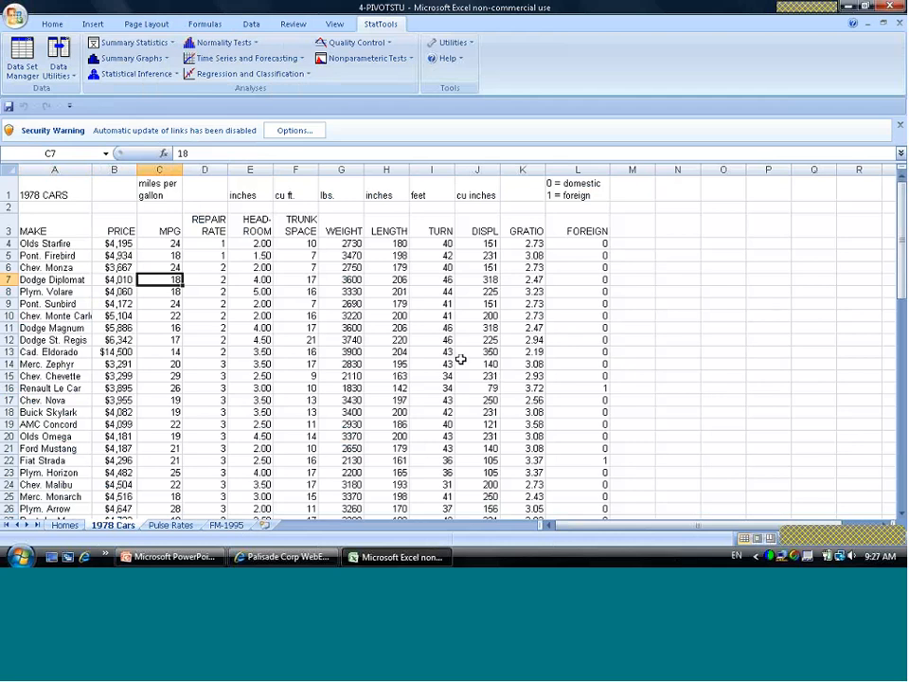
left_click(343, 364)
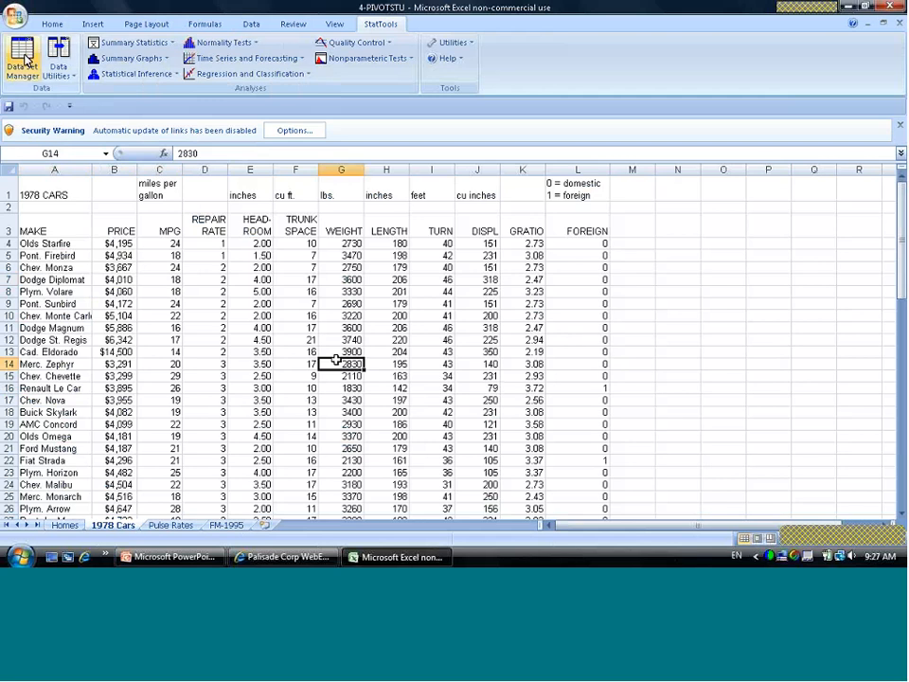
left_click(25, 58)
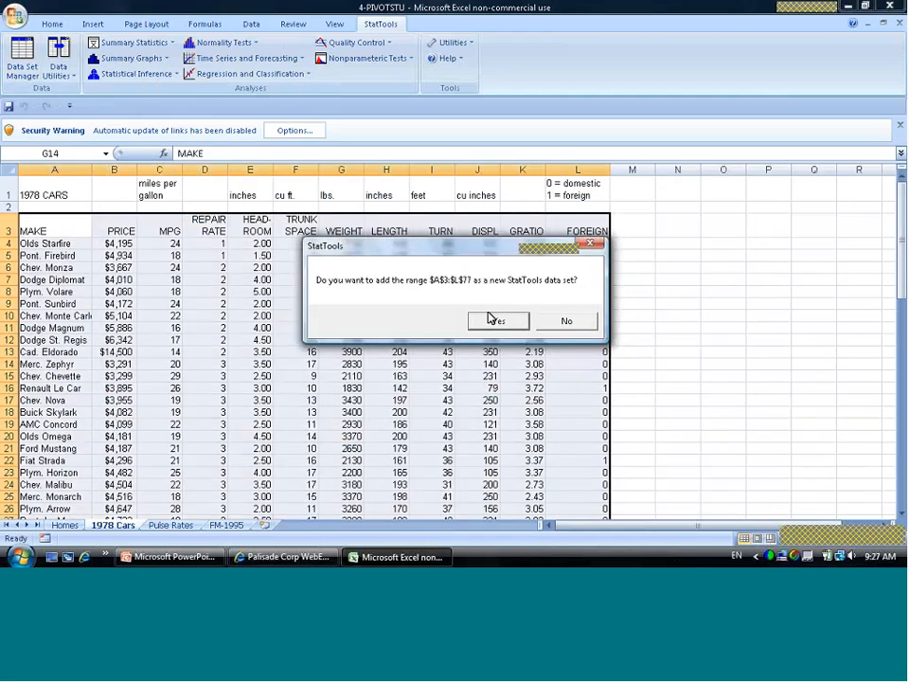
left_click(494, 322)
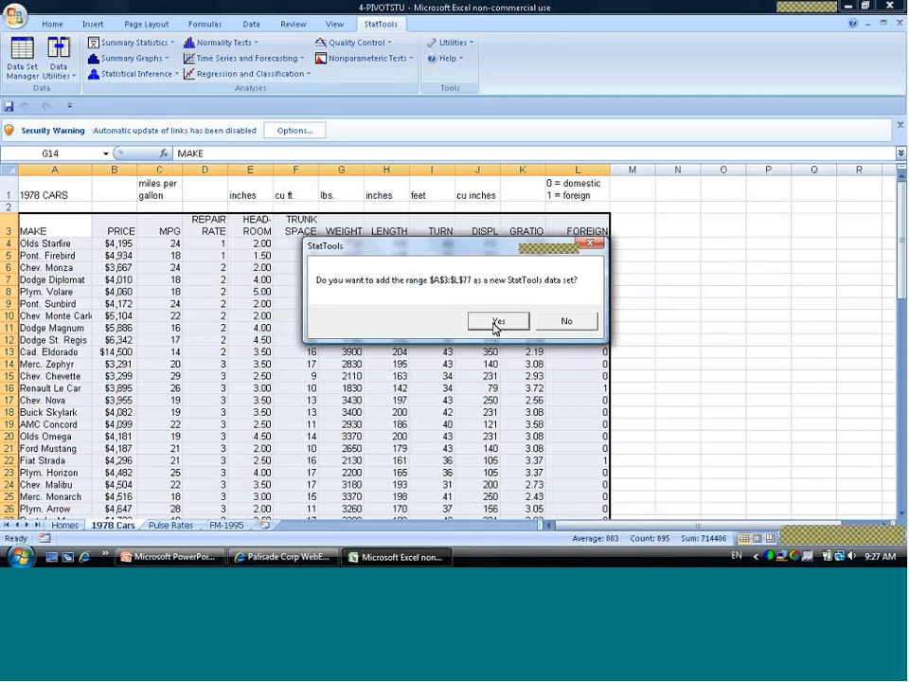
left_click(549, 432)
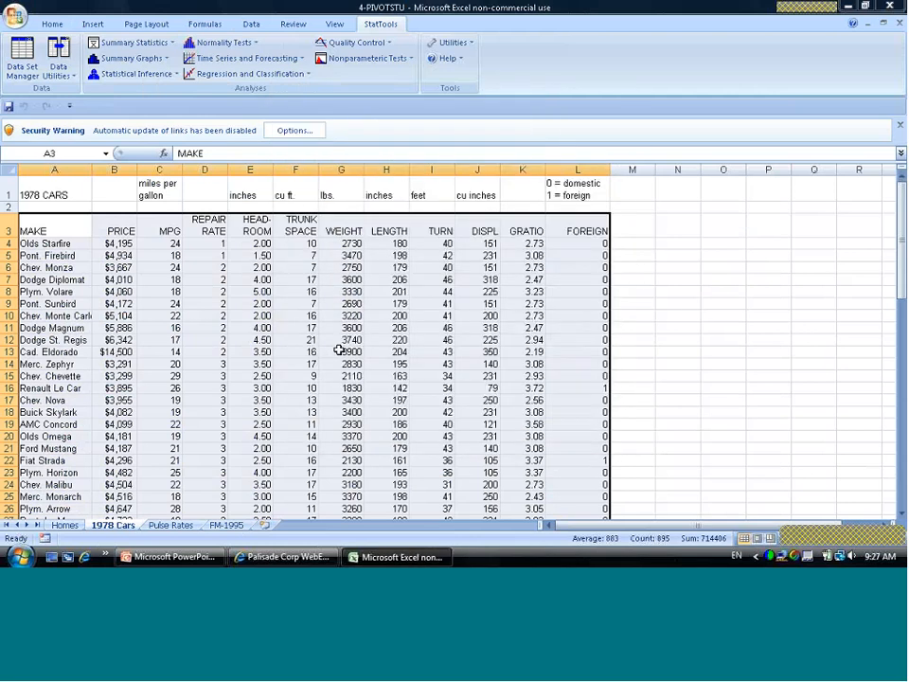
left_click(339, 350)
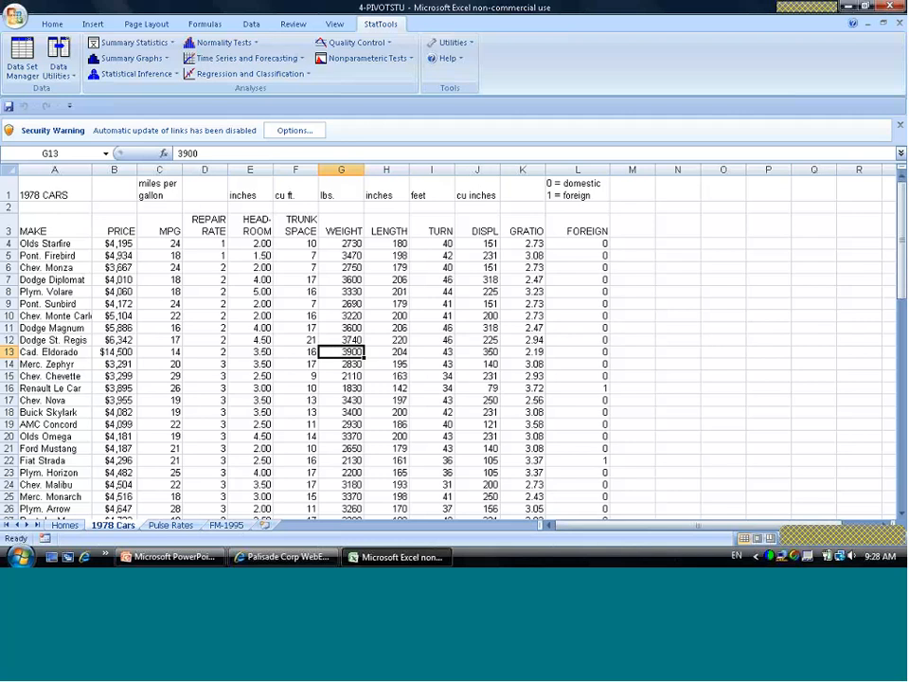
Step: Create a one-variable summary report for MPG with all statistics included and place it at cell N1
left_click(172, 46)
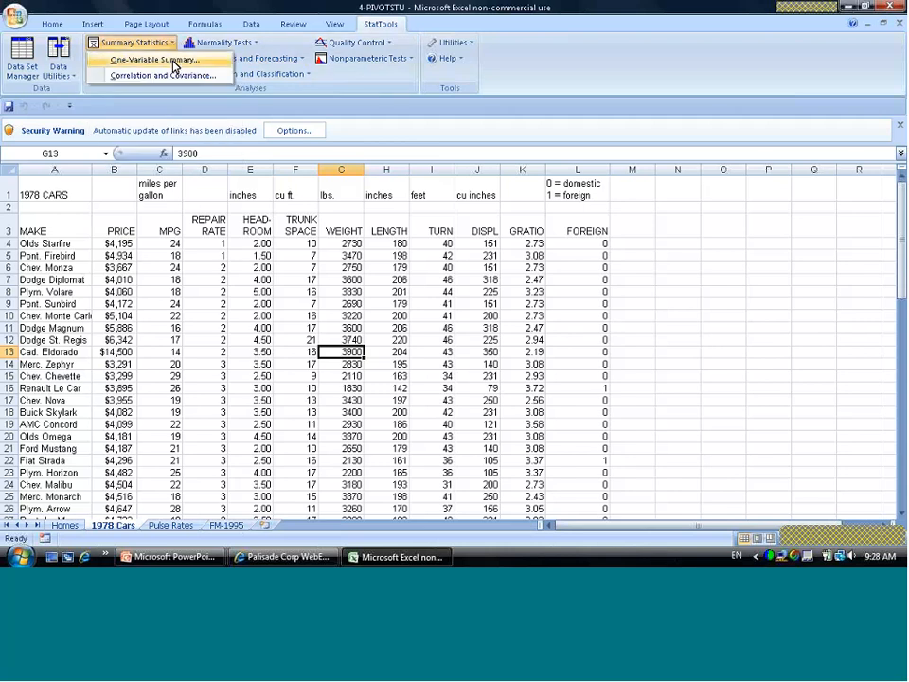
left_click(154, 60)
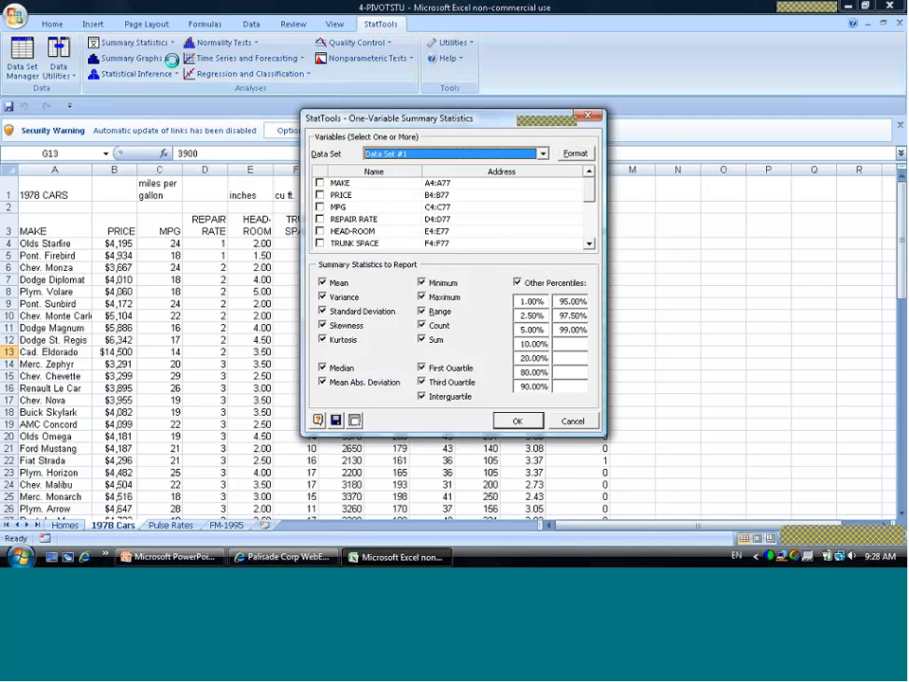
left_click(320, 205)
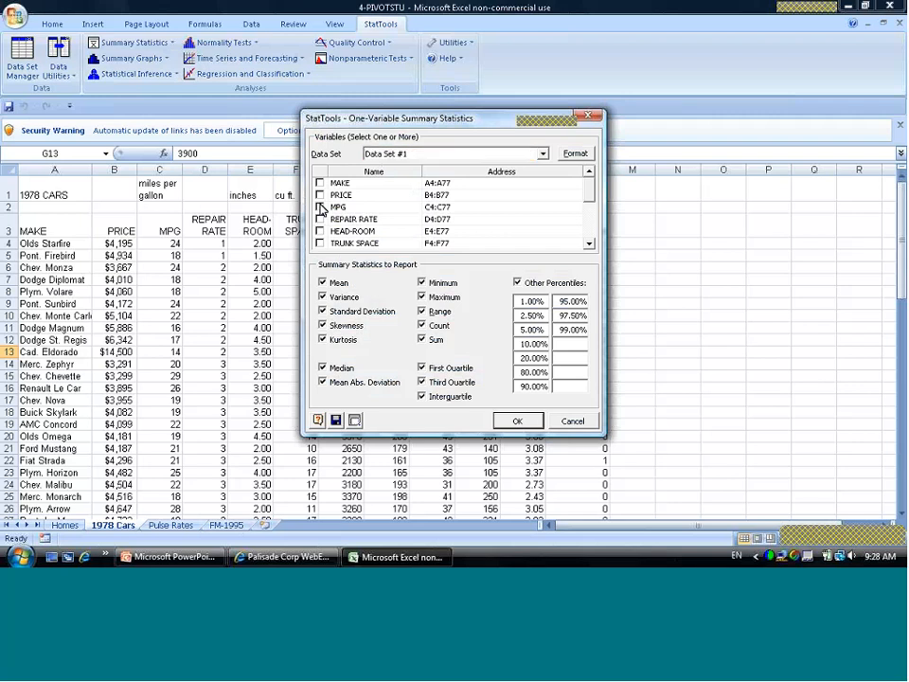
left_click(320, 207)
left_click(519, 423)
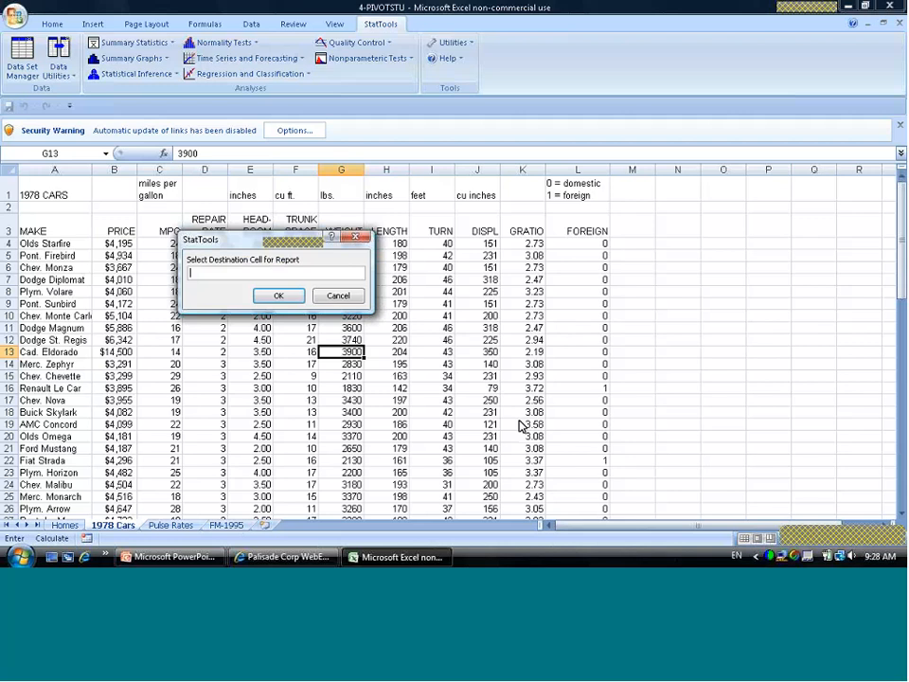
left_click_drag(236, 242, 337, 166)
left_click_drag(237, 245, 331, 180)
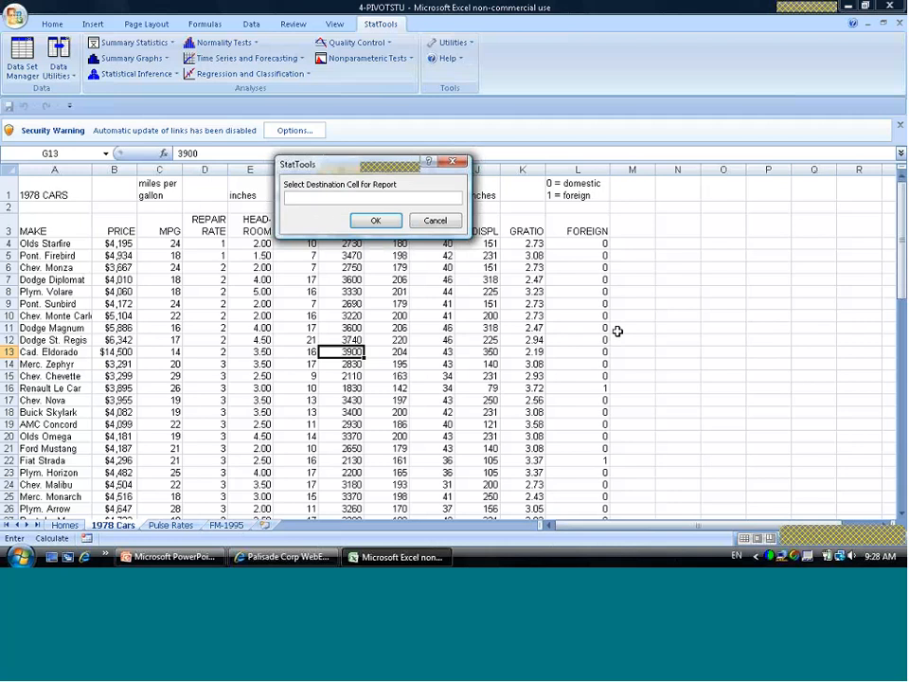
left_click(677, 195)
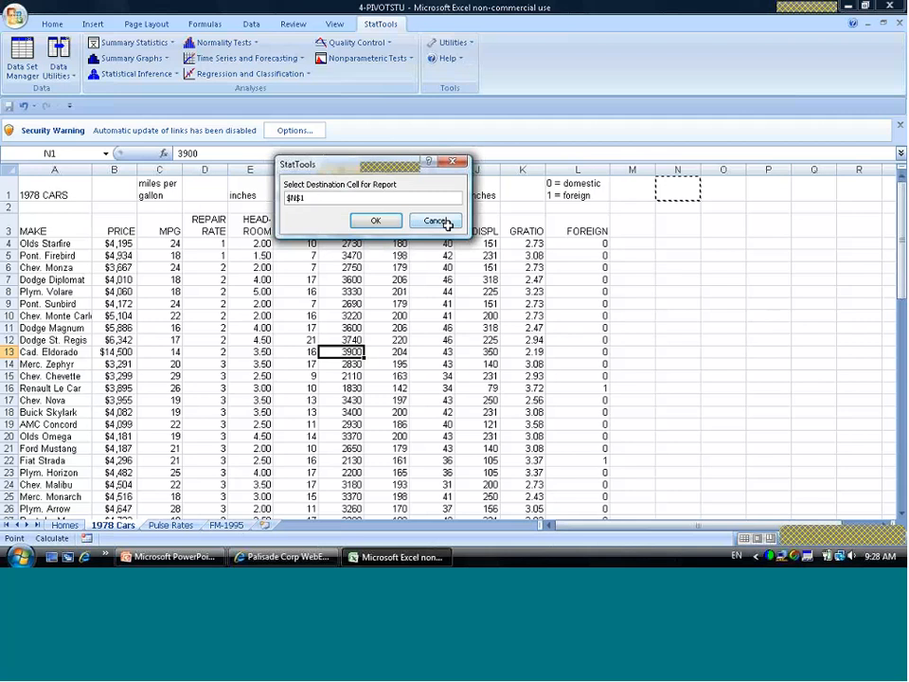
left_click(377, 223)
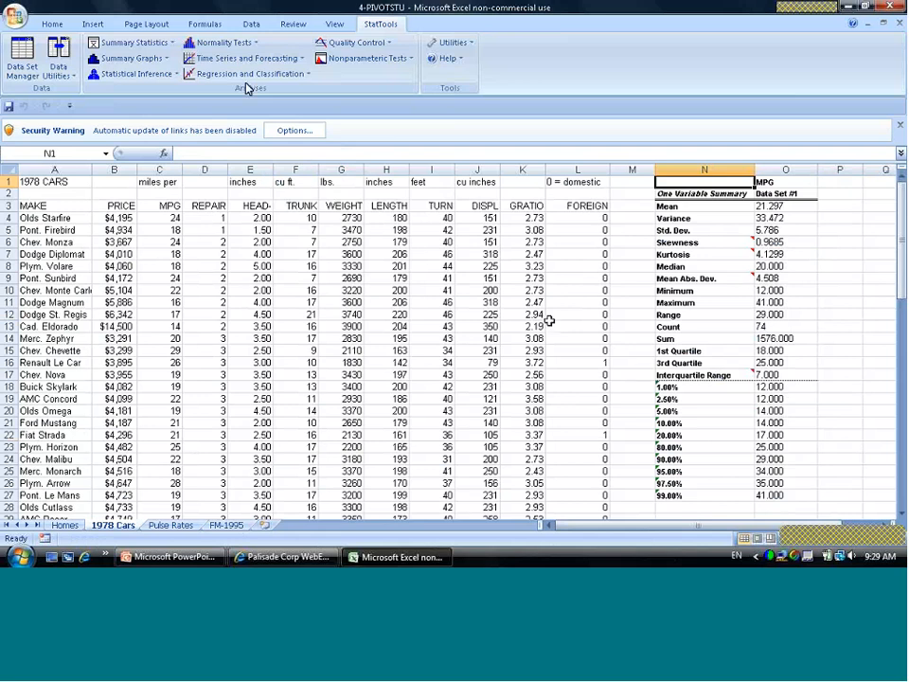
Step: Create correlation and covariance tables for MPG and WEIGHT with entries below the diagonal only, and place the report at cell P1
left_click(172, 44)
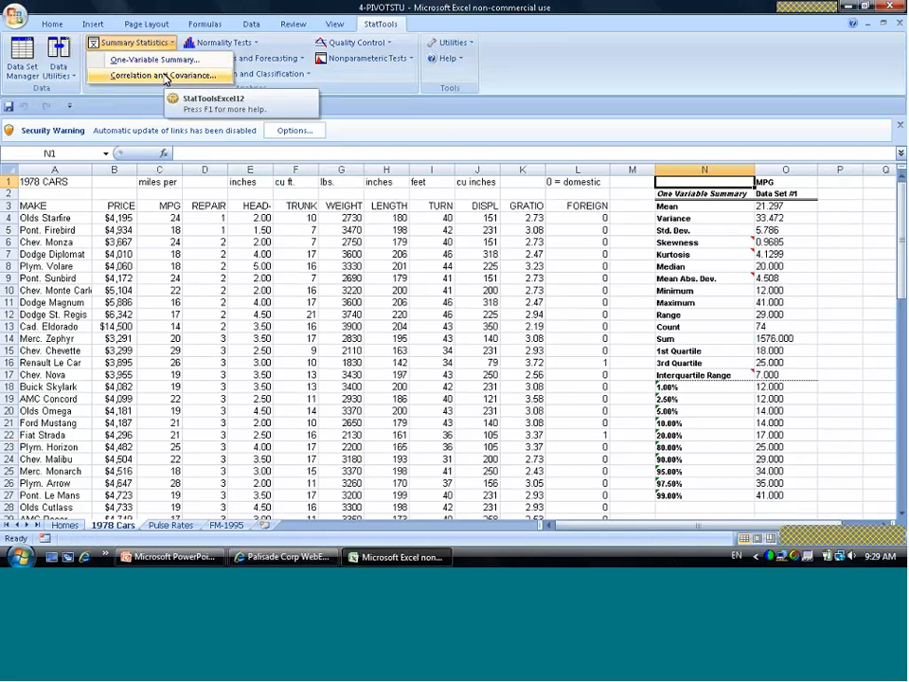
left_click(165, 79)
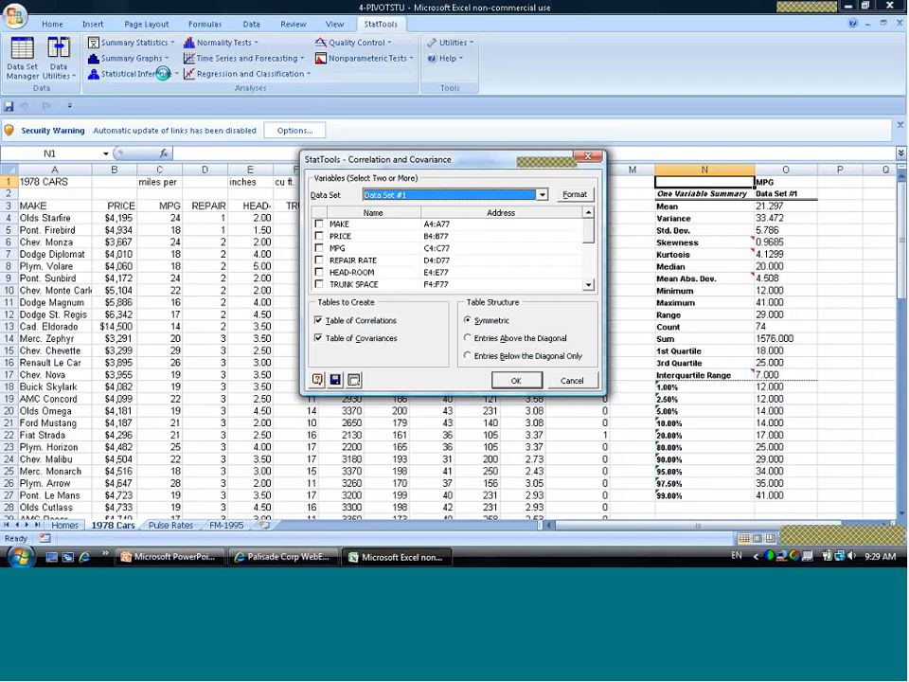
left_click(319, 248)
left_click(587, 285)
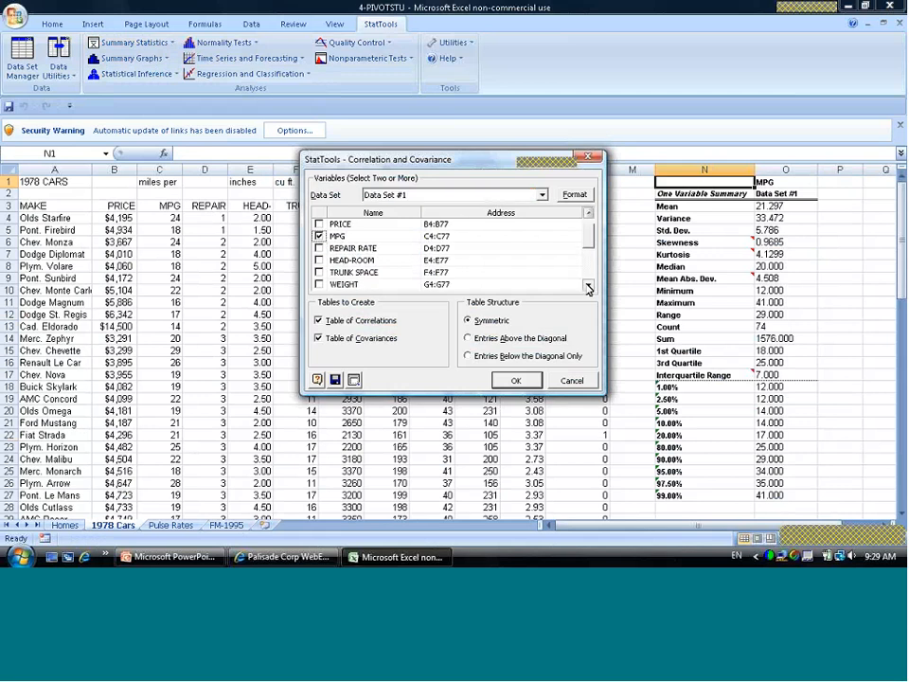
scroll(587, 287, "down", 2)
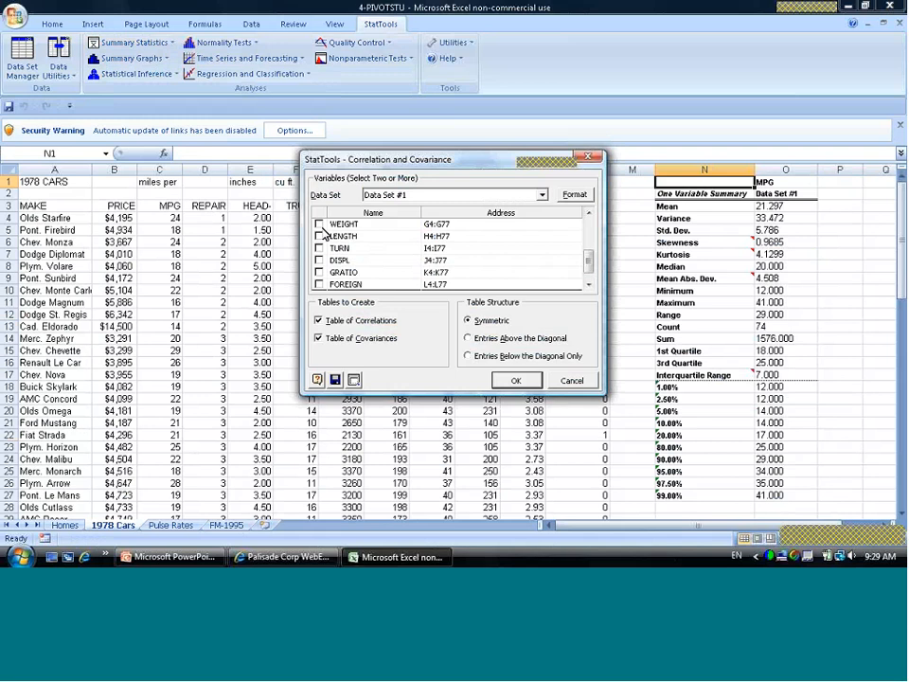
left_click(319, 224)
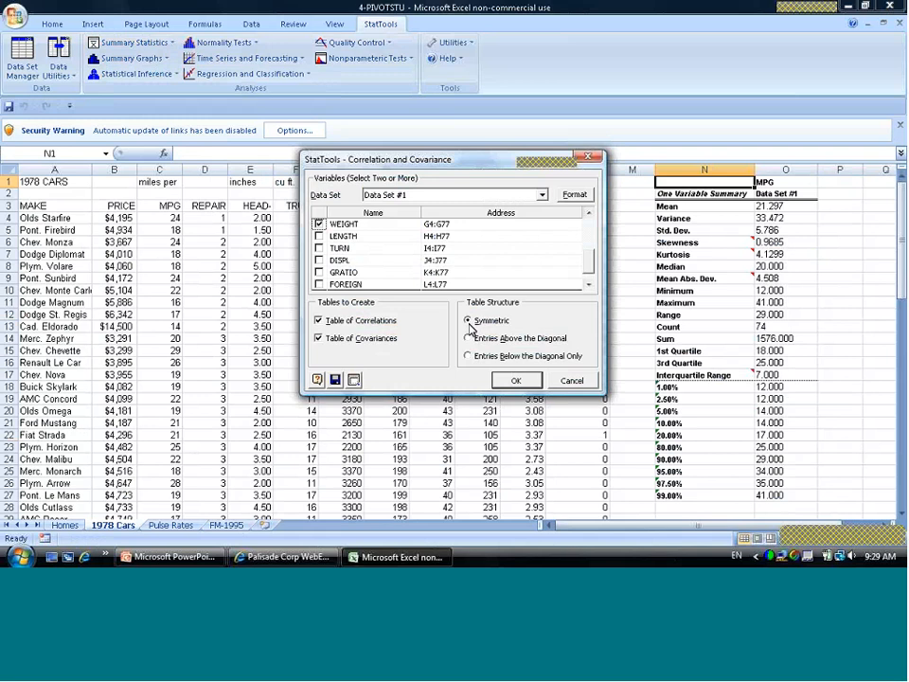
left_click(469, 357)
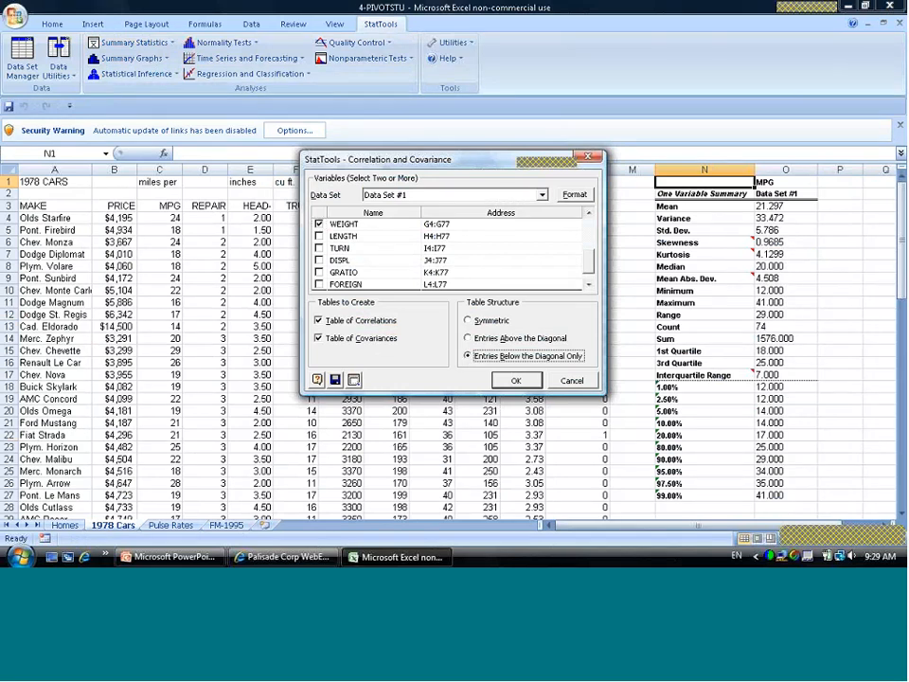
left_click(516, 383)
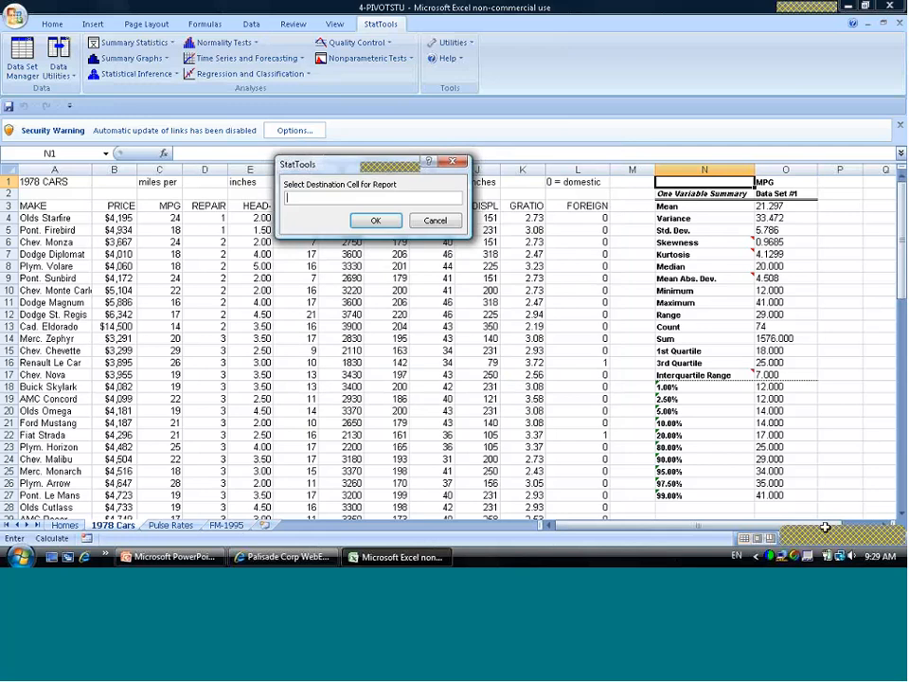
left_click(887, 525)
left_click(787, 184)
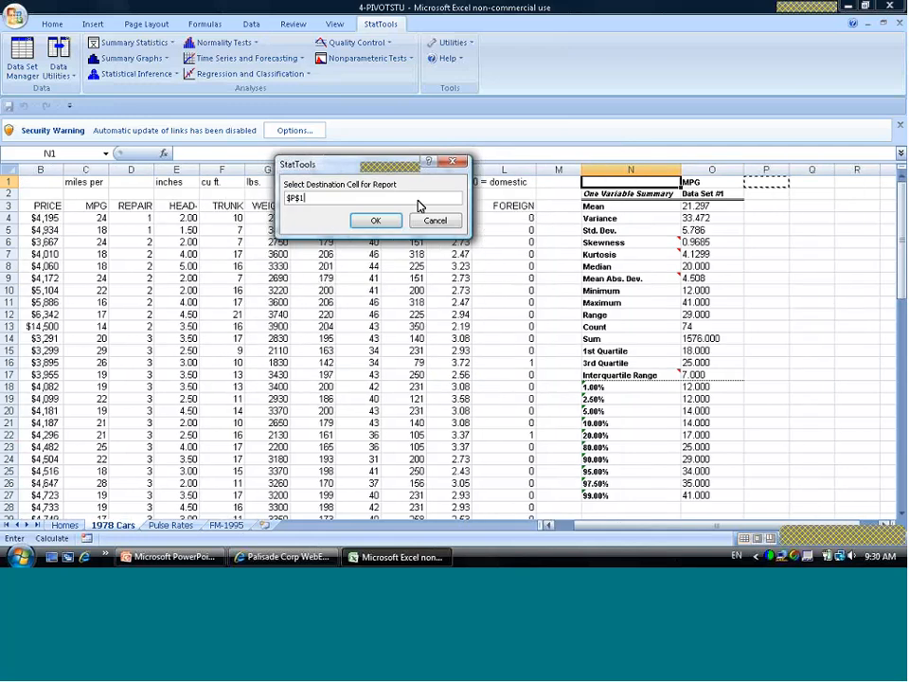
left_click(375, 221)
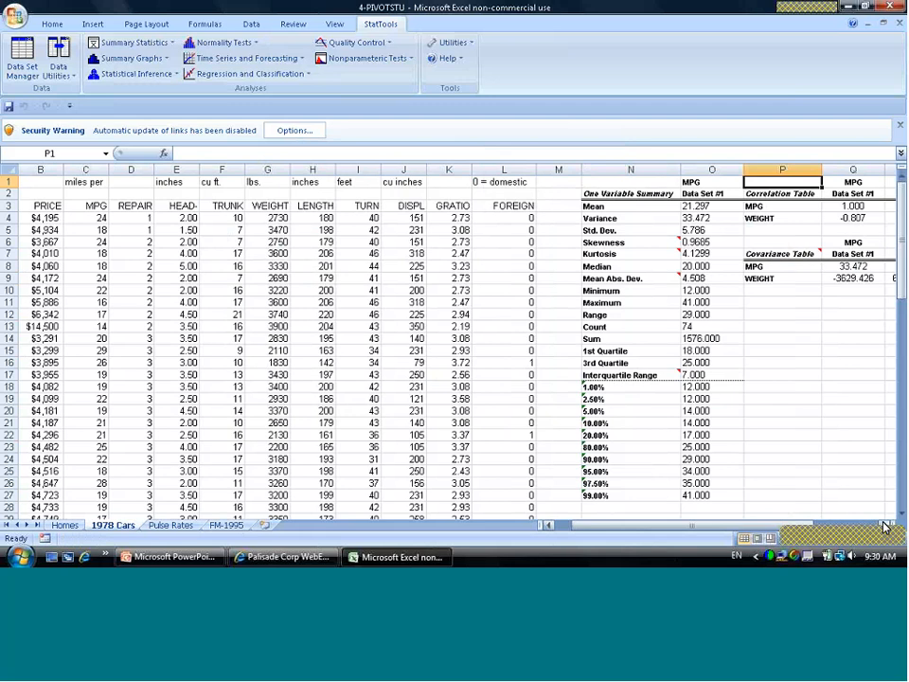
Step: Examine the MPG and WEIGHT correlation in Q4, and compare the MPG variance in Q8 with the summary's variance in O4
left_click(885, 526)
left_click(885, 526)
left_click(885, 527)
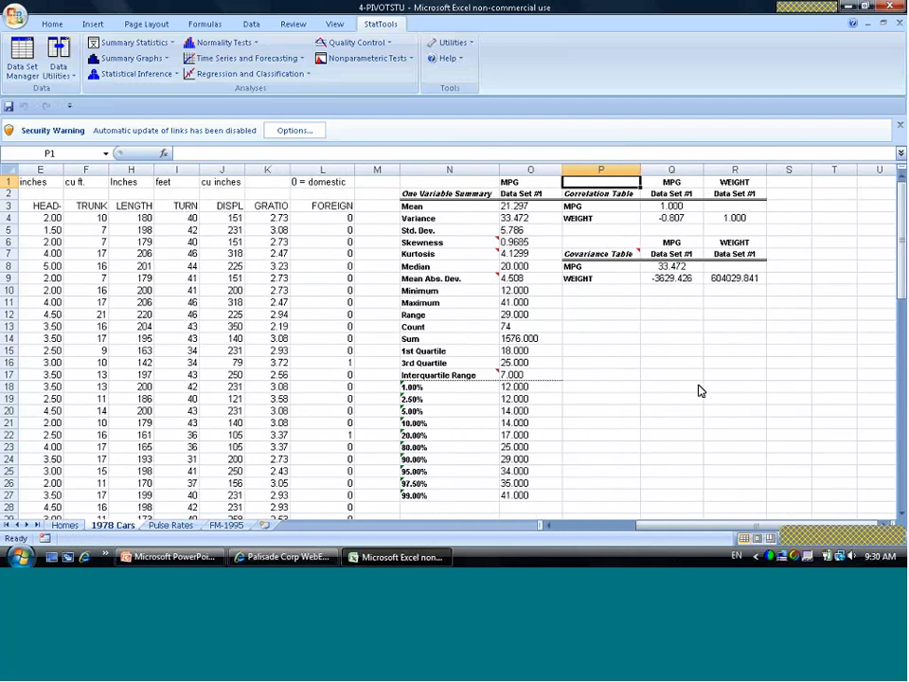
left_click(671, 218)
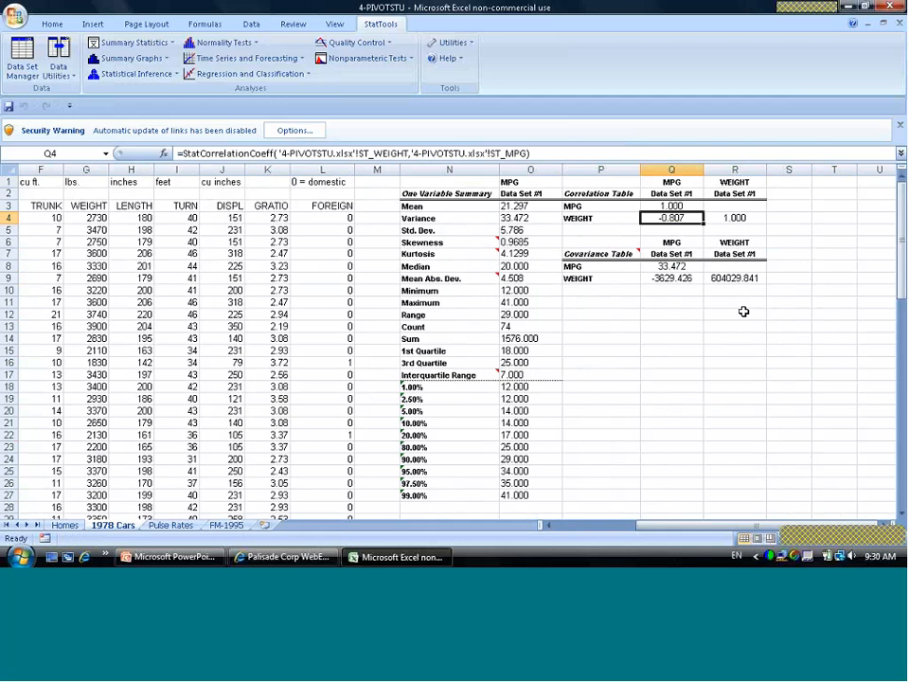
left_click(671, 350)
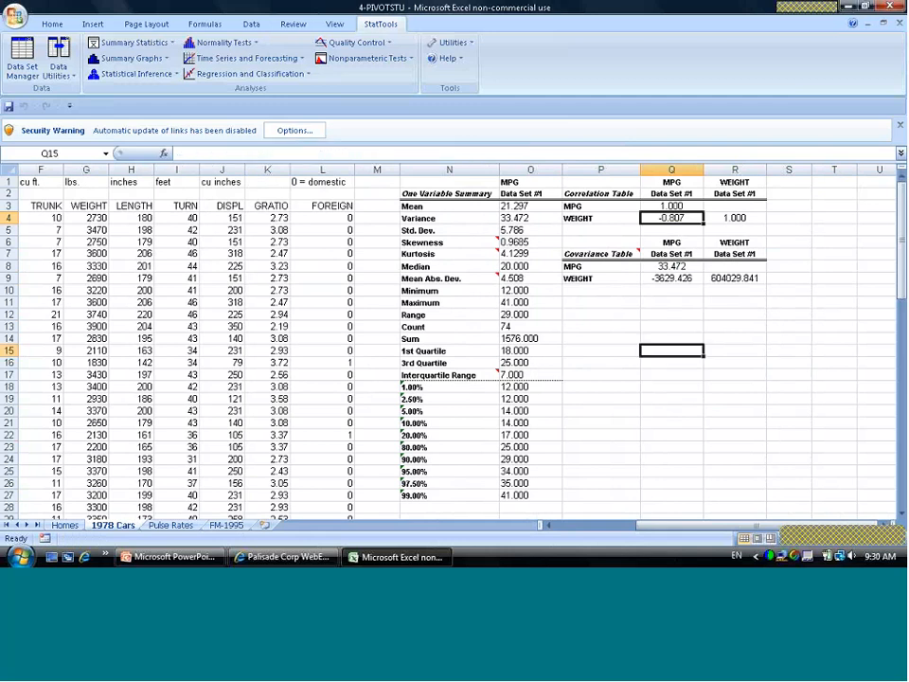
left_click(681, 266)
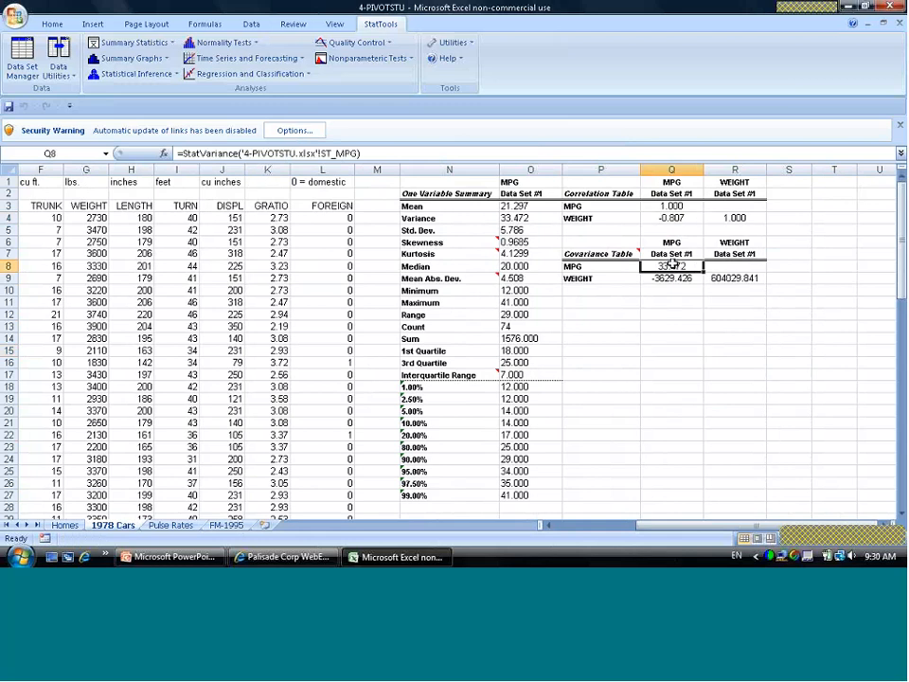
left_click(530, 218)
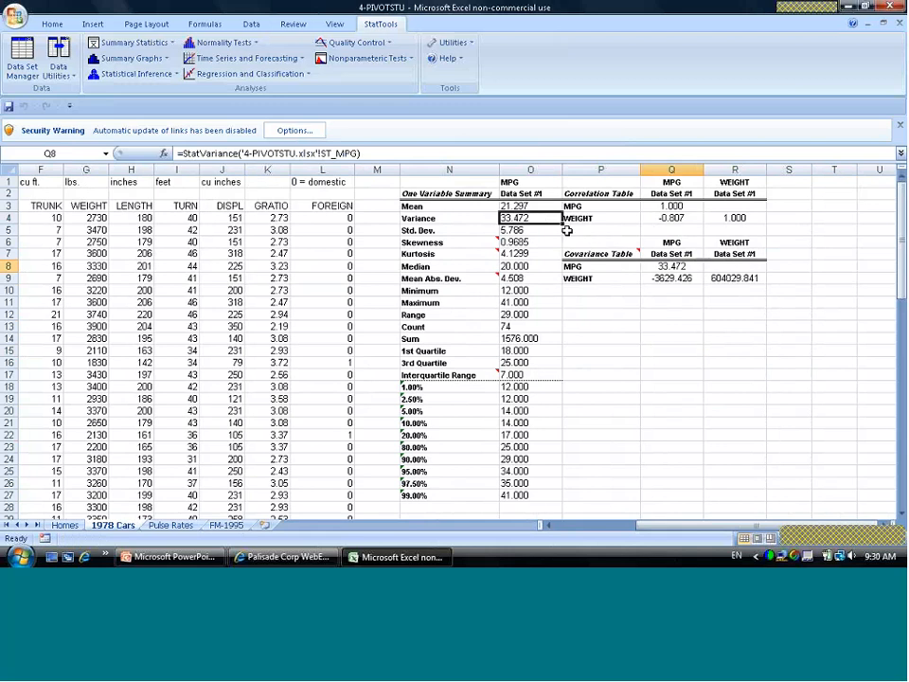
Step: Check the MPG variance in Q8 and O4, and view the MPG and WEIGHT covariance in Q9 alongside their correlation in Q4
left_click(651, 267)
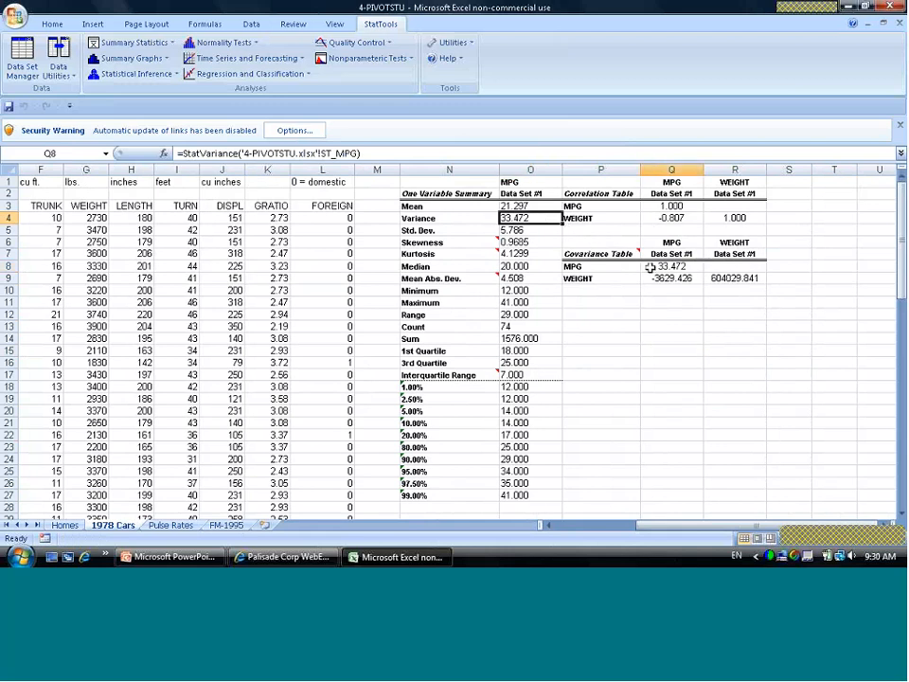
left_click(528, 216)
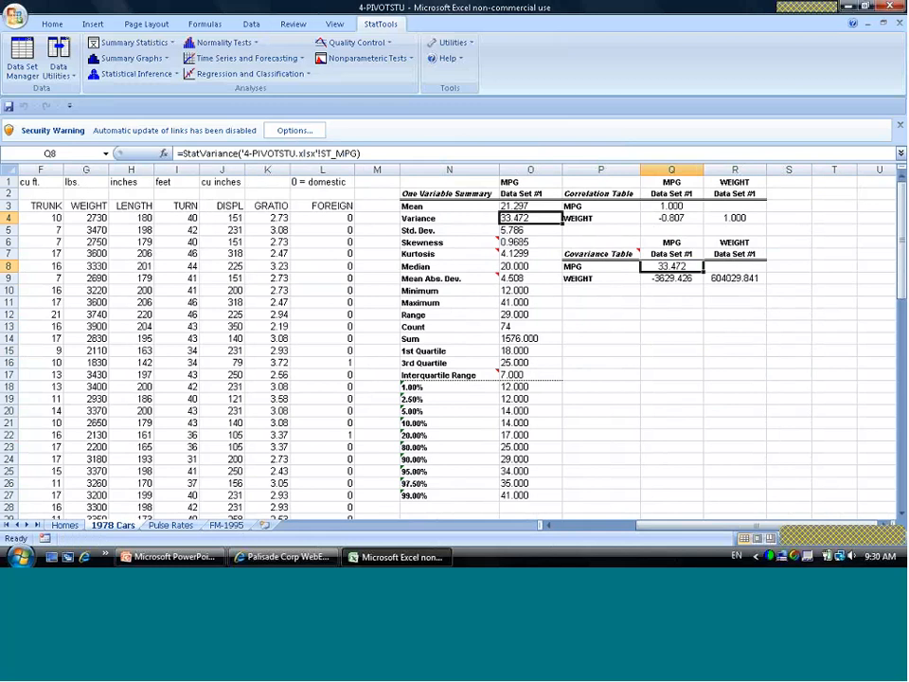
left_click(710, 290)
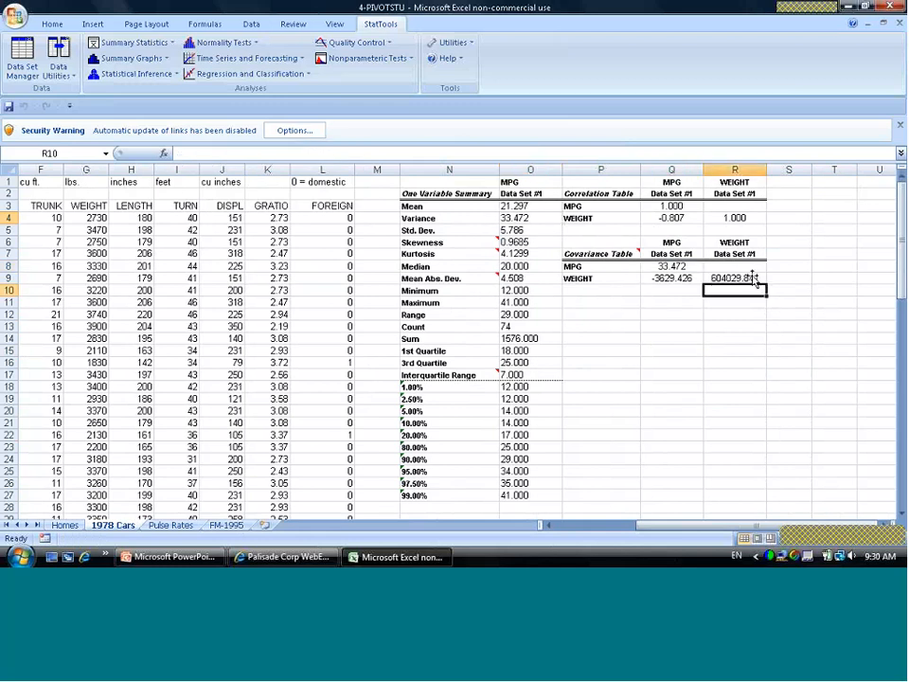
key("Left")
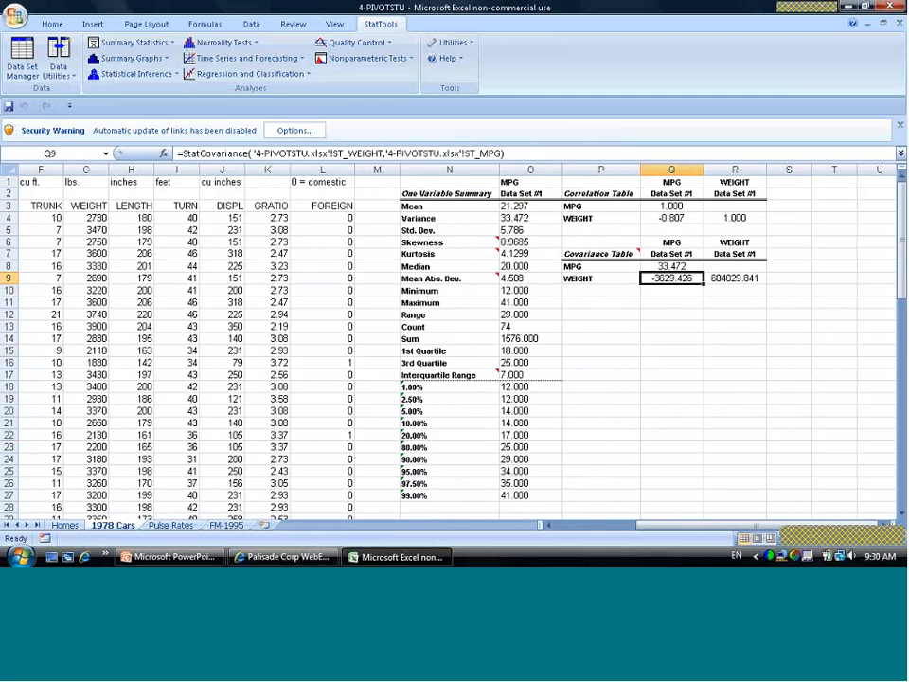
left_click(672, 219)
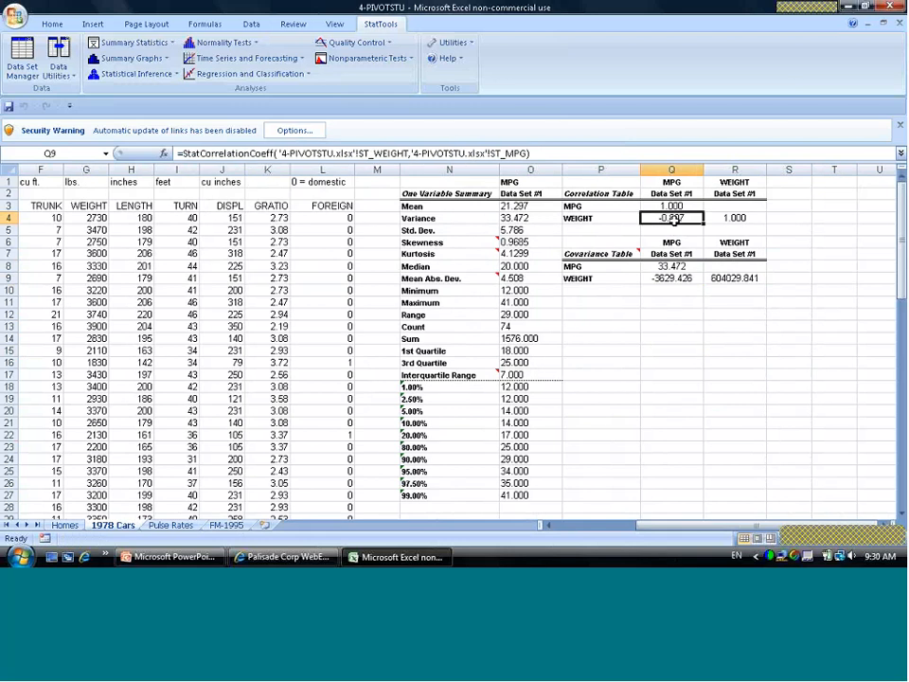
left_click(599, 432)
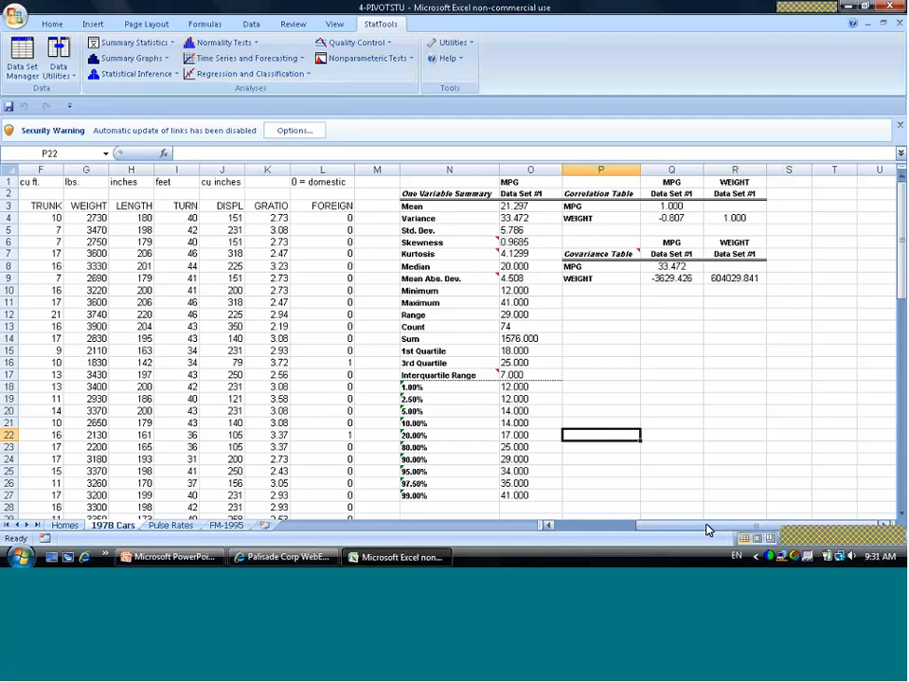
Step: Set up a histogram of the MPG variable from Data Set #1 with automatic bins, a categorical X-axis and a frequency Y-axis
left_click_drag(705, 530, 601, 548)
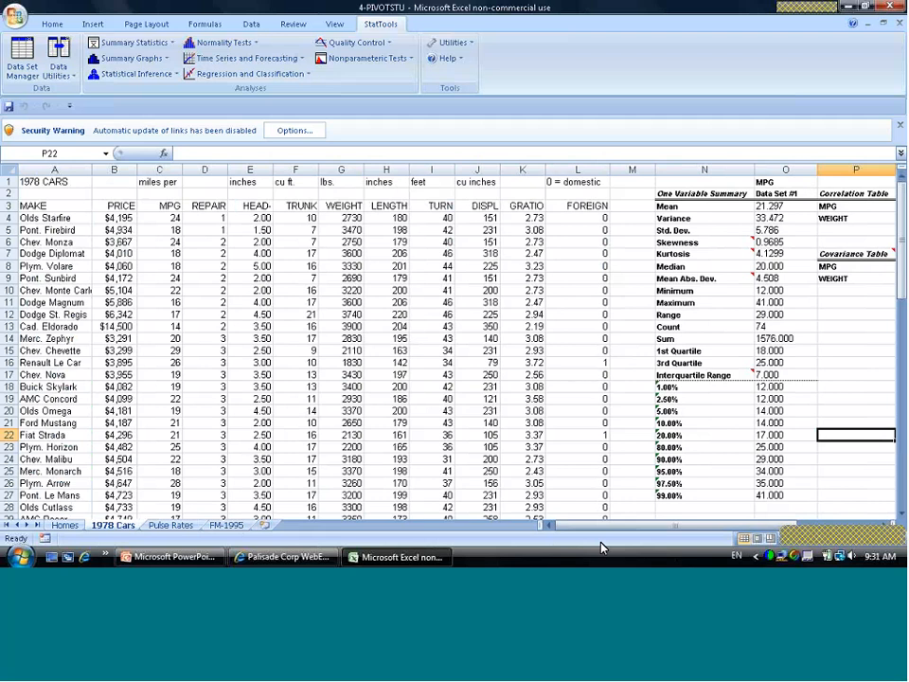
left_click(167, 64)
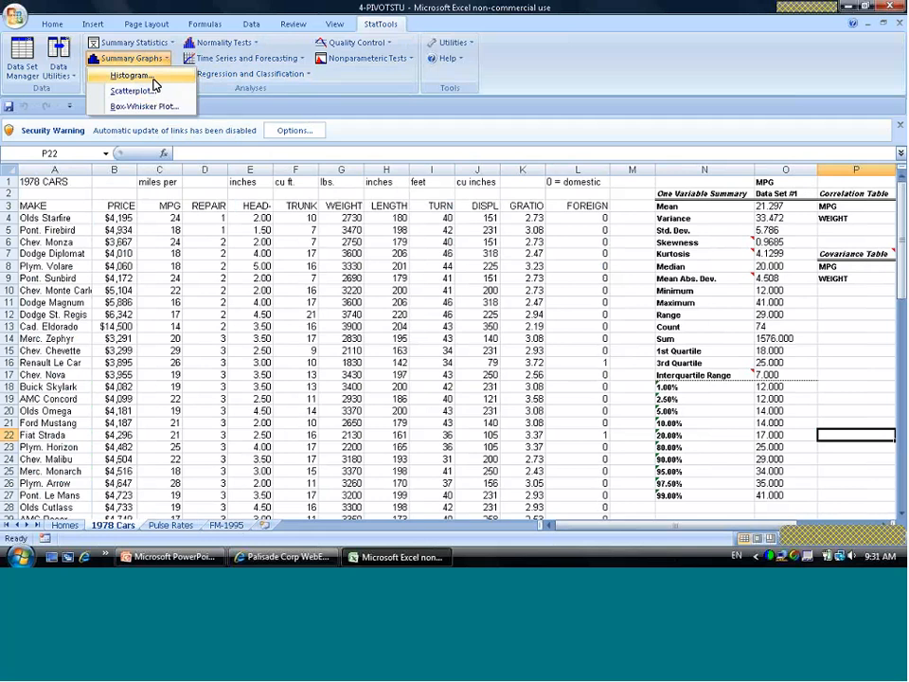
left_click(154, 84)
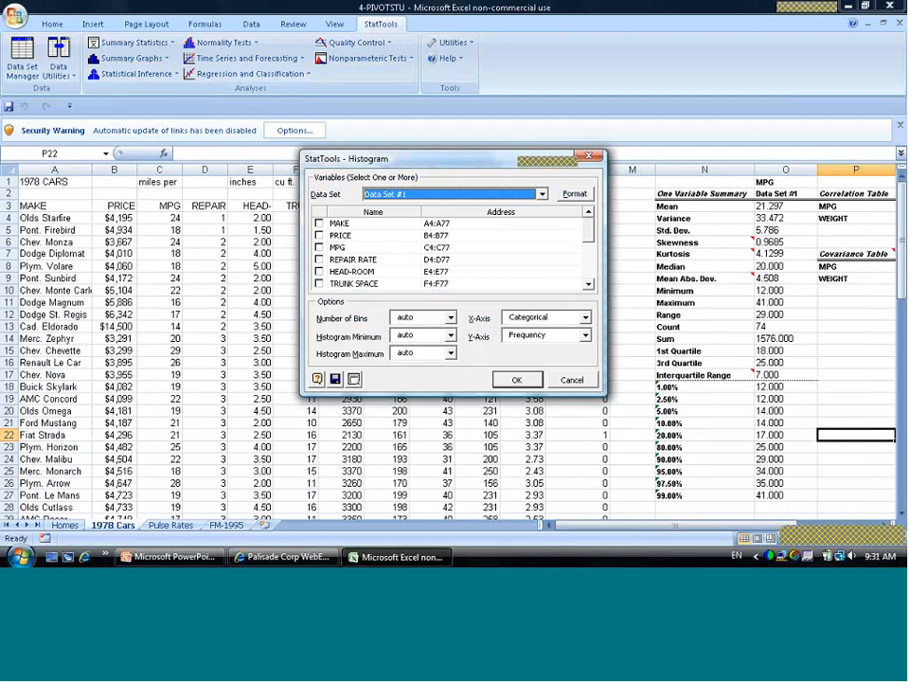
left_click(588, 230)
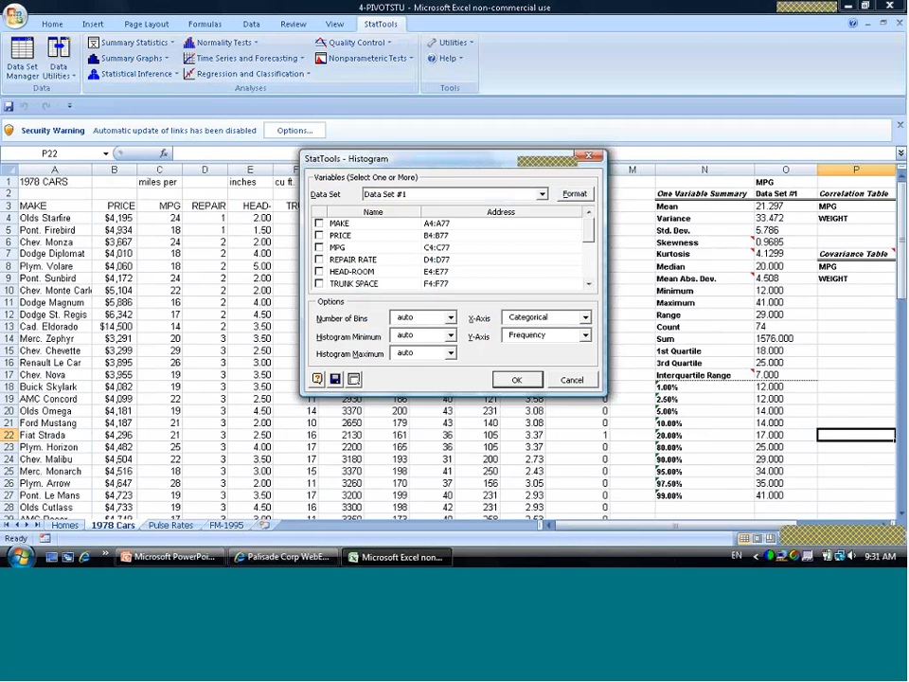
left_click(320, 246)
left_click(319, 247)
left_click(320, 247)
left_click(516, 379)
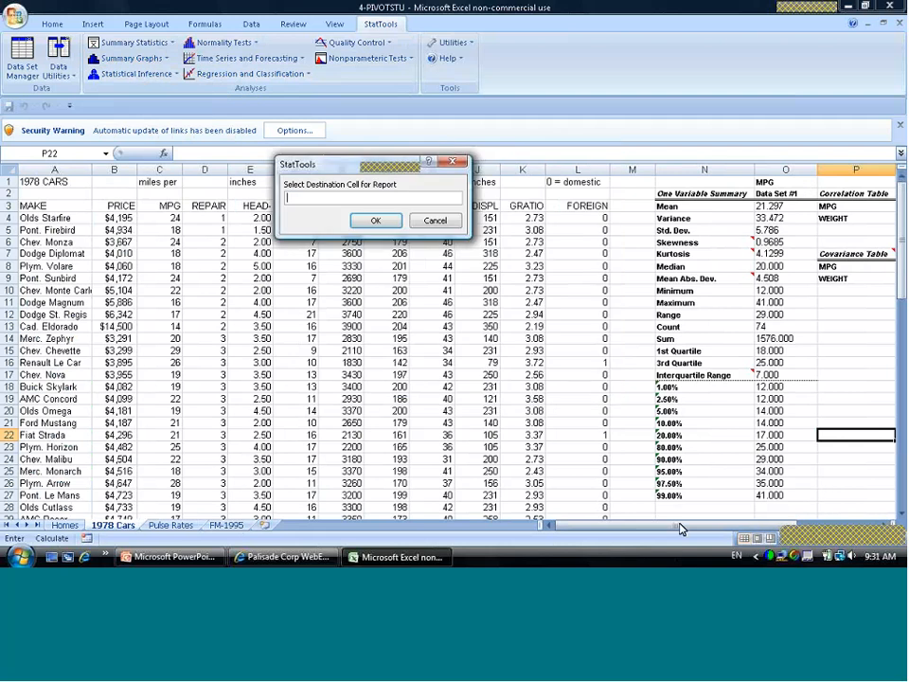
Step: Place the MPG histogram report at cell T1 and review its bin table and chart
left_click_drag(680, 525, 880, 526)
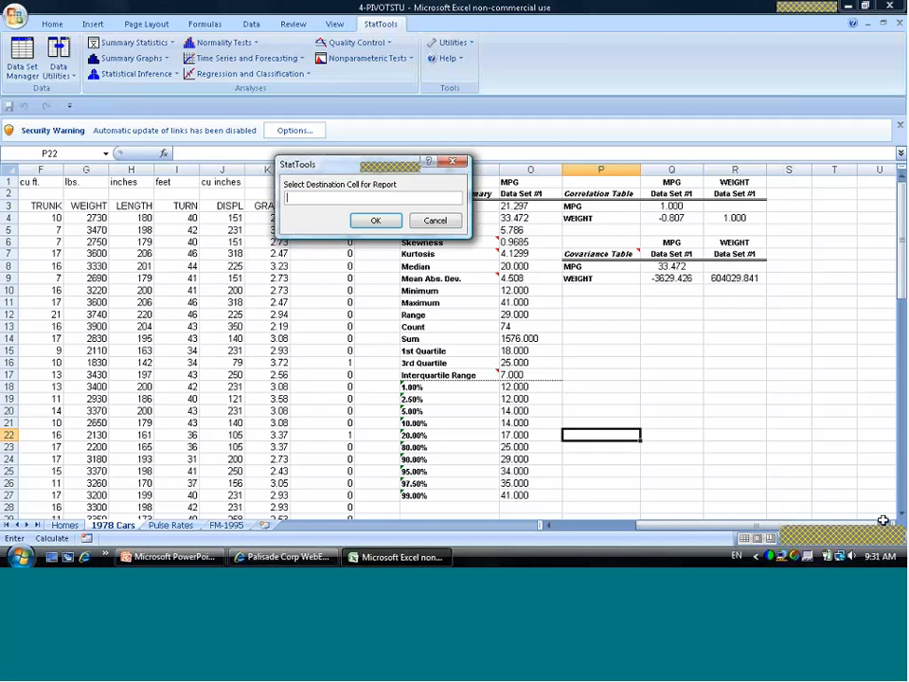
left_click(885, 524)
left_click(885, 524)
left_click(885, 524)
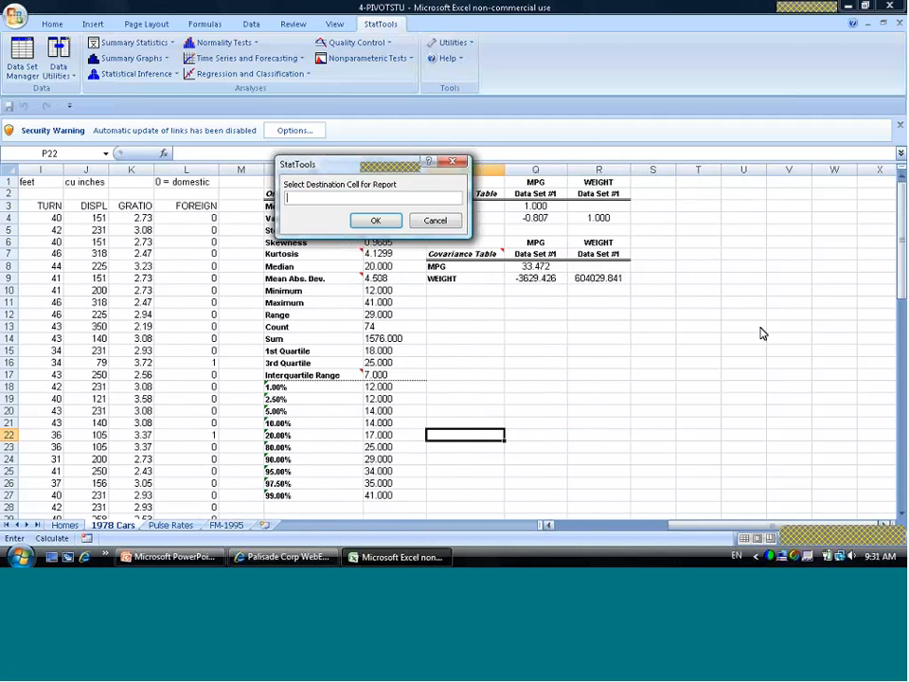
left_click(605, 182)
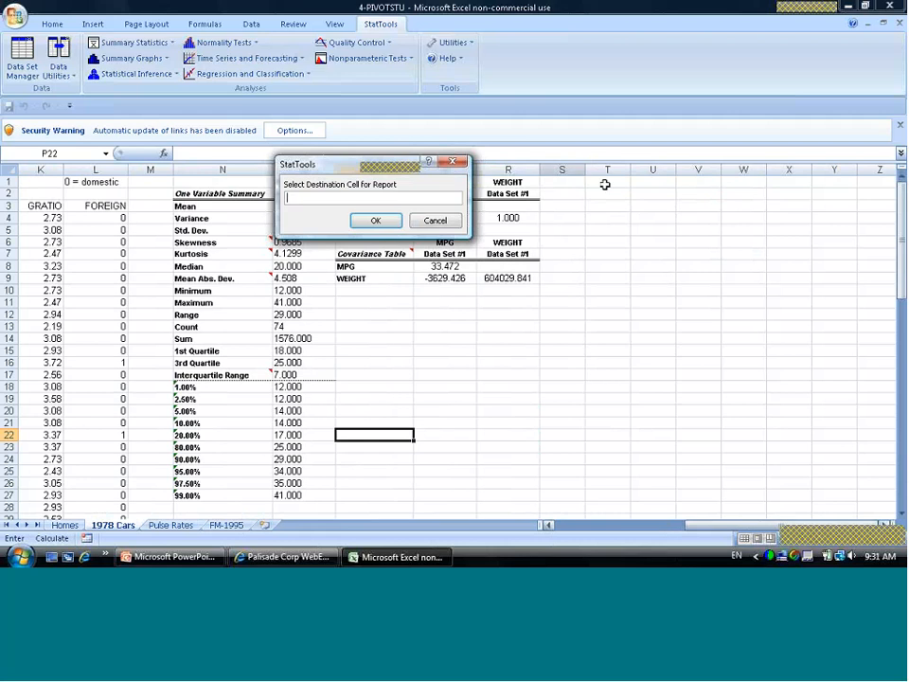
left_click(382, 220)
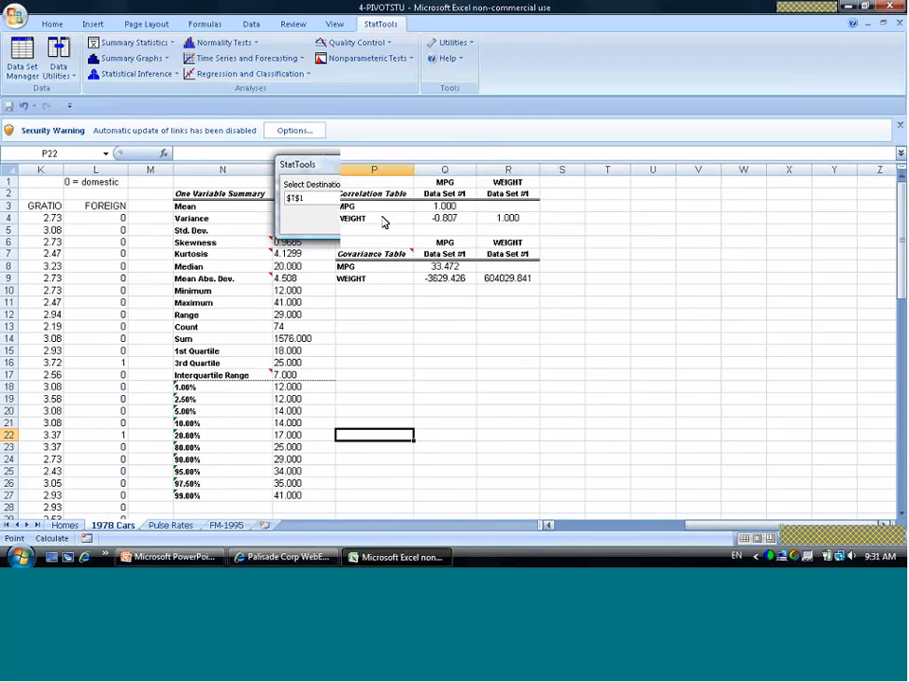
left_click(499, 368)
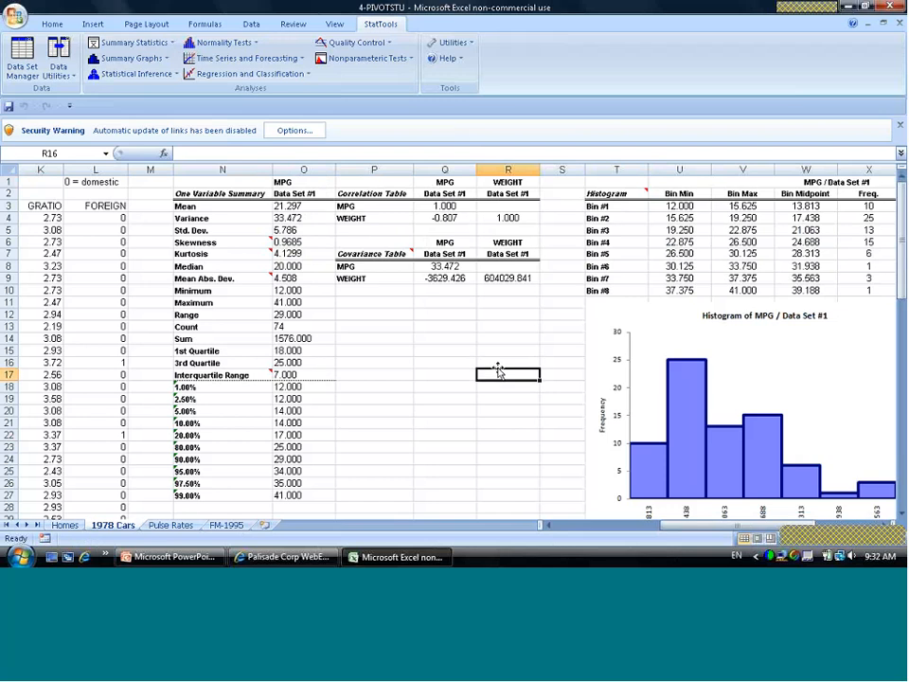
key("Return")
key("Return")
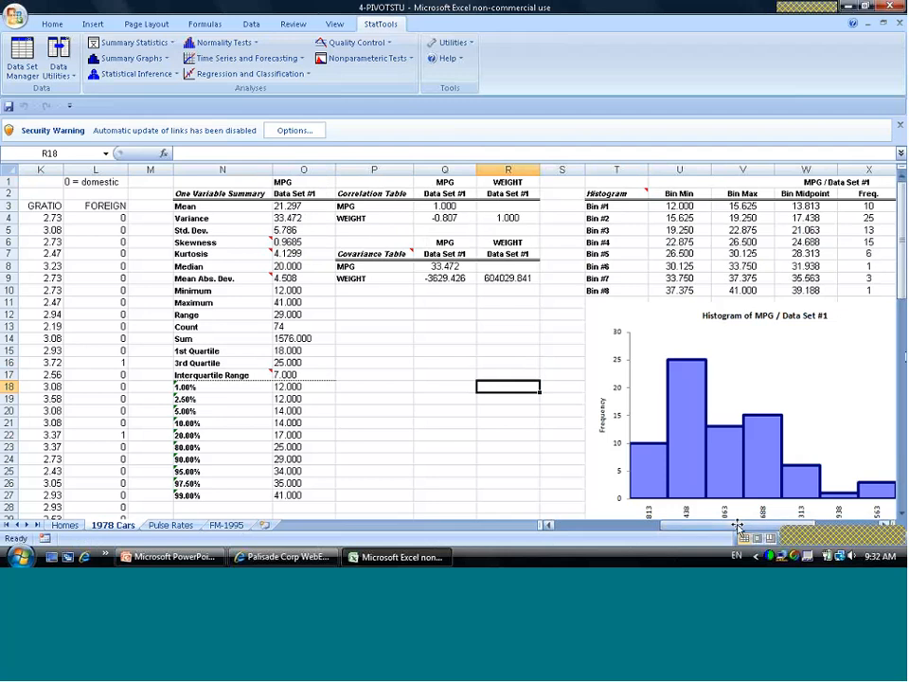
left_click_drag(746, 520, 773, 520)
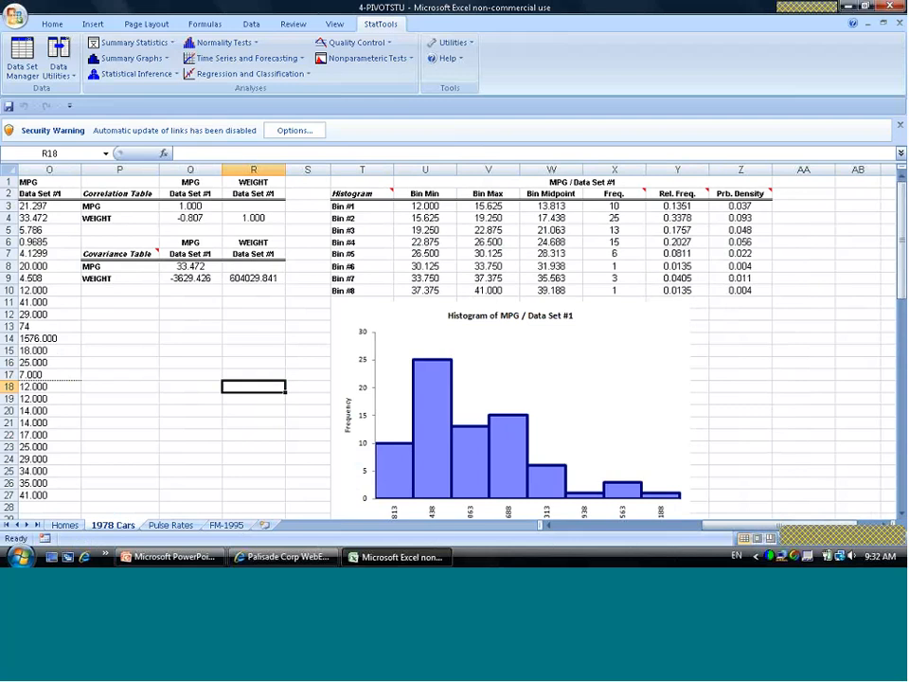
left_click(803, 386)
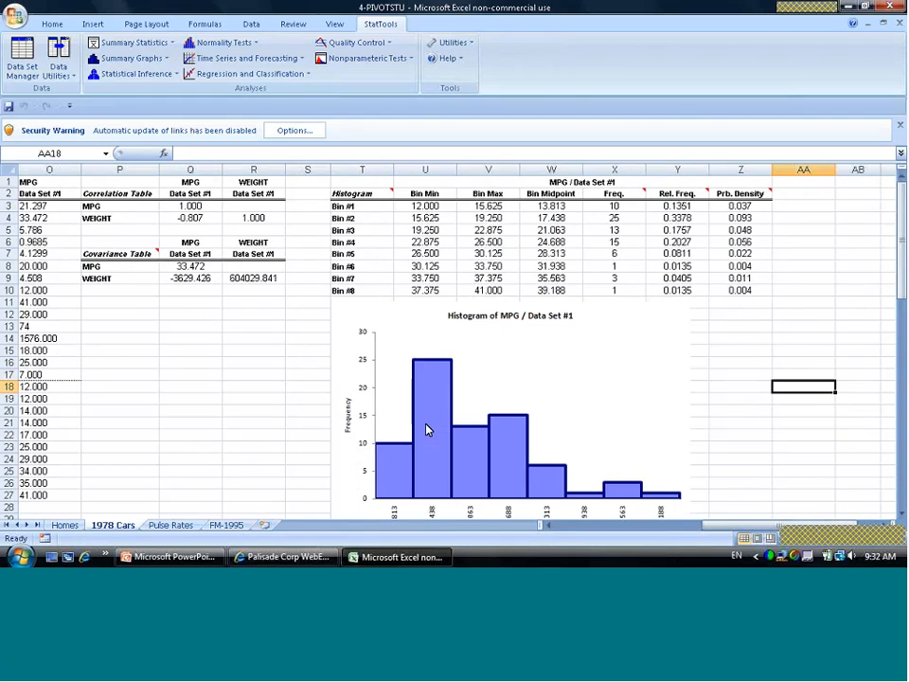
left_click(249, 419)
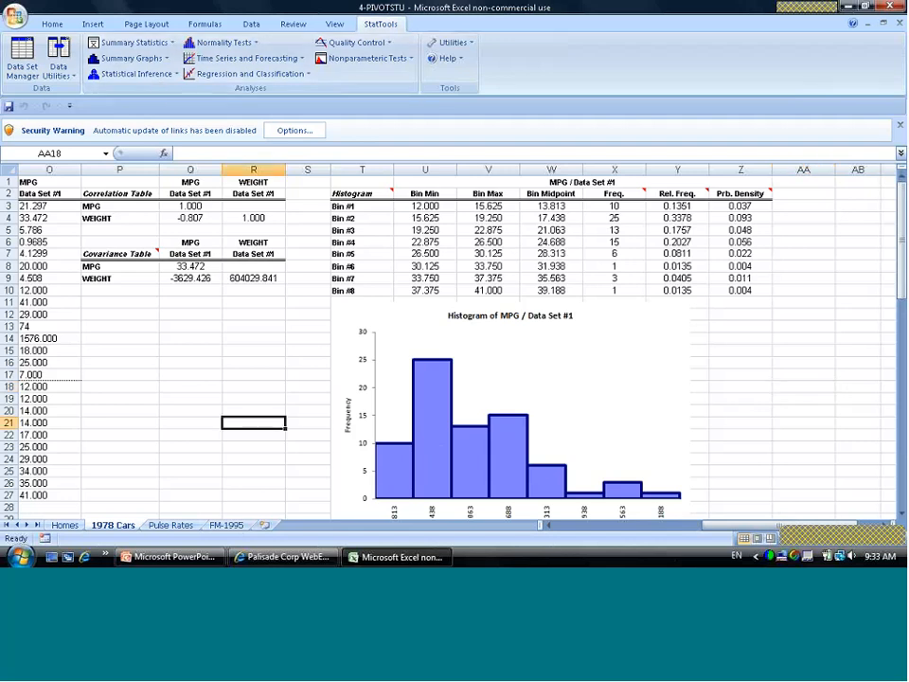
Step: Create a box-whisker plot of MPG that includes the key describing plot elements, place it at cell AB2, and review it
left_click(165, 61)
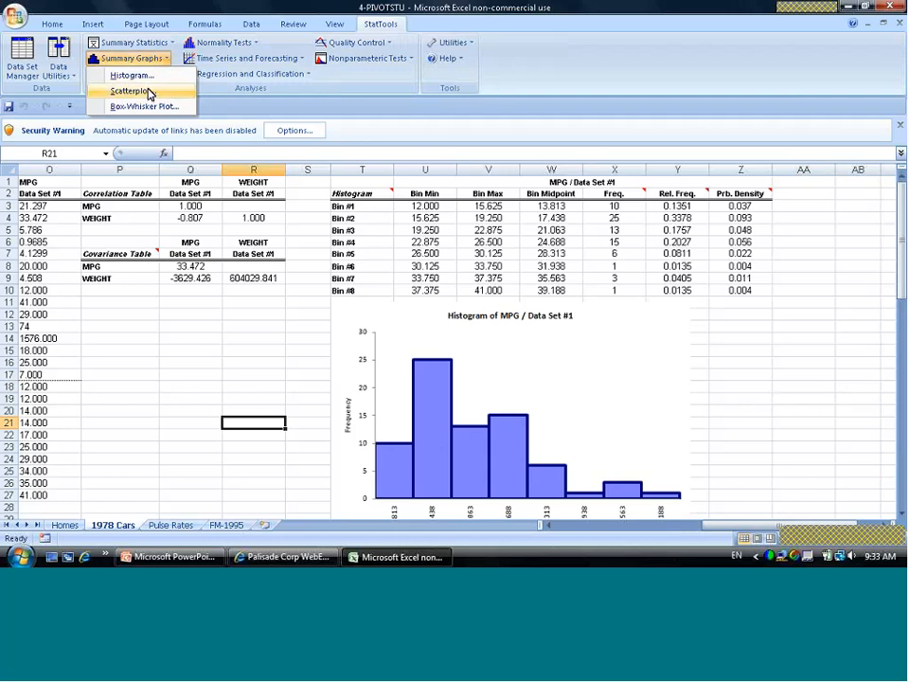
left_click(151, 106)
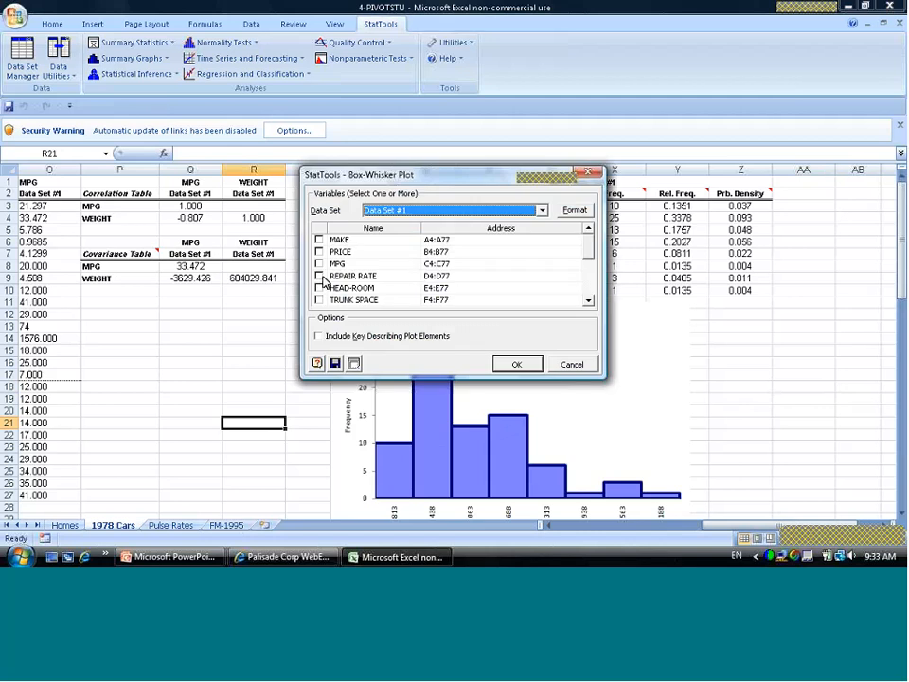
left_click(319, 263)
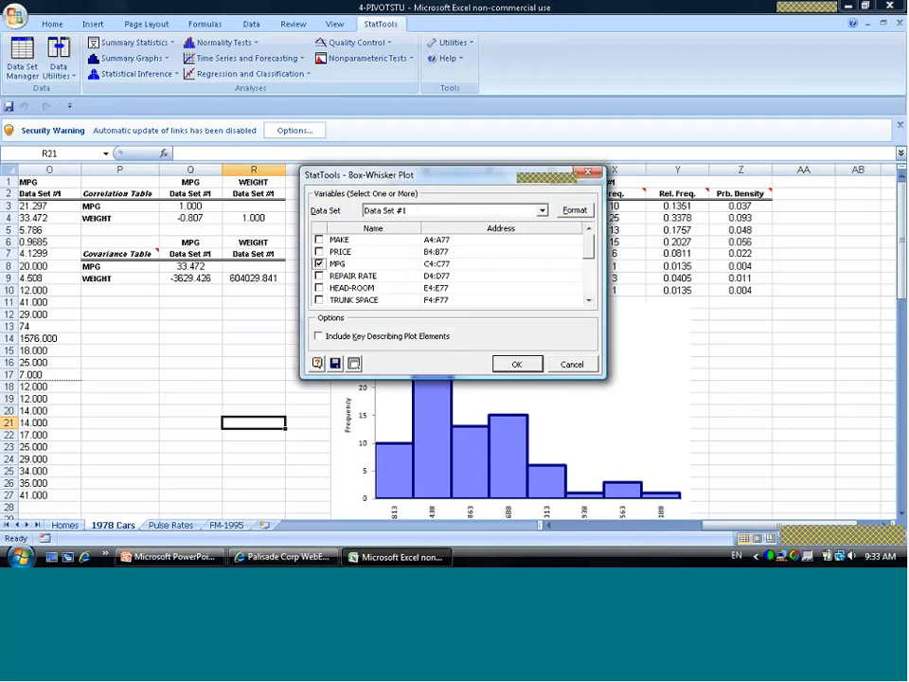
left_click(319, 336)
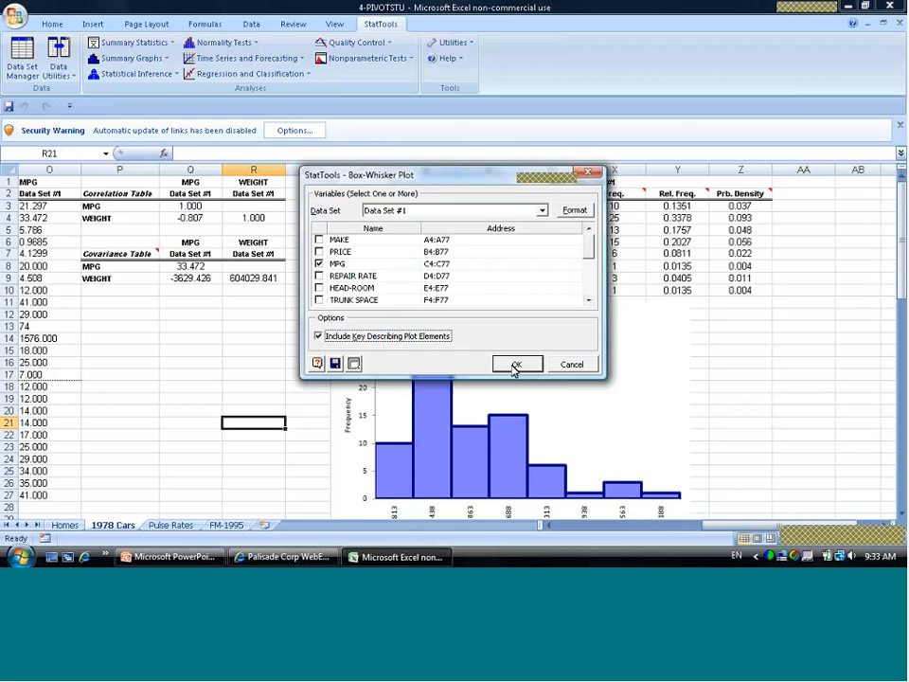
left_click(514, 366)
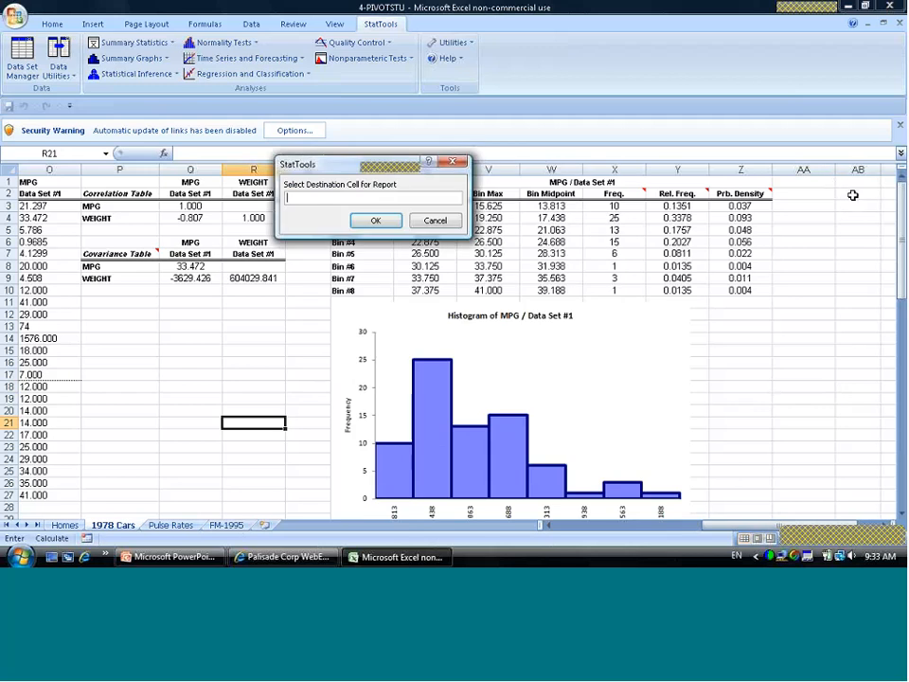
left_click(852, 195)
left_click(376, 223)
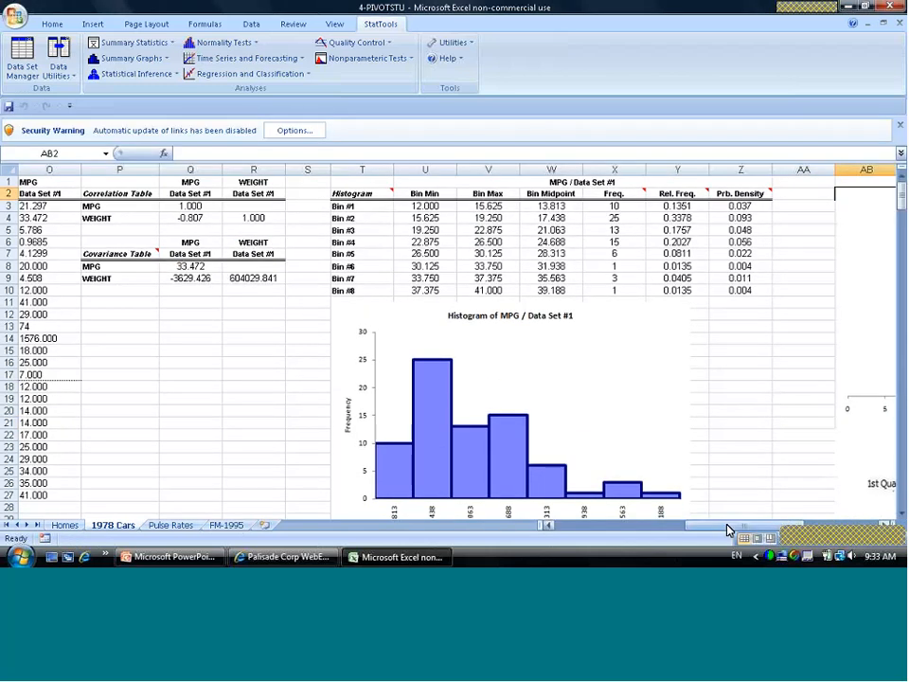
left_click_drag(729, 530, 779, 516)
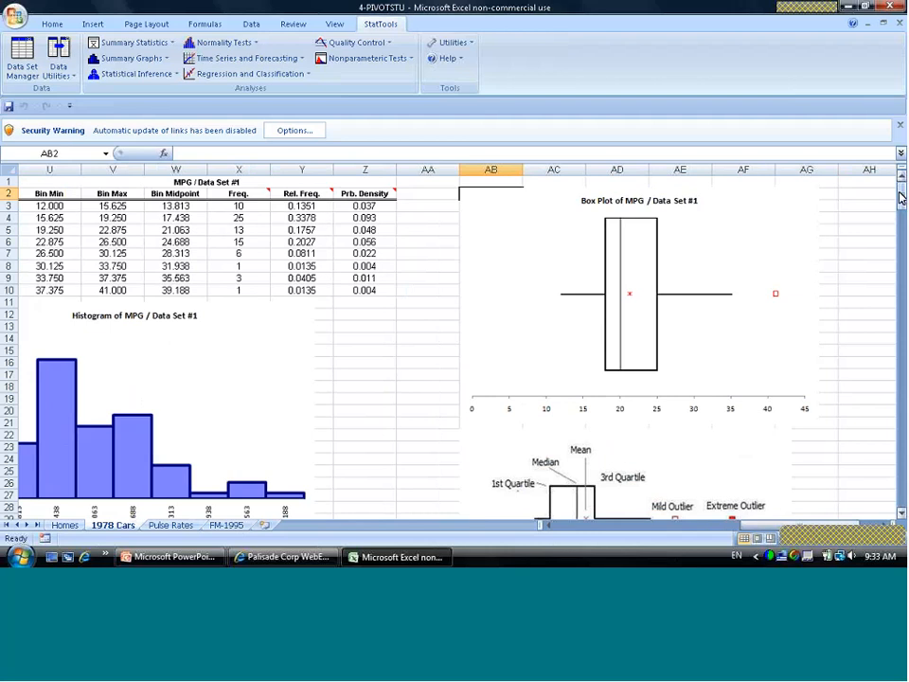
left_click_drag(900, 197, 900, 205)
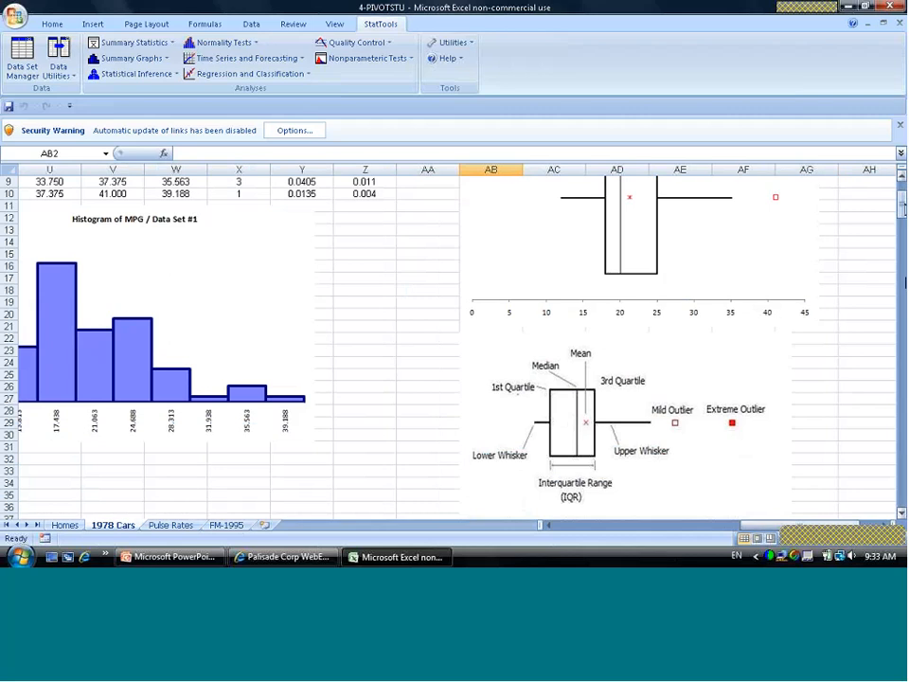
left_click_drag(903, 207, 901, 193)
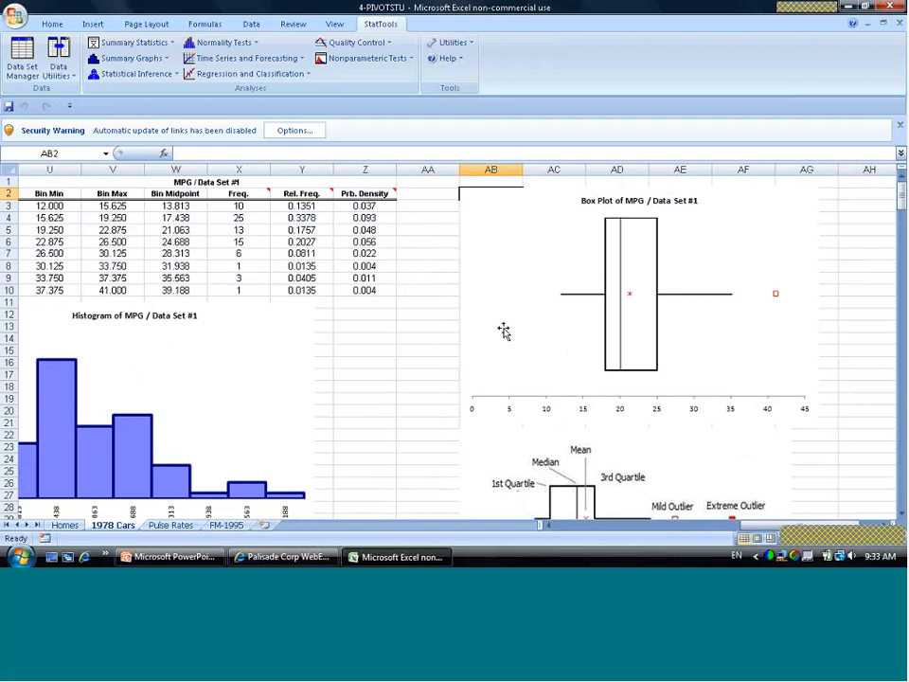
left_click(357, 369)
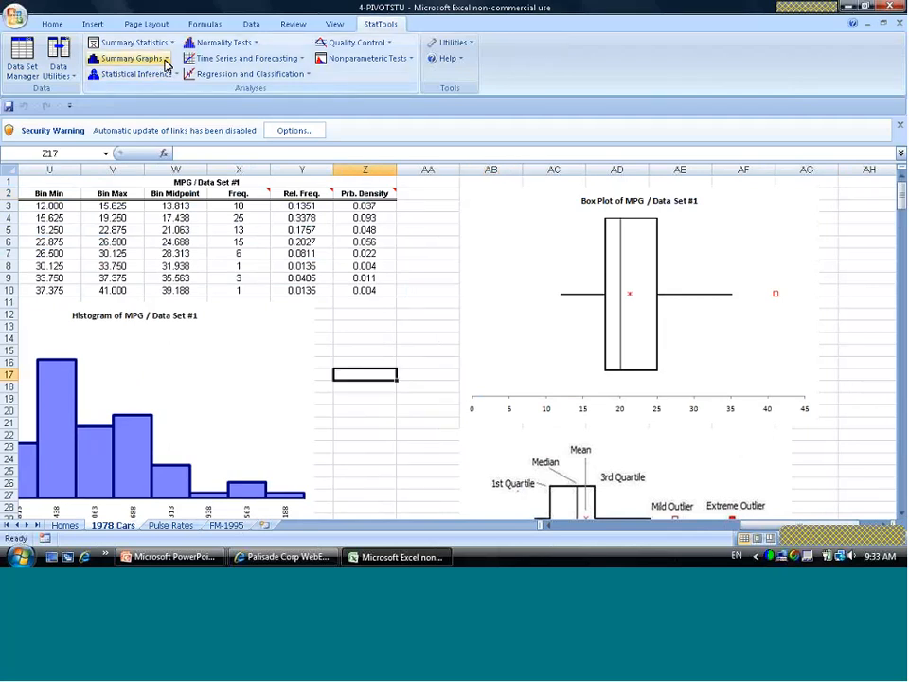
Step: Create a scatterplot with WEIGHT as X and MPG as Y, displaying the correlation coefficient, and place it at cell AK1
left_click(165, 63)
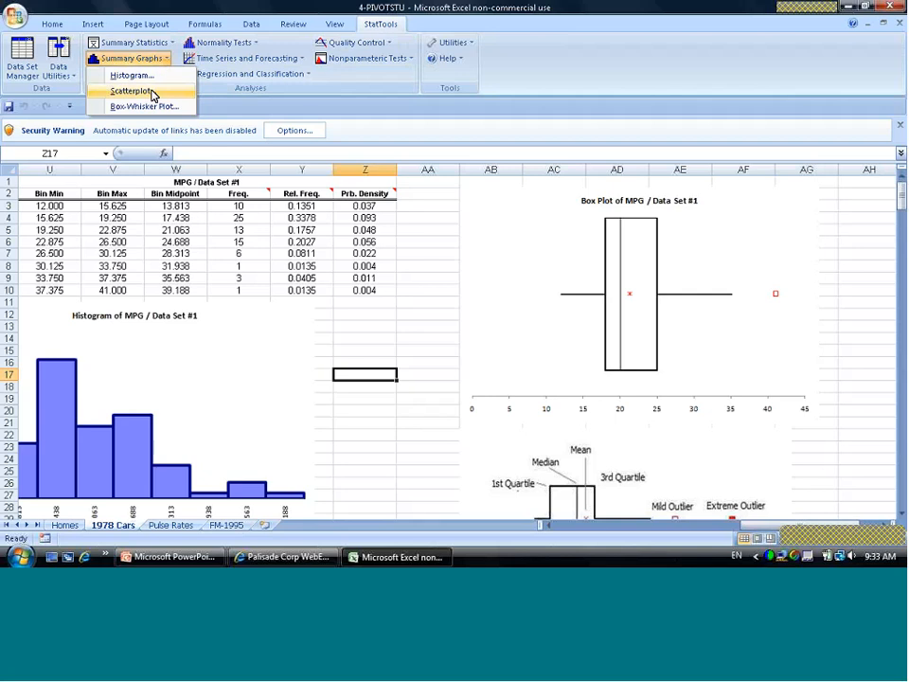
left_click(151, 91)
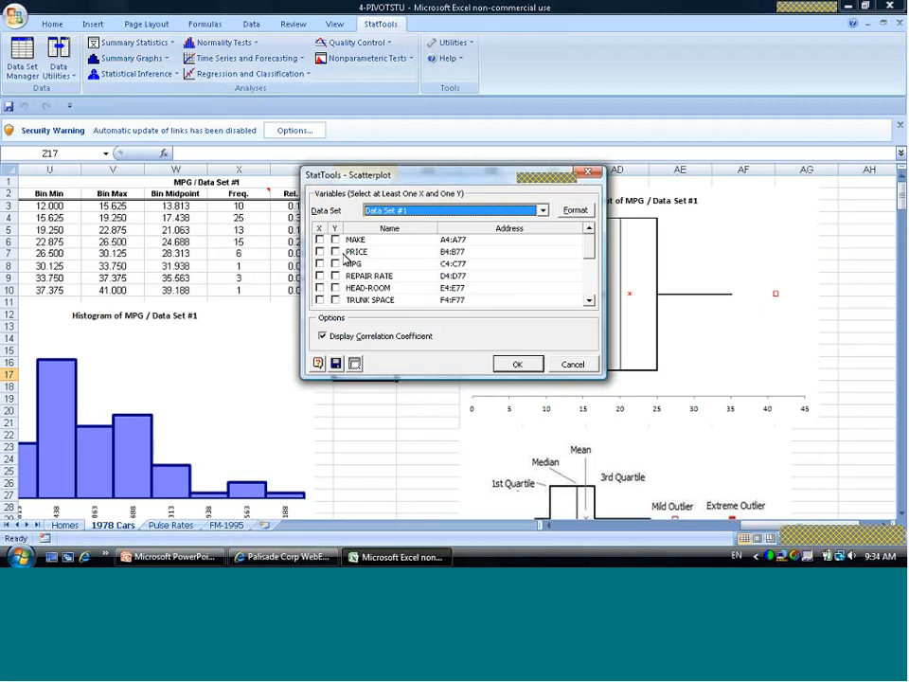
left_click(335, 263)
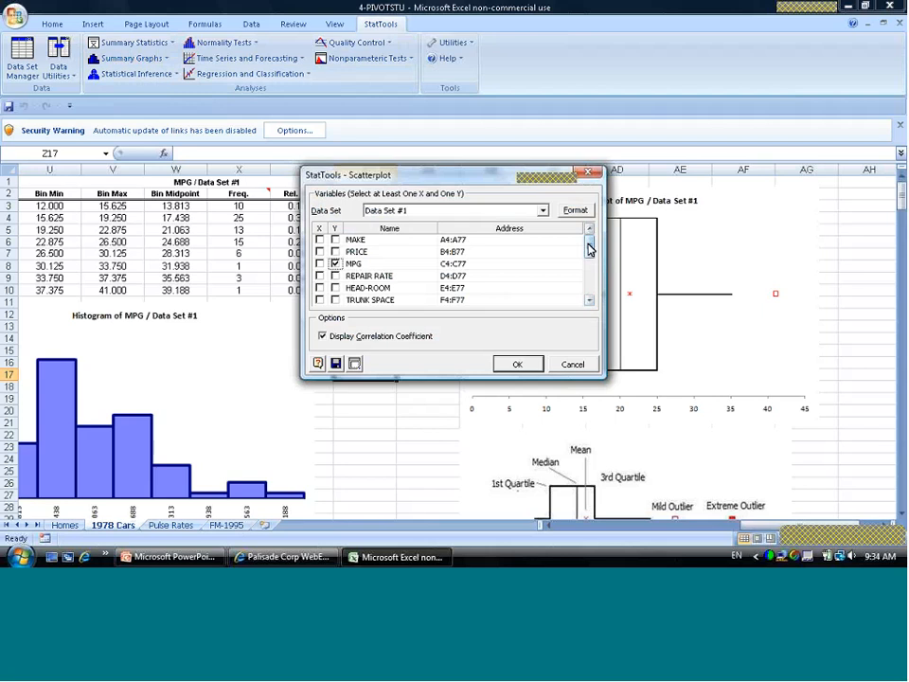
left_click_drag(588, 248, 594, 277)
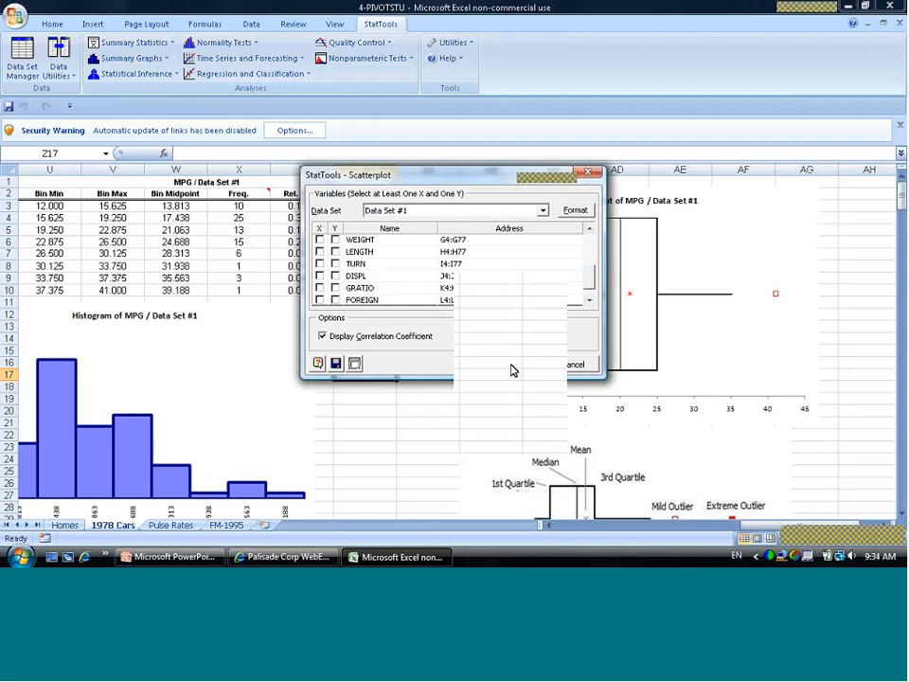
left_click(884, 526)
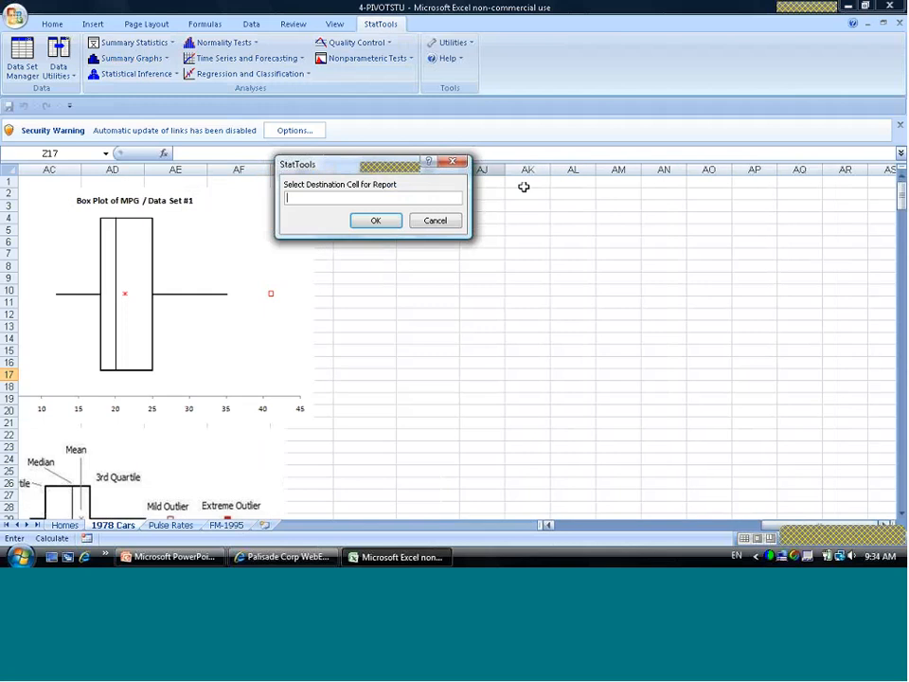
left_click(524, 187)
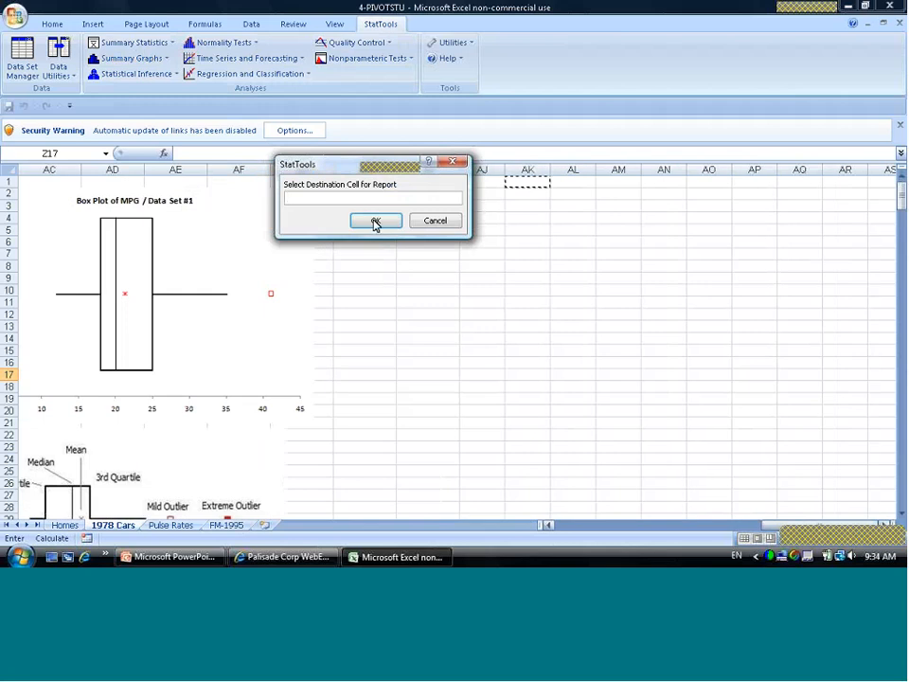
left_click(374, 221)
left_click(738, 462)
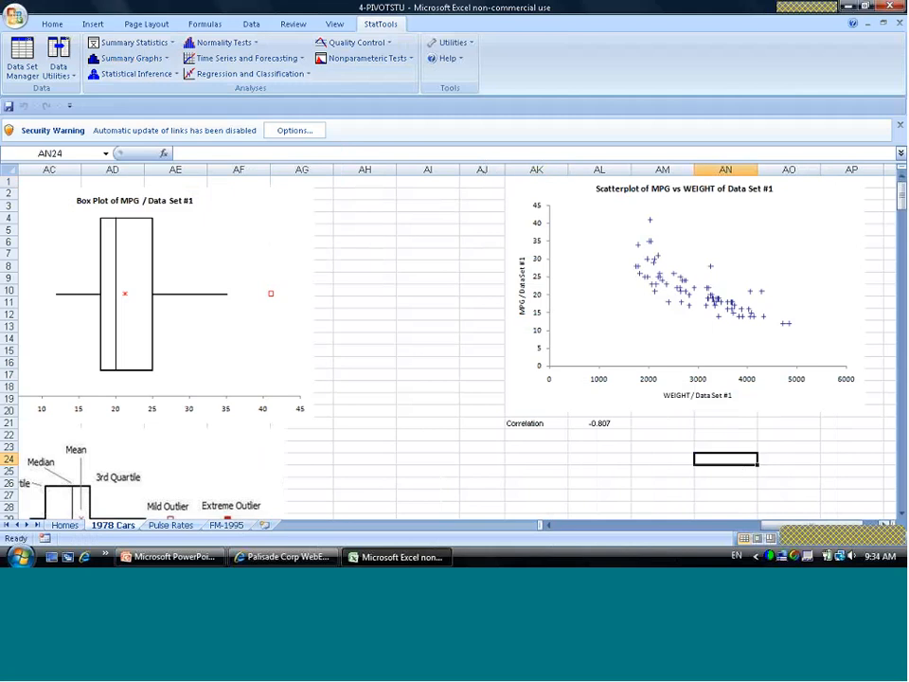
left_click(880, 525)
left_click(881, 525)
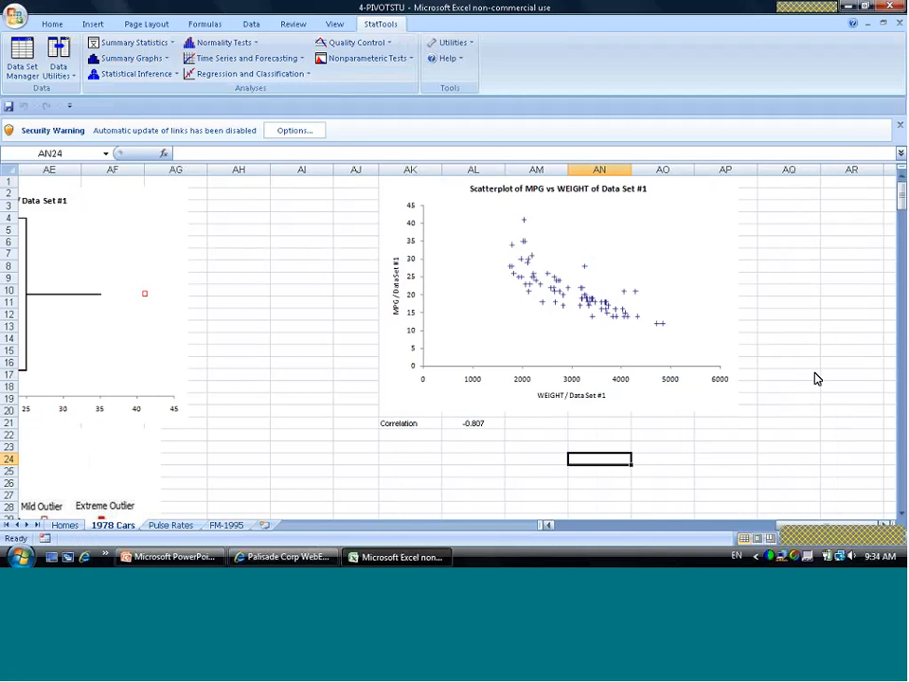
Step: Add a linear trendline to the MPG vs WEIGHT scatterplot, displaying its equation and R-squared value on the chart
scroll(814, 375, "right", 1)
left_click(814, 373)
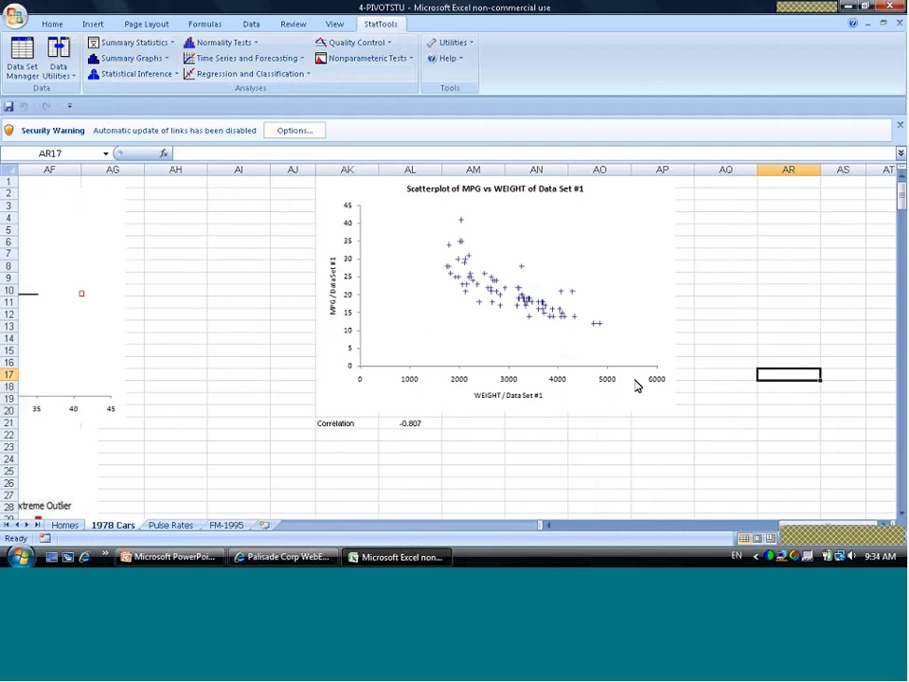
left_click(403, 230)
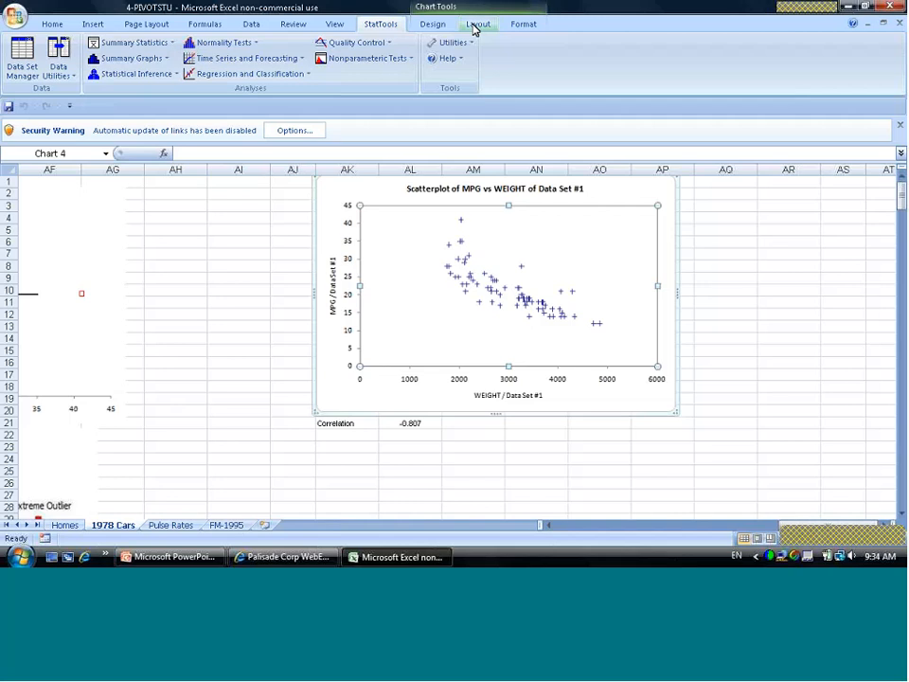
left_click(474, 27)
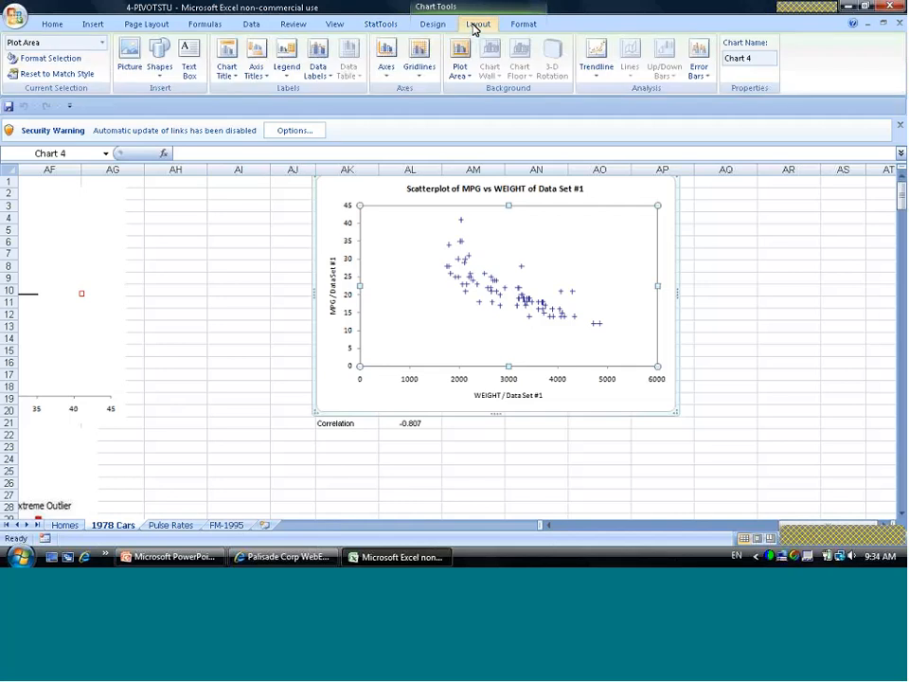
left_click(596, 66)
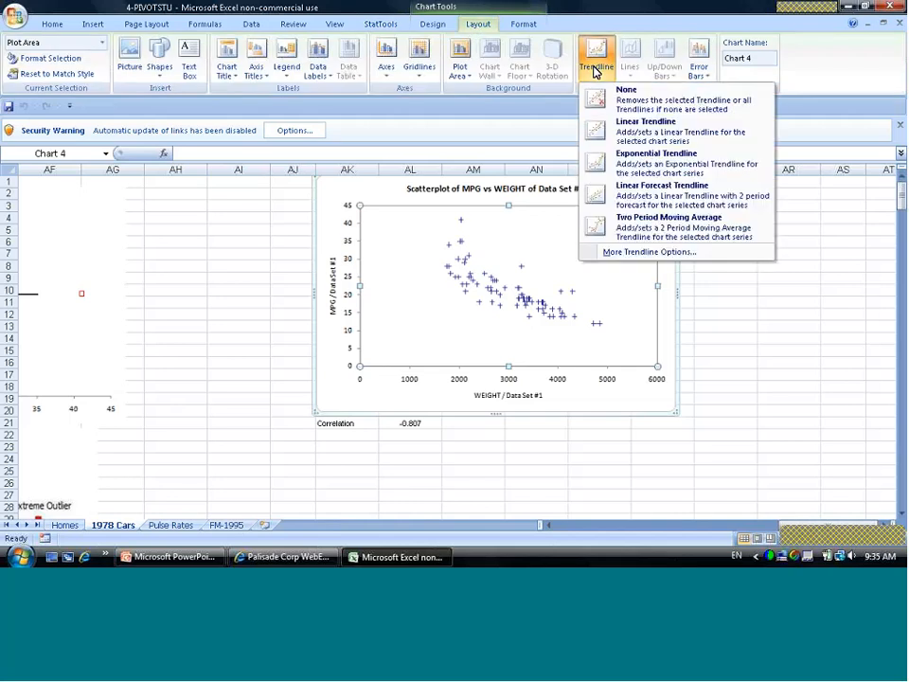
left_click(610, 253)
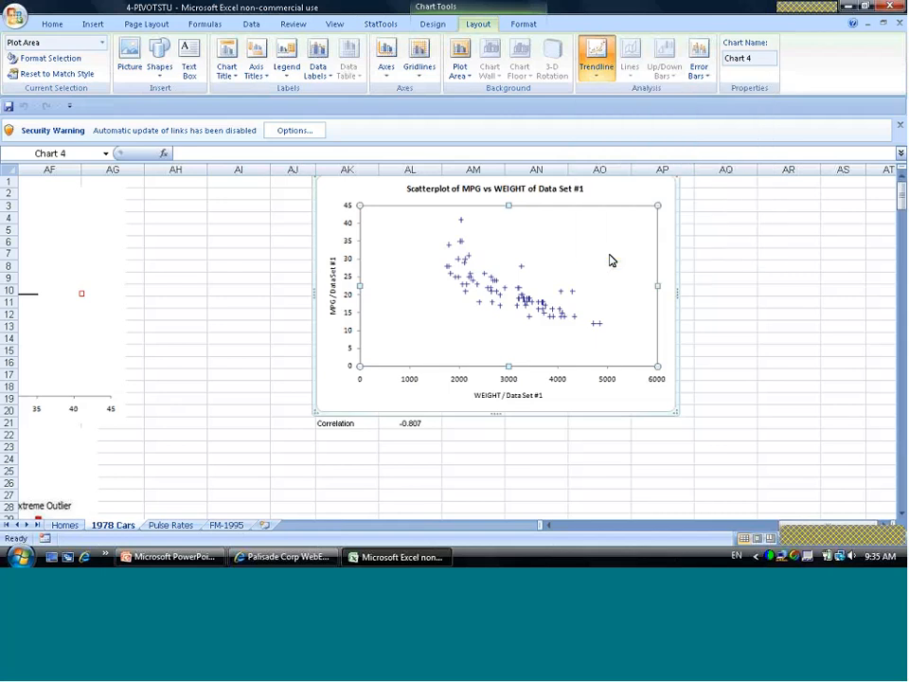
left_click(401, 422)
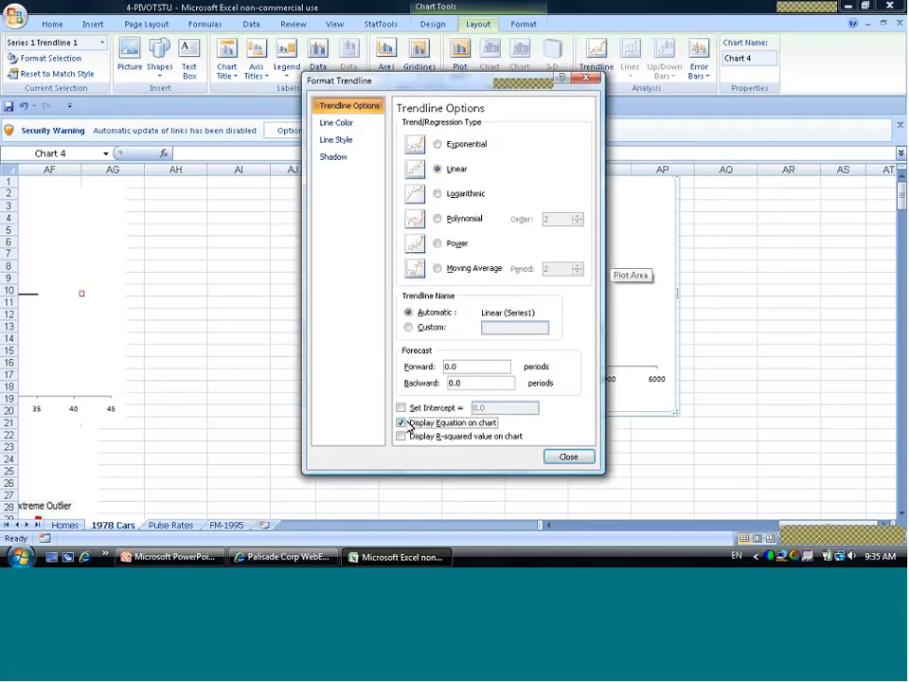
left_click(400, 435)
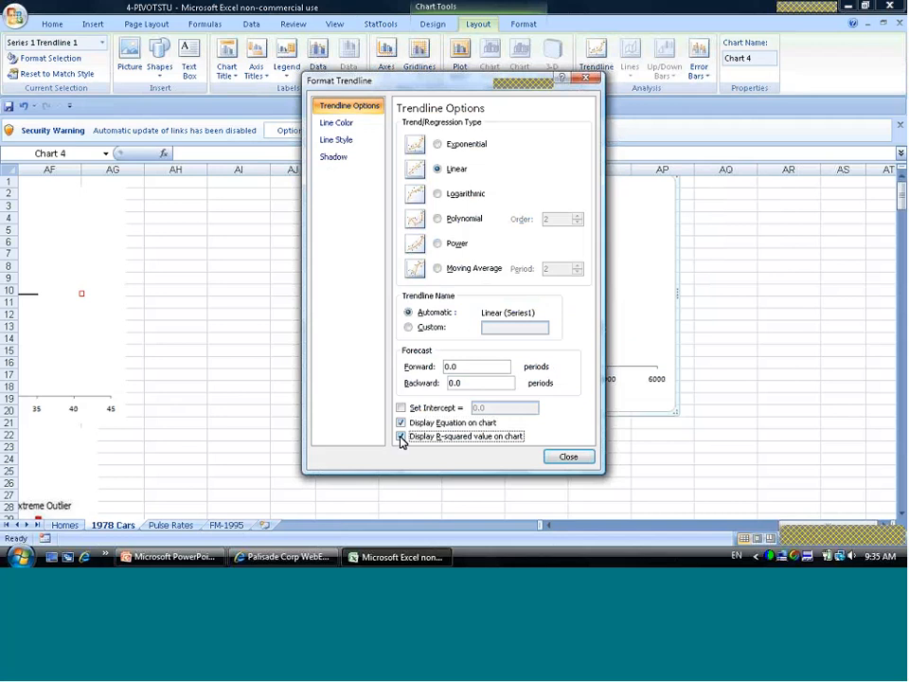
left_click(568, 457)
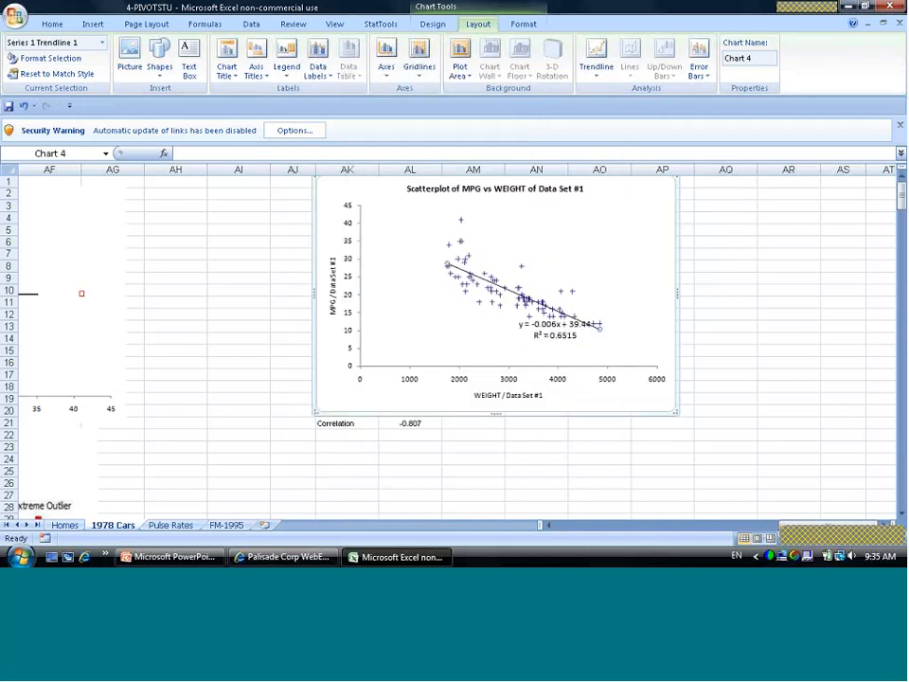
Step: Move the trendline's equation and R-squared label to the empty upper-right area of the scatterplot and deselect the chart
left_click(537, 336)
left_click_drag(537, 336, 578, 234)
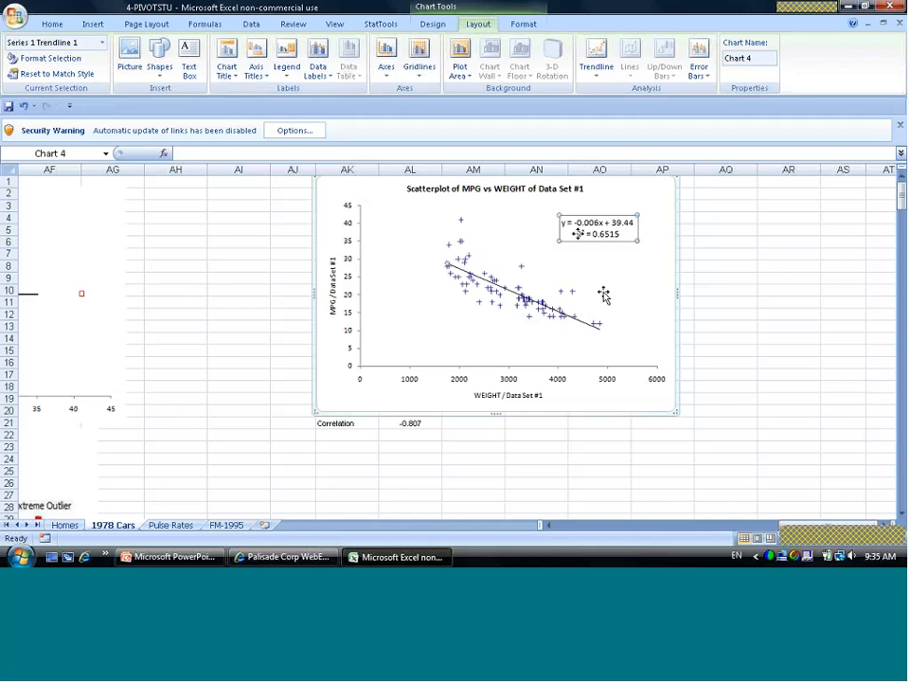
left_click(595, 241)
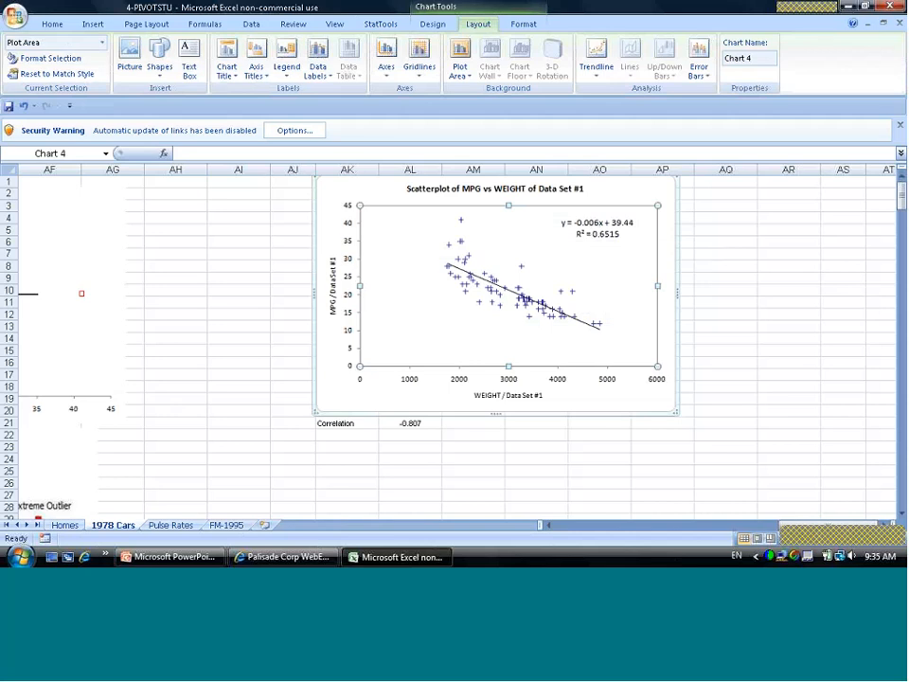
left_click(798, 441)
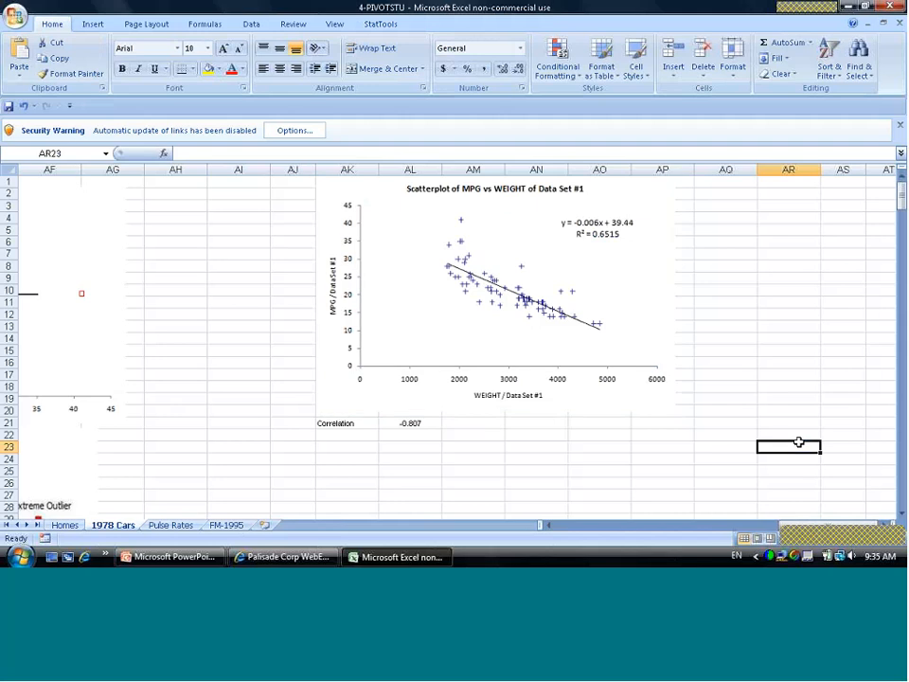
Step: Close the 4-PIVOTSTU workbook without saving the changes
left_click(9, 13)
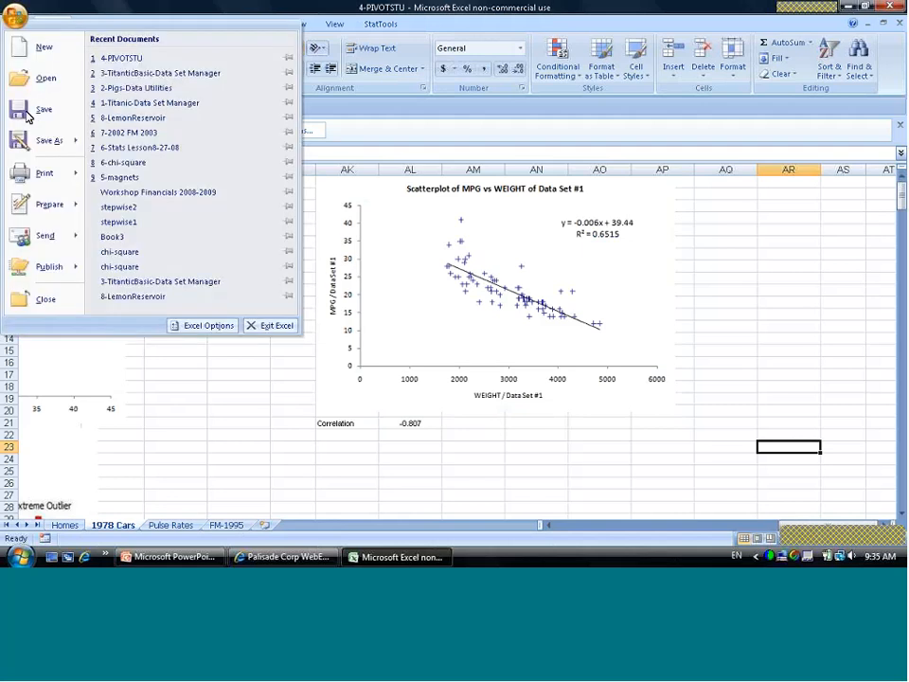
left_click(55, 307)
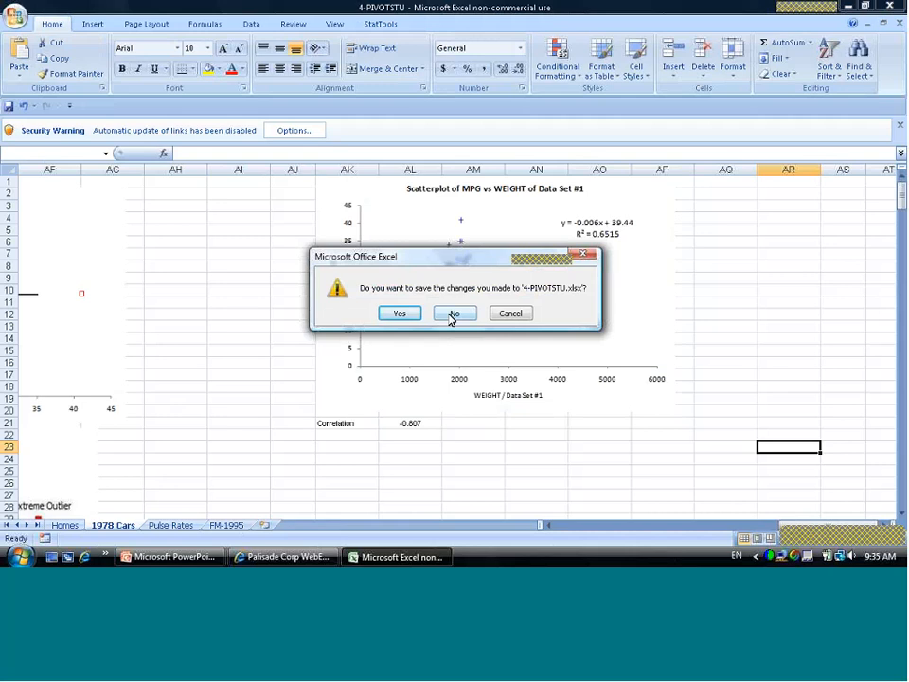
left_click(450, 316)
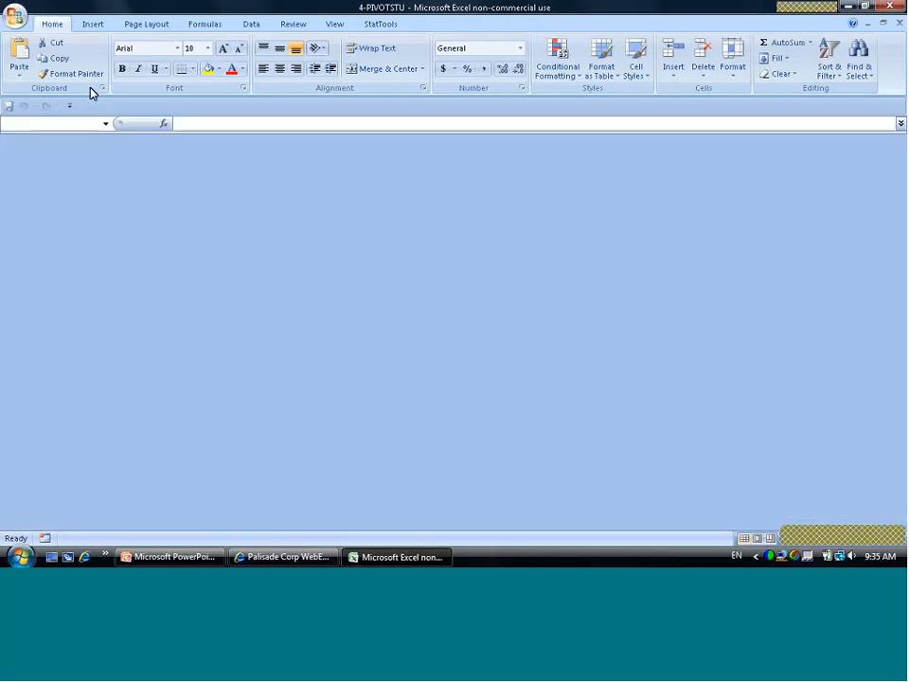
Step: Switch to the StatTools2 presentation in PowerPoint, advance to slide 21, Statistical Inference, and start the slide show from there
left_click(189, 559)
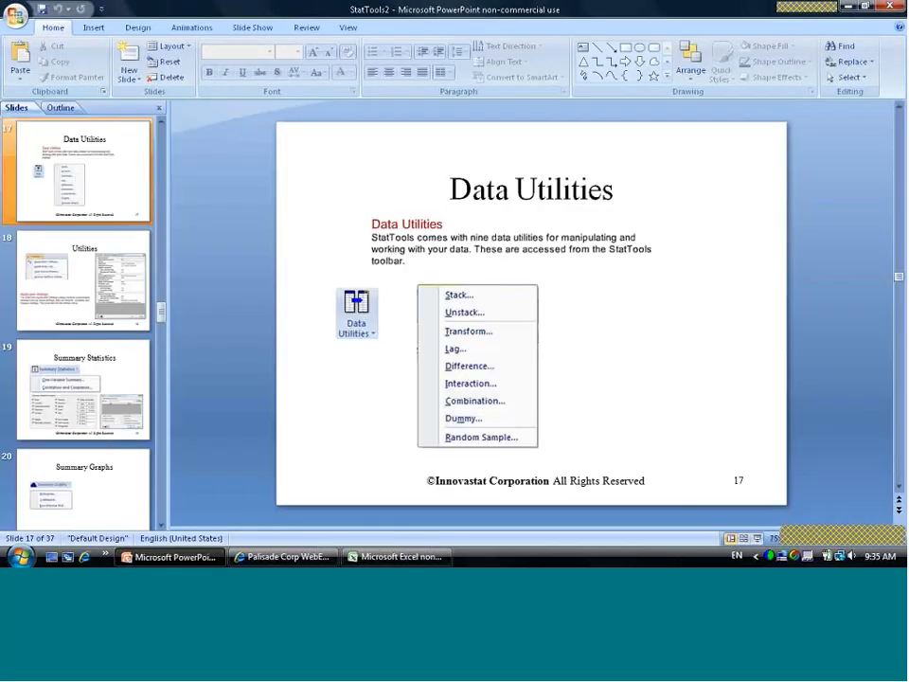
left_click(899, 433)
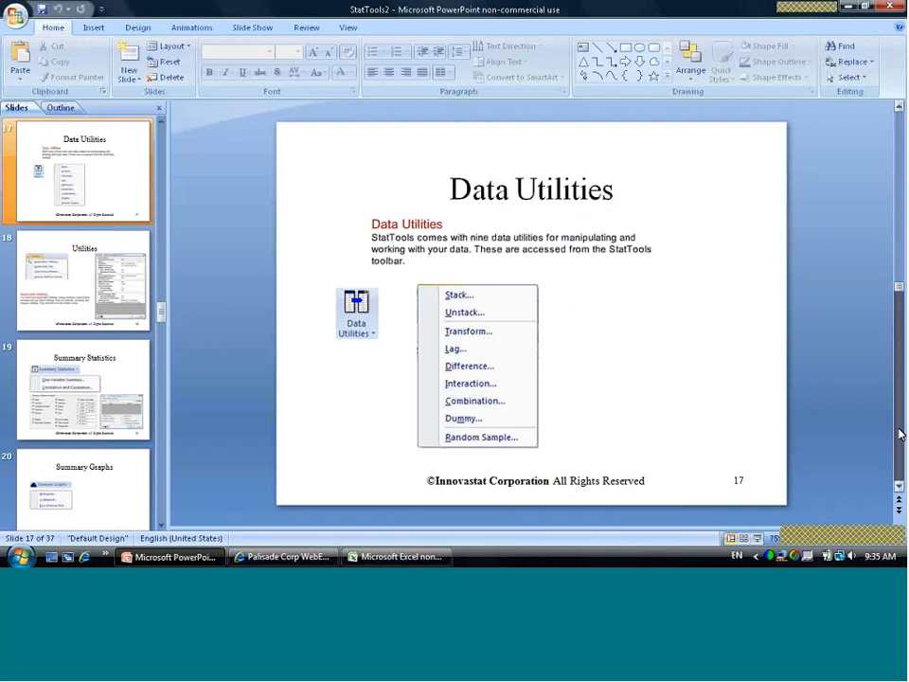
left_click(899, 433)
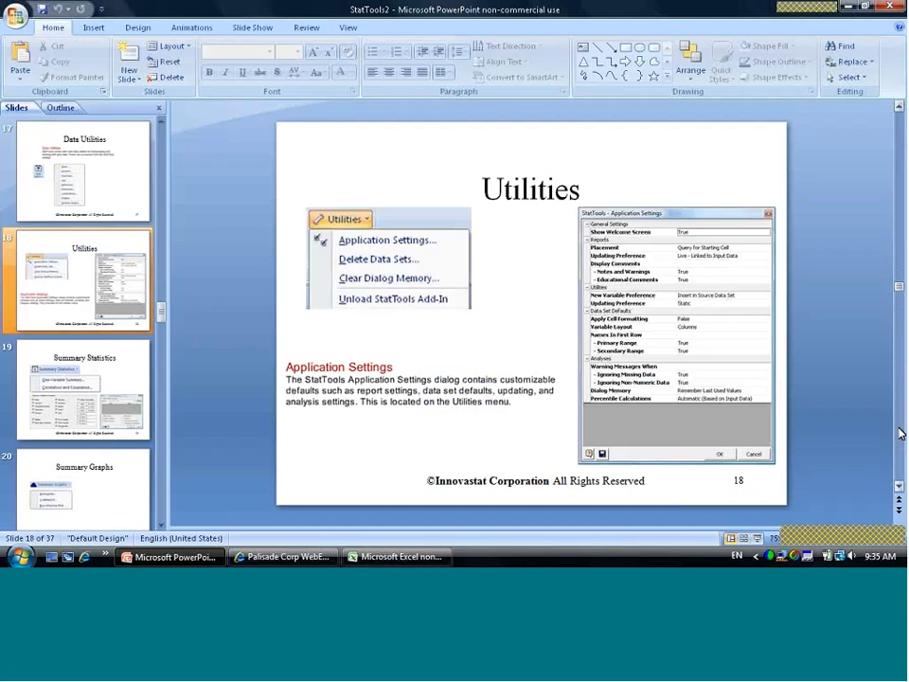
left_click(899, 434)
left_click(899, 433)
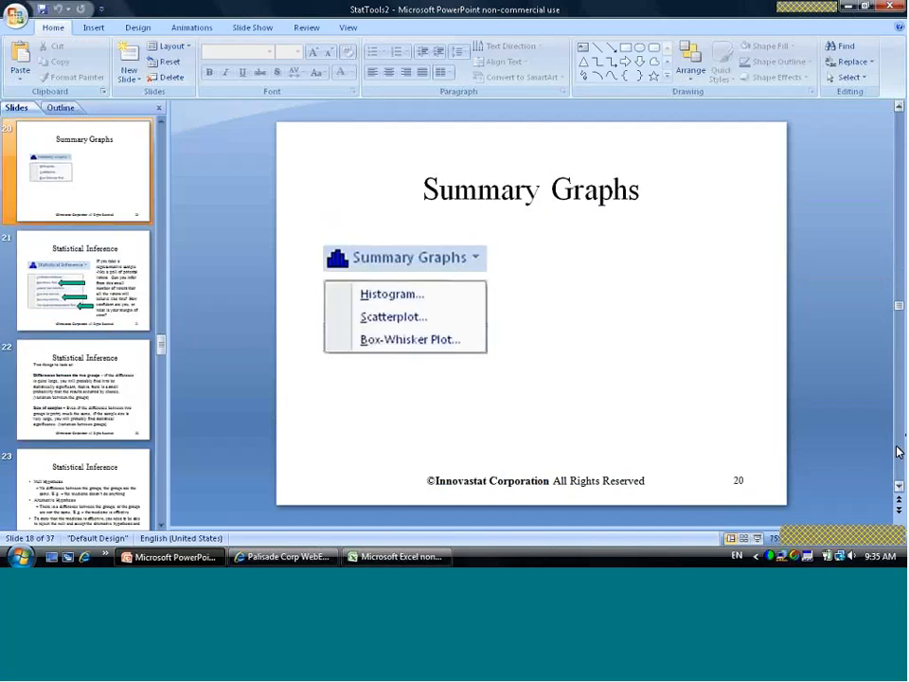
left_click(900, 453)
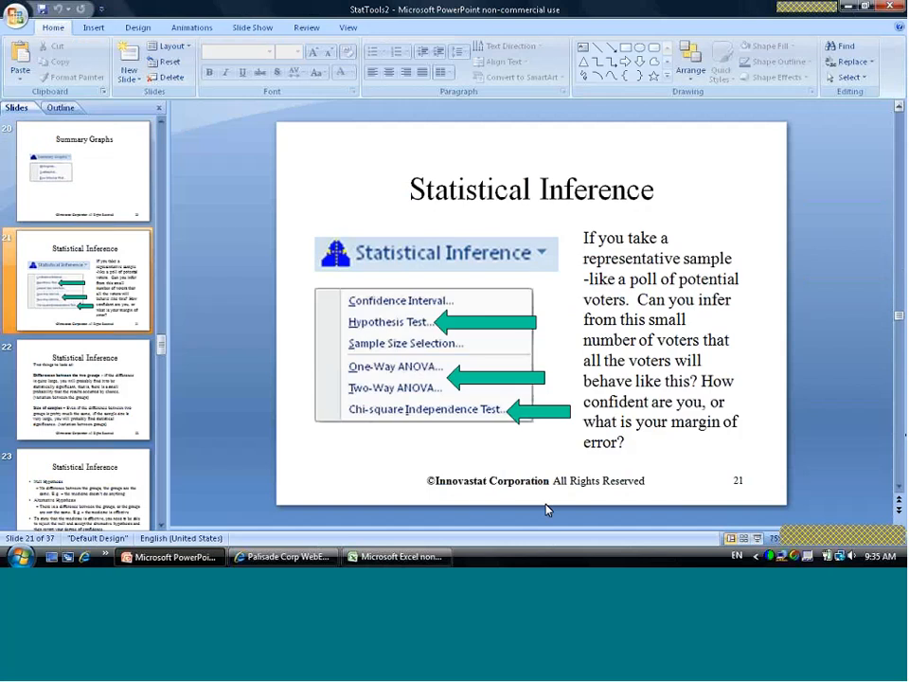
left_click(756, 538)
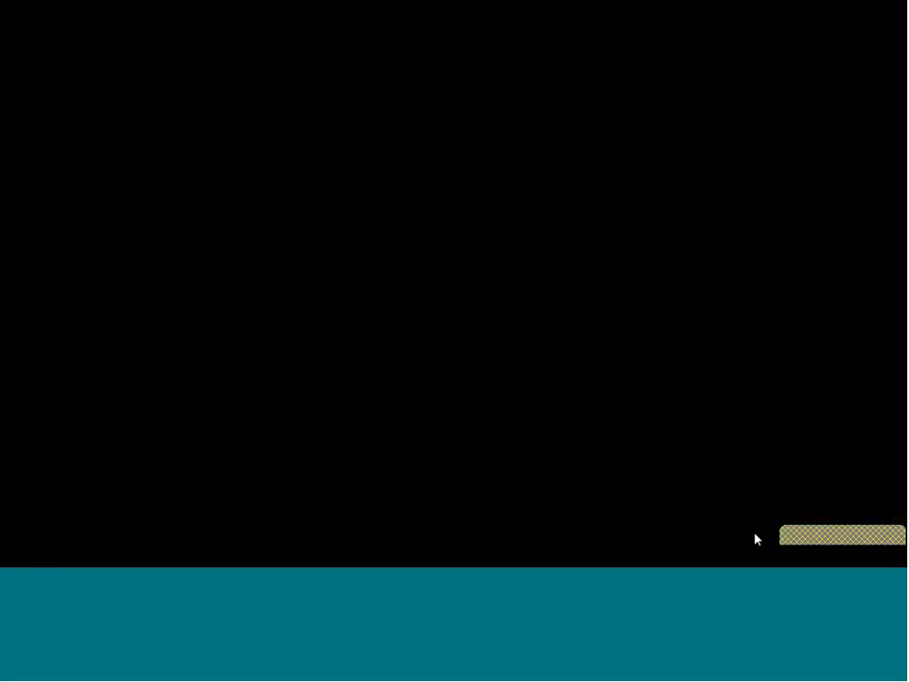
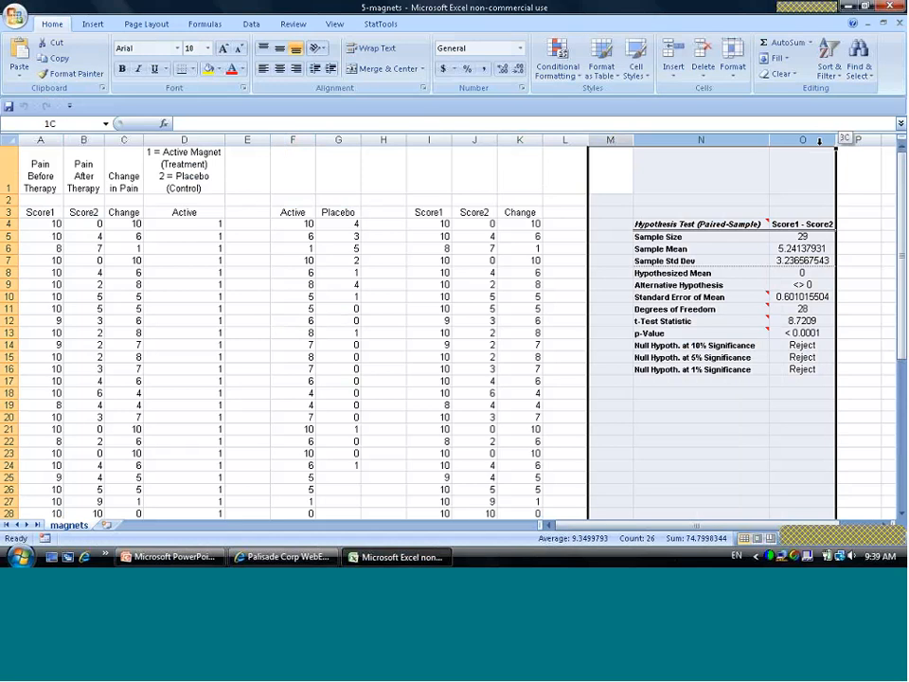
Step: Delete columns M to O containing the old paired-sample hypothesis test report from the magnets sheet
right_click(802, 140)
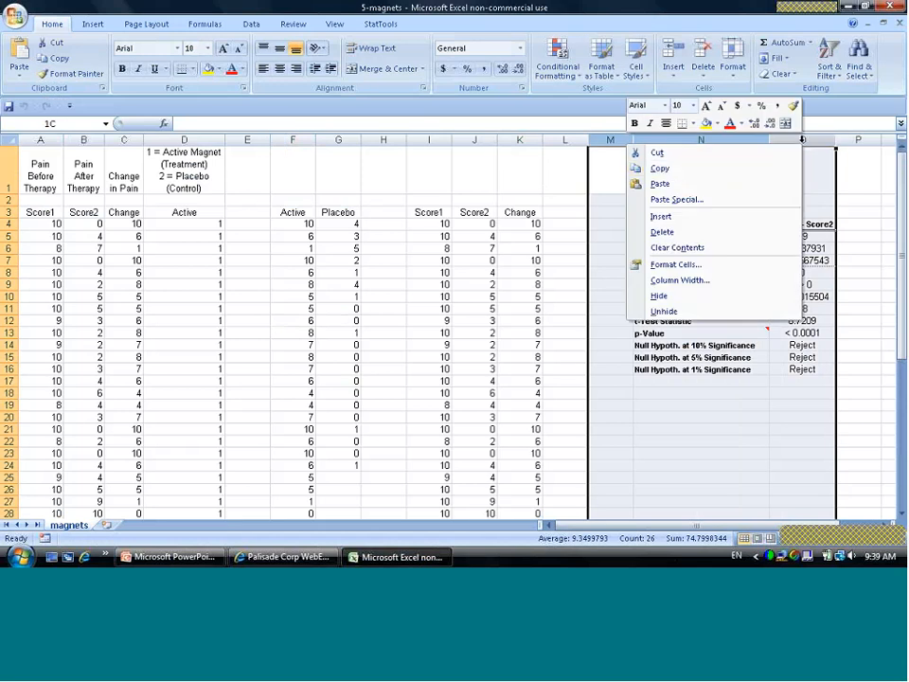
left_click(672, 233)
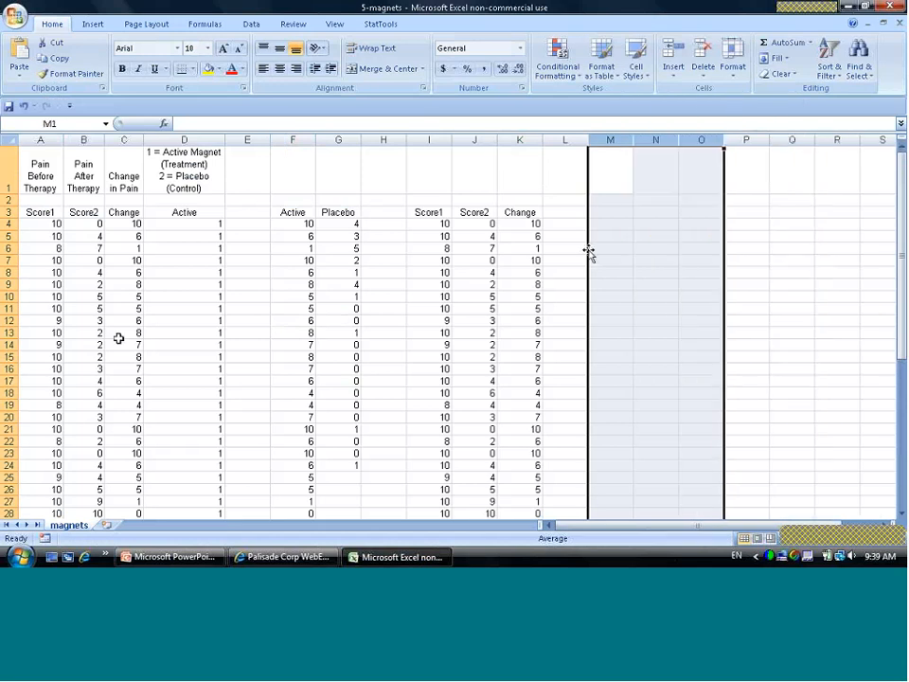
Step: Examine the first patient's record in row 4 of the magnets sheet, from Score1 through Score2 and Change to Active
left_click(60, 250)
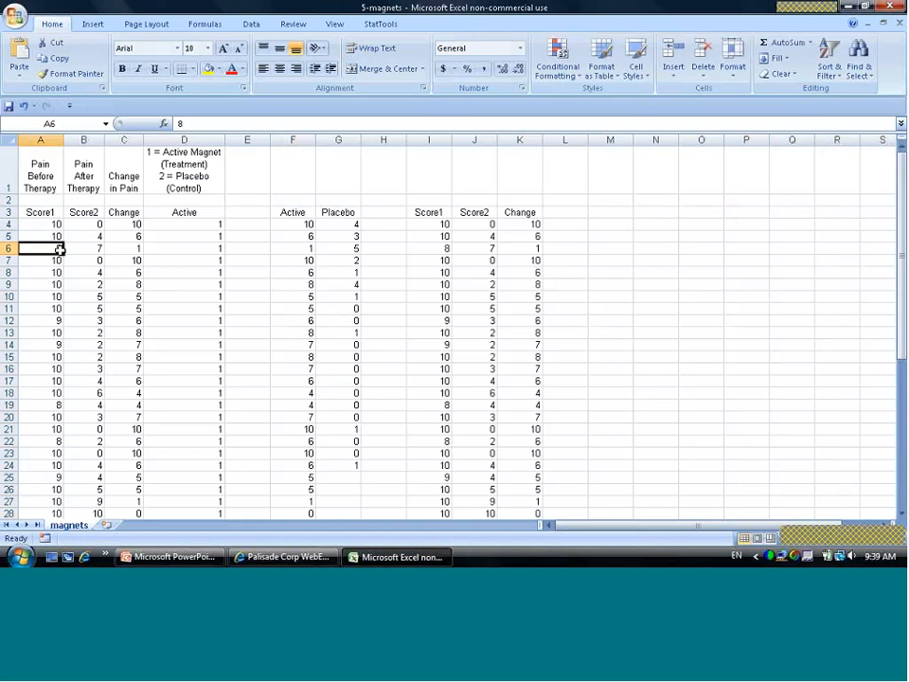
key("Up")
key("Up")
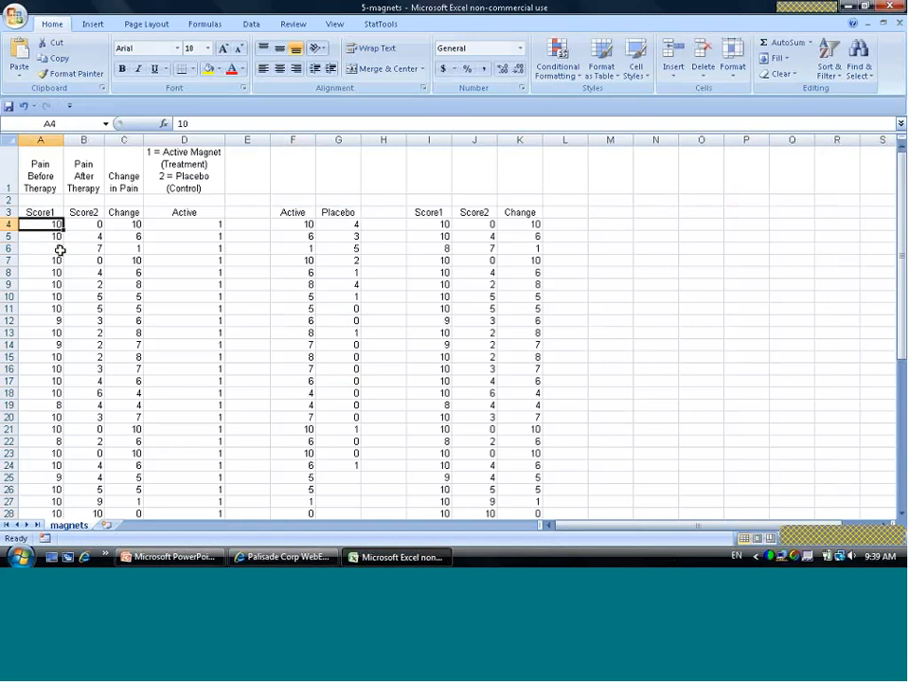
key("Down")
key("Up")
key("Right")
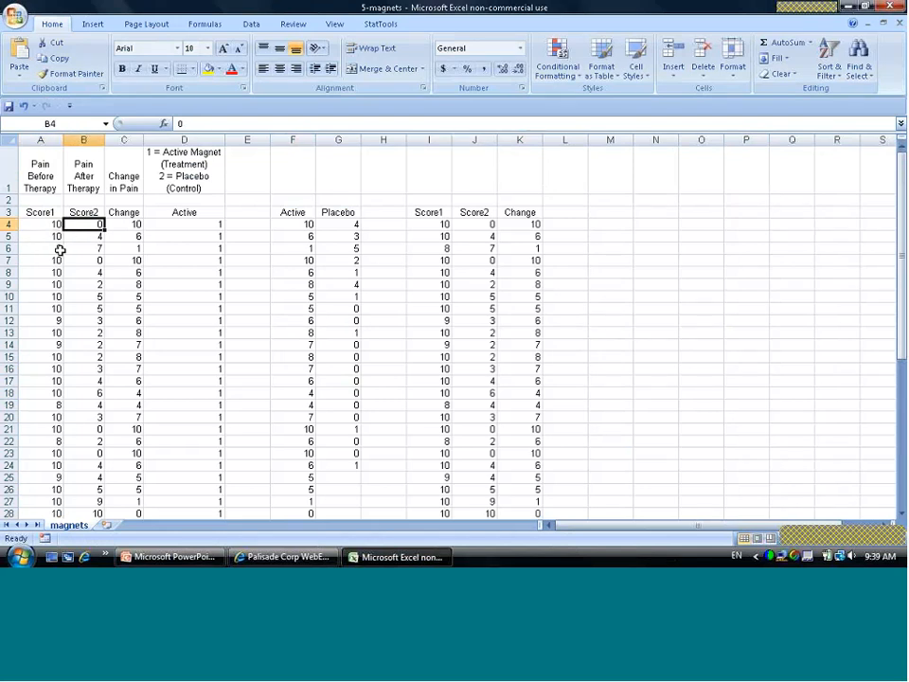
key("Right")
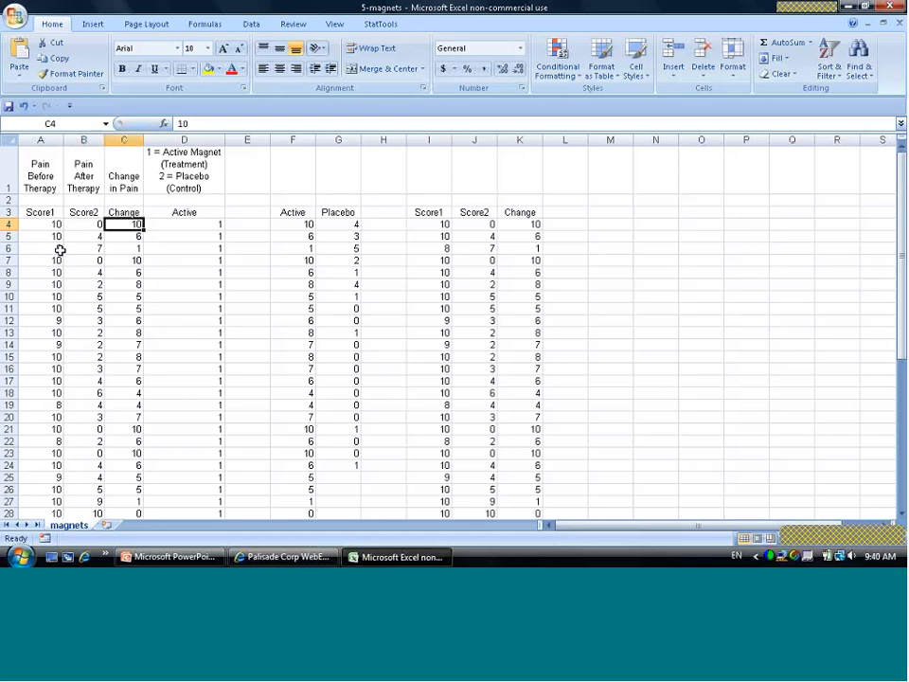
key("Right")
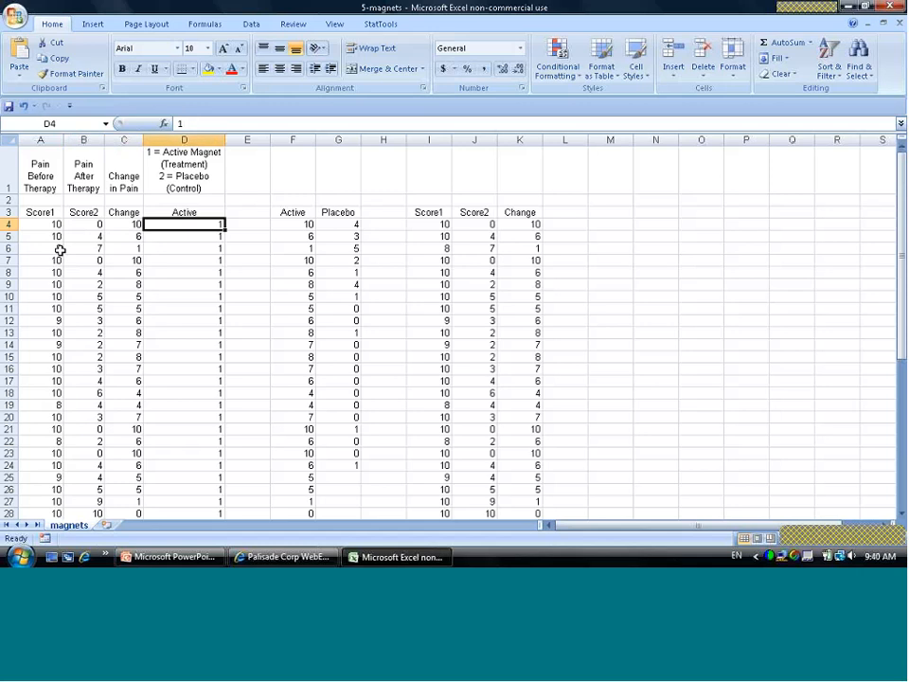
Step: Follow the Active column down to the first placebo patient, examine that patient's scores and change, and return to the sheet's beginning
key("Down")
key("Down")
key("Down")
key("Down")
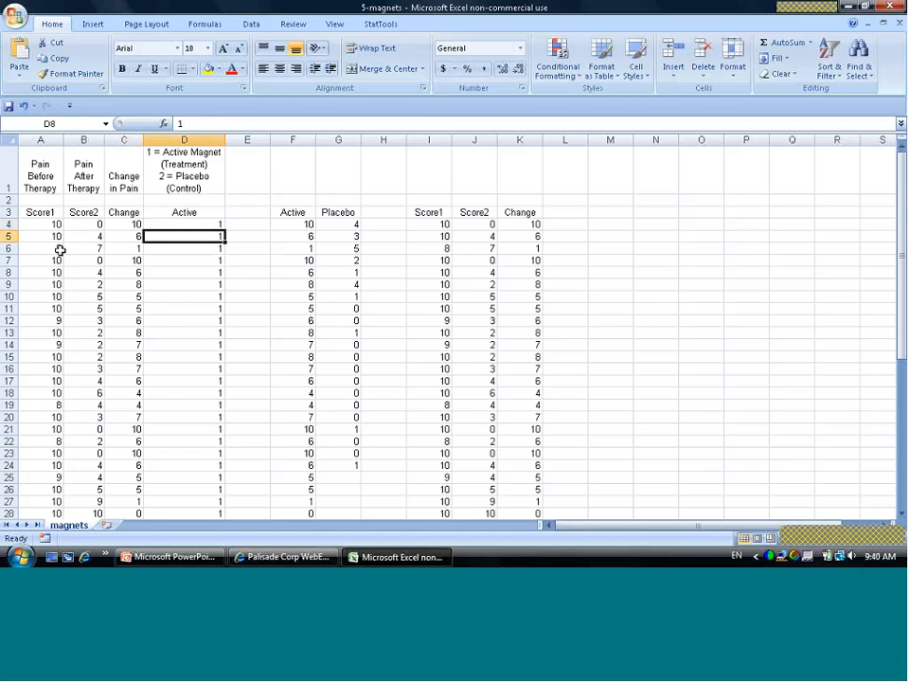
key("Down")
key("Down")
key("Down")
key("Down")
key("Down")
key("Down")
key("Down")
key("Down")
key("Down")
key("Down")
key("Down")
key("Down")
key("Down")
key("Down")
key("Down")
key("Down")
key("Down")
key("Down")
key("Down")
key("Down")
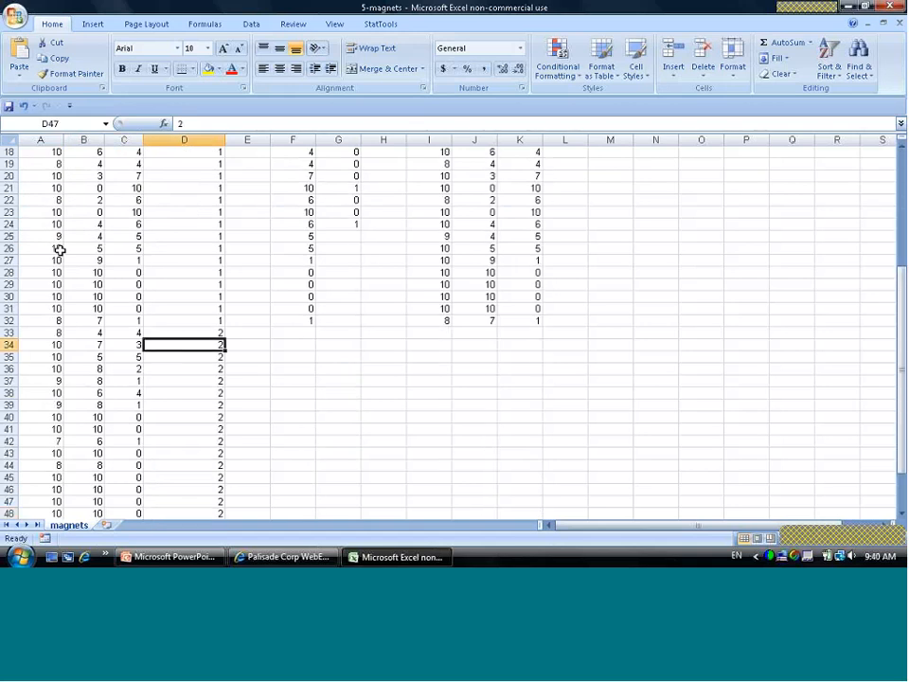
key("Up")
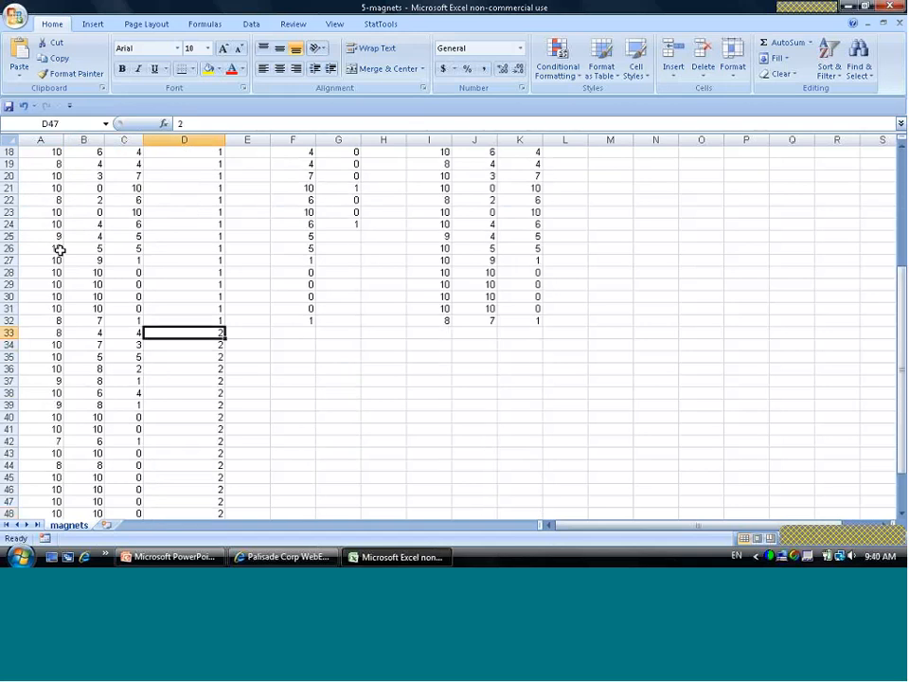
key("Left")
key("Left")
key("Left")
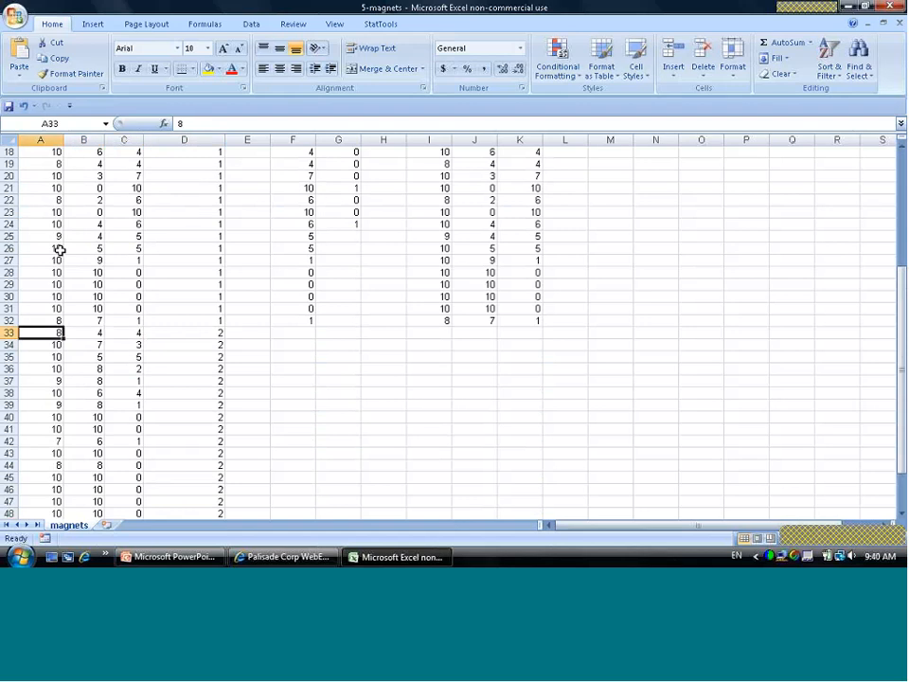
key("Right")
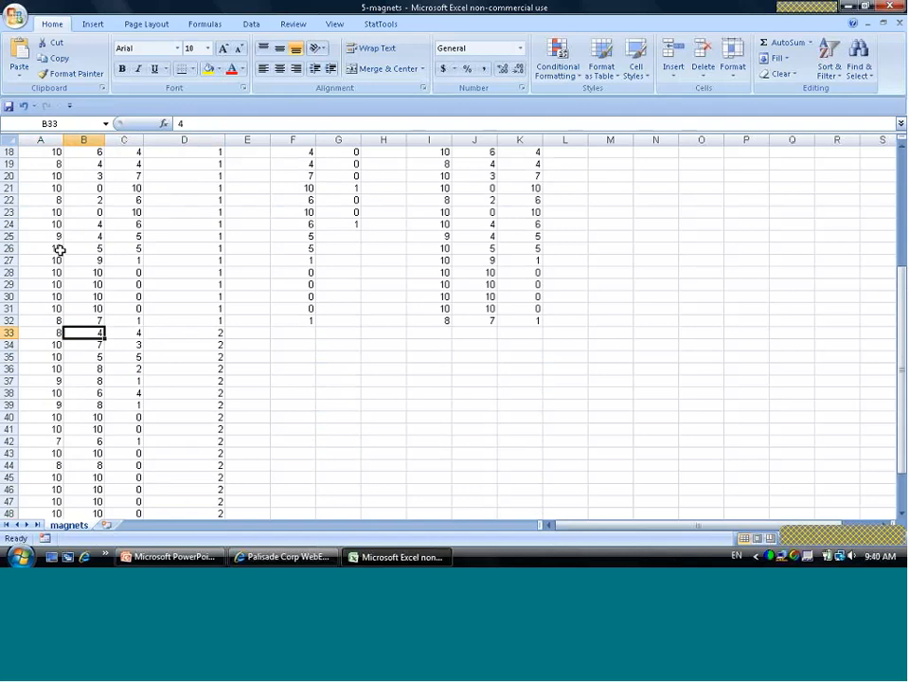
key("Right")
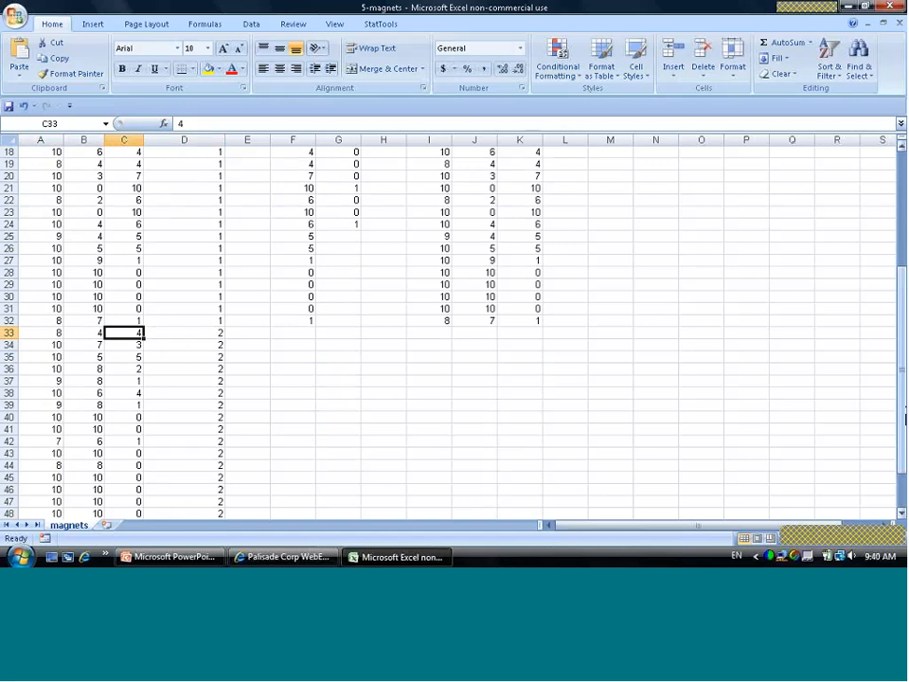
left_click_drag(904, 416, 662, 326)
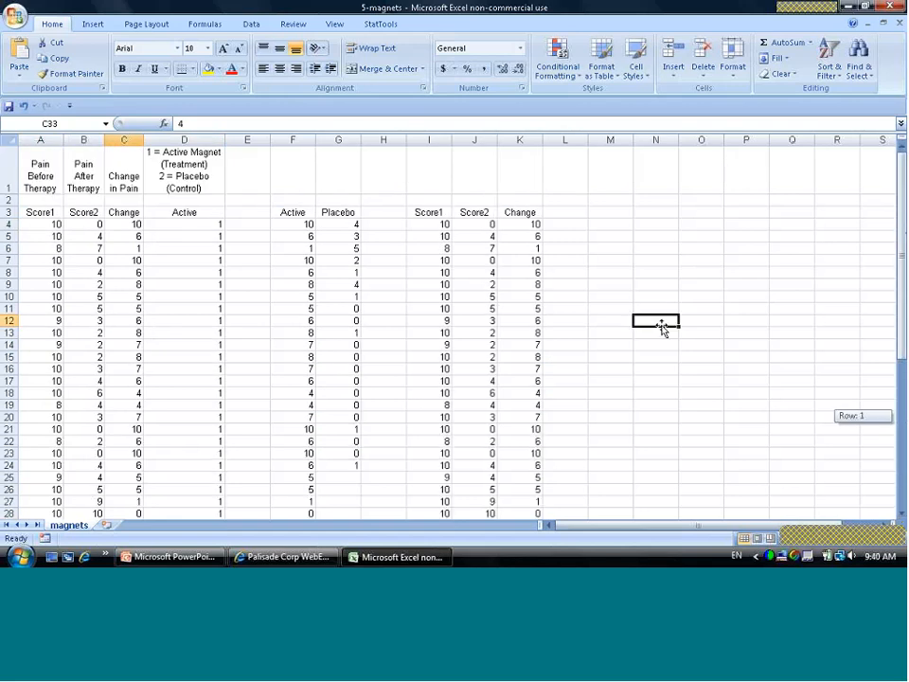
left_click(663, 327)
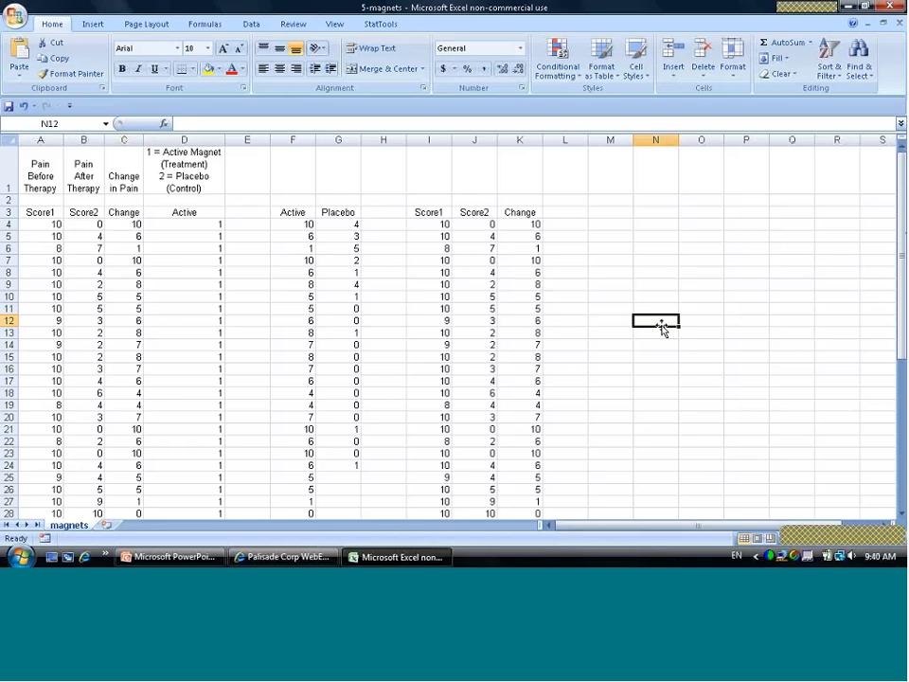
left_click(314, 284)
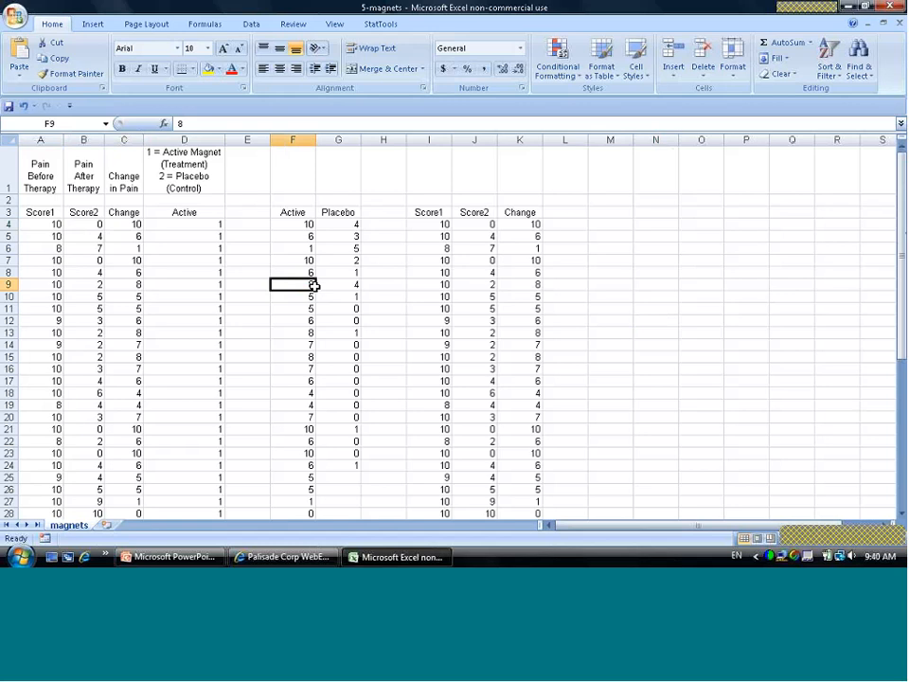
left_click(295, 236)
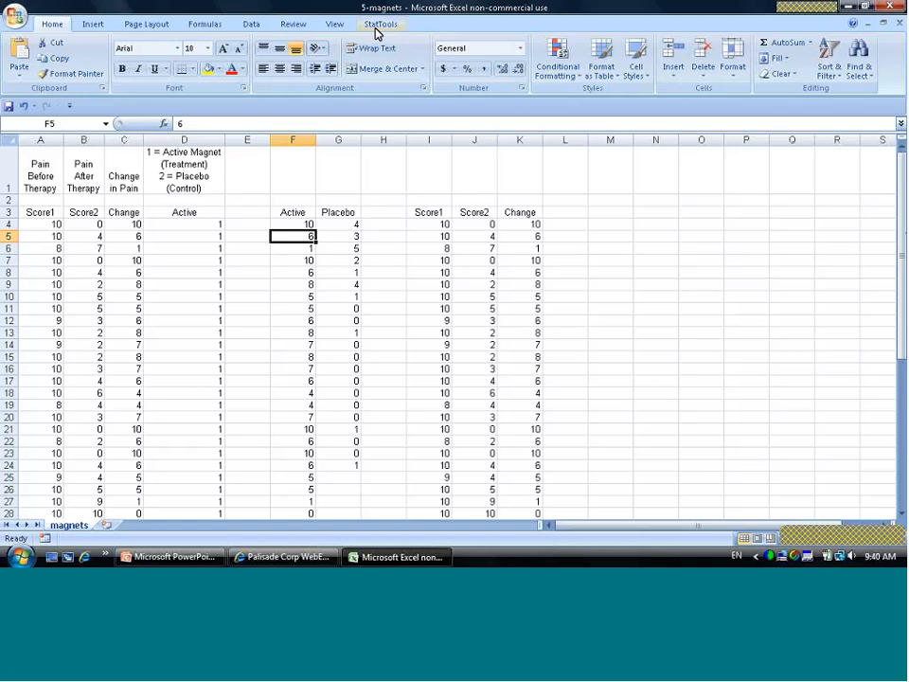
left_click(378, 30)
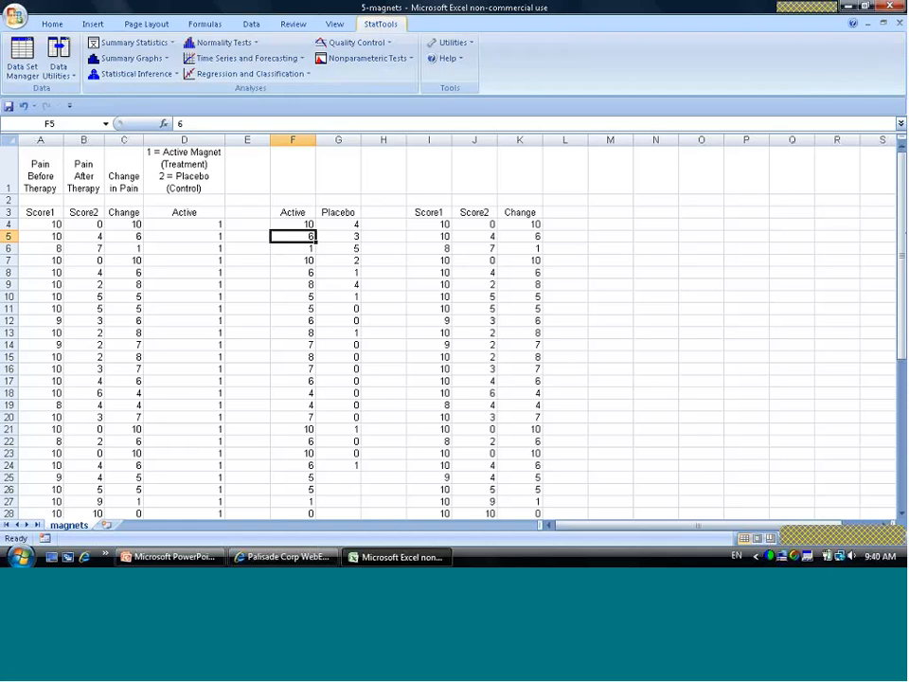
left_click(27, 74)
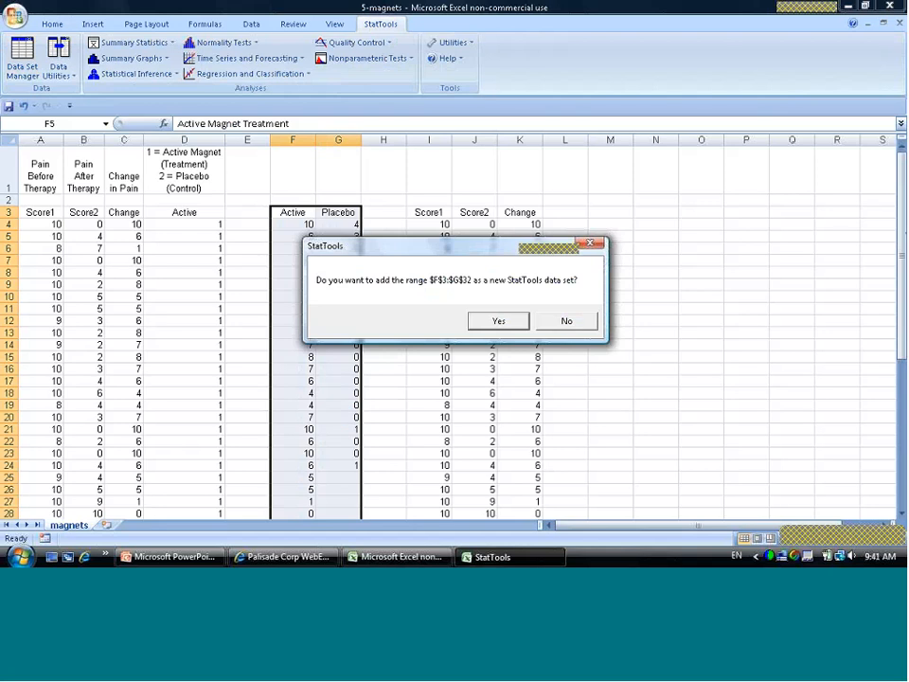
left_click(496, 321)
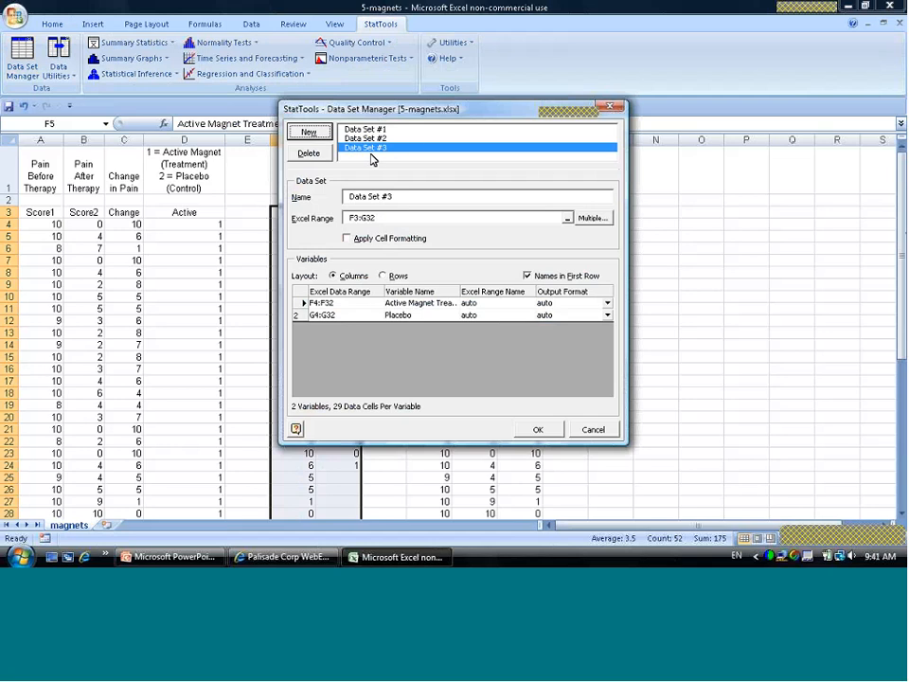
left_click(320, 157)
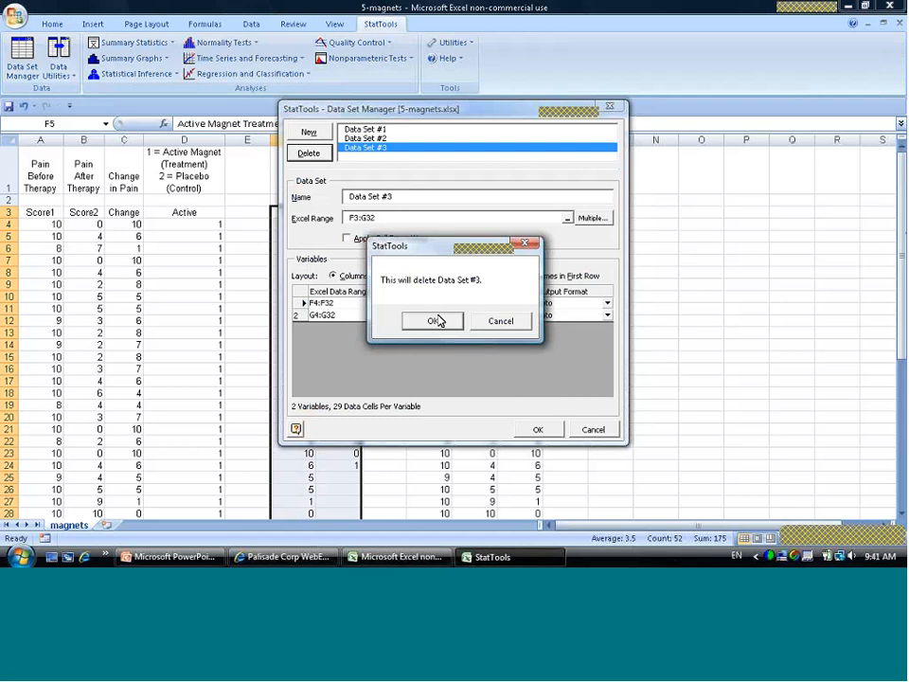
left_click(434, 321)
left_click(311, 155)
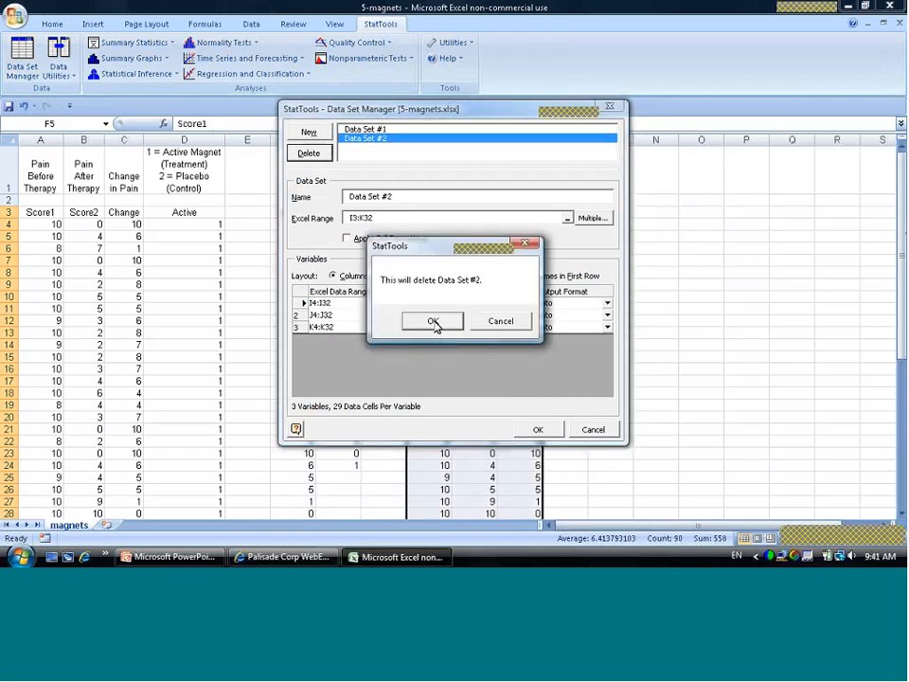
left_click(431, 321)
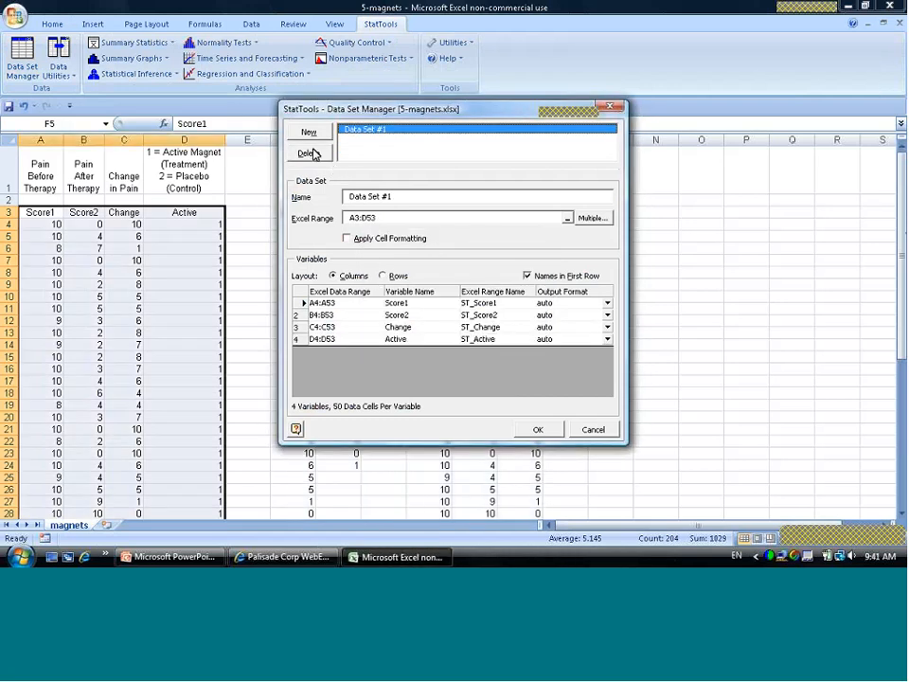
left_click(313, 153)
left_click(431, 320)
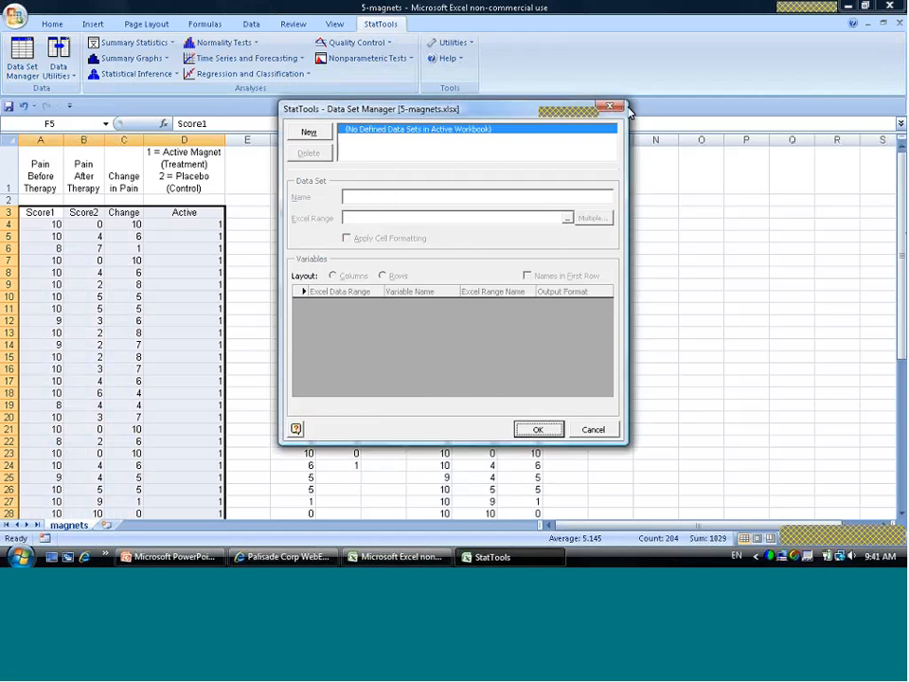
left_click(610, 106)
Step: Add the Active and Placebo range F3:G32 as a new StatTools data set, and review the three defined data sets before confirming
left_click(322, 293)
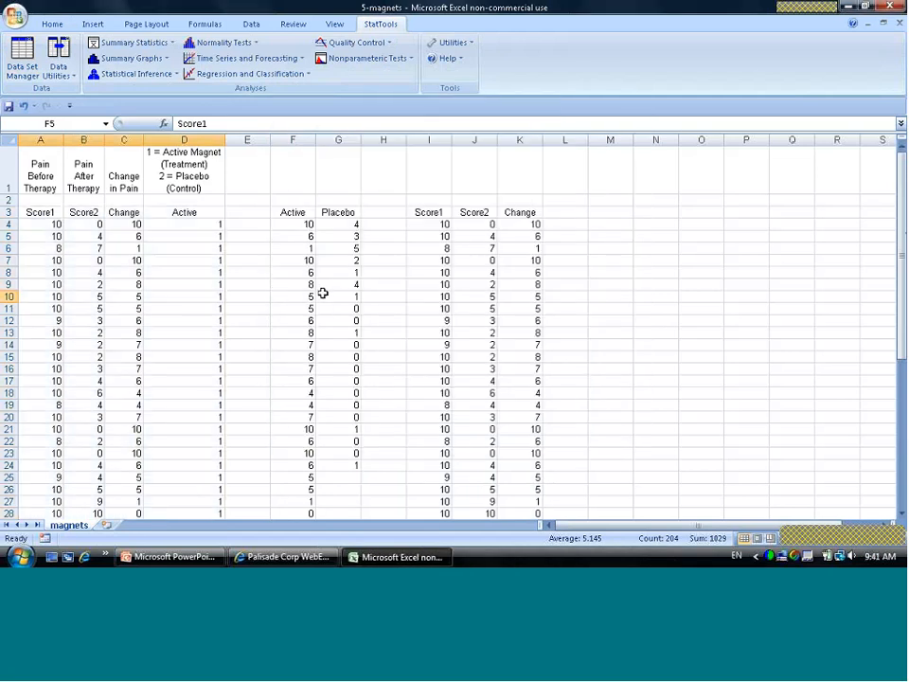
left_click(24, 59)
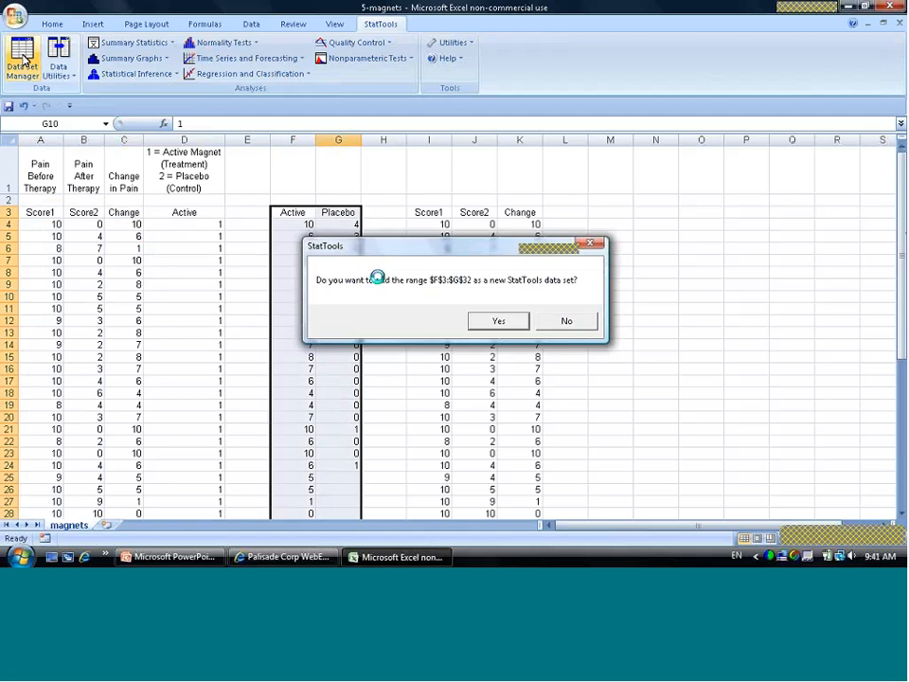
left_click(519, 321)
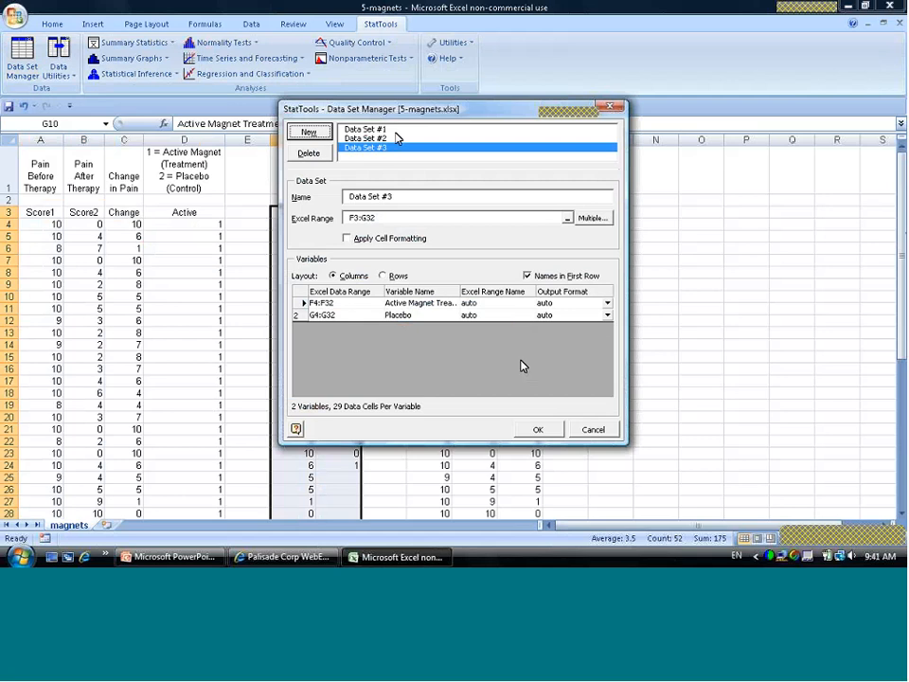
left_click(364, 130)
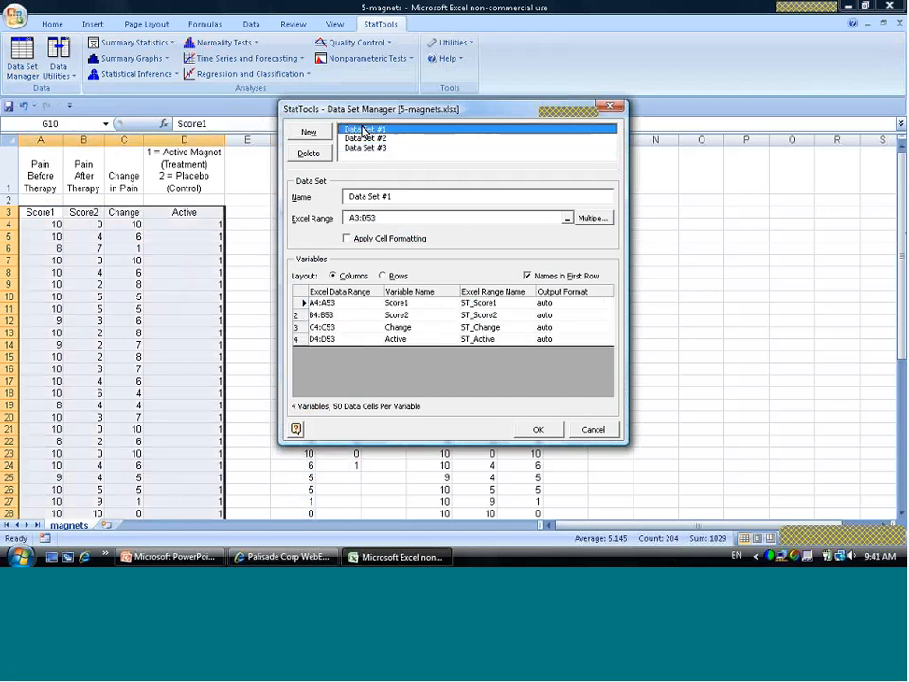
left_click(368, 139)
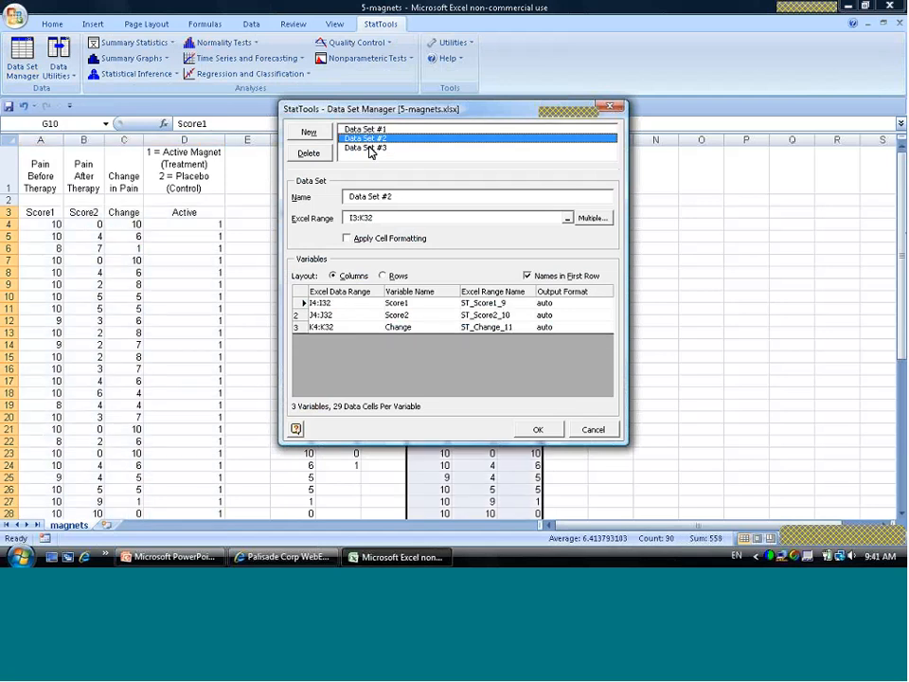
left_click(369, 148)
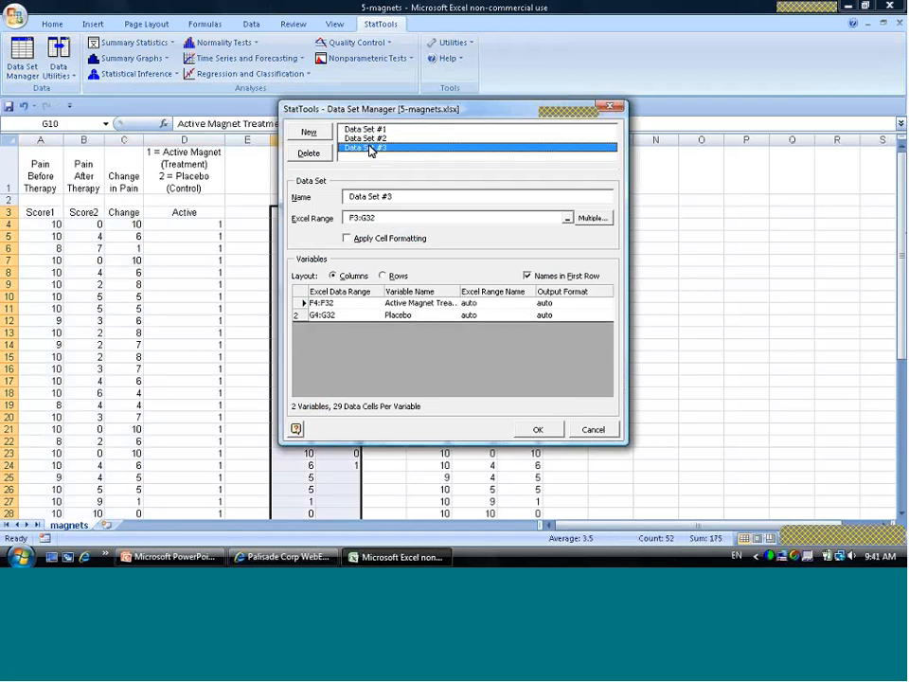
left_click(538, 429)
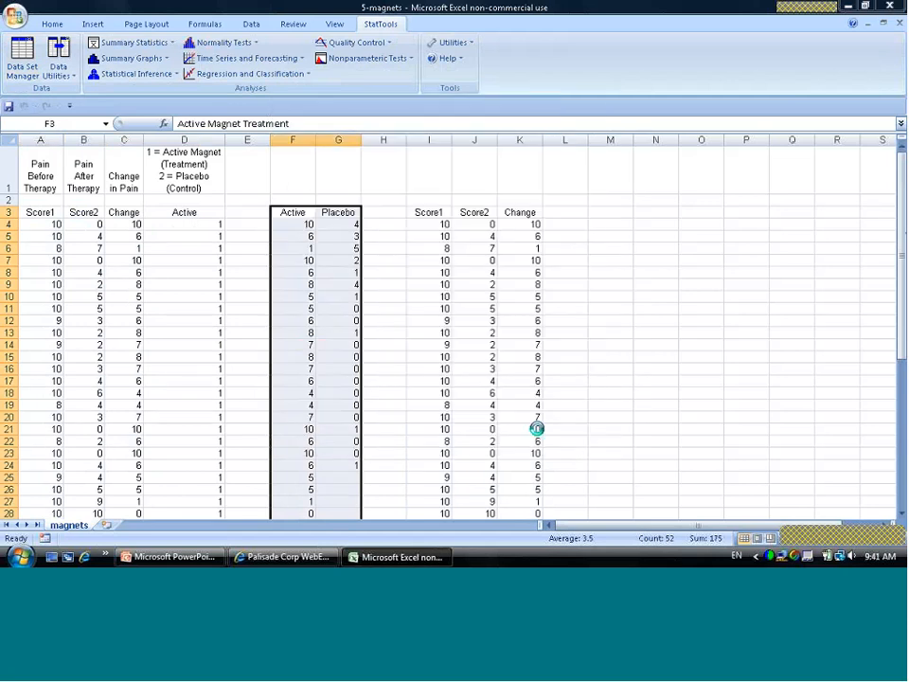
Step: Run a StatTools two-sample hypothesis test on Score1 and Score2 of Data Set #2 in that order, placing the report at N2
left_click(352, 369)
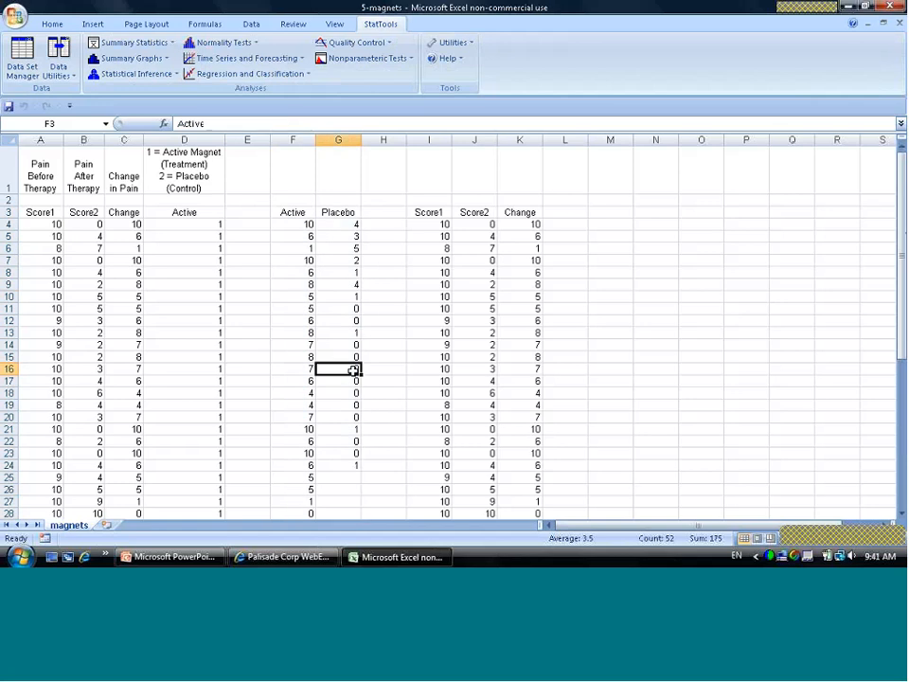
left_click(176, 76)
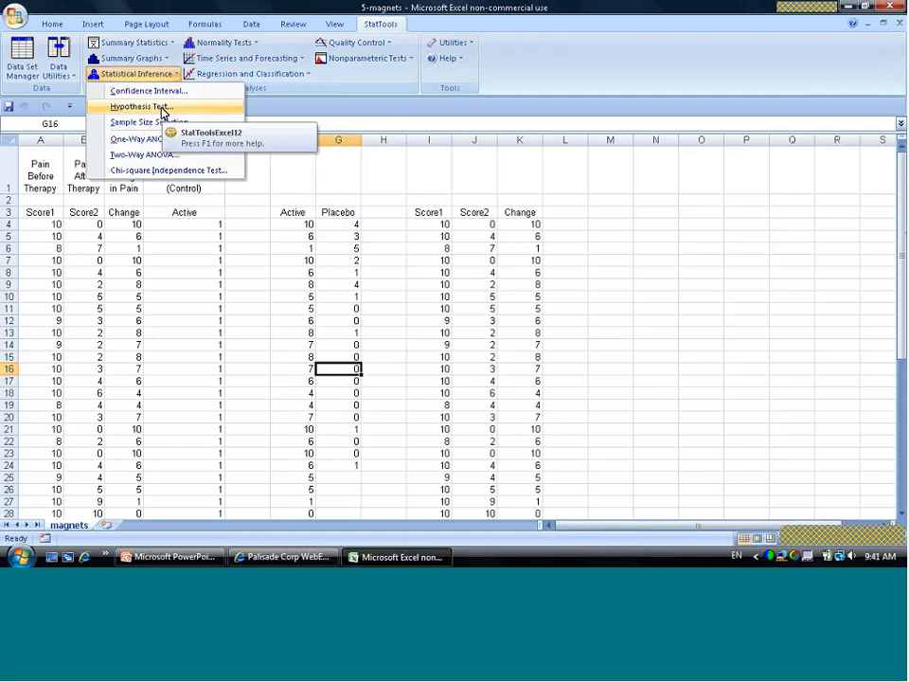
left_click(163, 107)
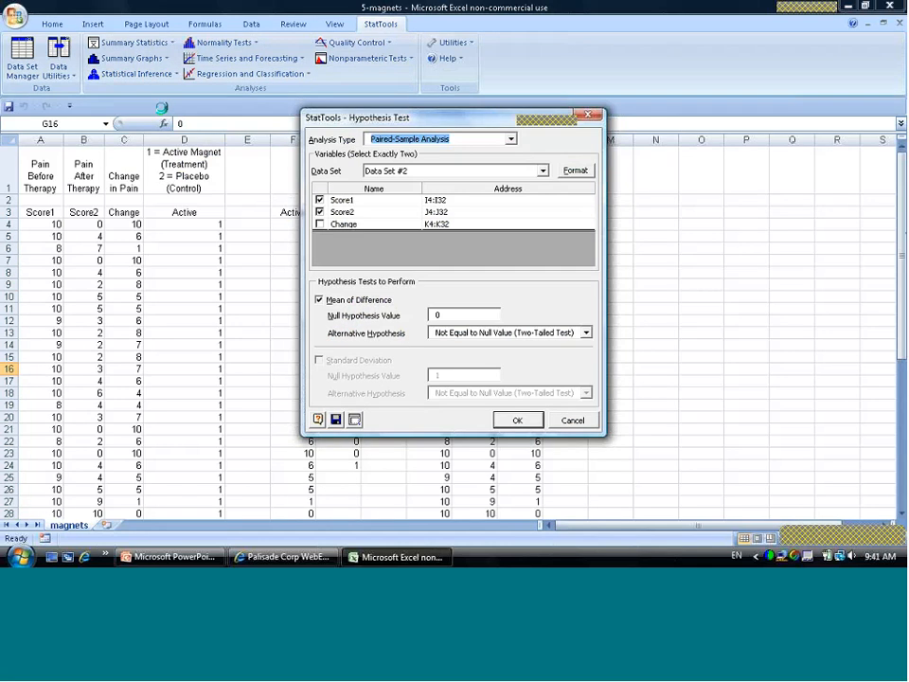
left_click(510, 139)
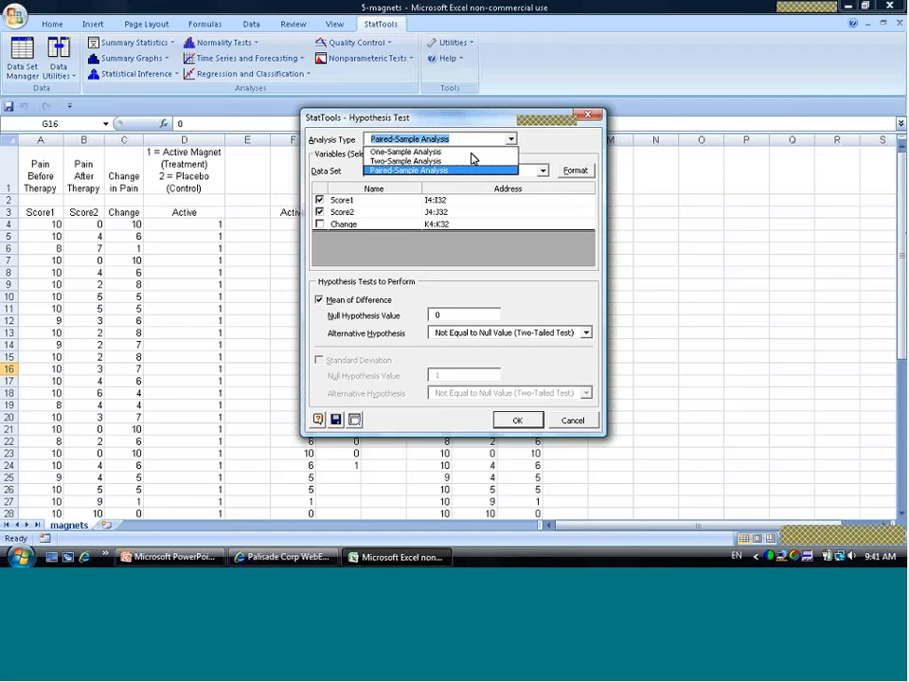
left_click(460, 164)
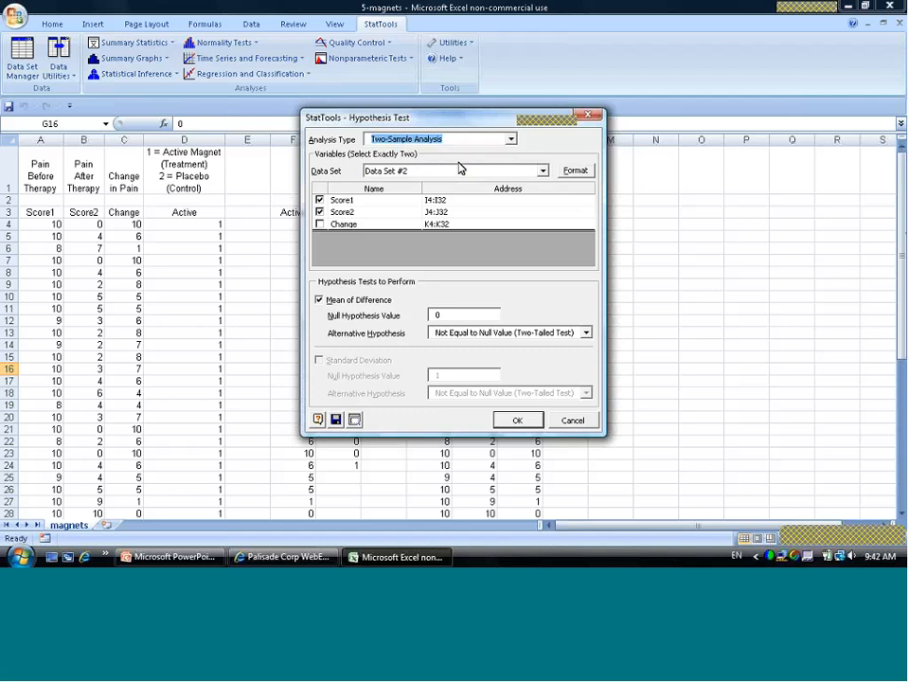
left_click(519, 419)
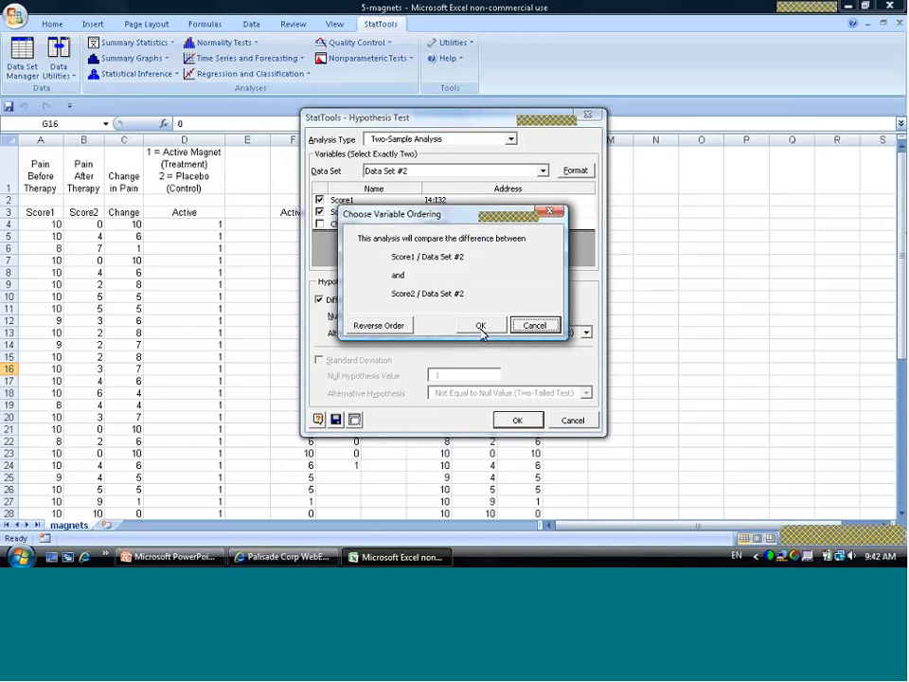
left_click(480, 325)
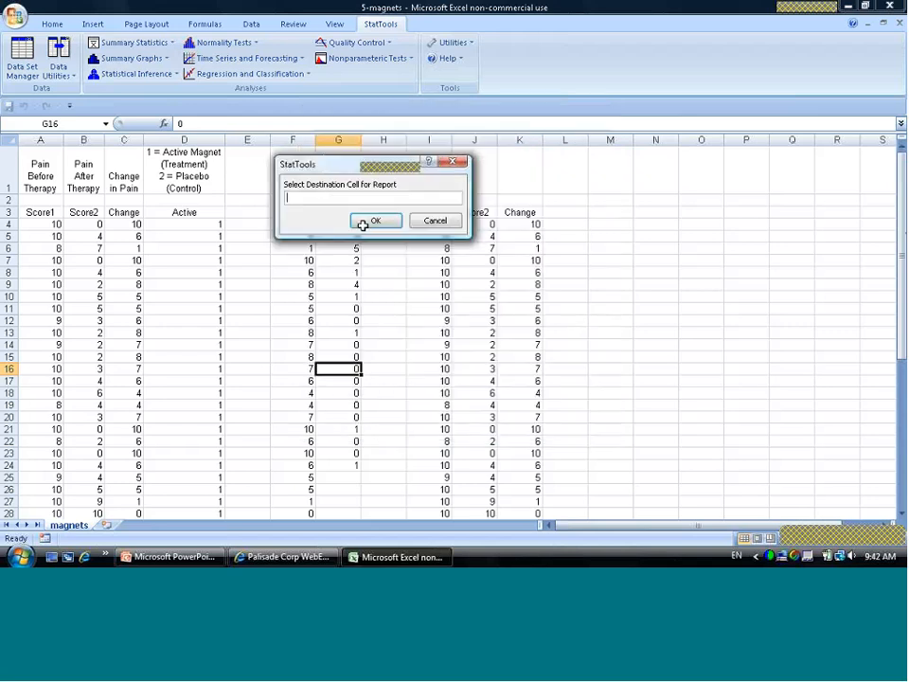
left_click(652, 201)
left_click(375, 221)
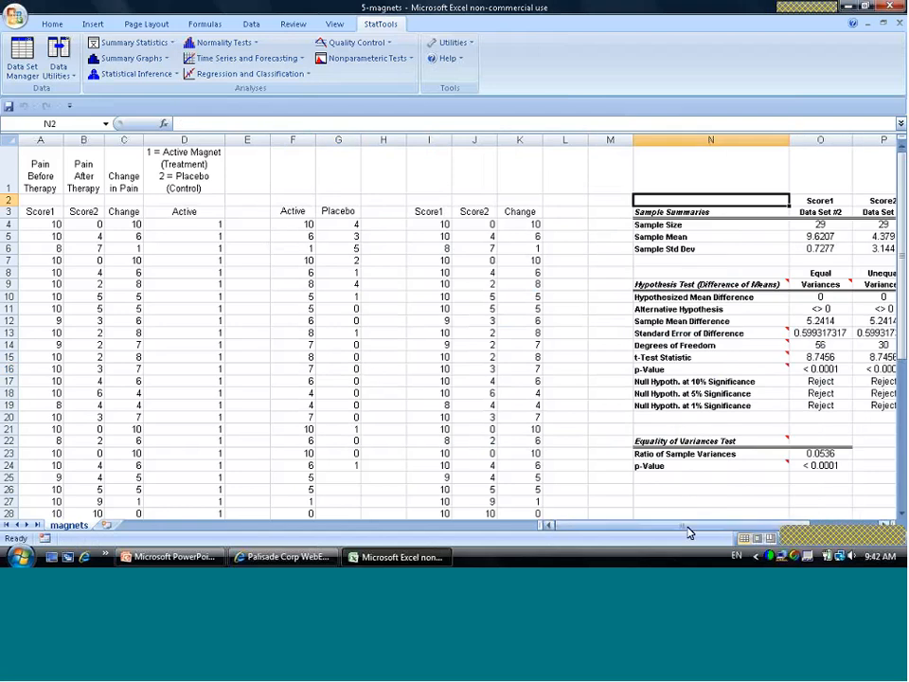
Step: Examine the t-test statistic and p-value for equal variances in the hypothesis test report
left_click_drag(685, 528, 706, 532)
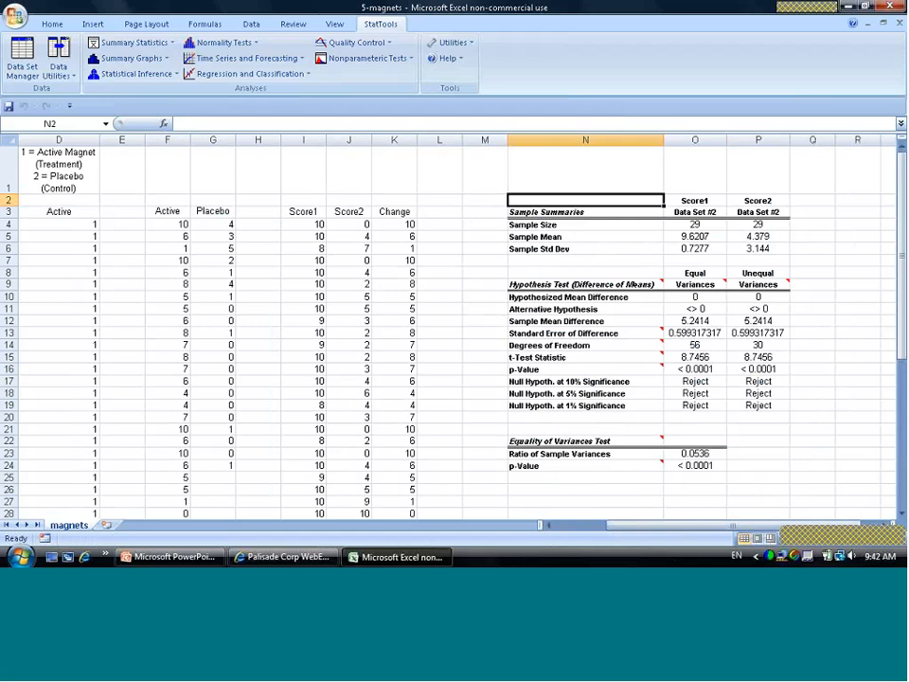
left_click(688, 357)
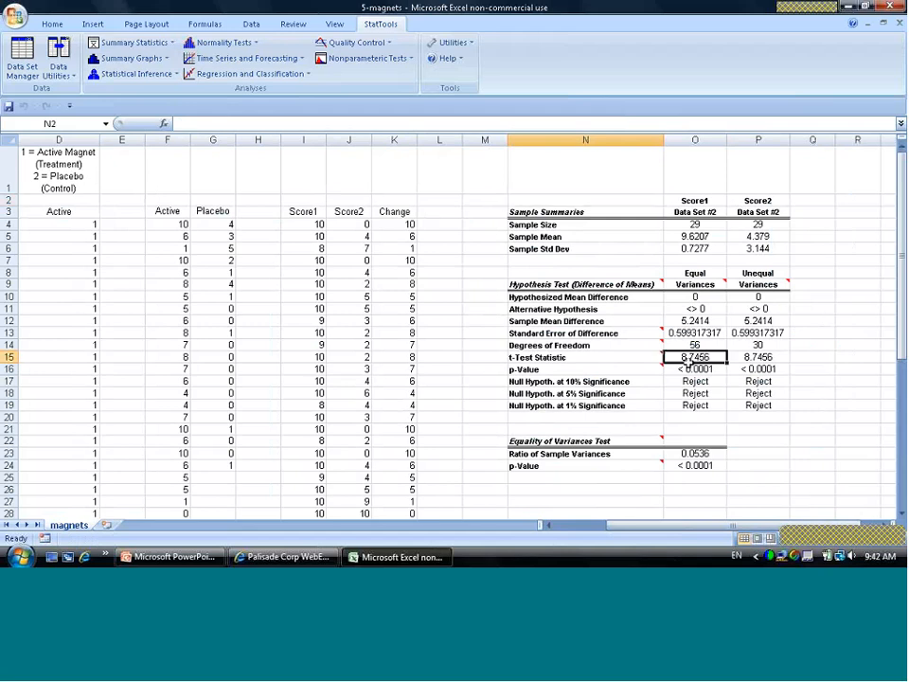
left_click(689, 372)
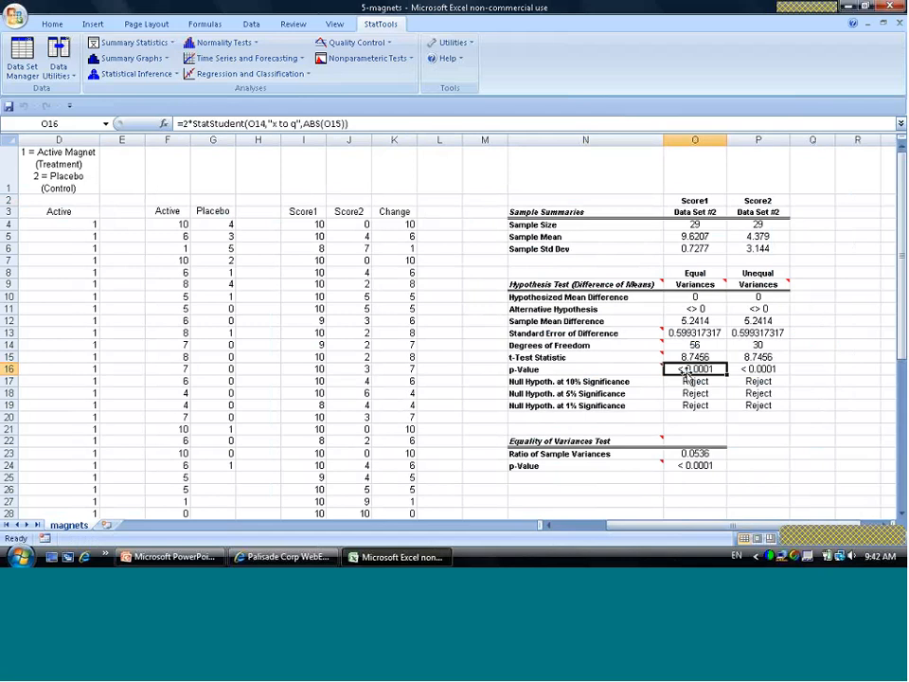
mouse_move(642, 359)
left_click(449, 304)
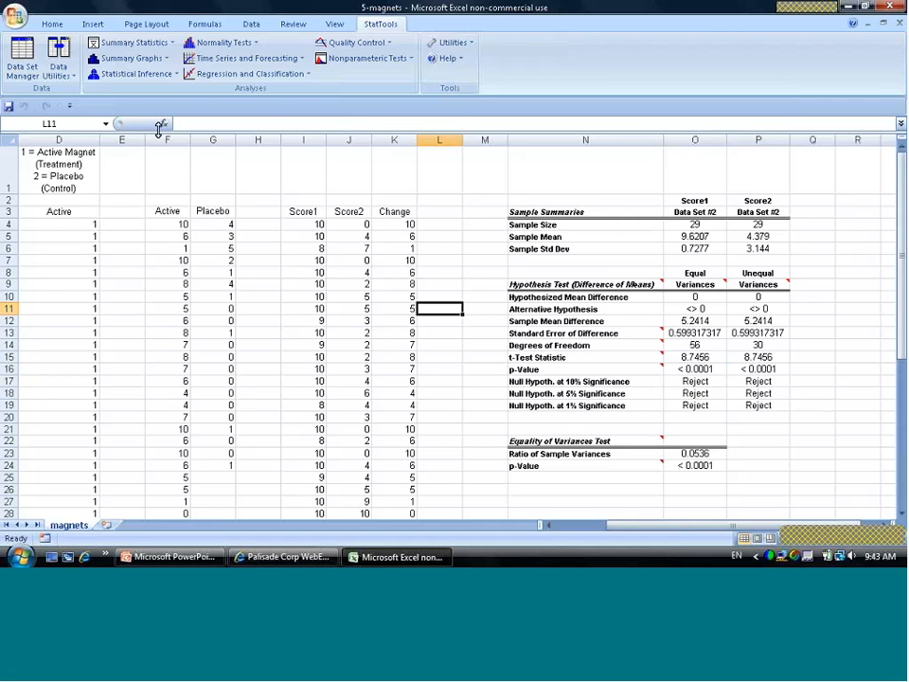
Step: Look over the nonparametric tests that StatTools offers without starting any of them
right_click(412, 65)
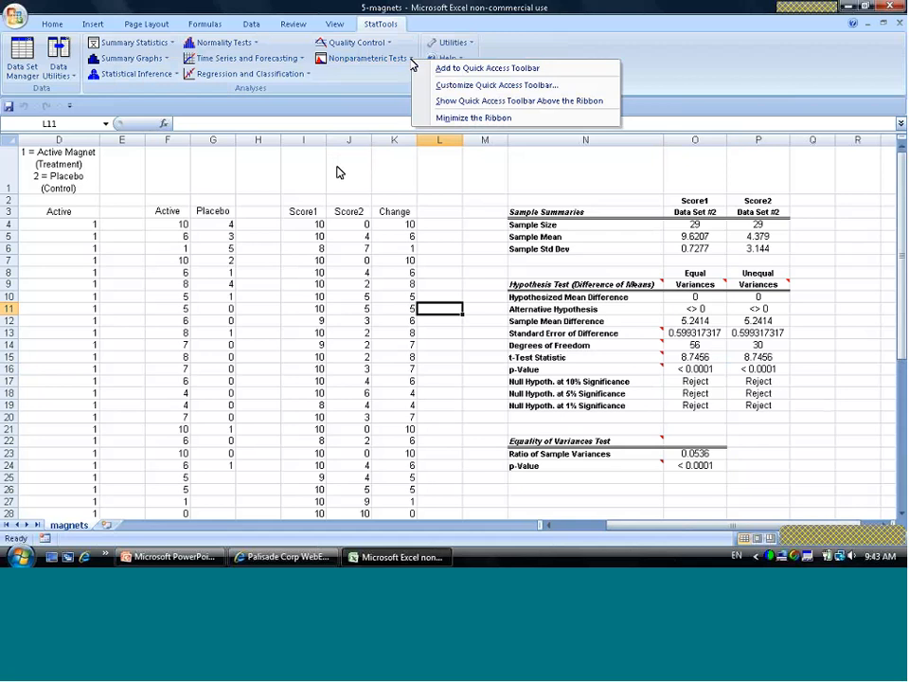
left_click(340, 172)
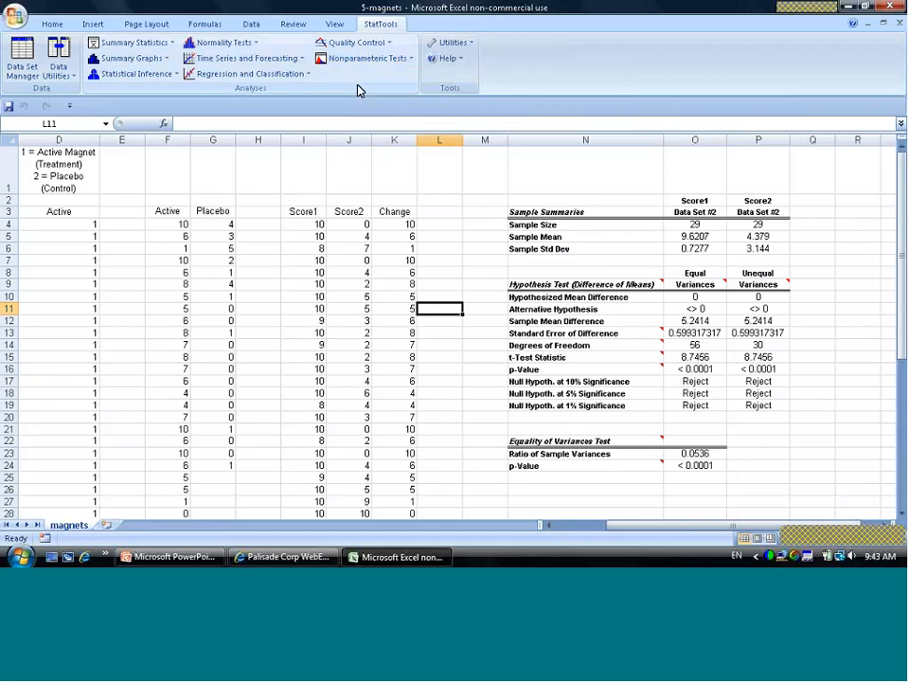
left_click(369, 60)
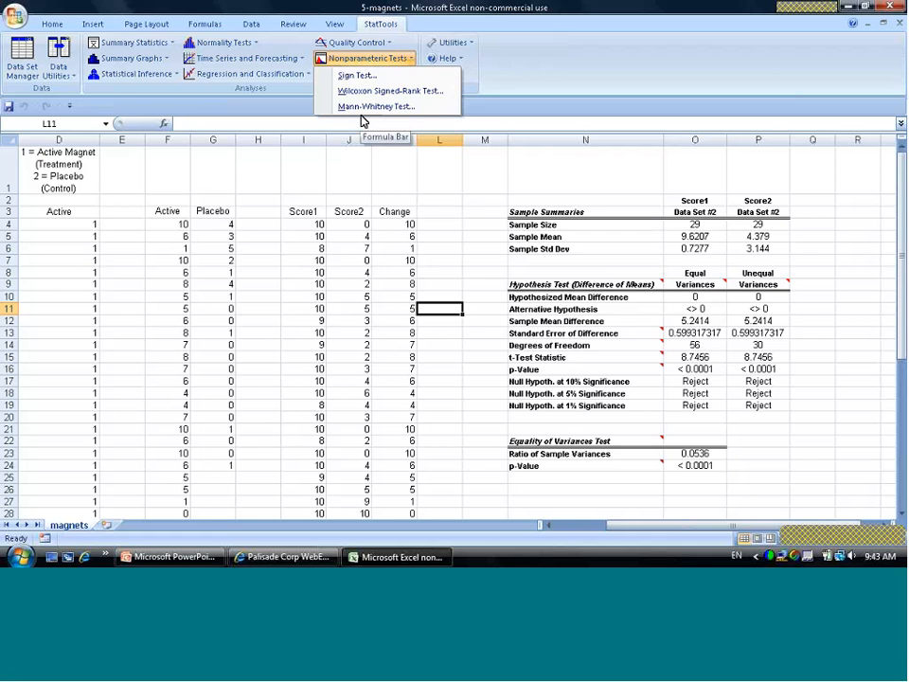
left_click(385, 174)
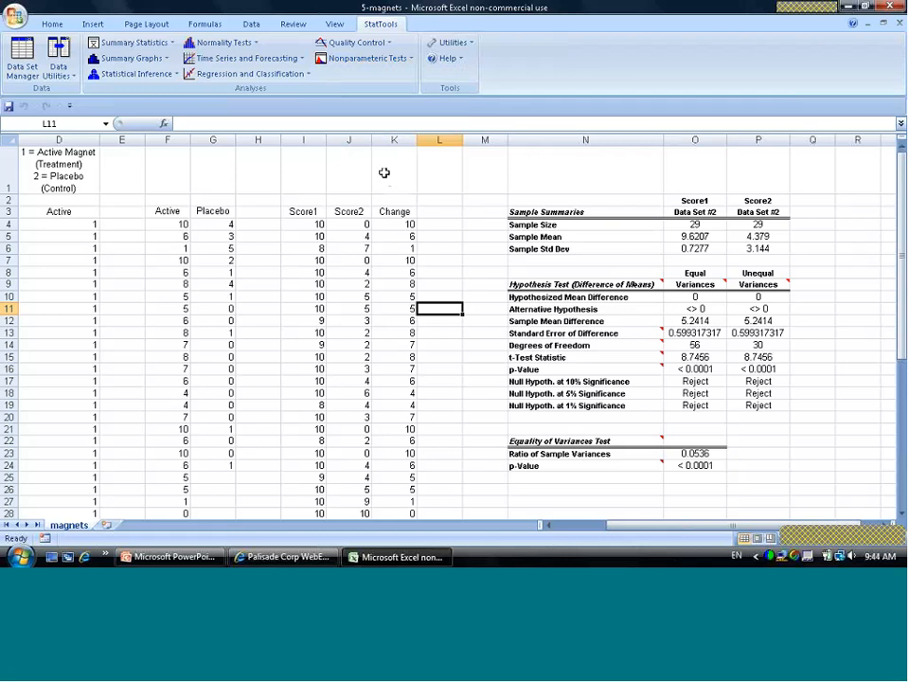
Step: Close the 5-magnets workbook without saving and open the 6-chi-square workbook from the Webcast folder
left_click(258, 171)
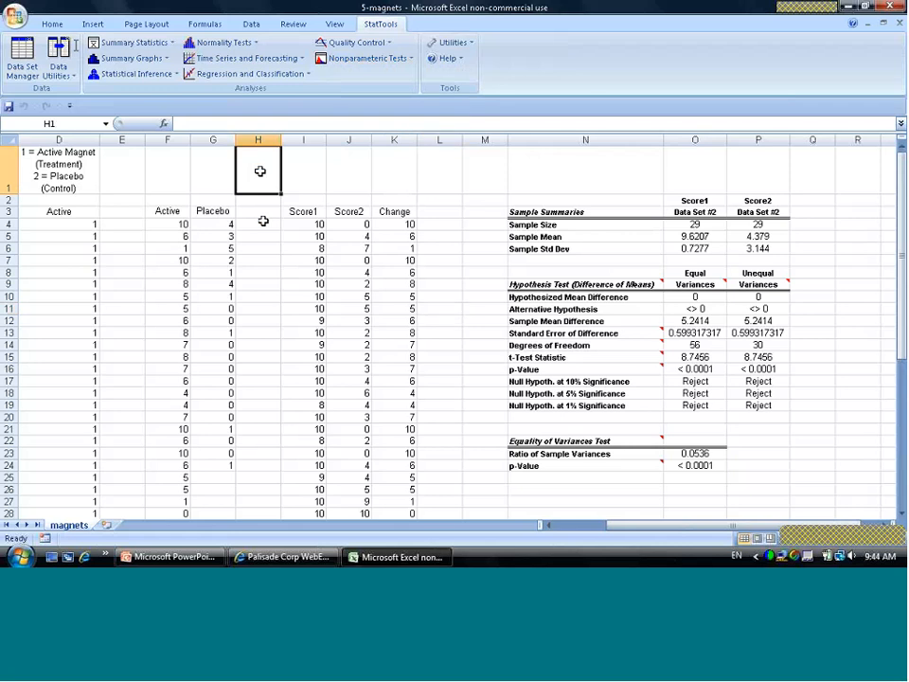
left_click(17, 15)
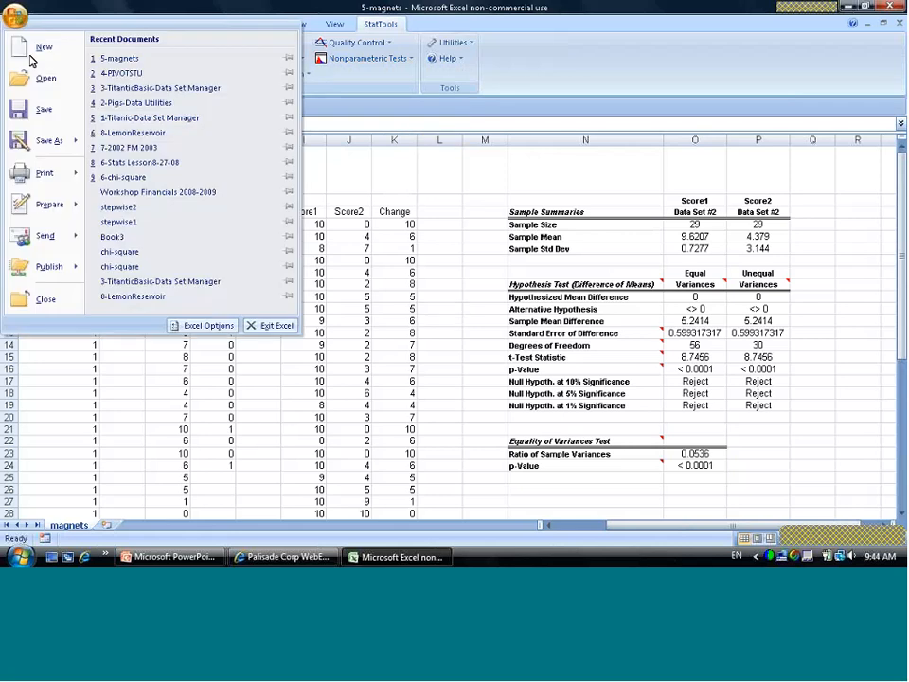
left_click(62, 308)
left_click(456, 312)
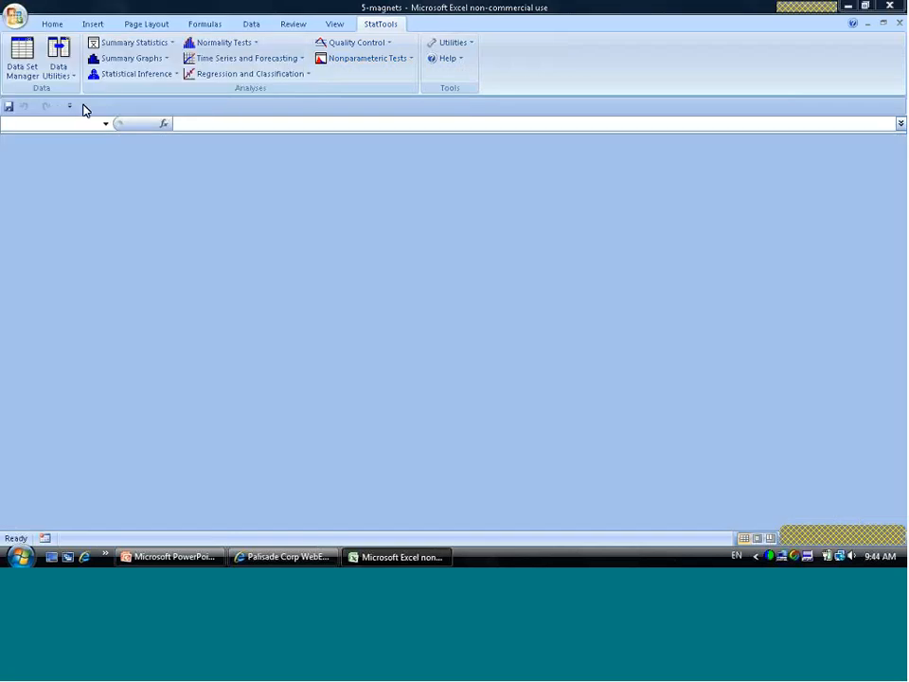
left_click(16, 15)
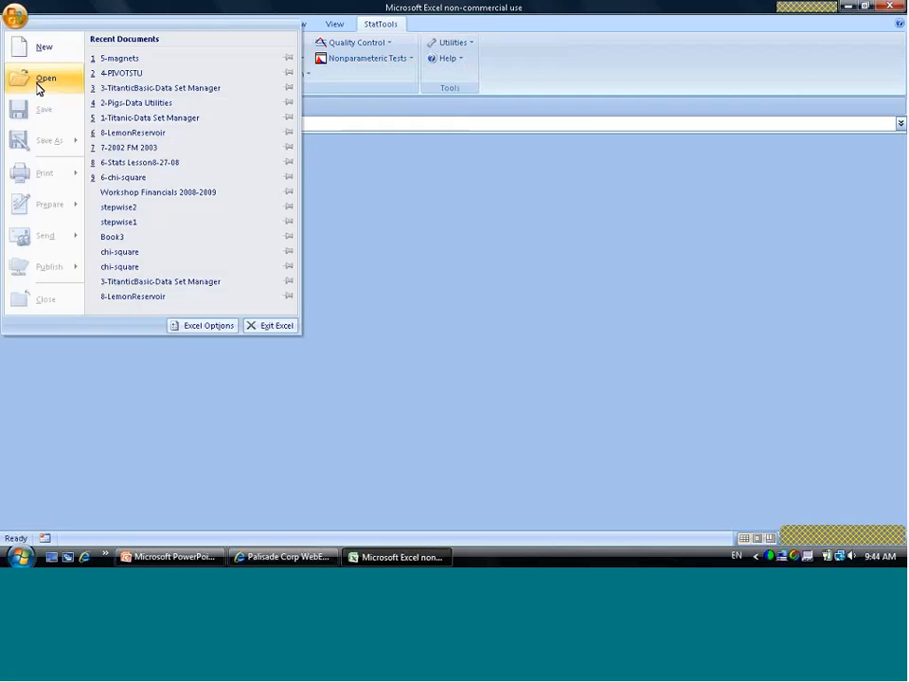
left_click(42, 81)
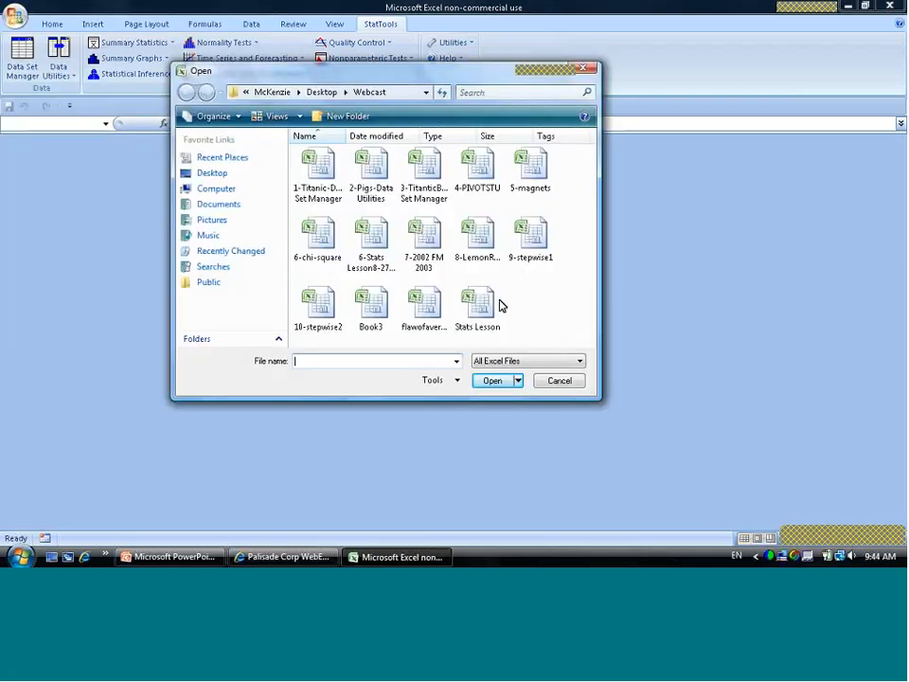
left_click(309, 246)
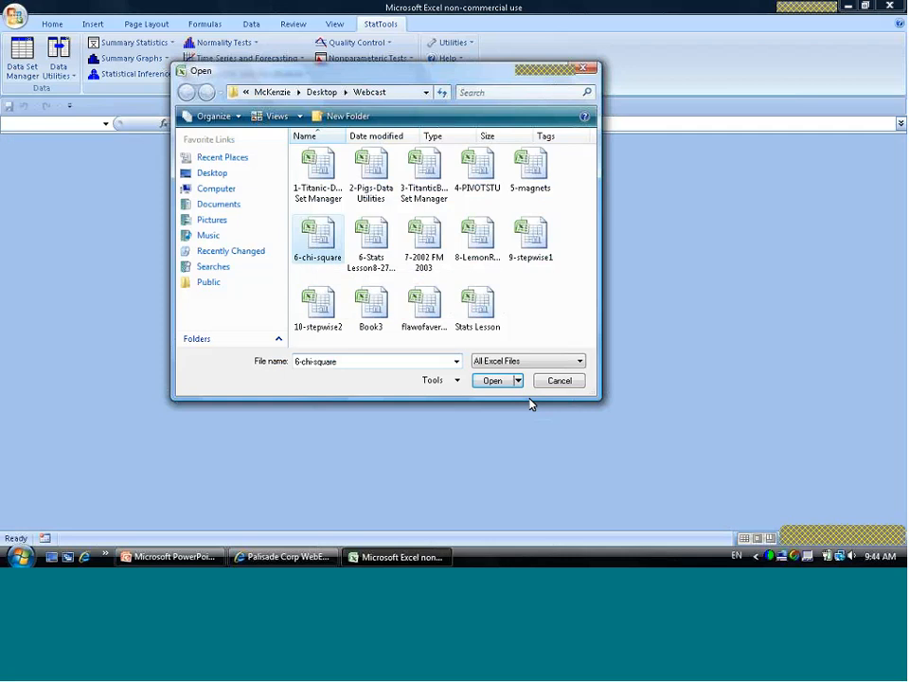
left_click(499, 381)
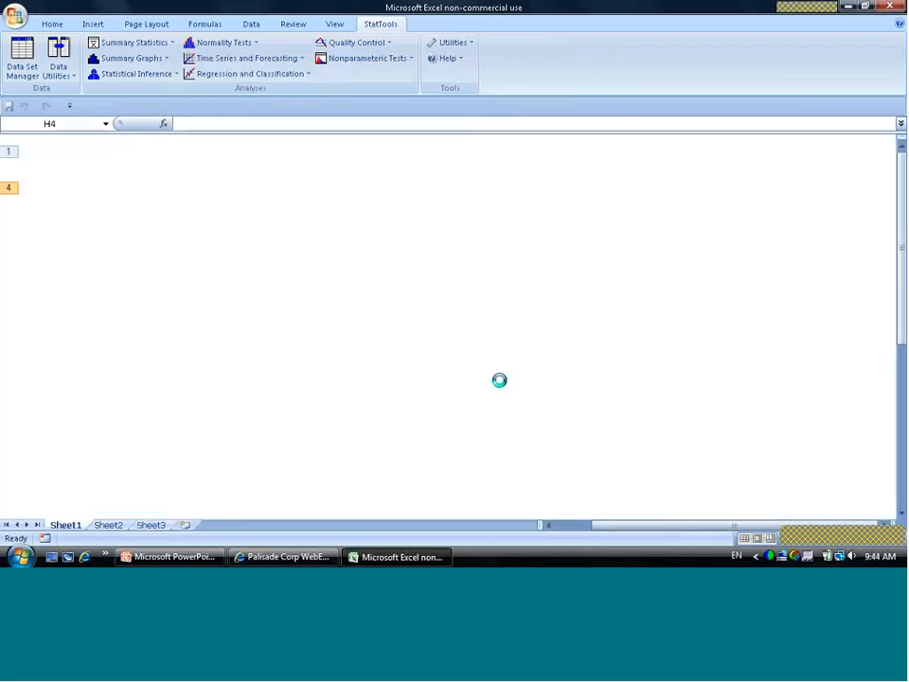
left_click_drag(619, 527, 410, 223)
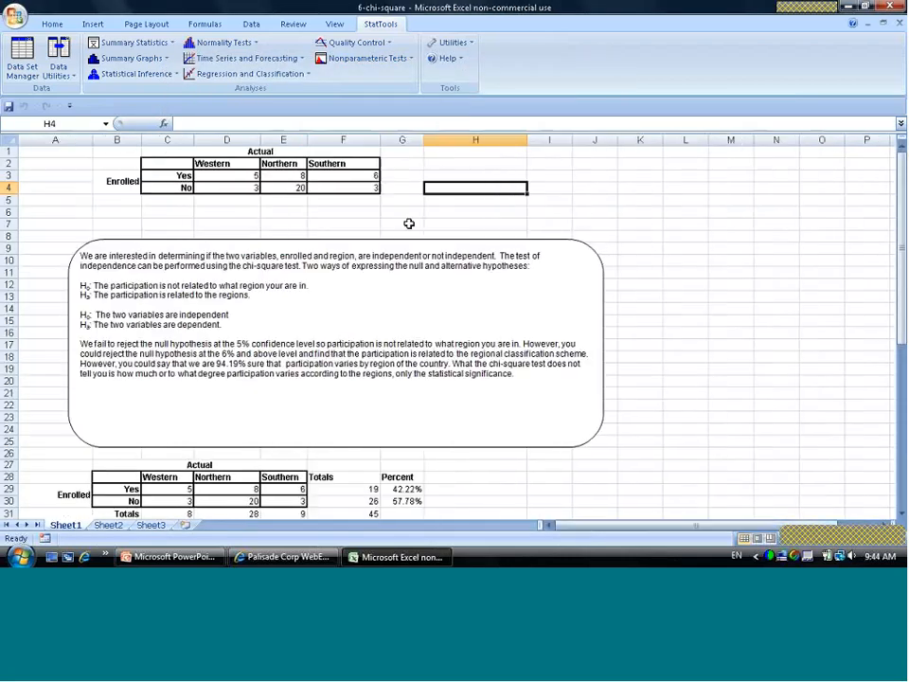
Step: Examine the contingency table of enrolment by Western, Northern and Southern region and the hypotheses written below it
left_click(216, 164)
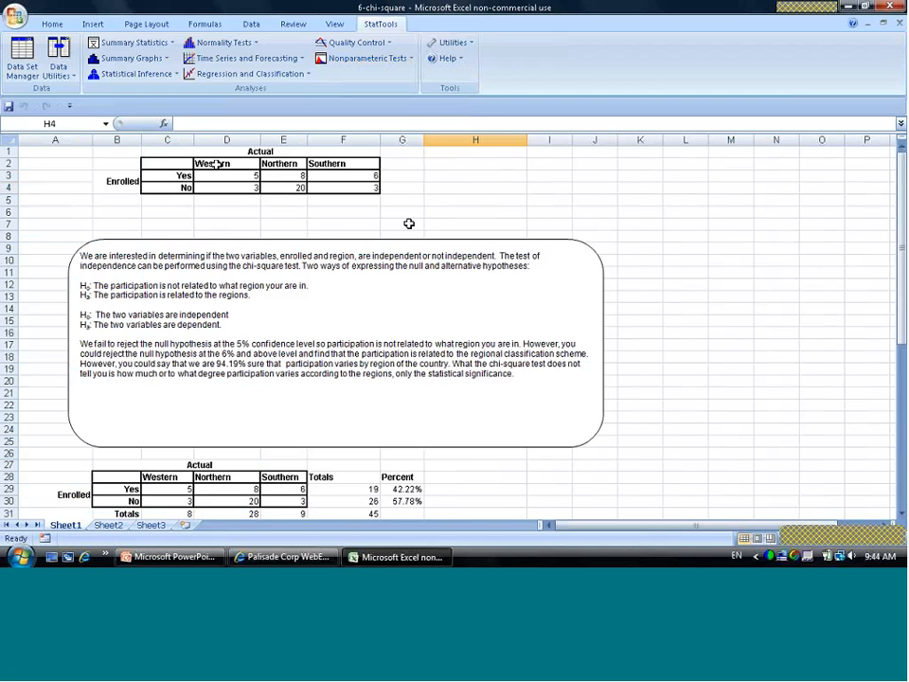
left_click(408, 223)
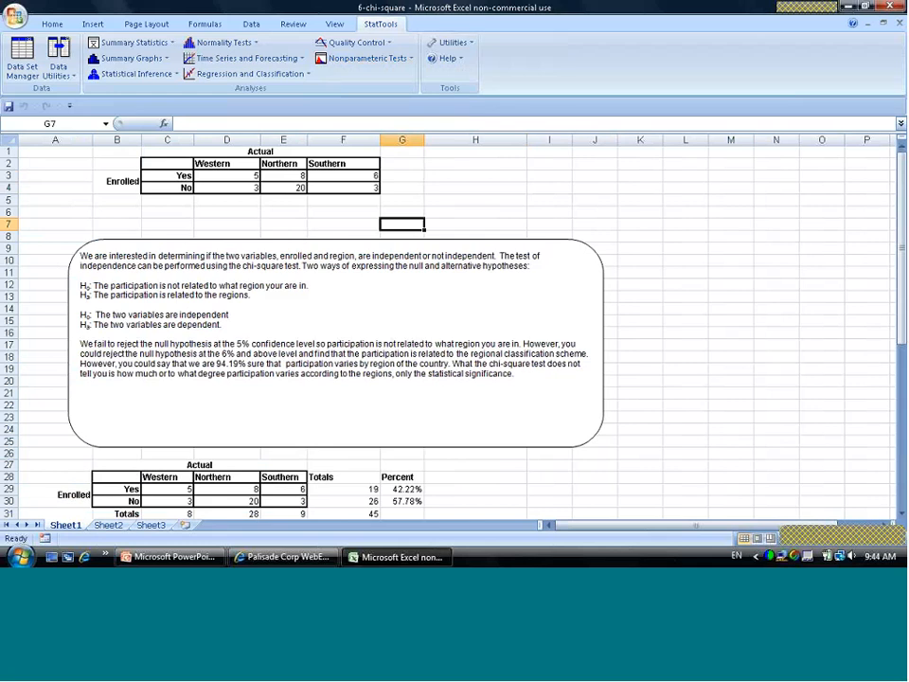
left_click(249, 168)
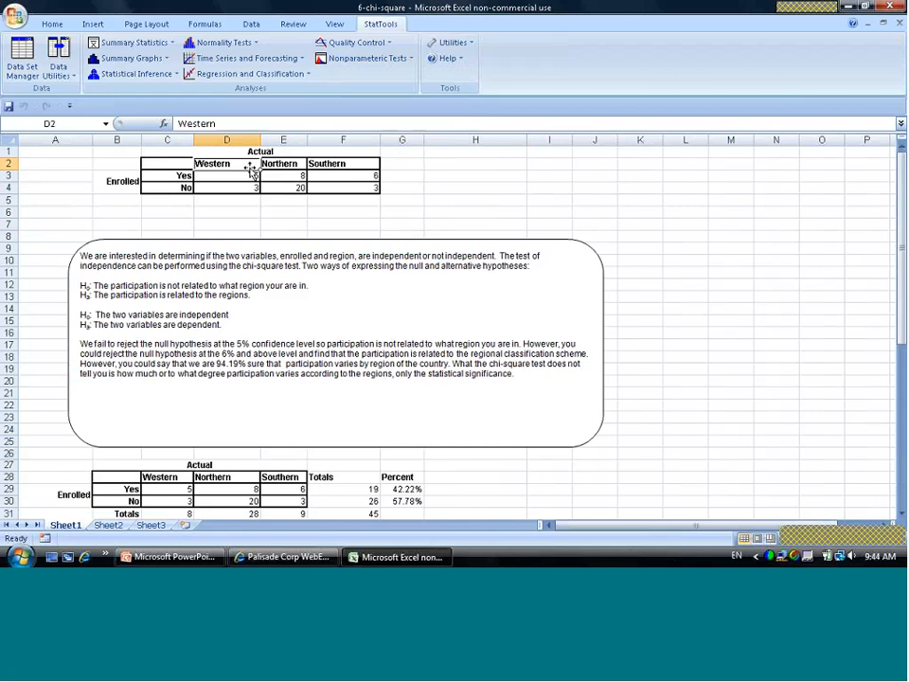
left_click(272, 165)
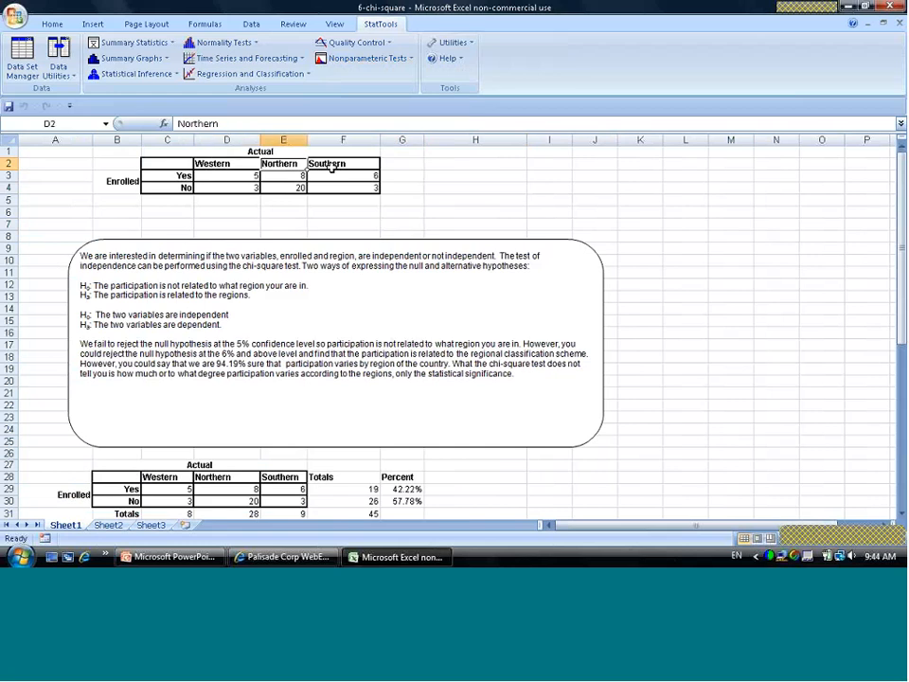
left_click(330, 166)
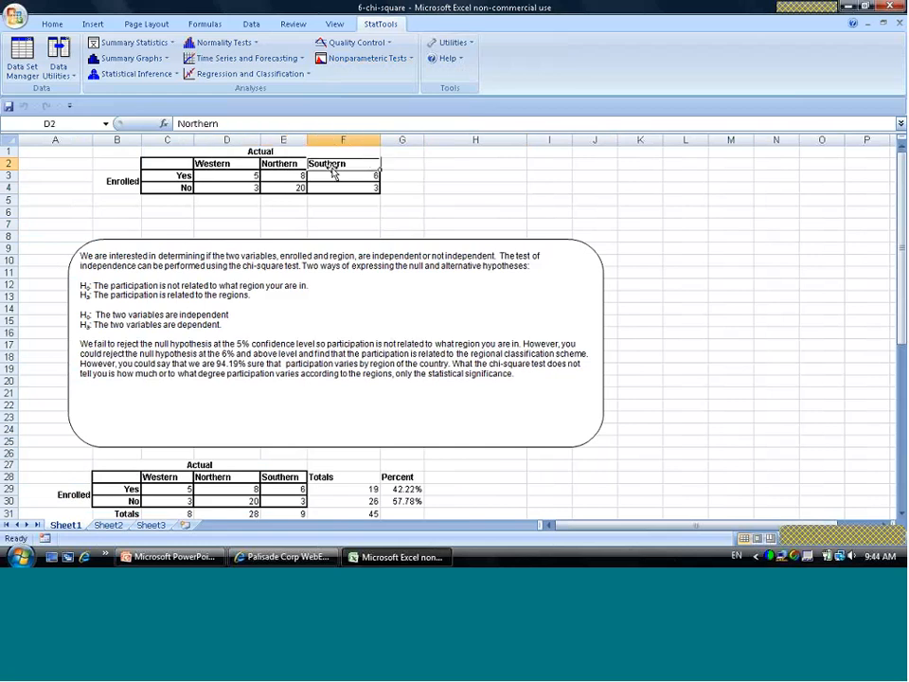
left_click(271, 221)
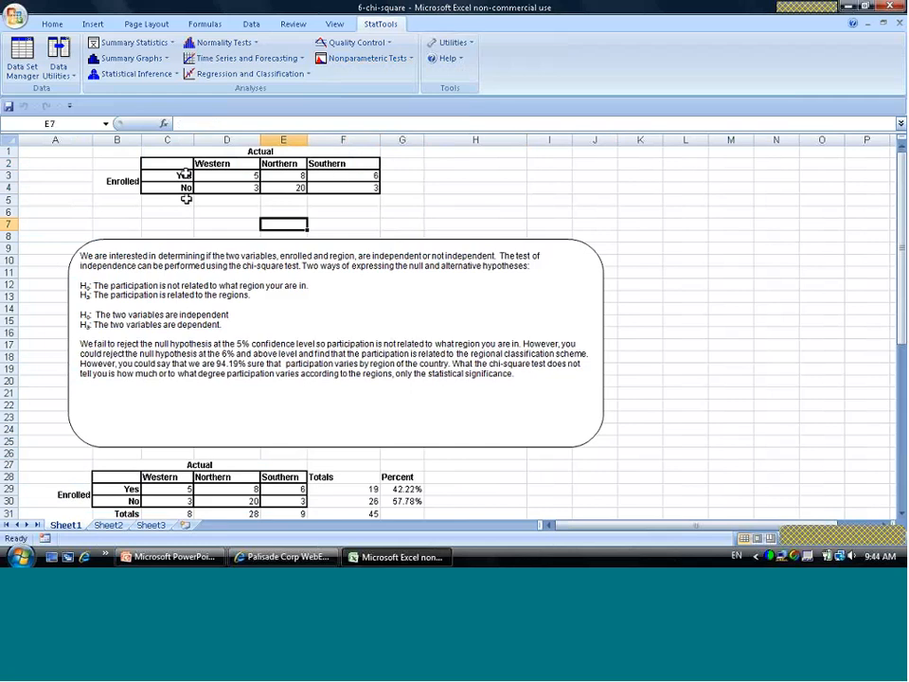
left_click(248, 187)
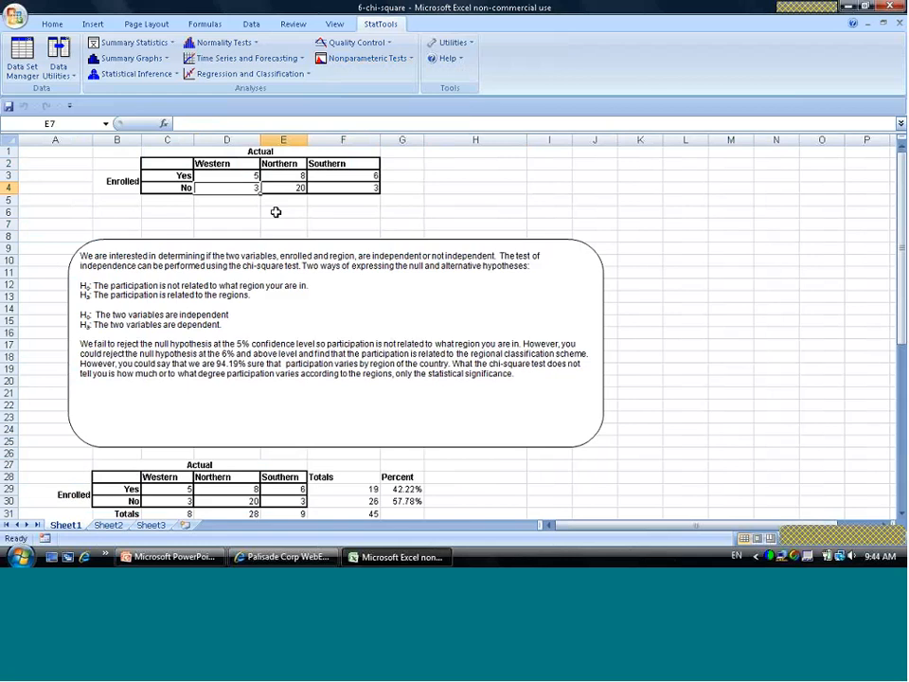
left_click(276, 212)
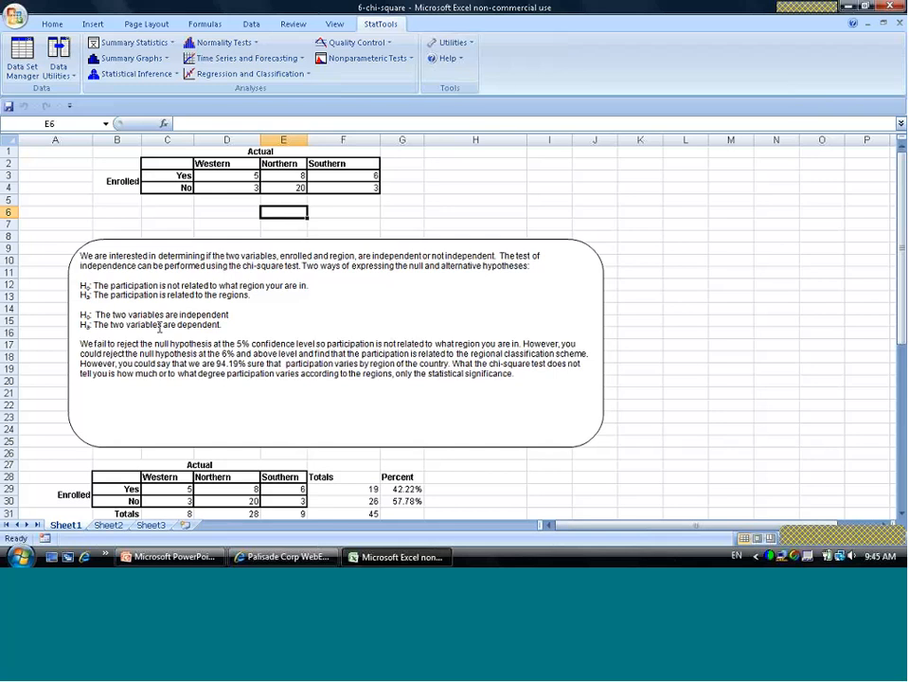
Step: Run a StatTools chi-square independence test on C2:F4 with row and column headers included, placing the report at L4
left_click(432, 196)
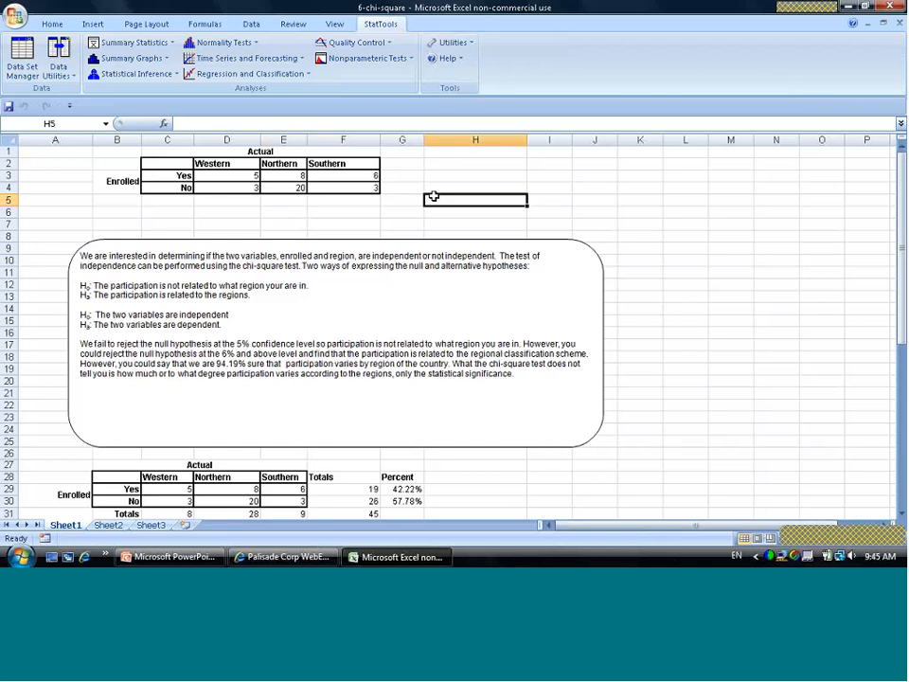
left_click(174, 76)
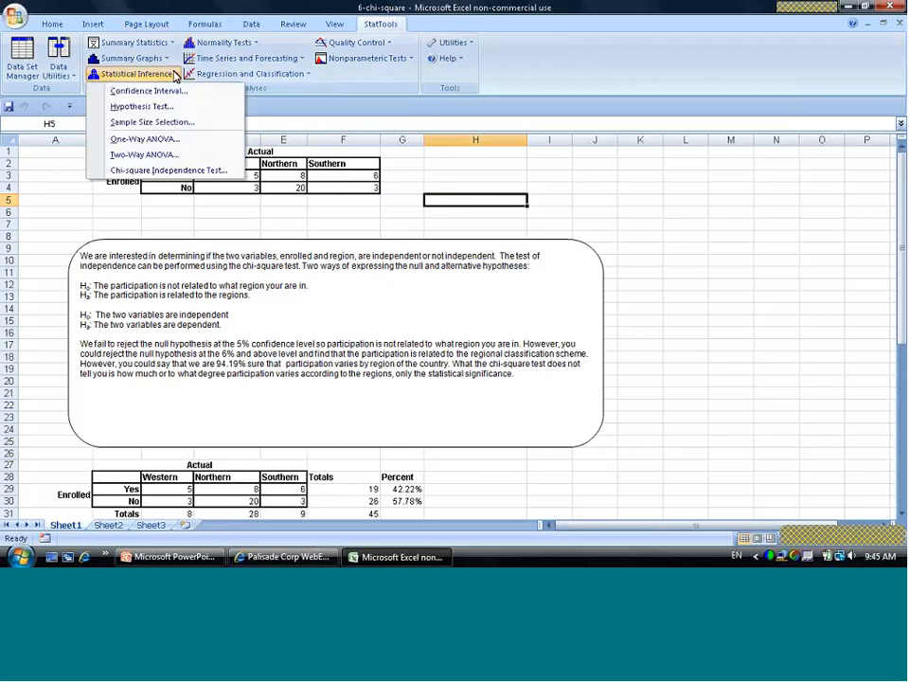
left_click(156, 180)
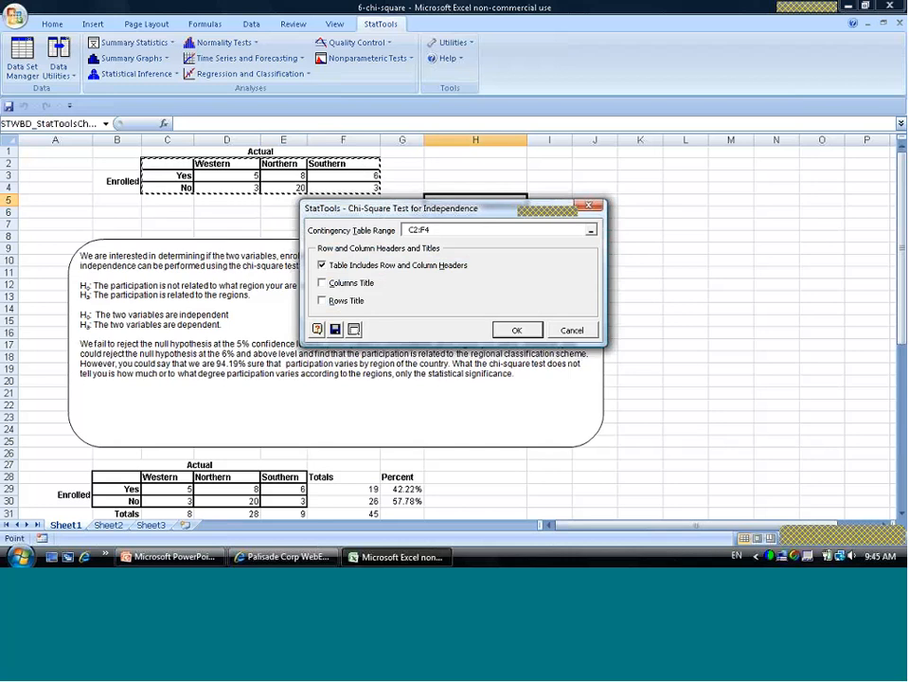
left_click(518, 334)
left_click(685, 187)
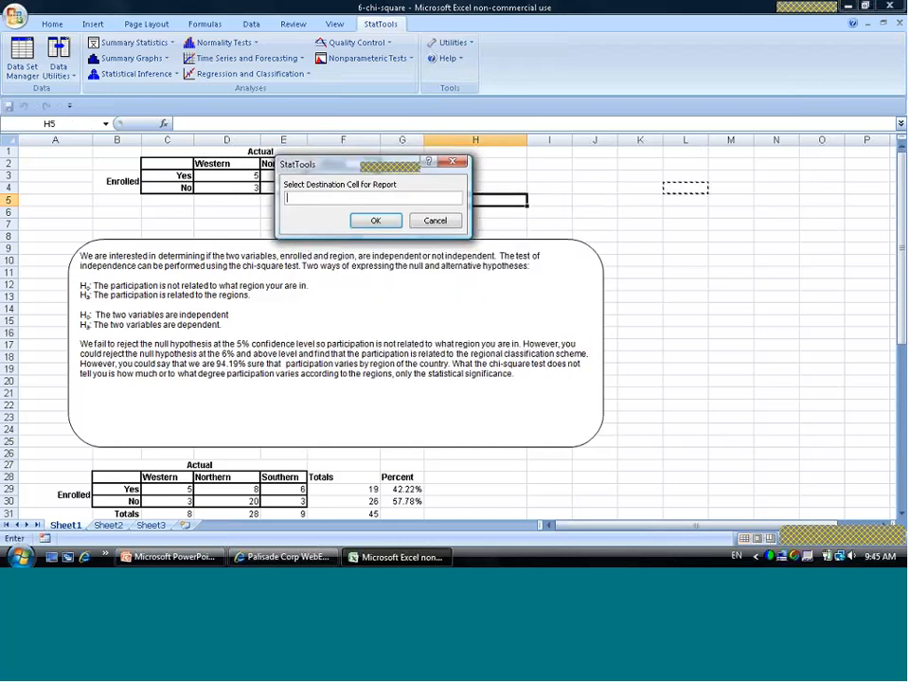
left_click(388, 220)
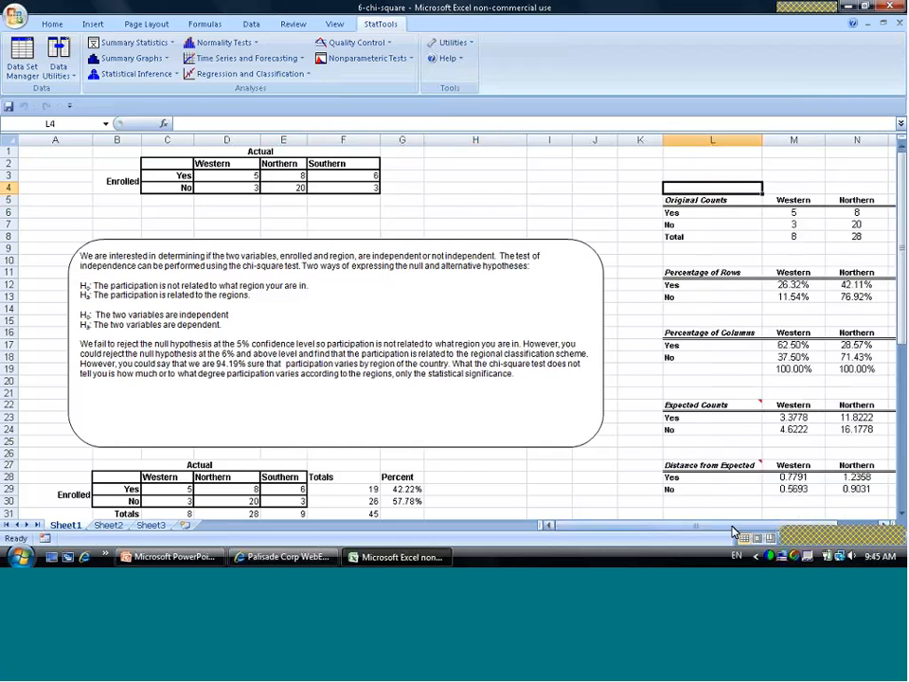
Step: Examine the chi-square test report, including the chi-square statistic and p-value with their formulas
left_click_drag(733, 528, 774, 528)
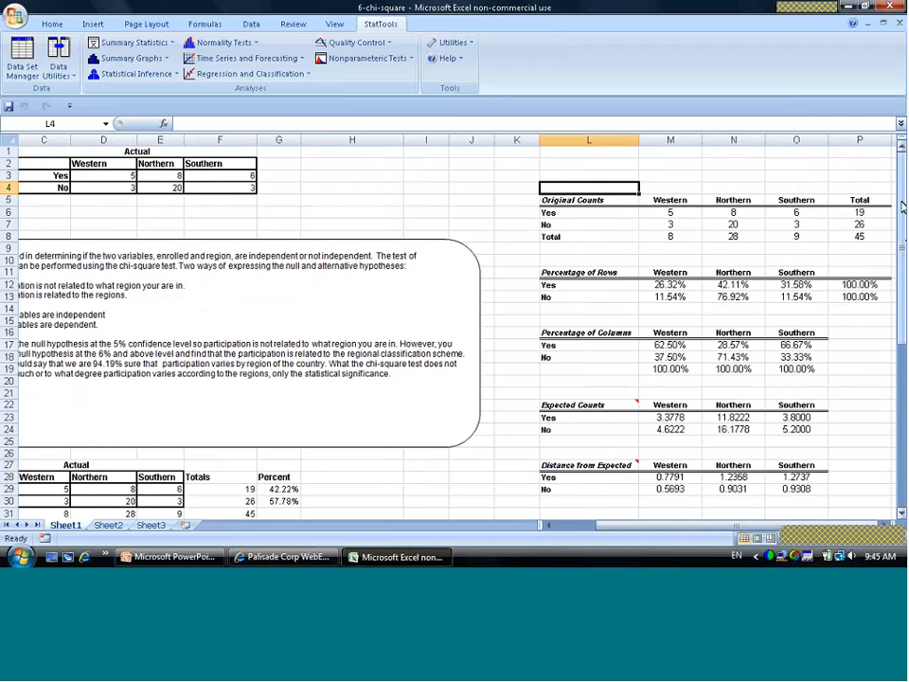
left_click_drag(902, 207, 904, 227)
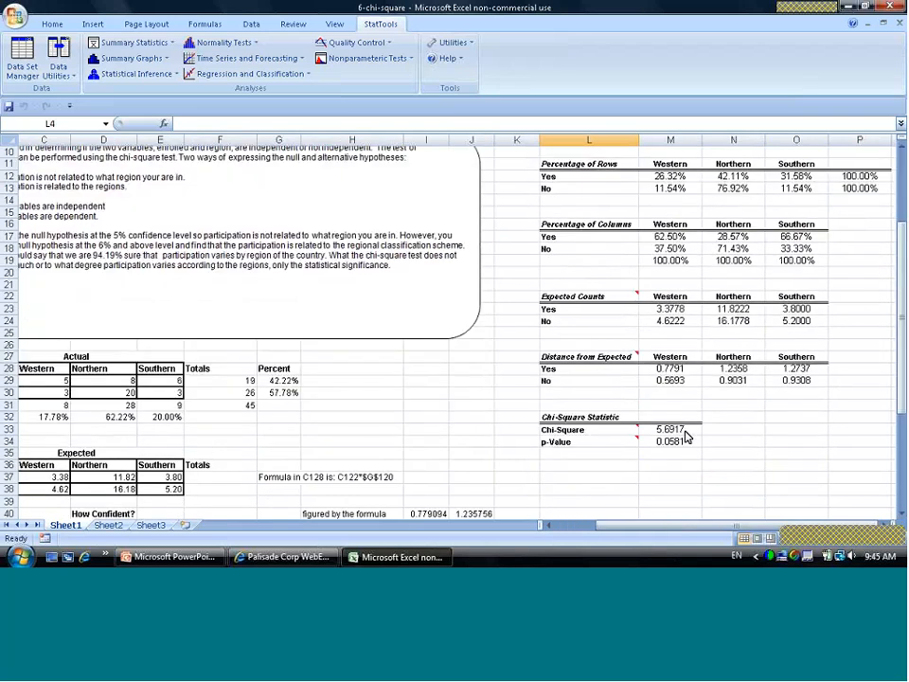
left_click(683, 429)
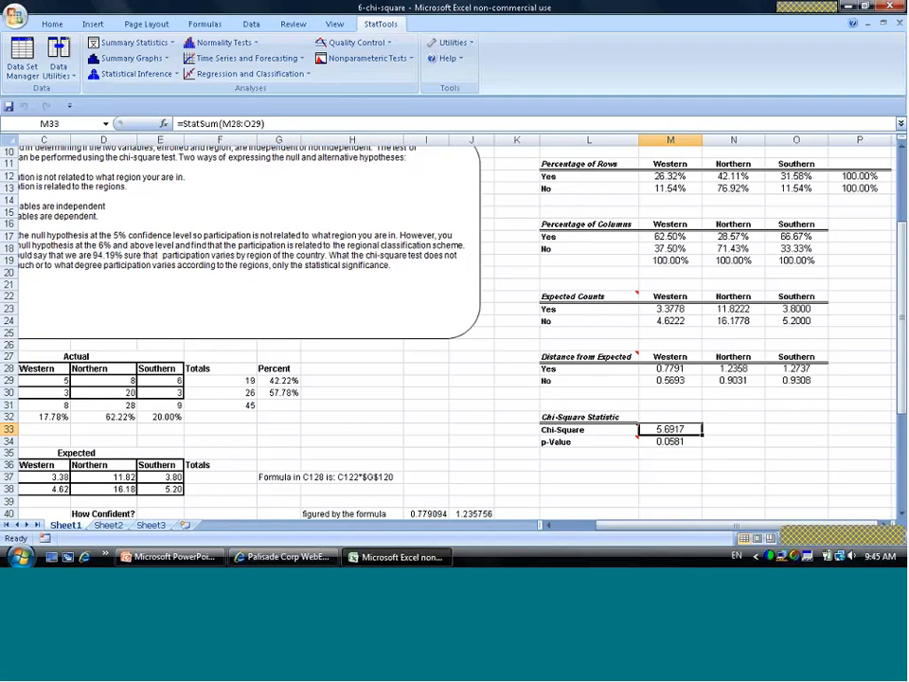
left_click(661, 442)
mouse_move(632, 437)
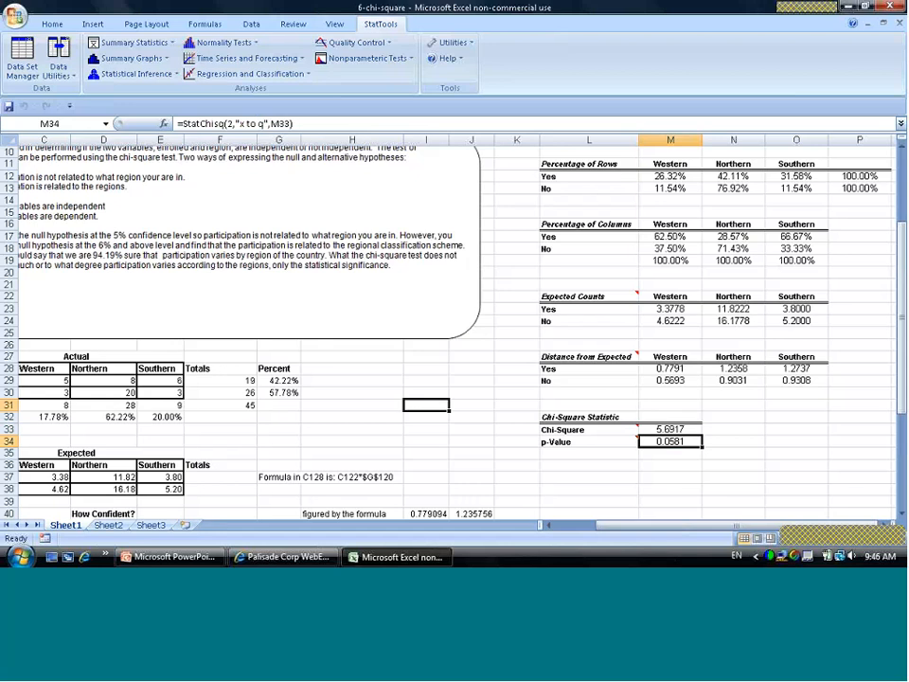
Step: Close the 6-chi-square workbook without saving and open the 6-Stats Lesson8-27-08 workbook
left_click(14, 13)
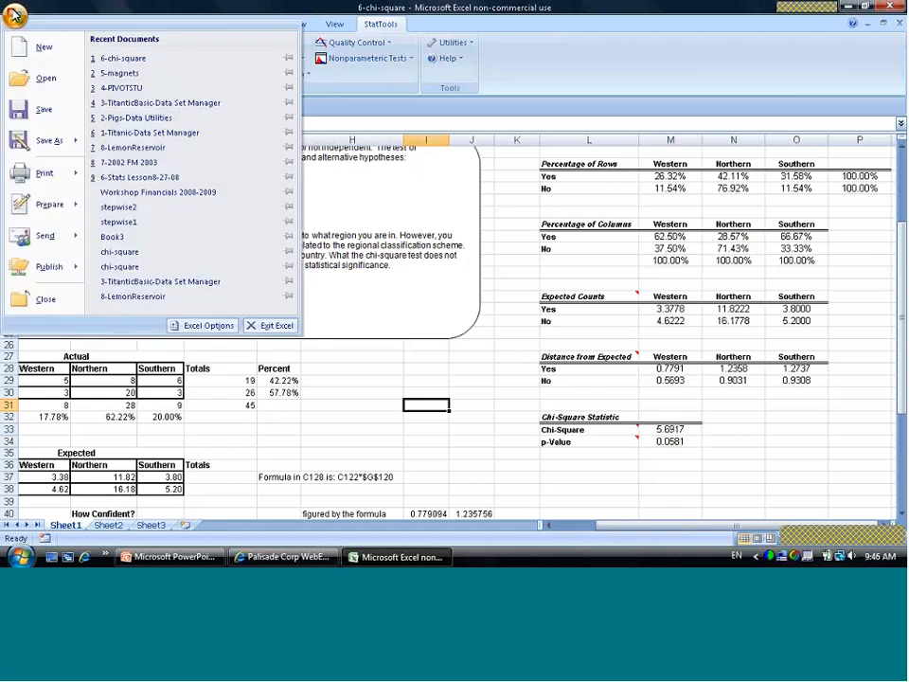
left_click(45, 303)
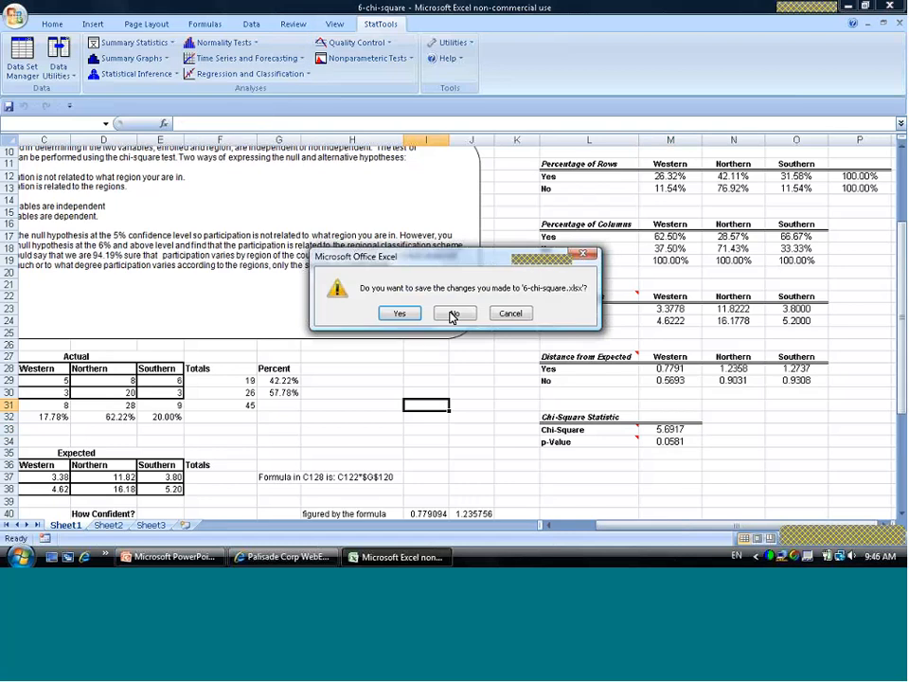
left_click(451, 316)
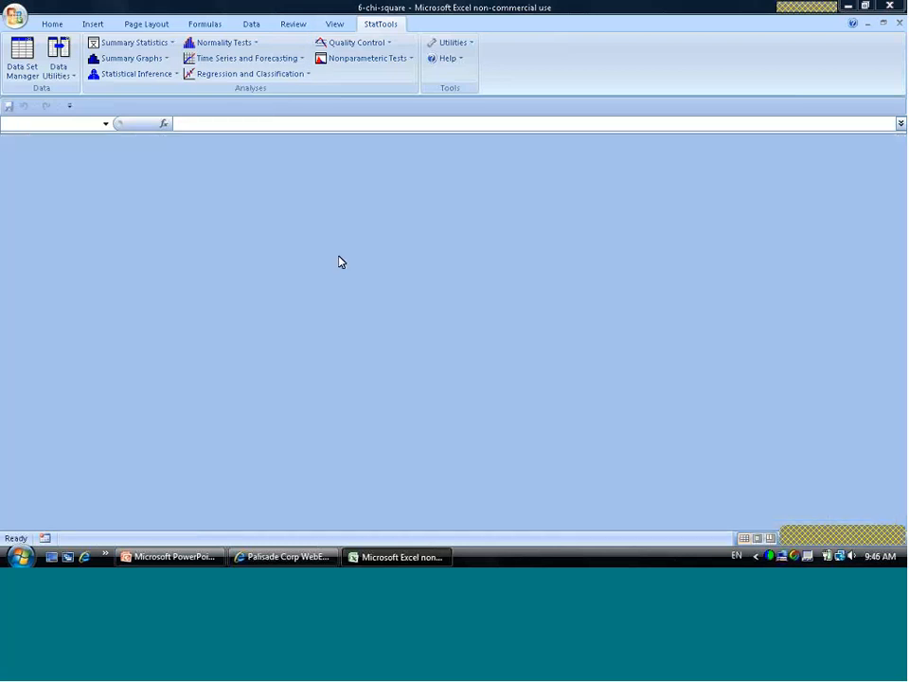
left_click(16, 18)
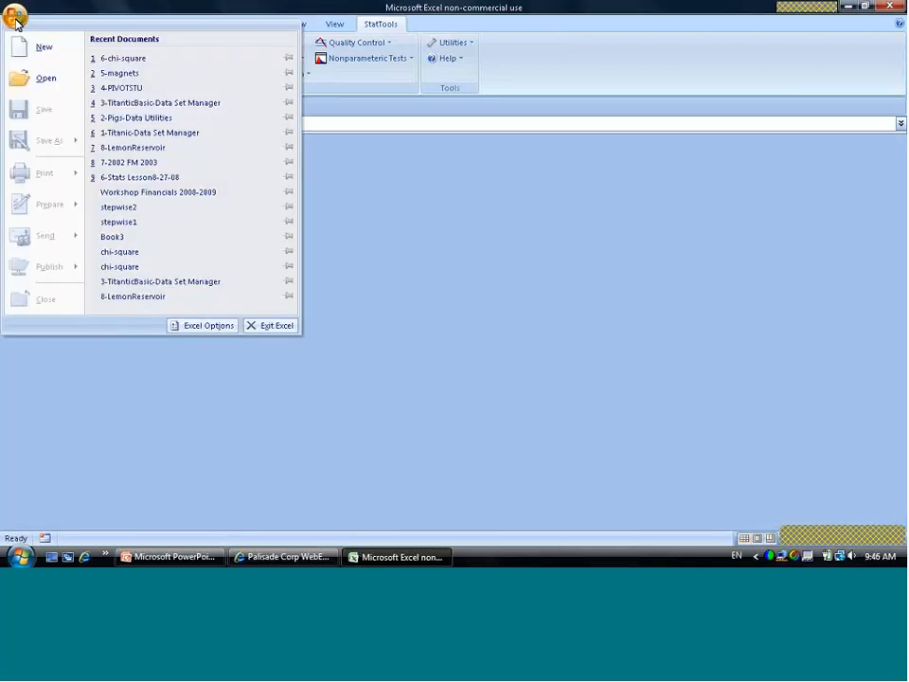
left_click(40, 87)
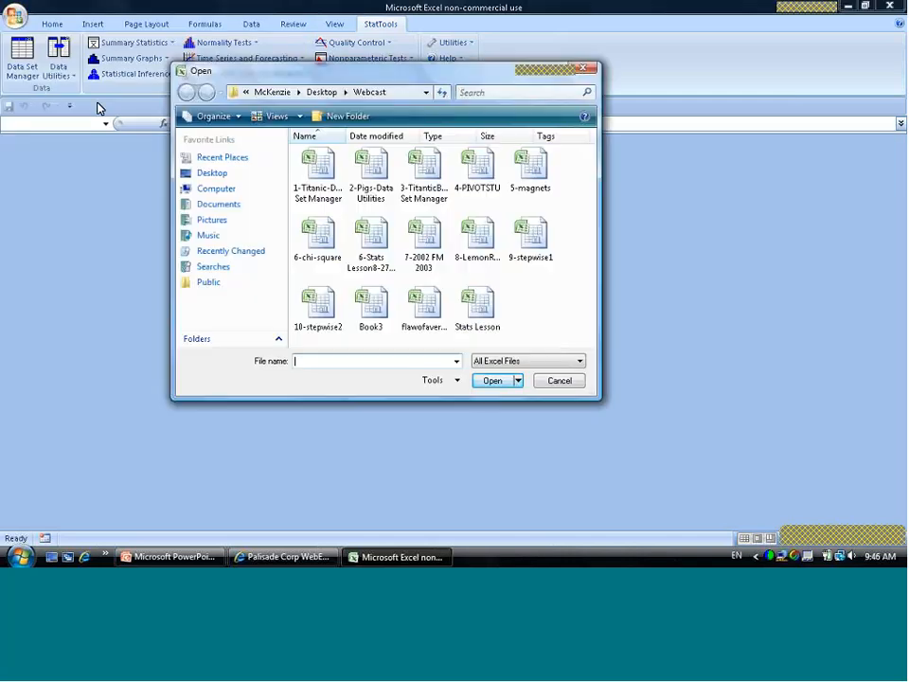
double_click(375, 248)
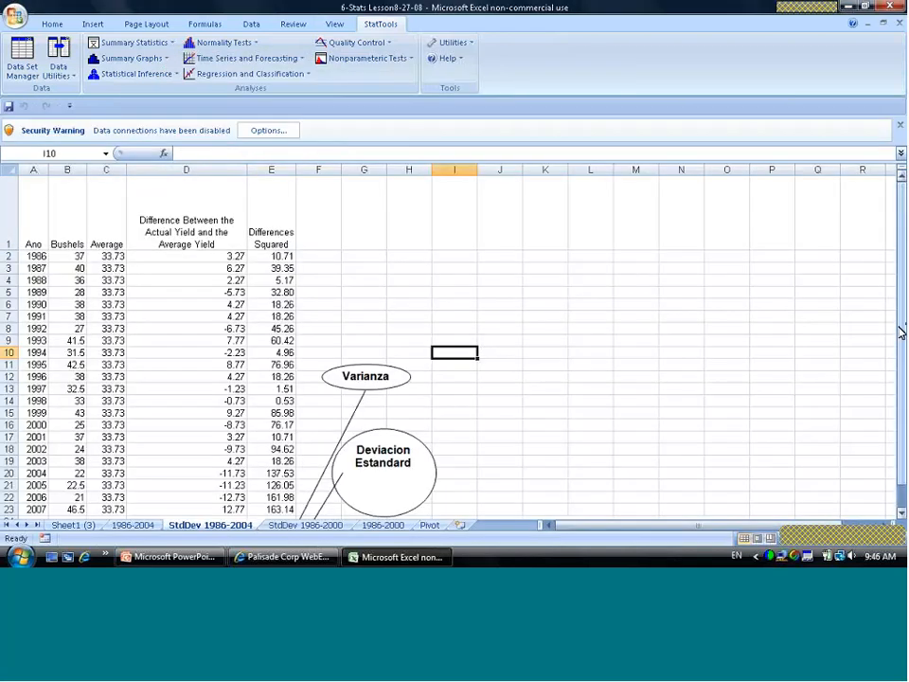
Step: Look over the yearly bushel yields and the variance and standard deviation calculations on the StdDev 1986-2004 sheet
scroll(702, 398, "down", 1)
left_click(701, 399)
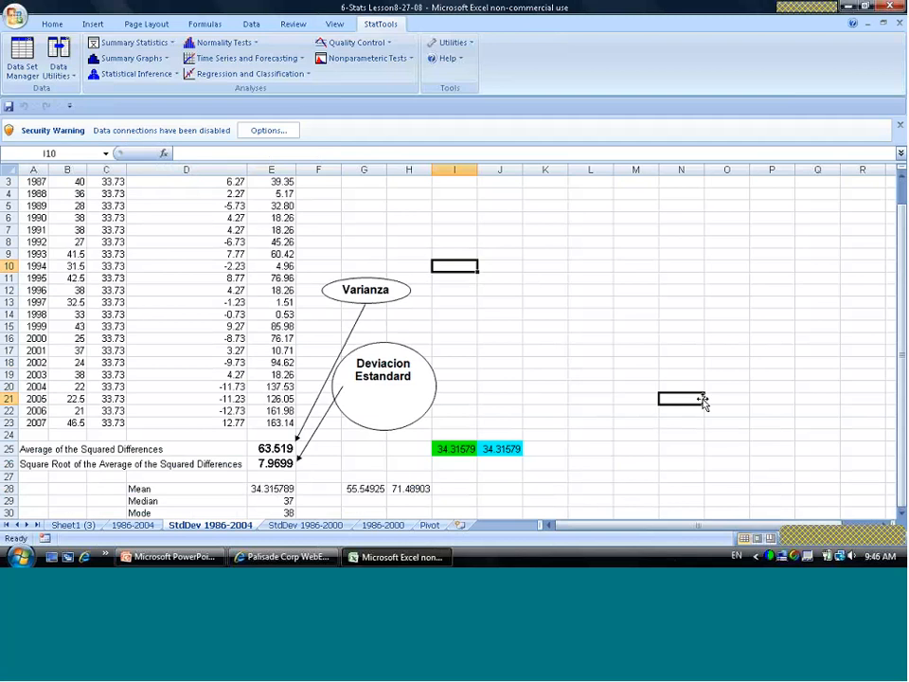
left_click_drag(905, 290, 904, 314)
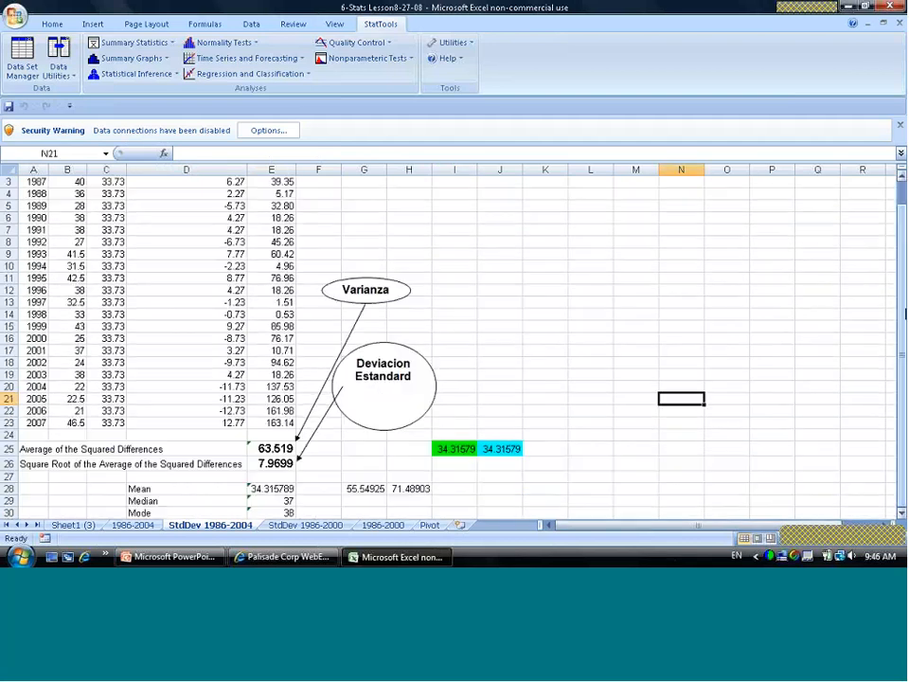
left_click(901, 178)
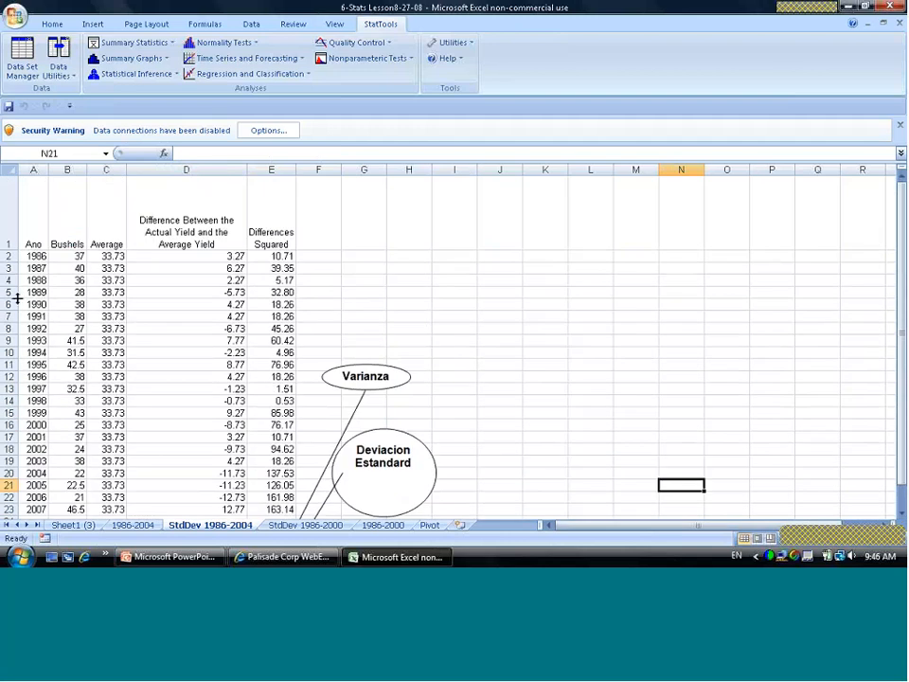
left_click(57, 255)
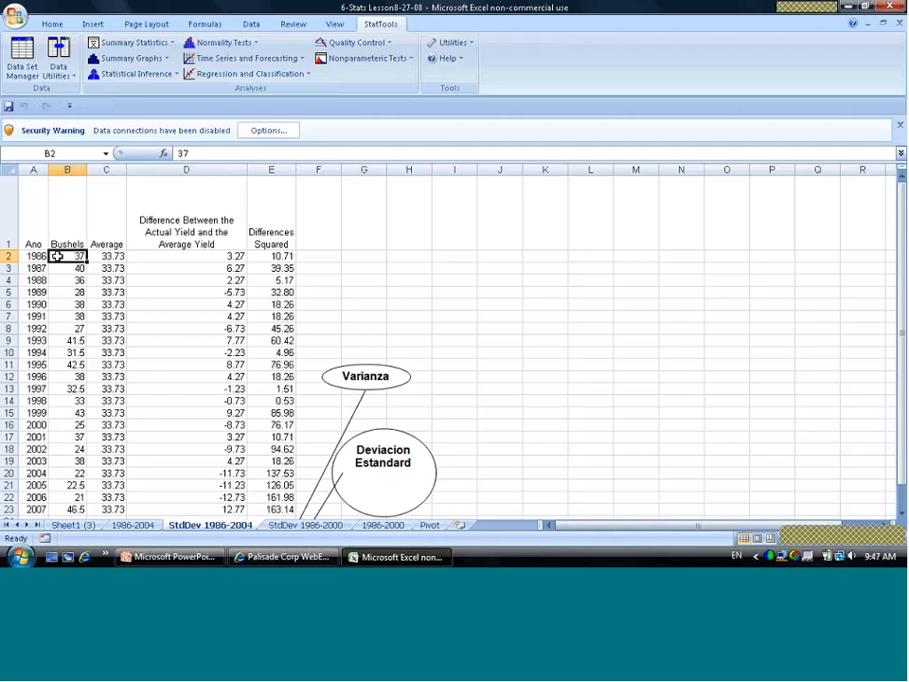
Step: Define the range A1:E23 on the StdDev 1986-2004 sheet as a new StatTools data set
key("Down")
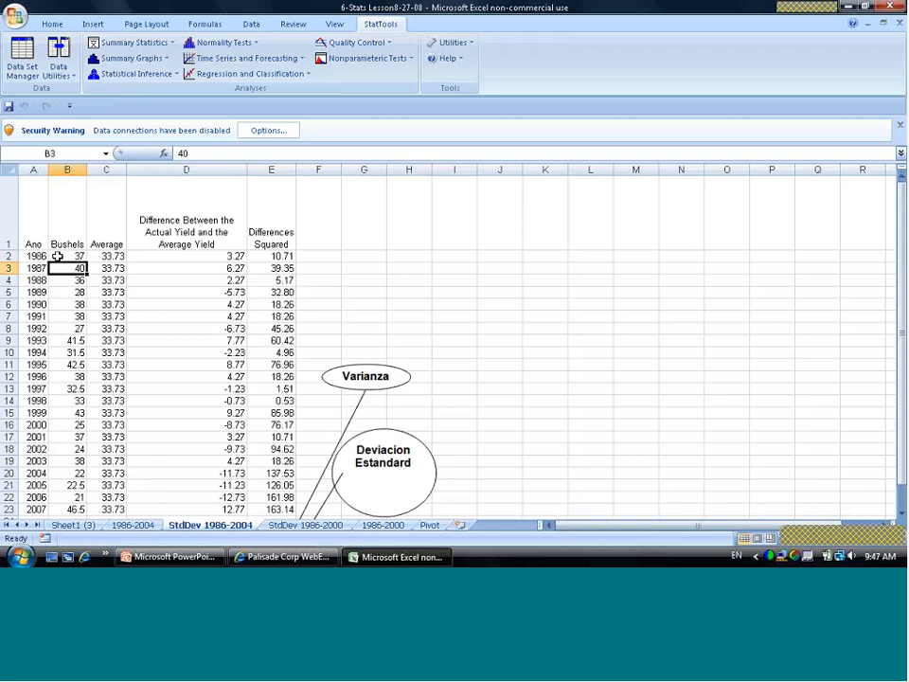
left_click(54, 316)
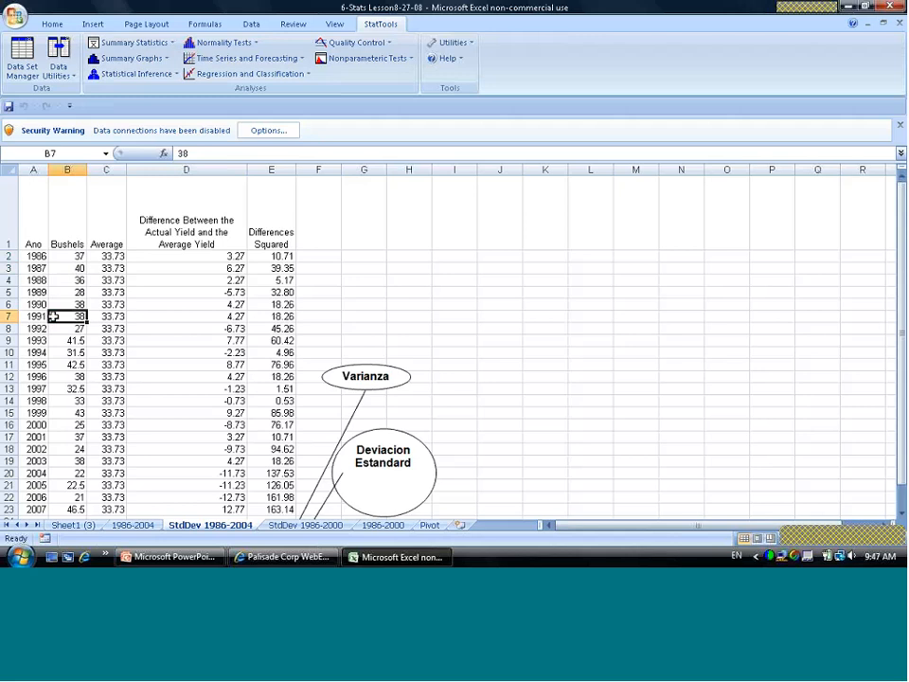
left_click(20, 80)
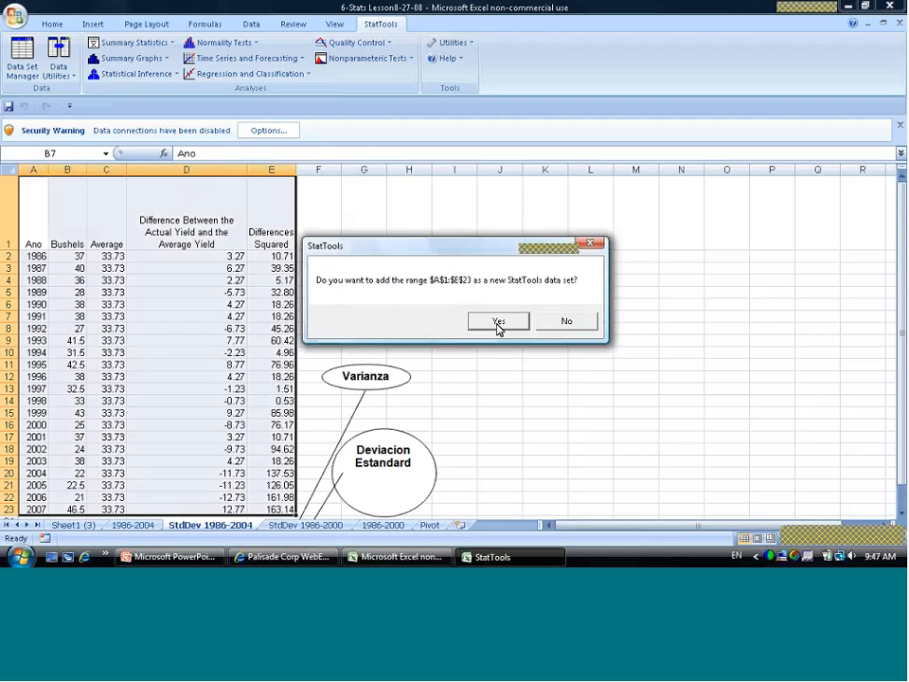
left_click(498, 322)
left_click(537, 430)
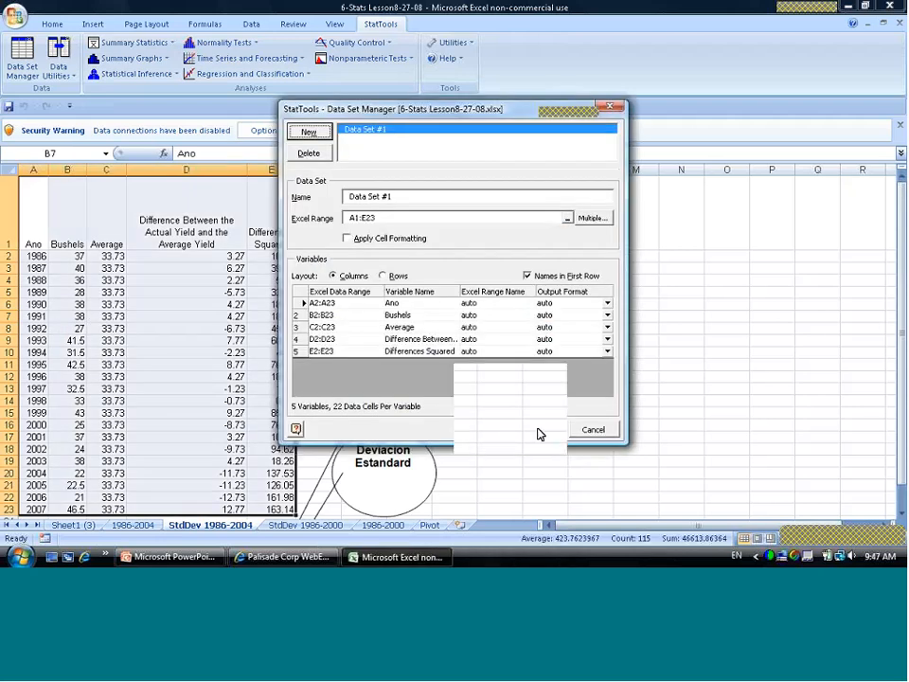
left_click(197, 376)
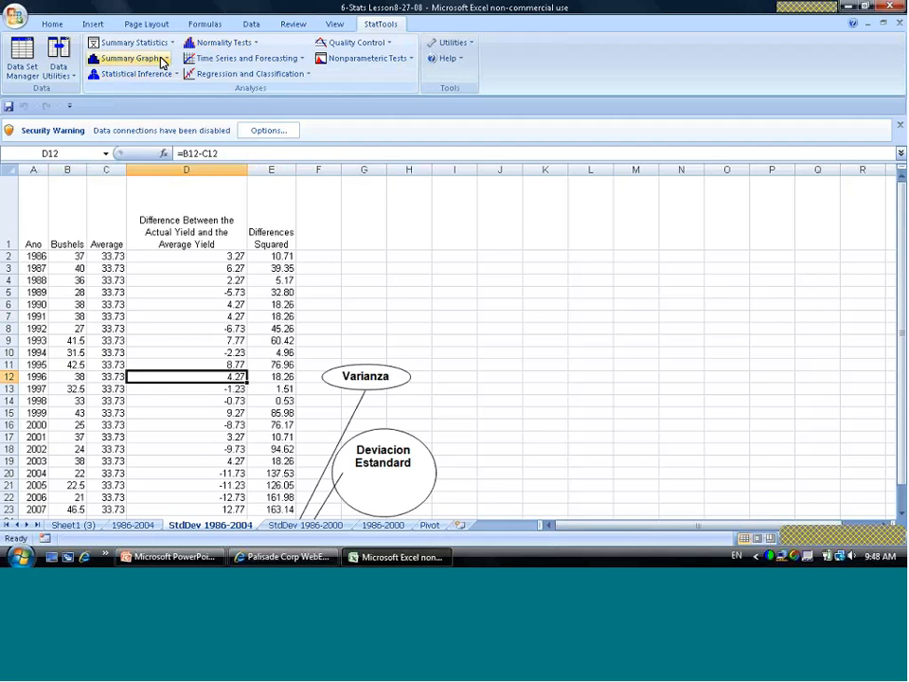
Step: Create a StatTools histogram of the Bushels variable with automatic bins, placing the report at K1
left_click(156, 59)
left_click(156, 79)
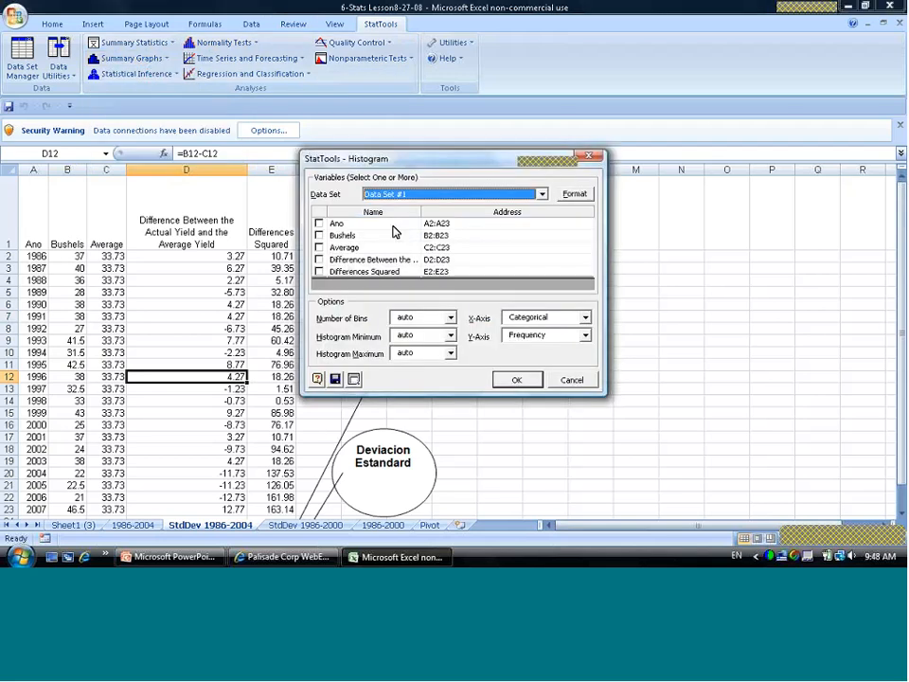
left_click(319, 235)
left_click(517, 379)
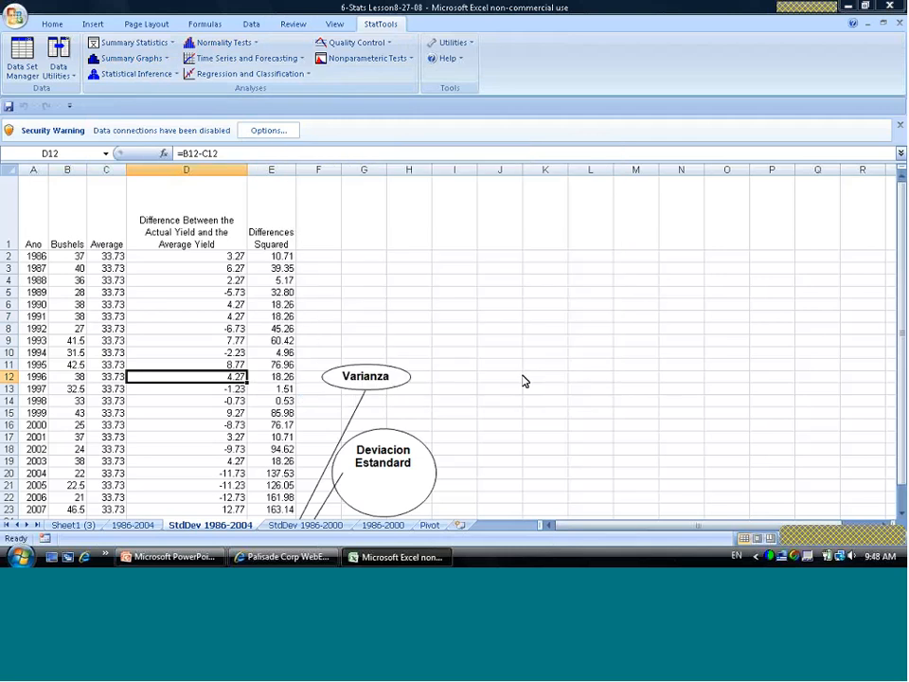
left_click(545, 213)
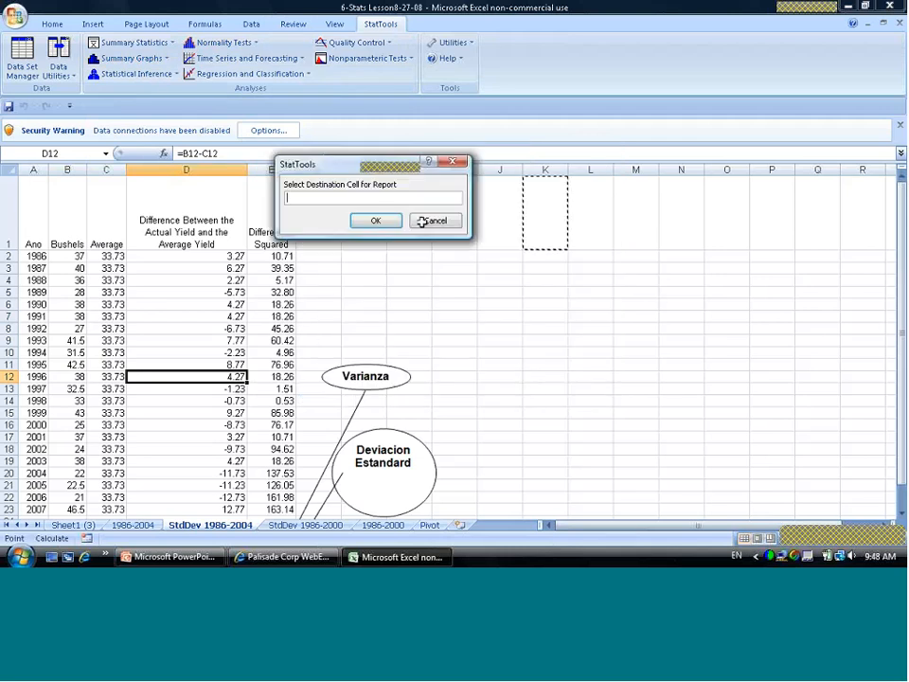
left_click(391, 227)
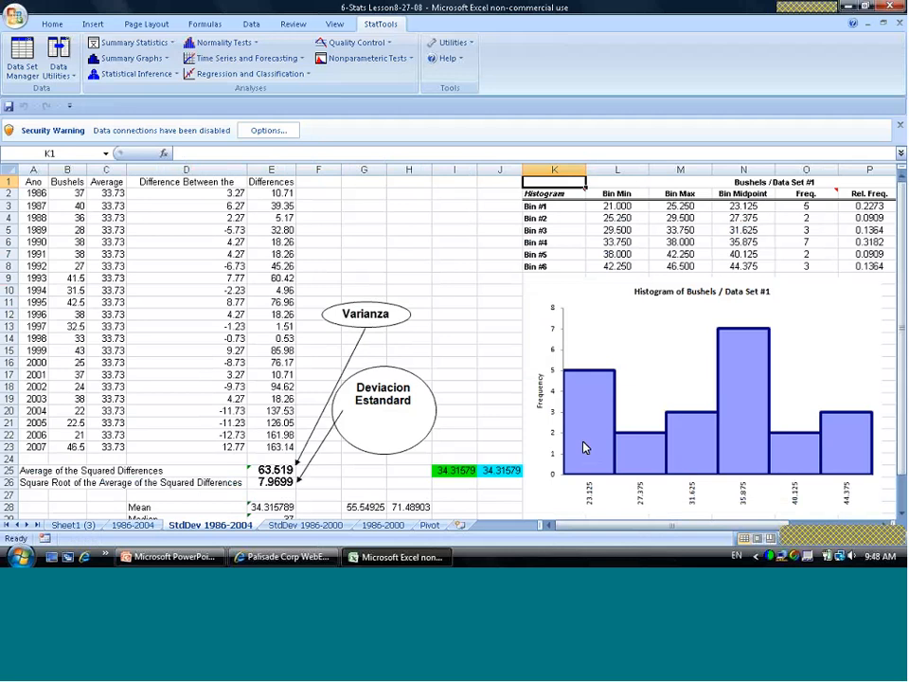
left_click(460, 282)
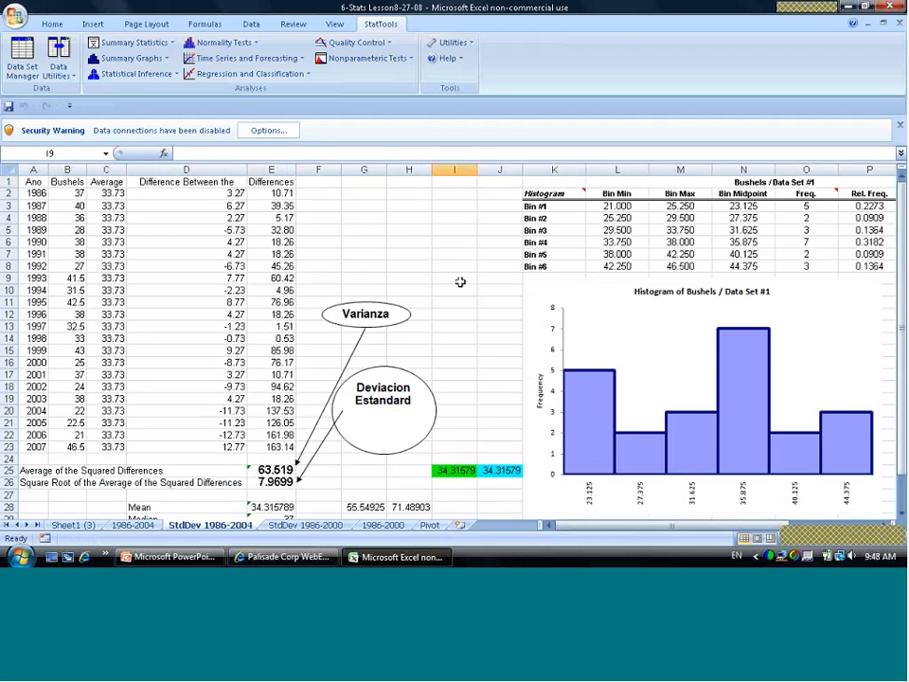
Step: Run a StatTools chi-square normality test on Bushels with automatic binning, placing the report at S2
left_click(257, 43)
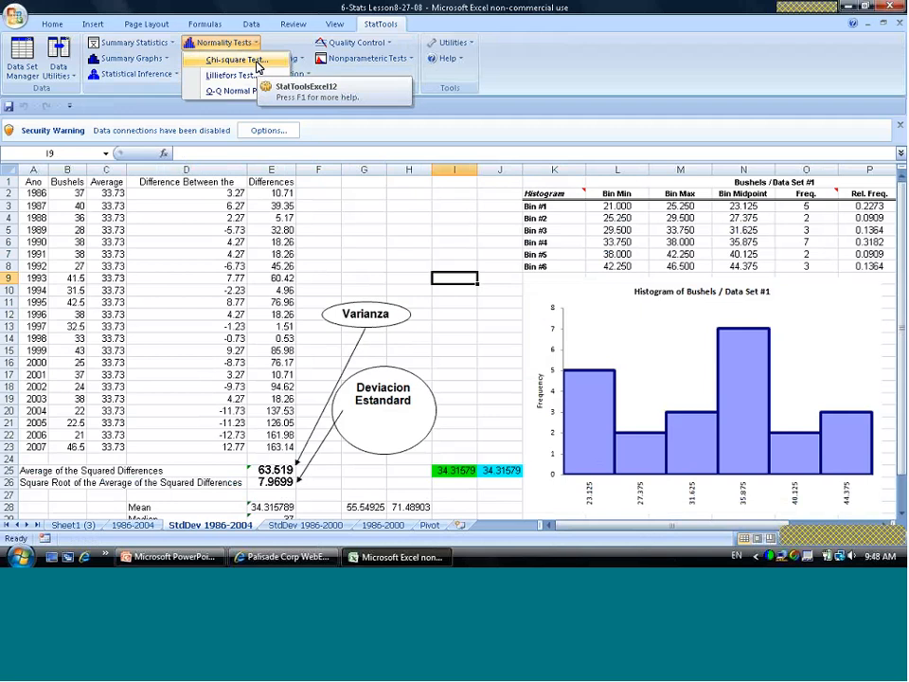
left_click(256, 63)
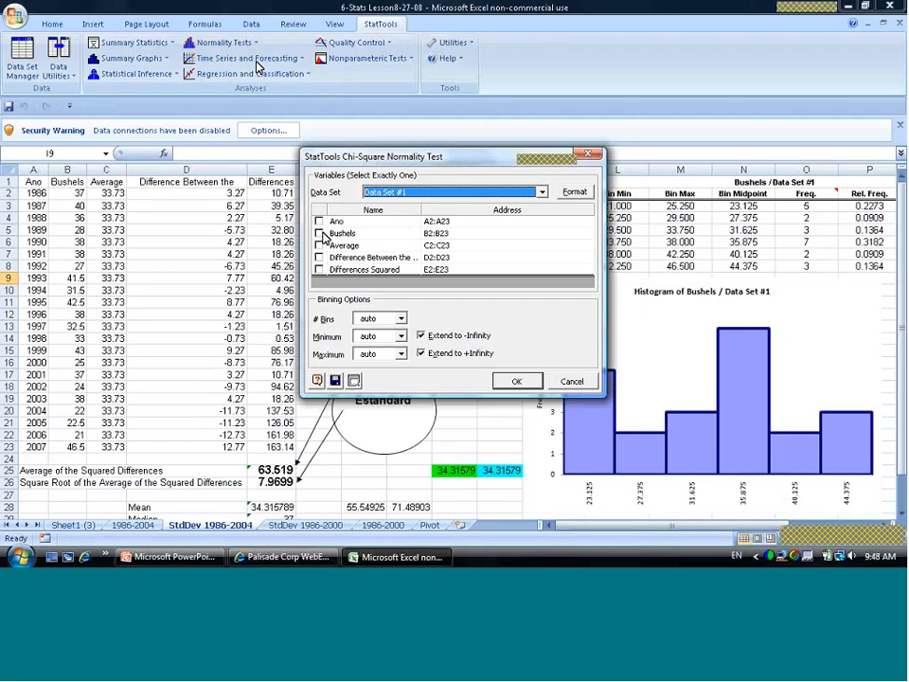
left_click(319, 234)
left_click(515, 381)
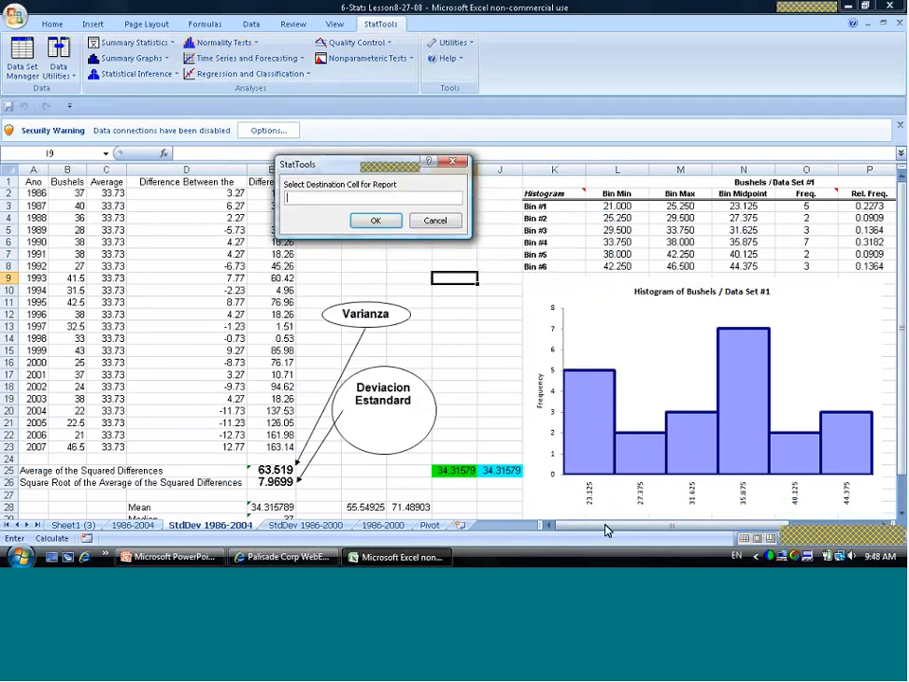
left_click_drag(606, 530, 696, 530)
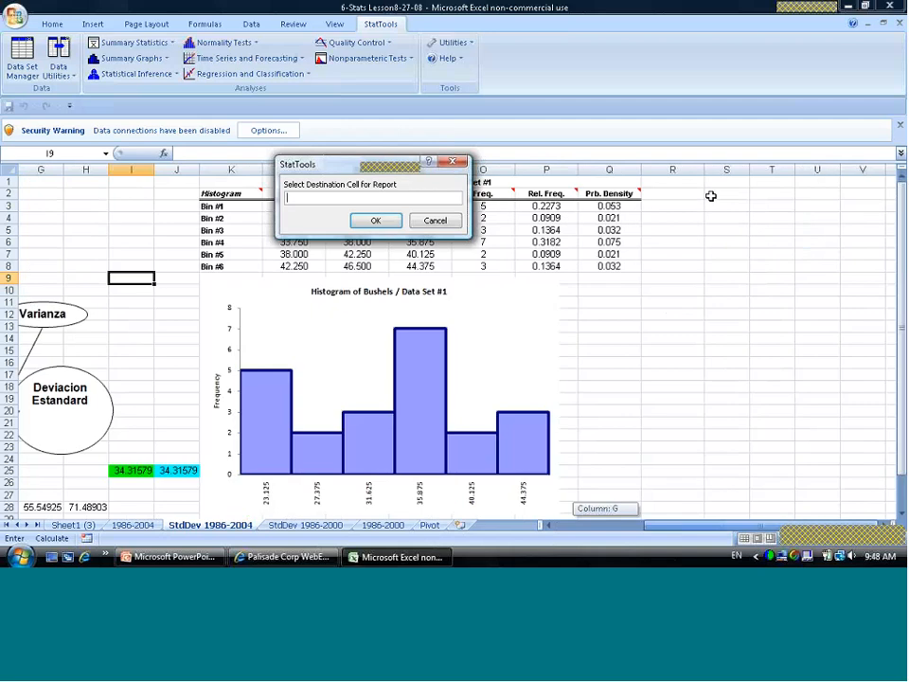
left_click(710, 197)
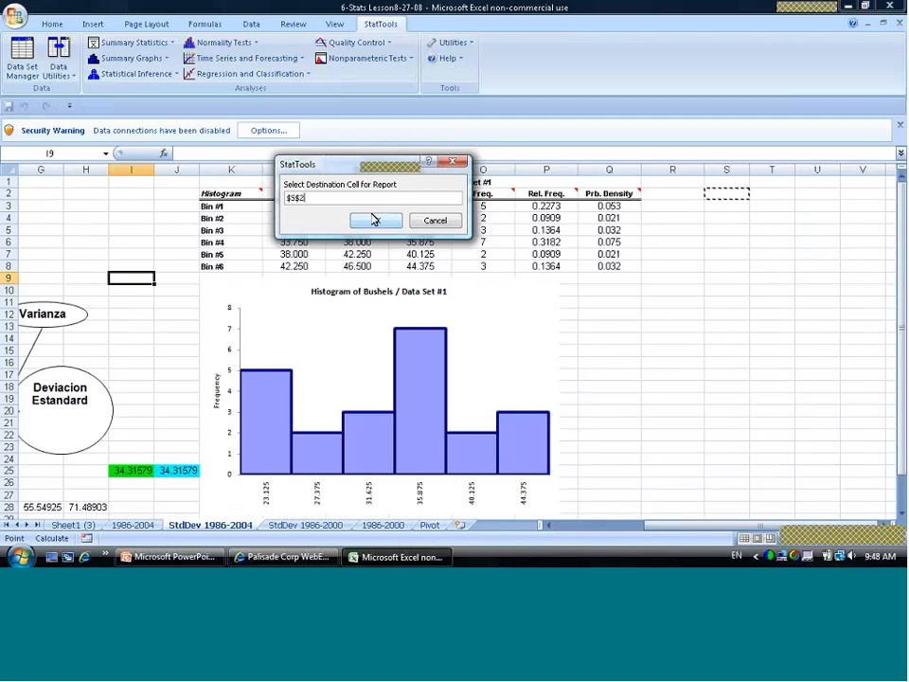
left_click(374, 220)
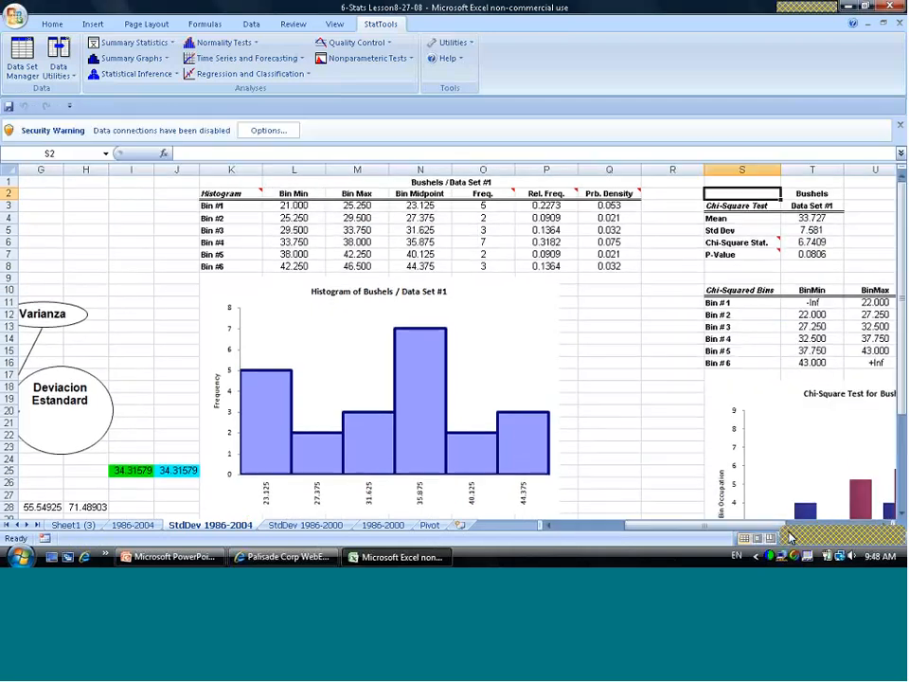
Step: Examine the normality test report, including its p-value, bin table and chart, and compare it with the Bushels histogram
left_click_drag(755, 528, 833, 527)
left_click_drag(902, 355, 904, 399)
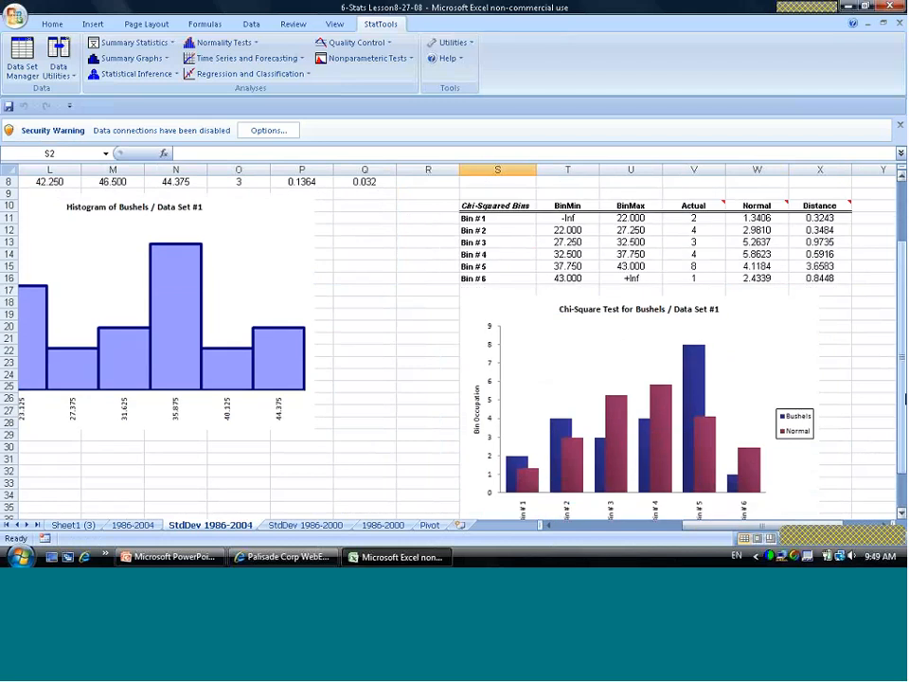
scroll(786, 402, "down", 1)
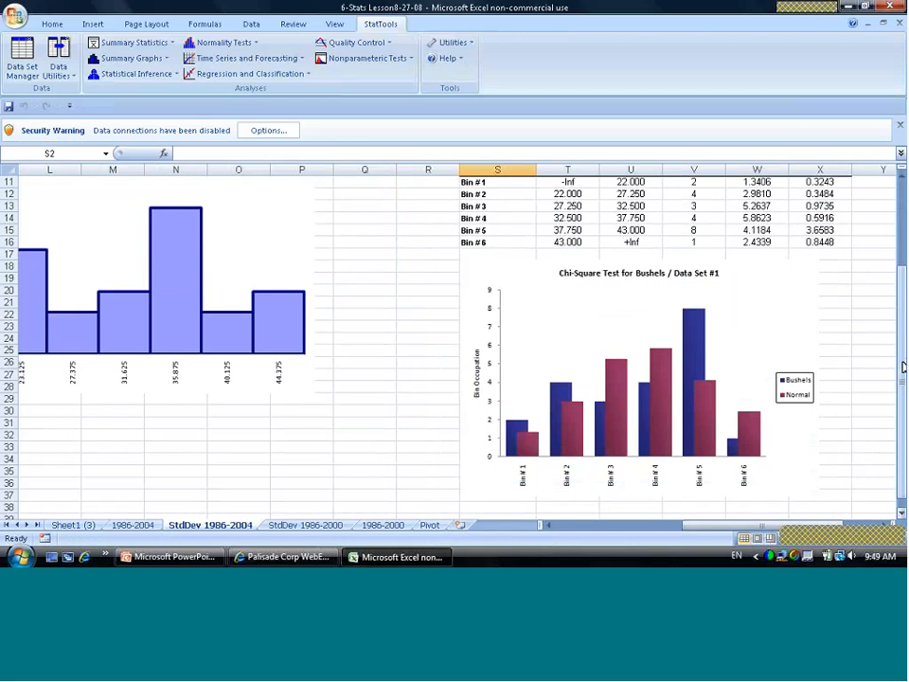
mouse_move(902, 294)
left_mouse_down()
mouse_move(902, 302)
mouse_move(902, 289)
left_mouse_up()
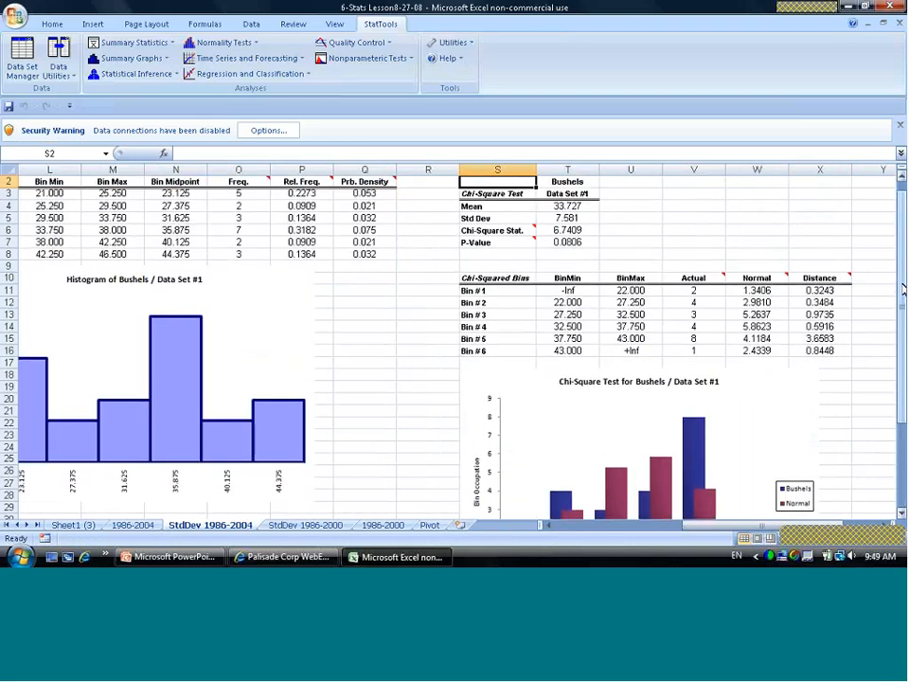
mouse_move(520, 238)
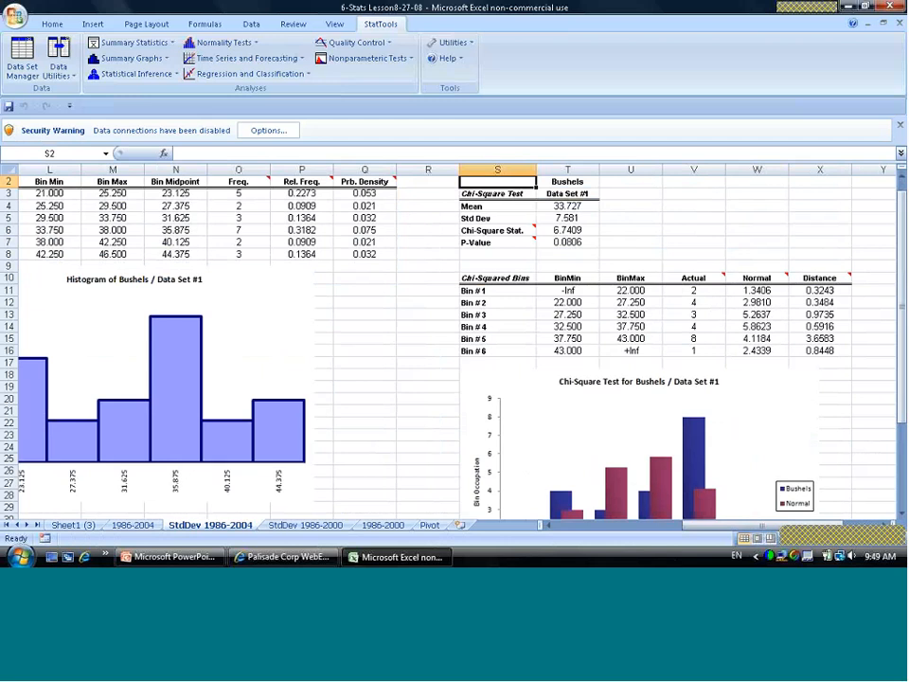
left_click(254, 42)
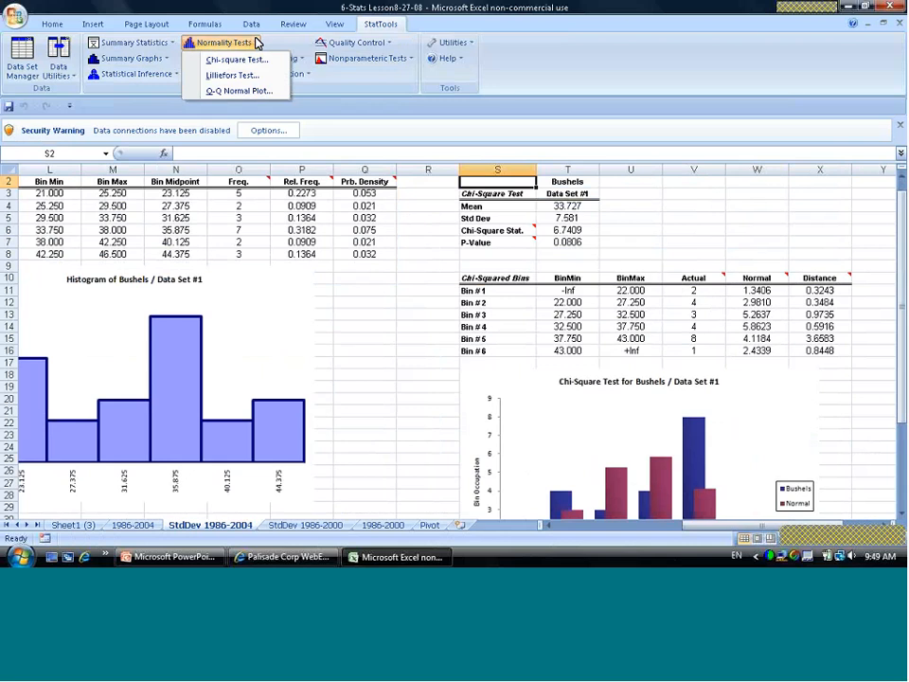
left_click(372, 415)
left_click_drag(762, 524, 727, 525)
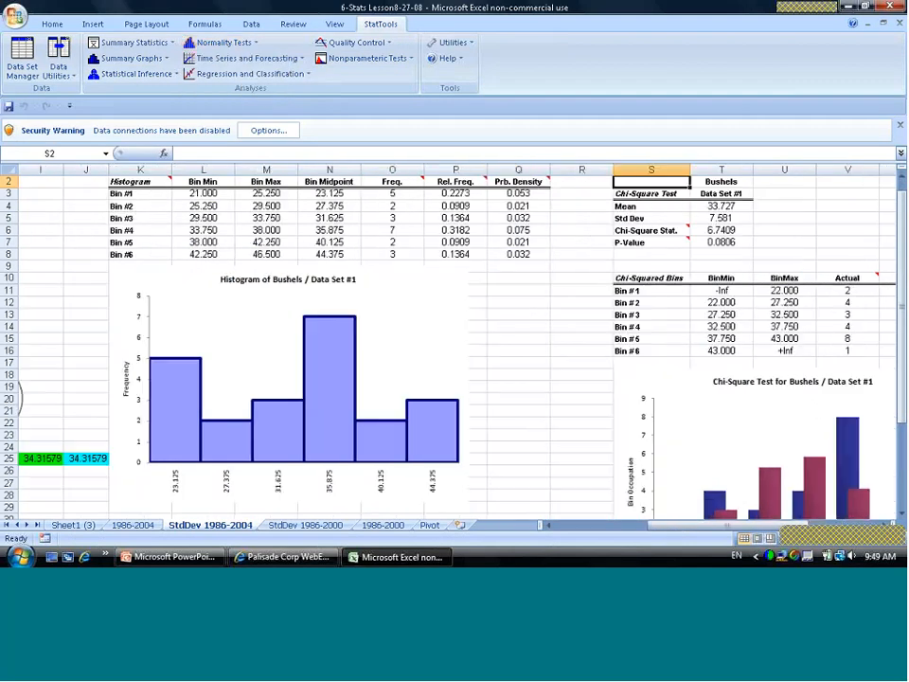
Step: Close the 6-Stats Lesson8-27-08 workbook without saving and open the 3-TitanticBasic-Data Set Manager workbook
left_click(15, 14)
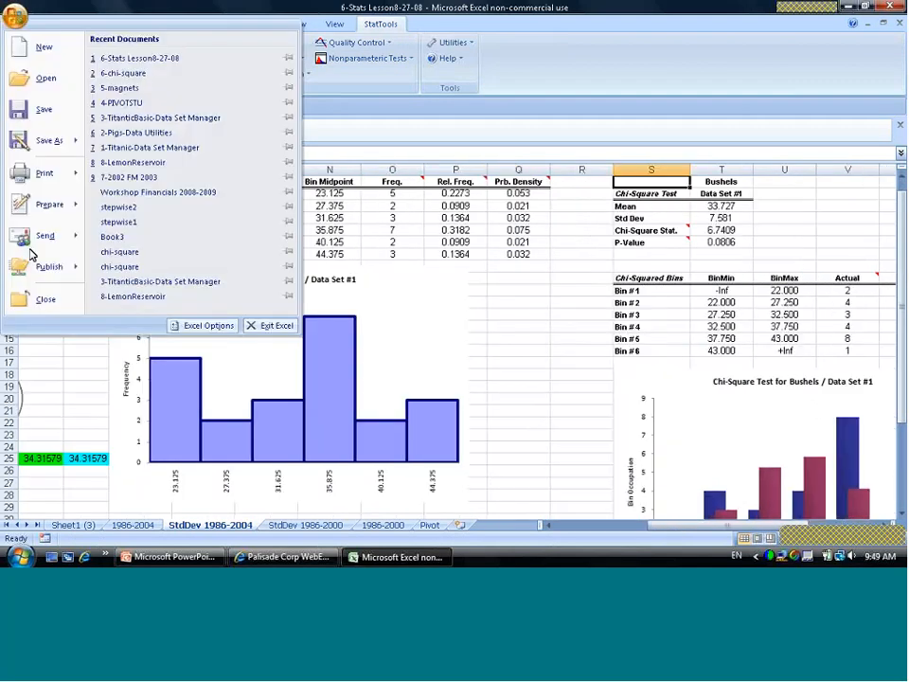
left_click(41, 296)
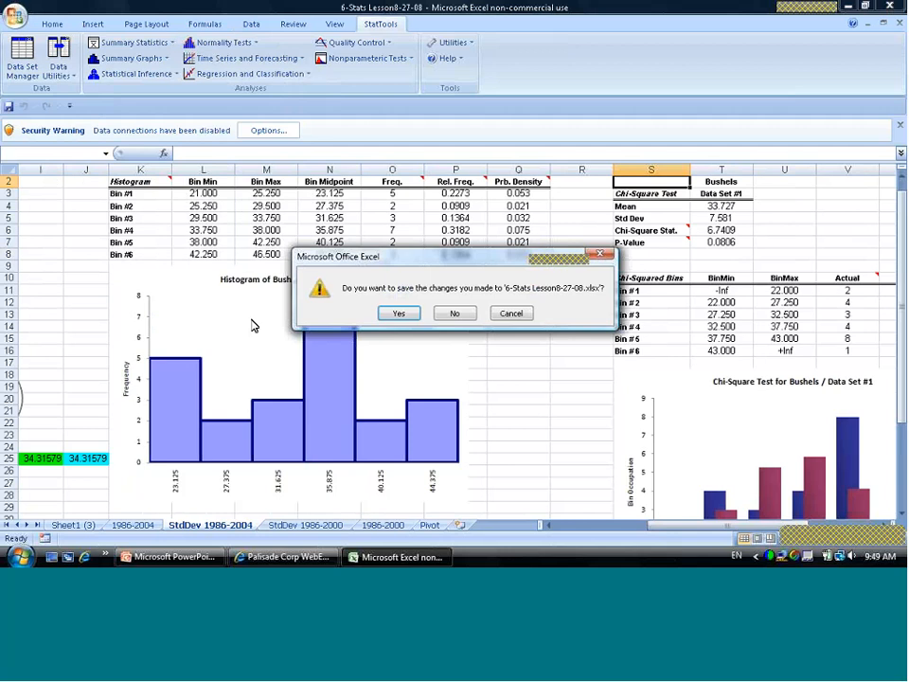
left_click(451, 320)
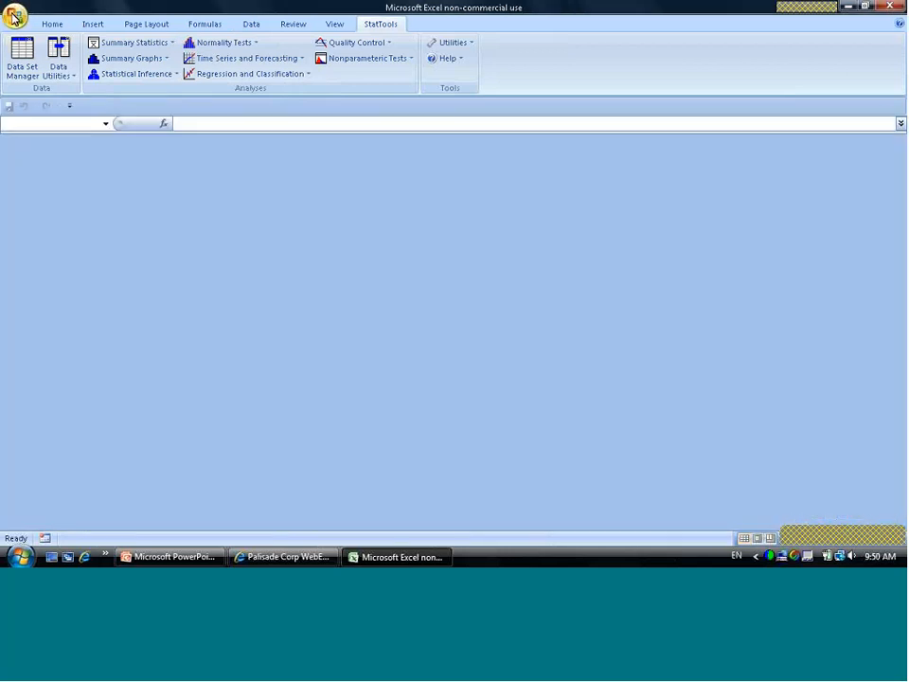
left_click(14, 14)
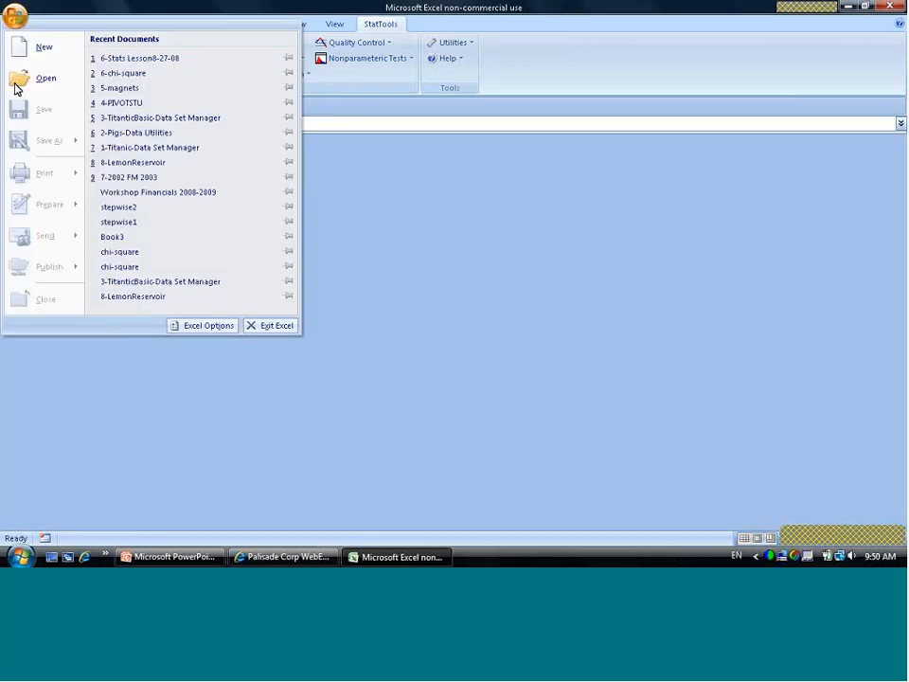
left_click(19, 83)
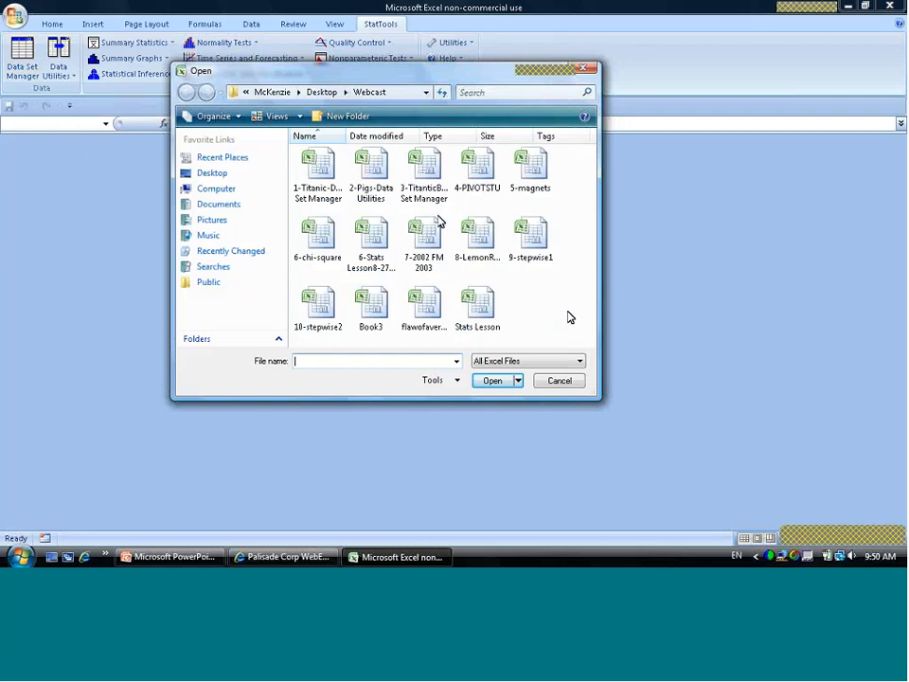
double_click(424, 179)
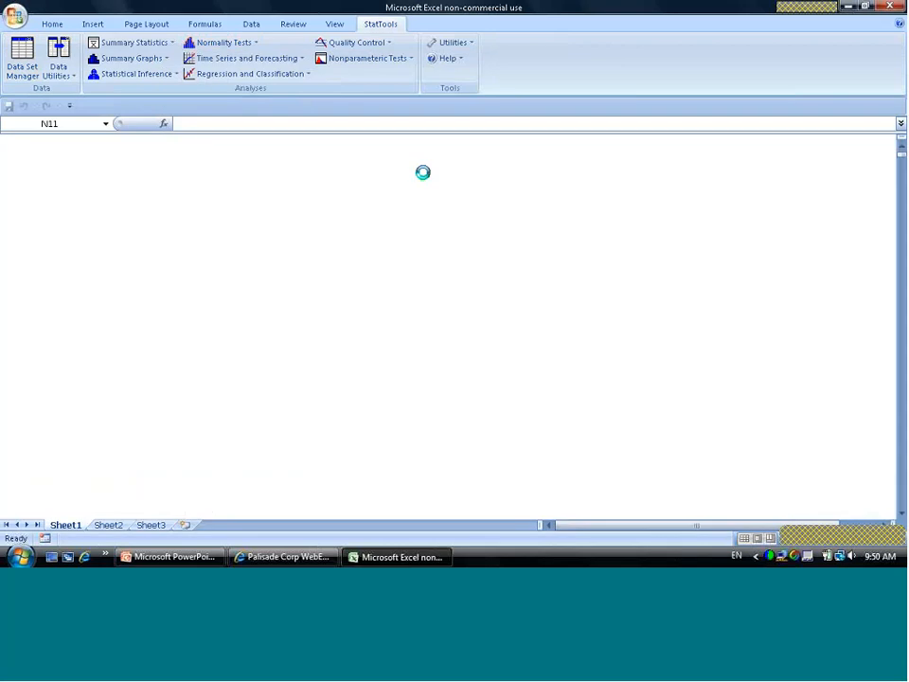
left_click(118, 368)
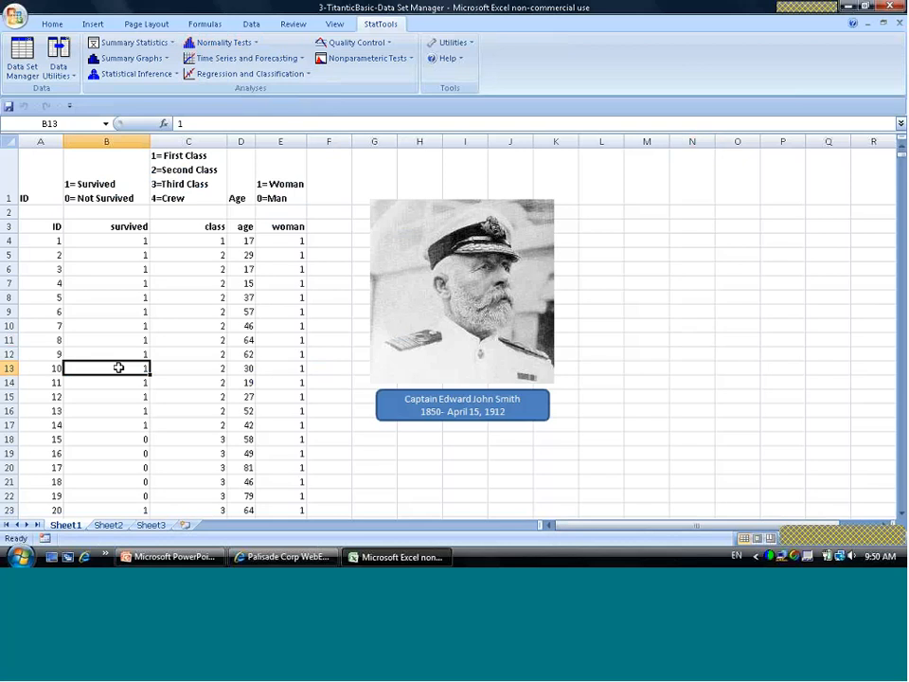
Step: Switch to the StatTools2 presentation in PowerPoint and browse the slides from the magnets study through Chi-square and Regression Methods to Catchments
left_click(309, 75)
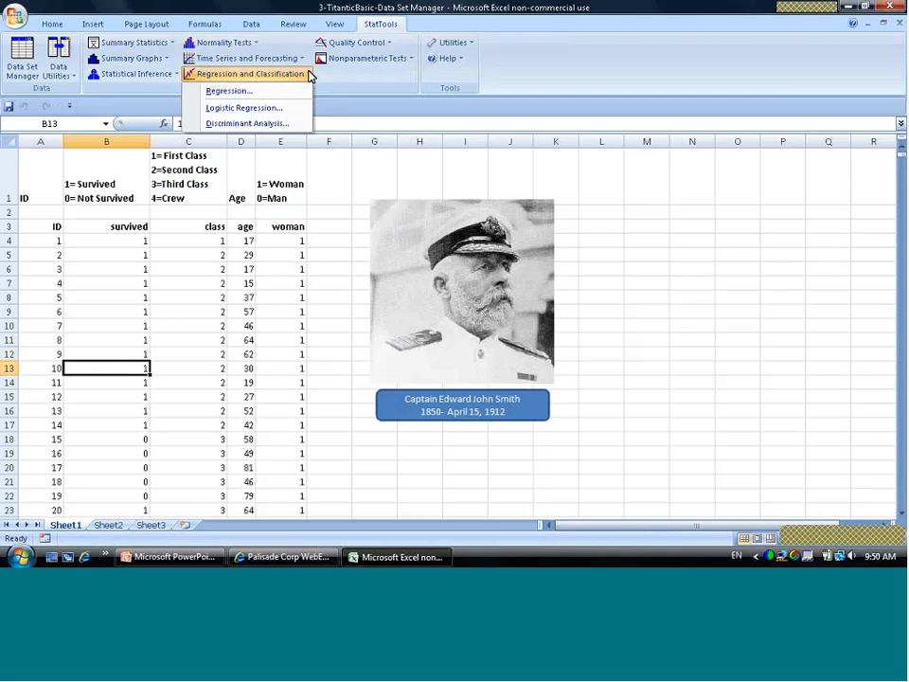
left_click(307, 74)
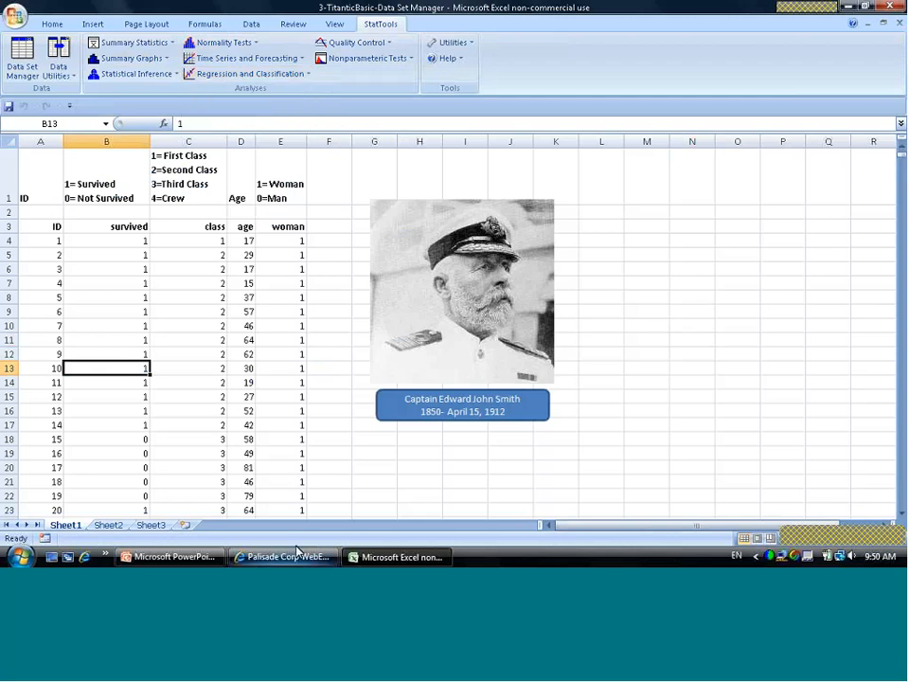
mouse_move(255, 562)
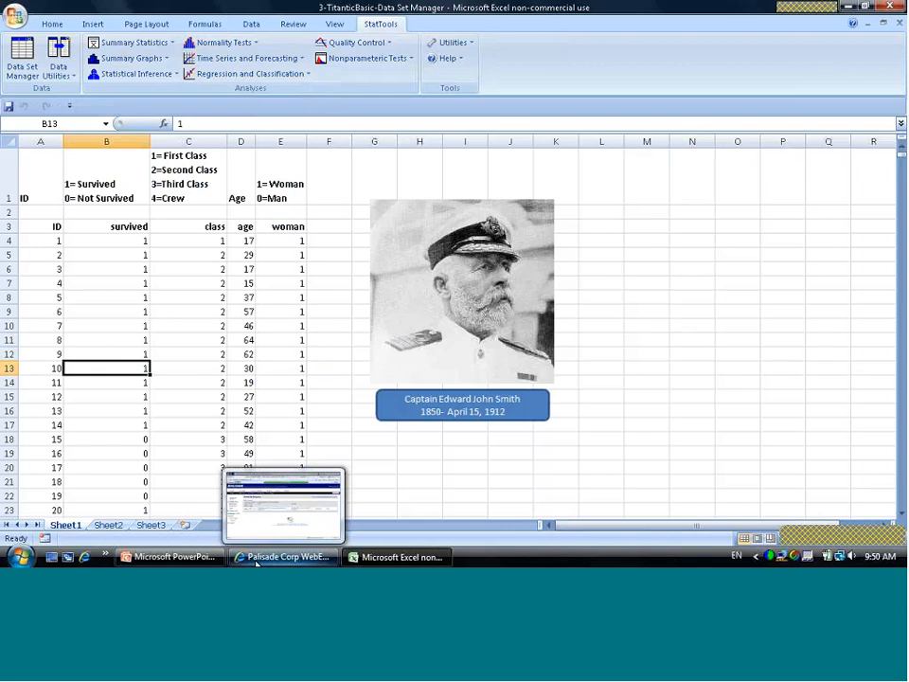
mouse_move(206, 560)
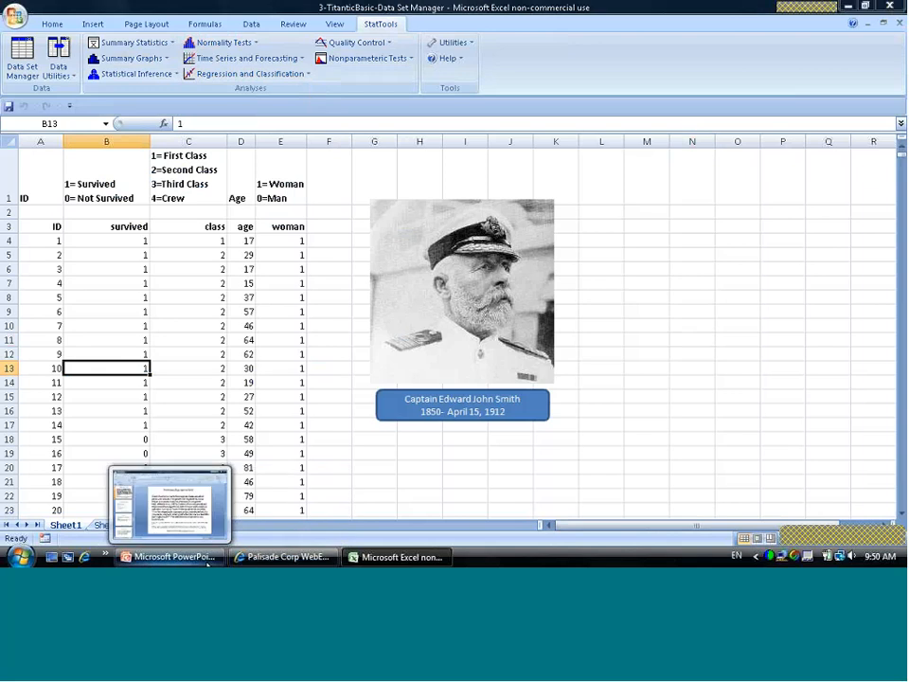
left_click(206, 560)
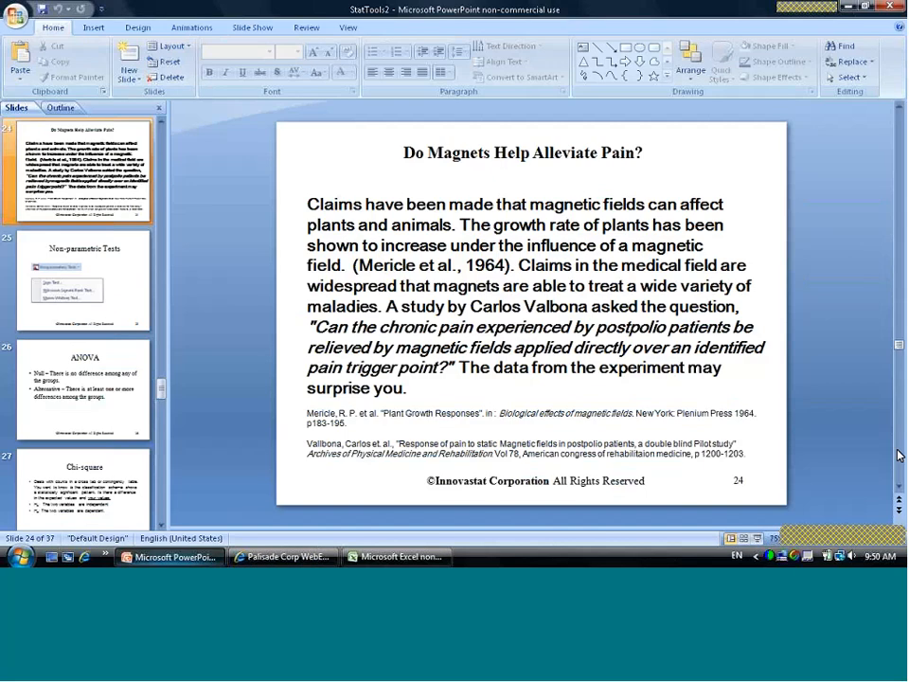
scroll(898, 456, "down", 3)
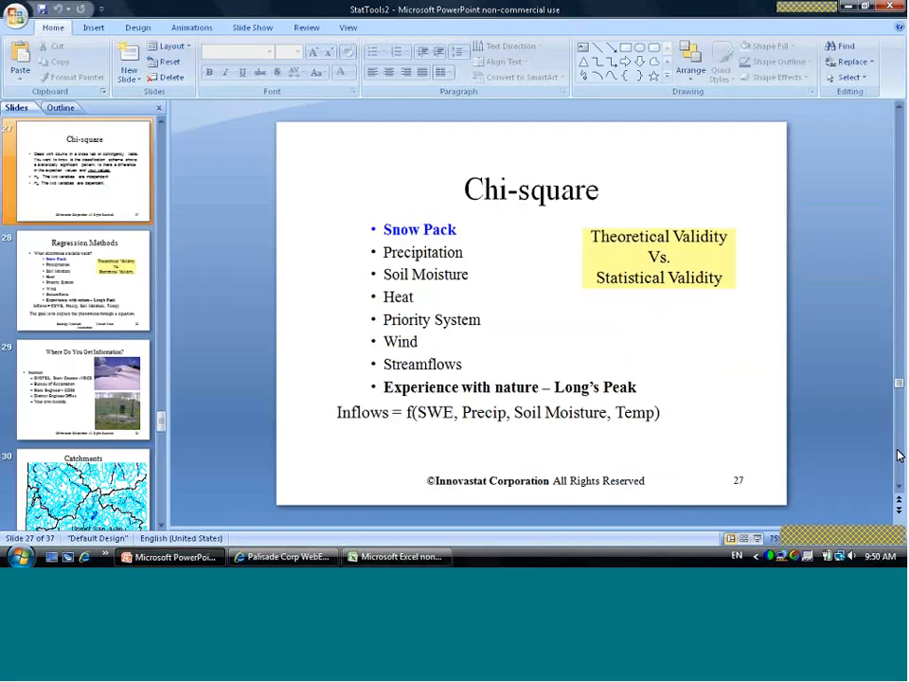
scroll(898, 455, "down", 2)
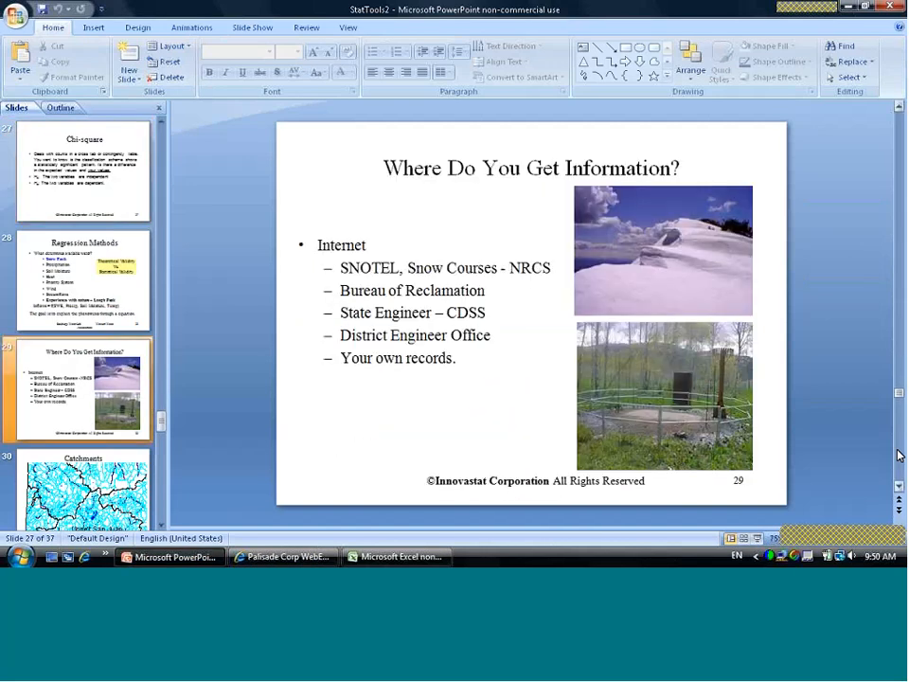
scroll(898, 455, "down", 4)
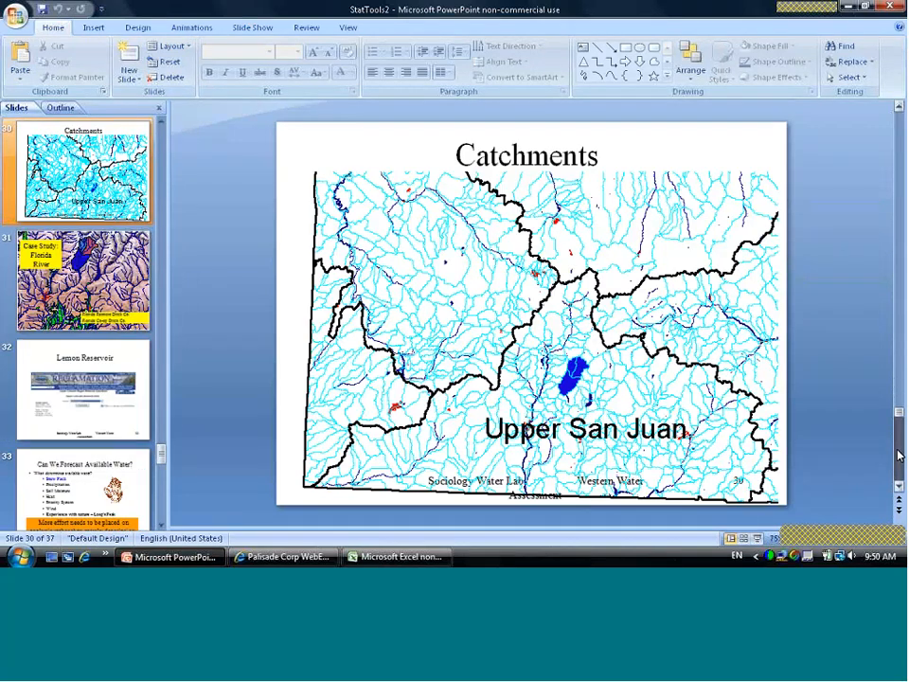
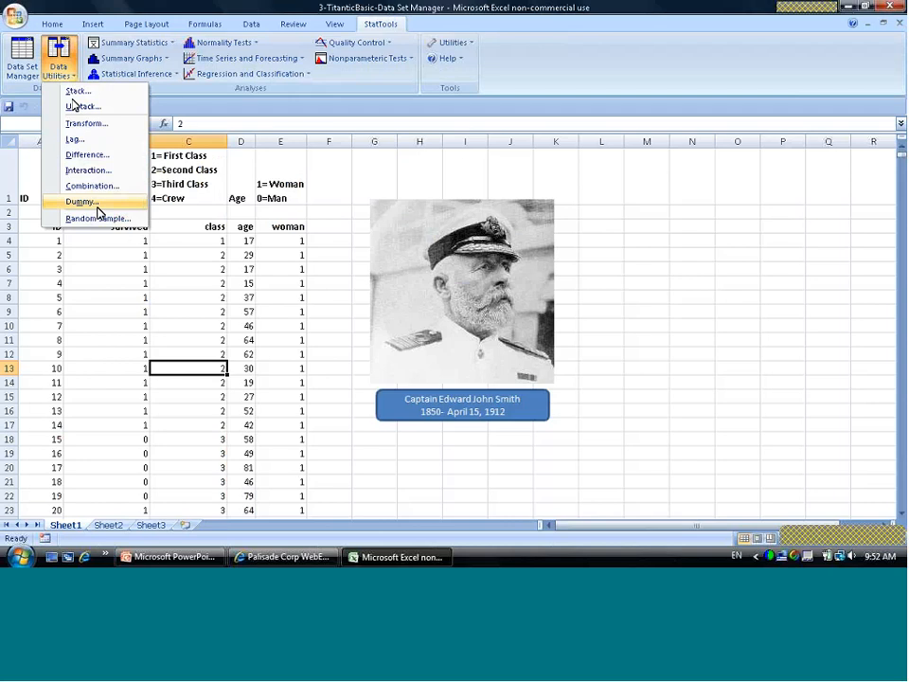
Step: Create one StatTools dummy variable for each distinct category of the class variable in the Titanic data set, allowing cells to be inserted
left_click(97, 203)
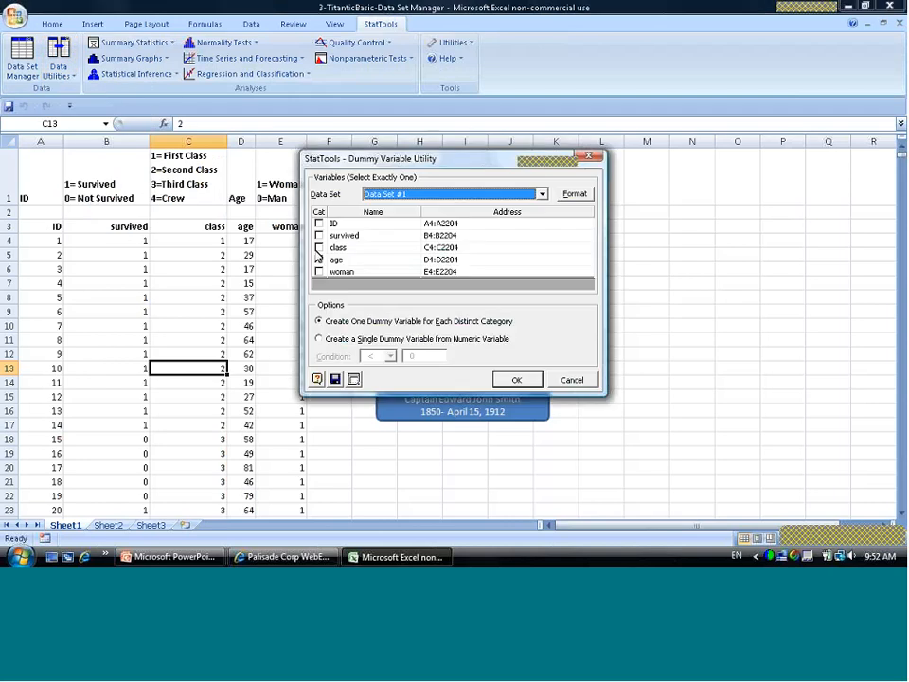
left_click(320, 248)
left_click(521, 381)
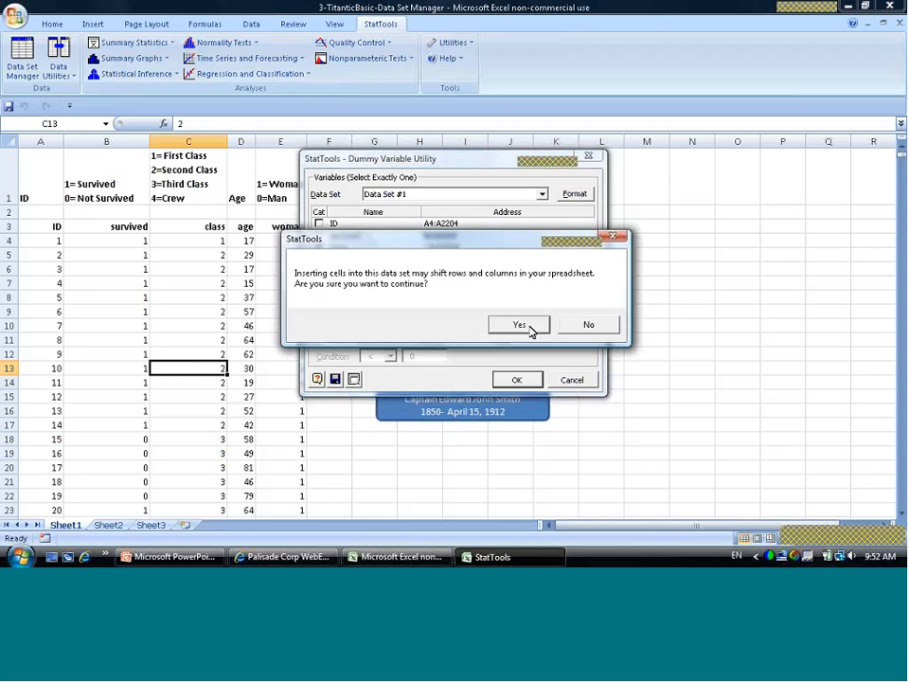
left_click(519, 324)
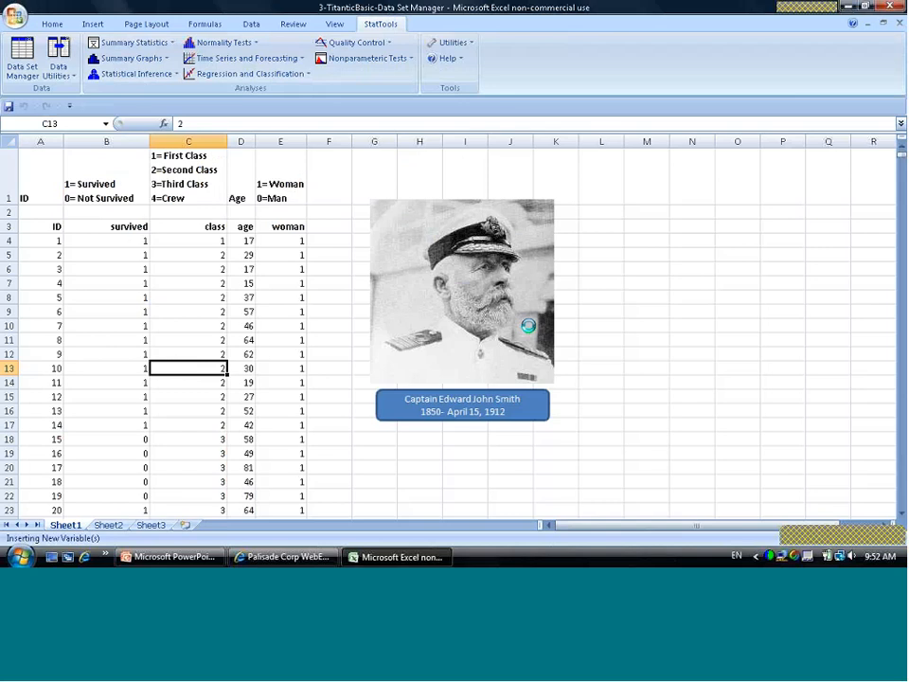
left_click(273, 300)
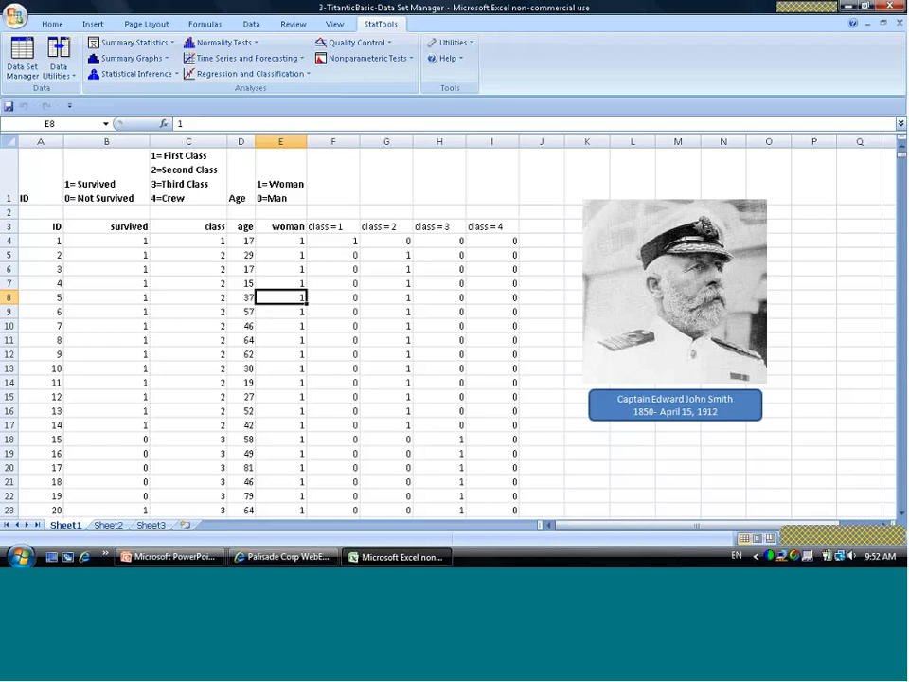
Step: Start a StatTools logistic regression on Data Set #1 with survived as the dependent variable
left_click(115, 239)
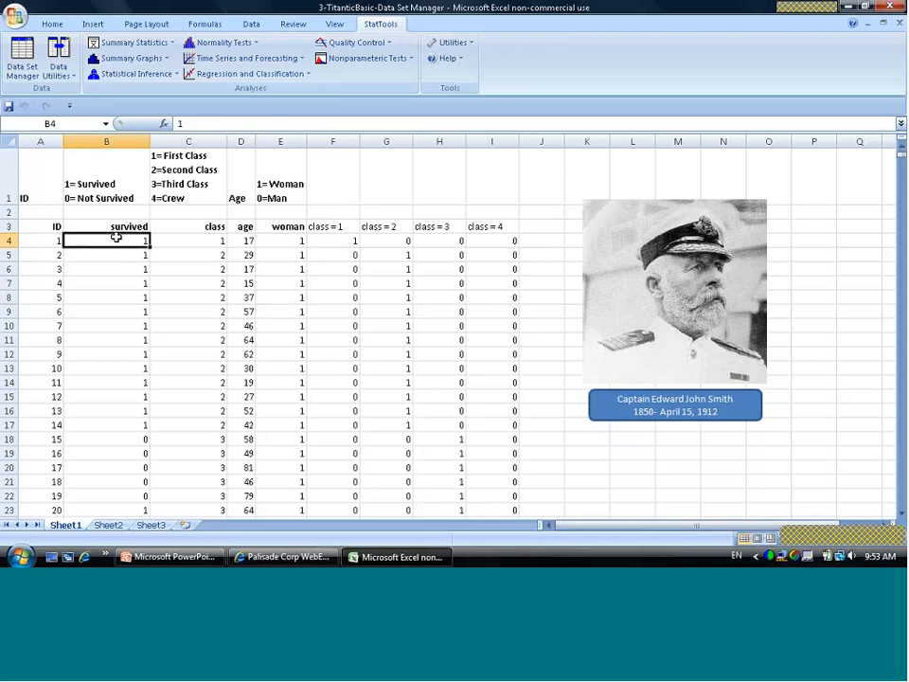
left_click(194, 239)
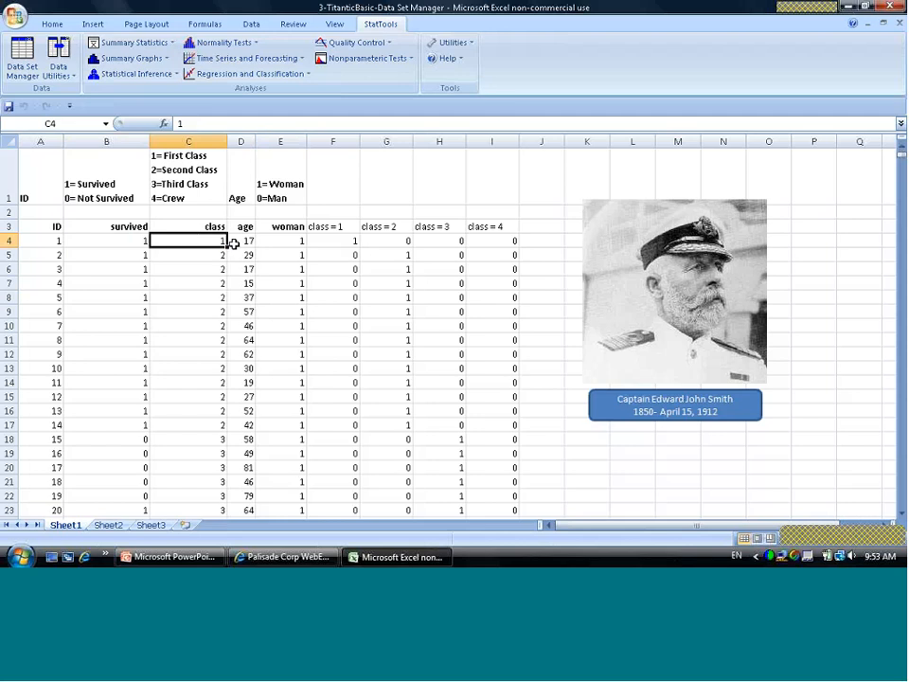
key("Right")
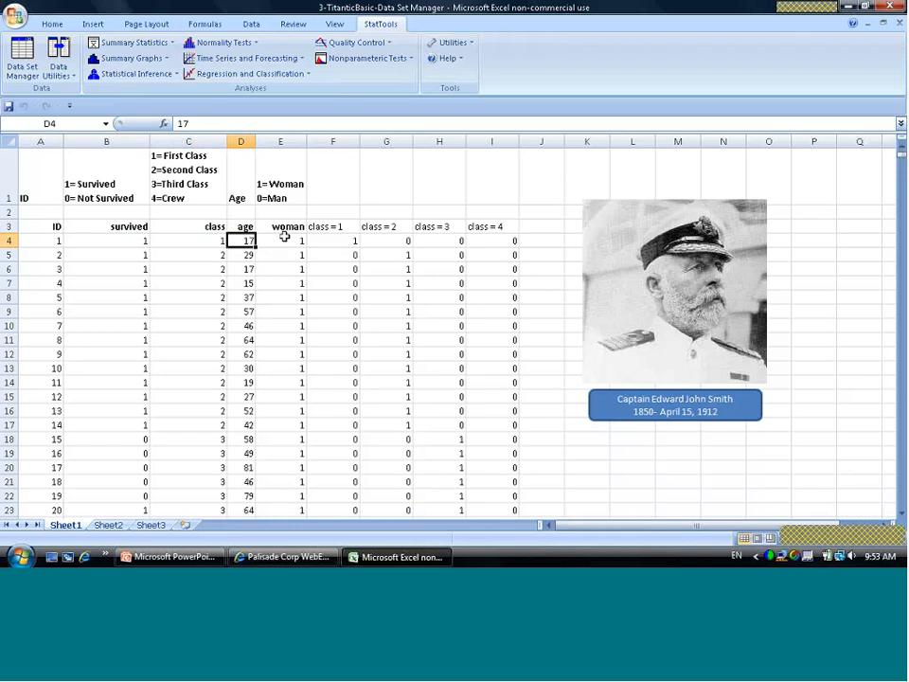
left_click(284, 237)
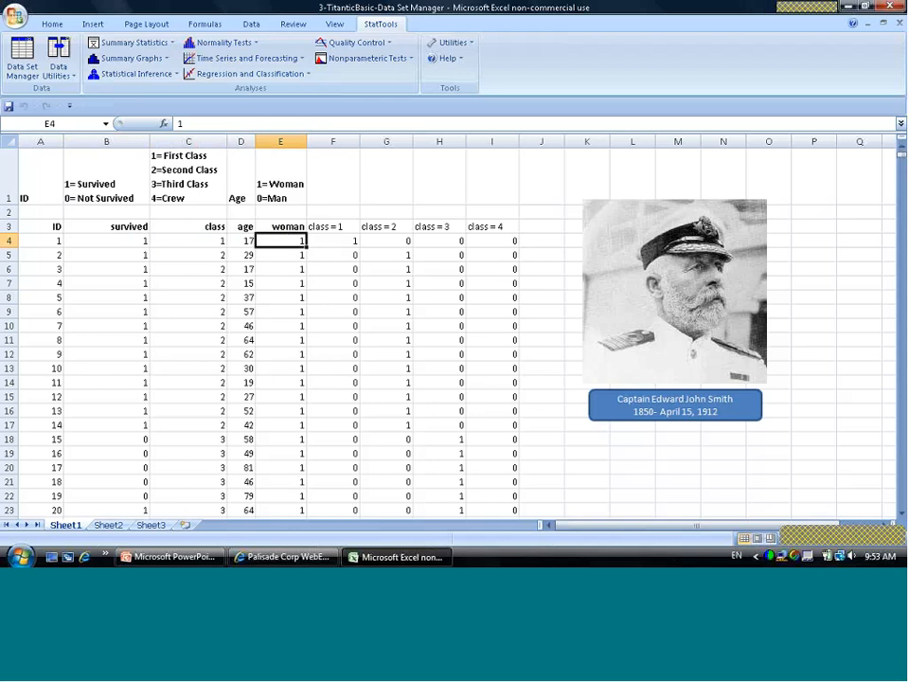
left_click(307, 74)
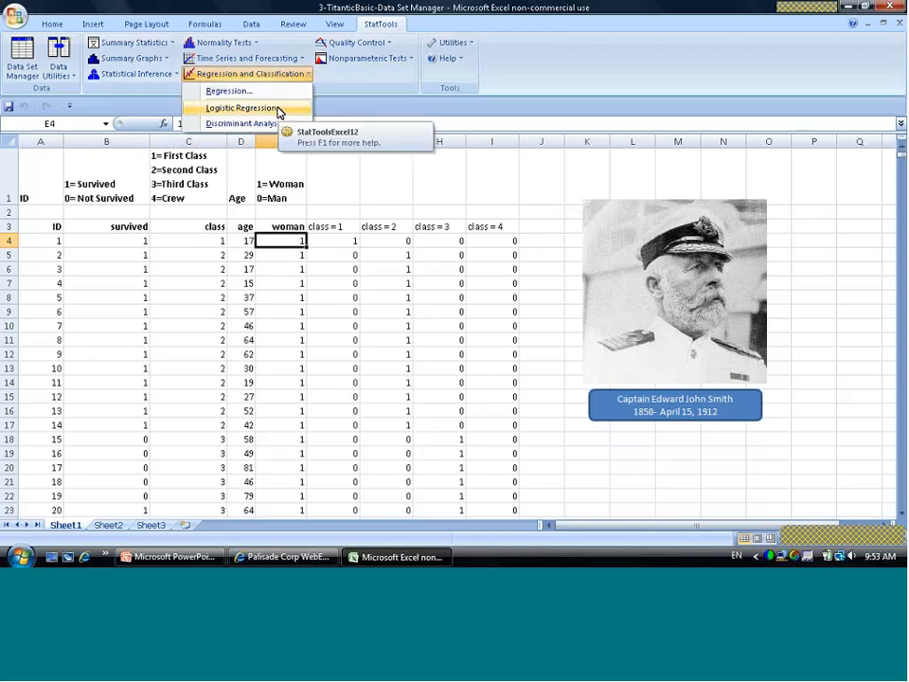
left_click(277, 109)
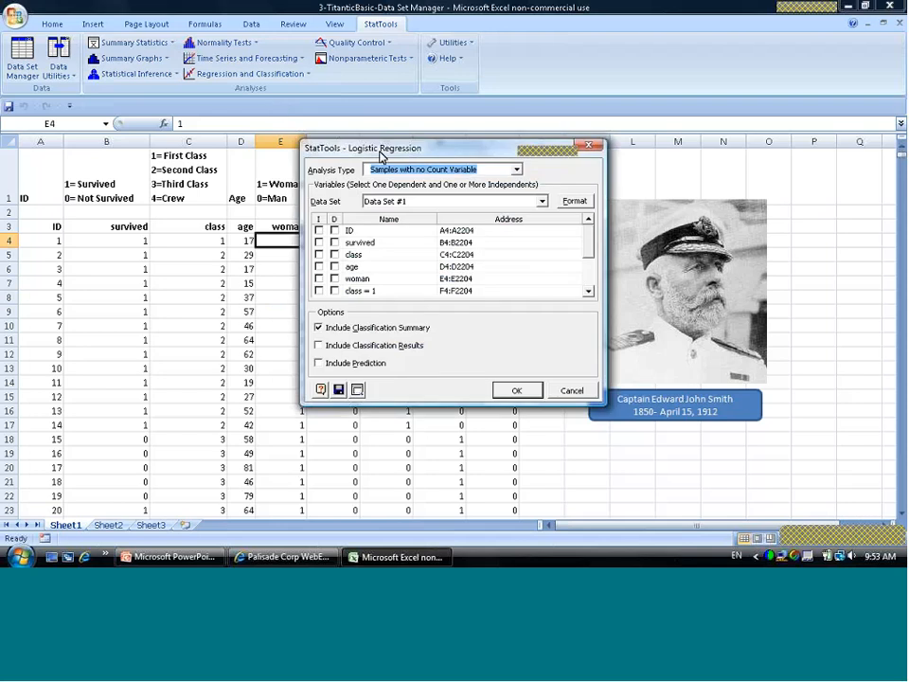
left_click_drag(383, 157, 431, 126)
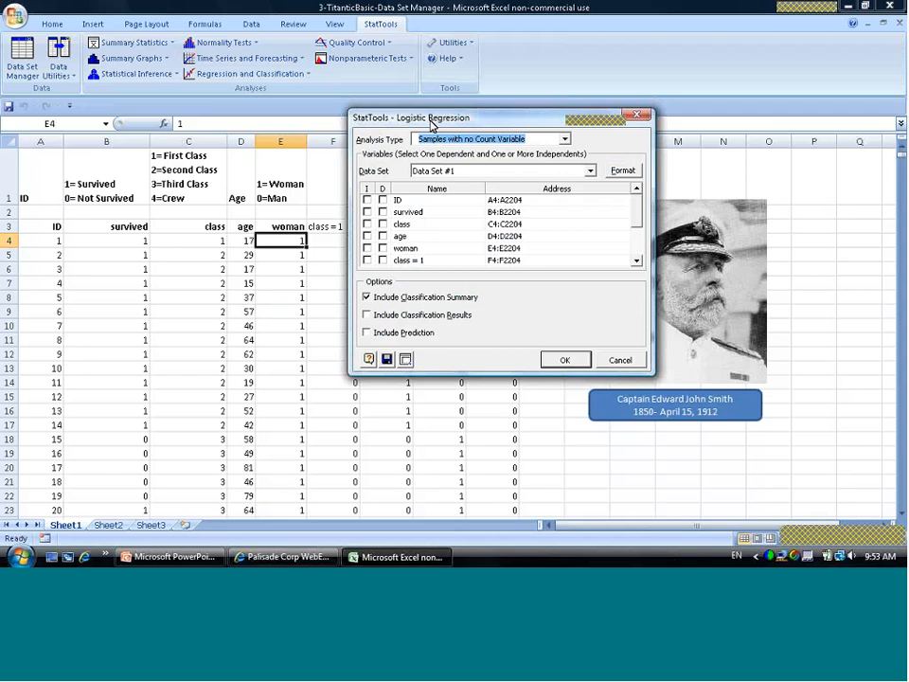
left_click(384, 212)
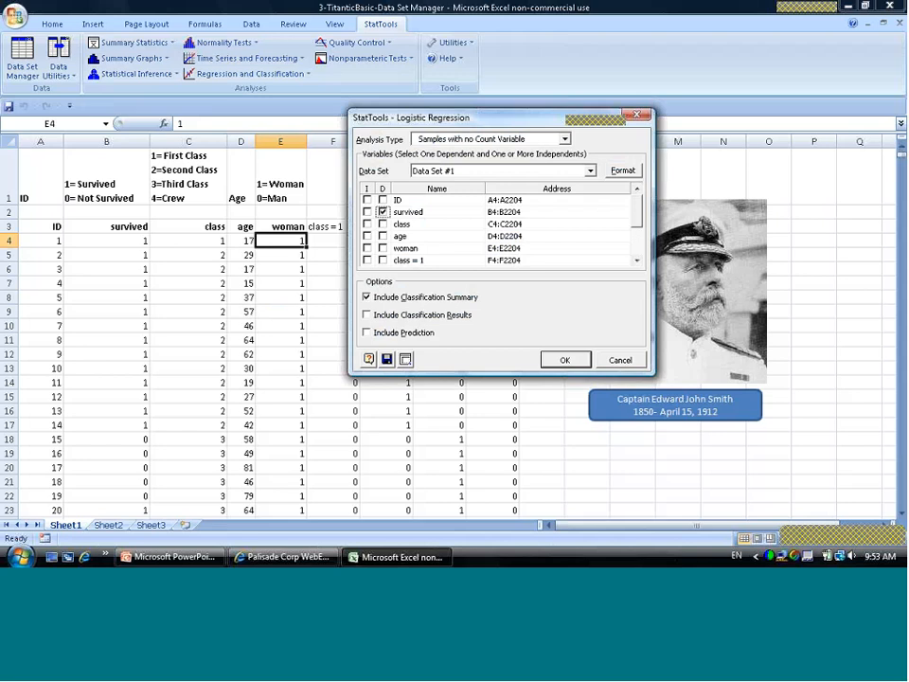
Step: Choose age, woman, class = 1, class = 2 and class = 3 as the independent variables of the logistic regression
left_click(367, 236)
left_click(367, 248)
left_click(637, 260)
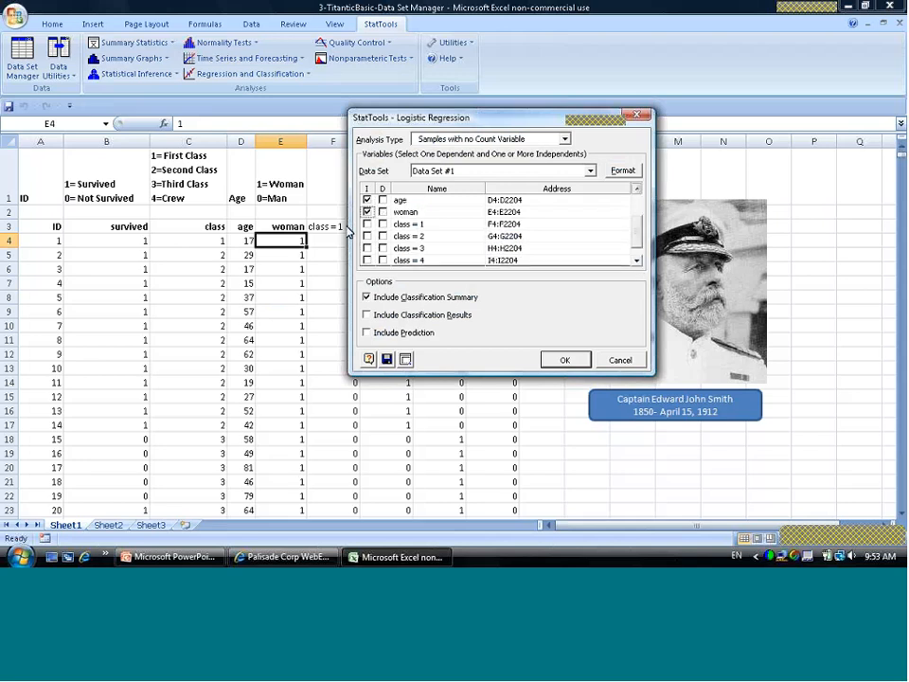
left_click(367, 224)
left_click(367, 237)
left_click(367, 248)
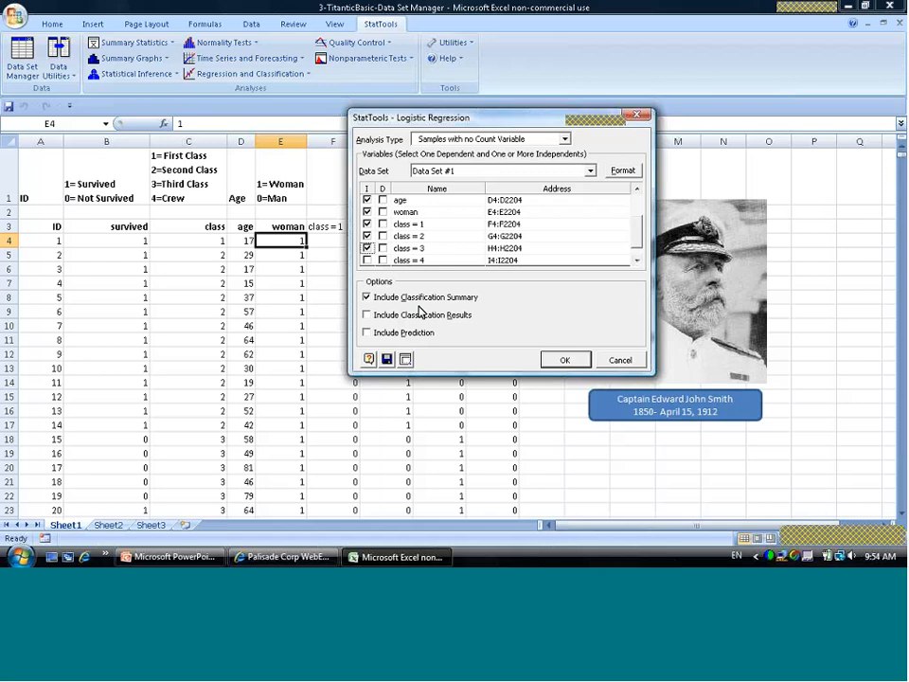
Step: Include classification results and generate the logistic regression report at P2
left_click(367, 315)
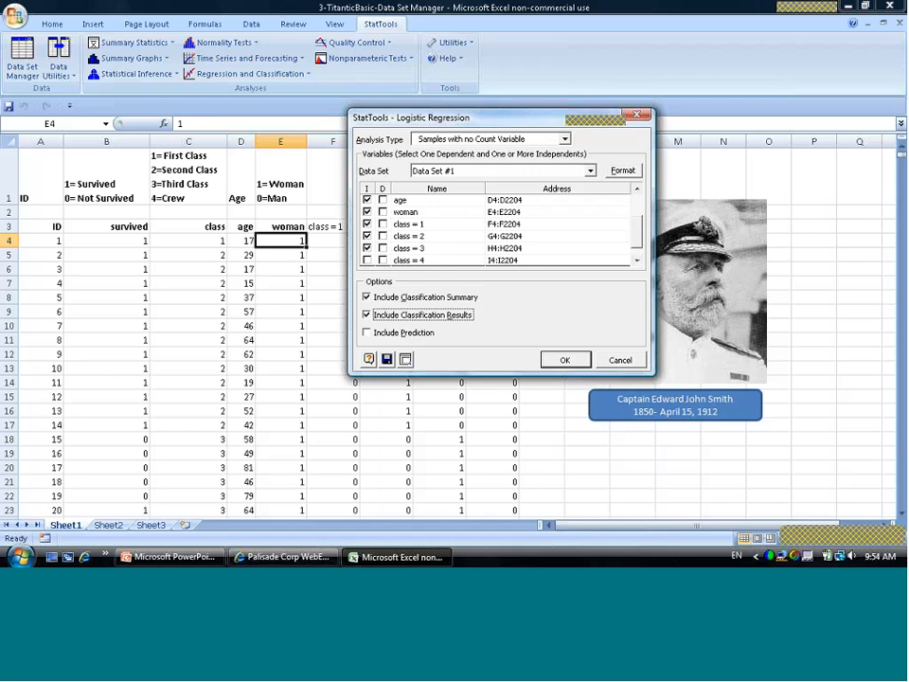
left_click(564, 360)
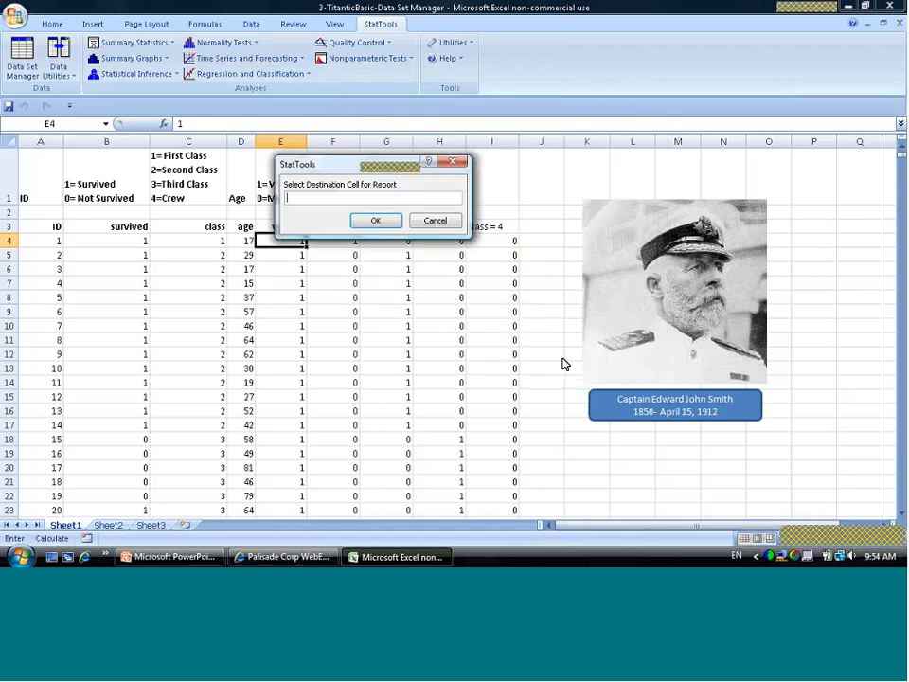
left_click(816, 216)
left_click(375, 220)
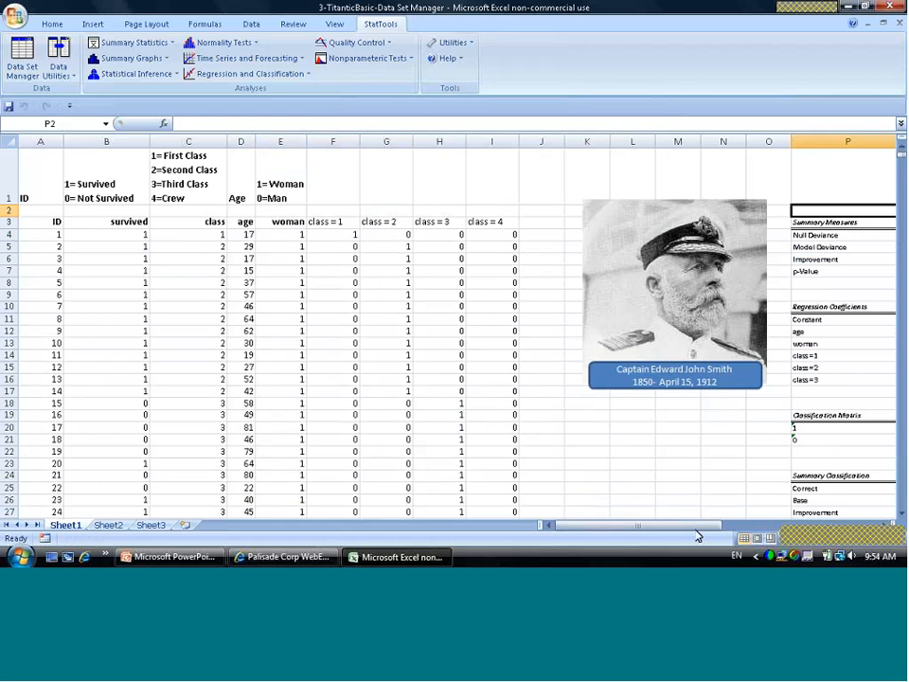
Step: Examine the logistic regression report, including the overall p-value, the coefficients and the Exp(Coef) value and note for woman
left_click_drag(702, 526, 815, 533)
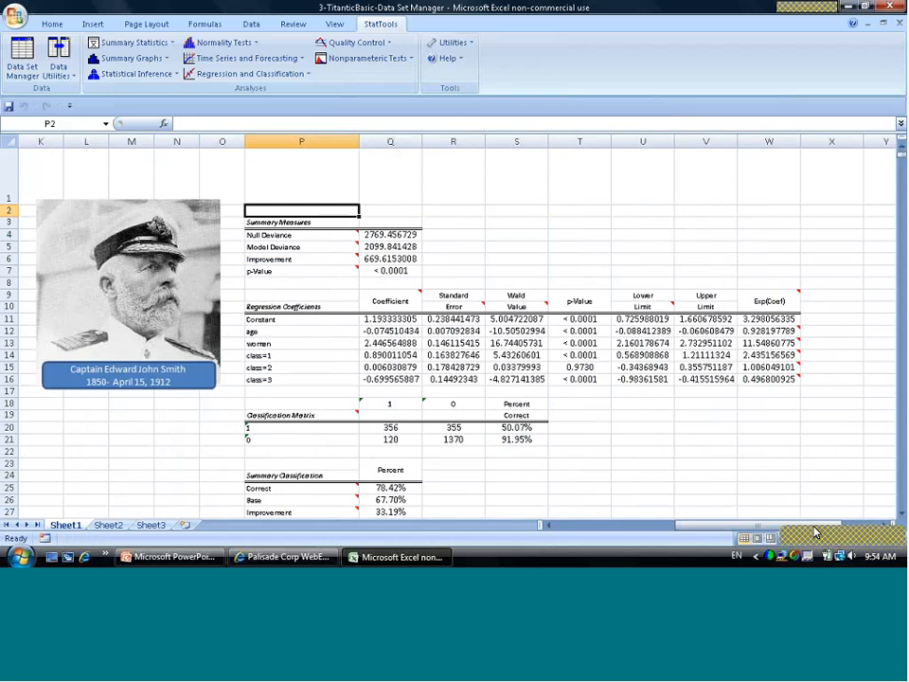
left_click(508, 268)
left_click(505, 260)
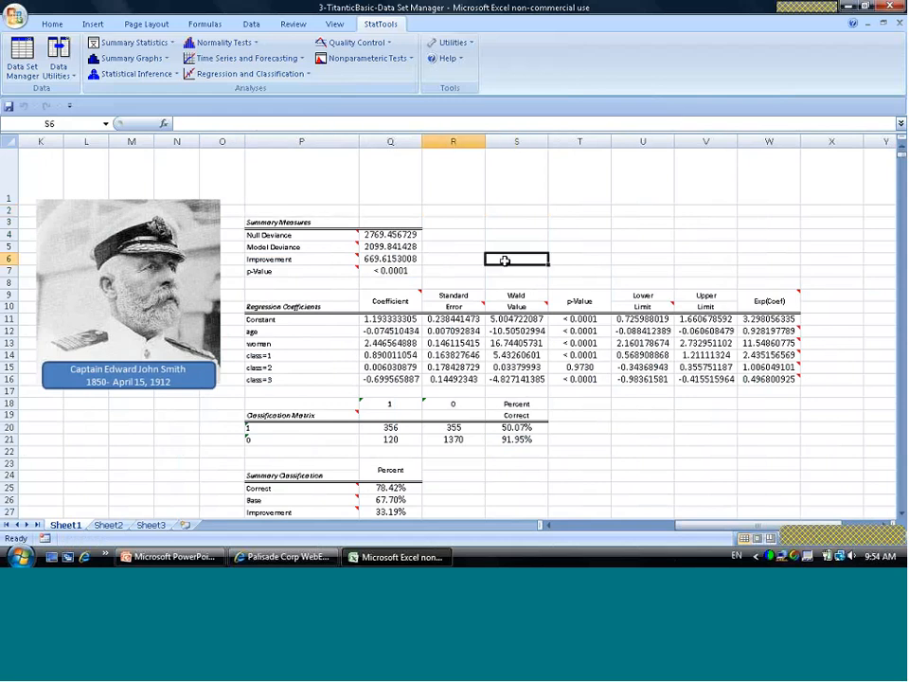
key("Left")
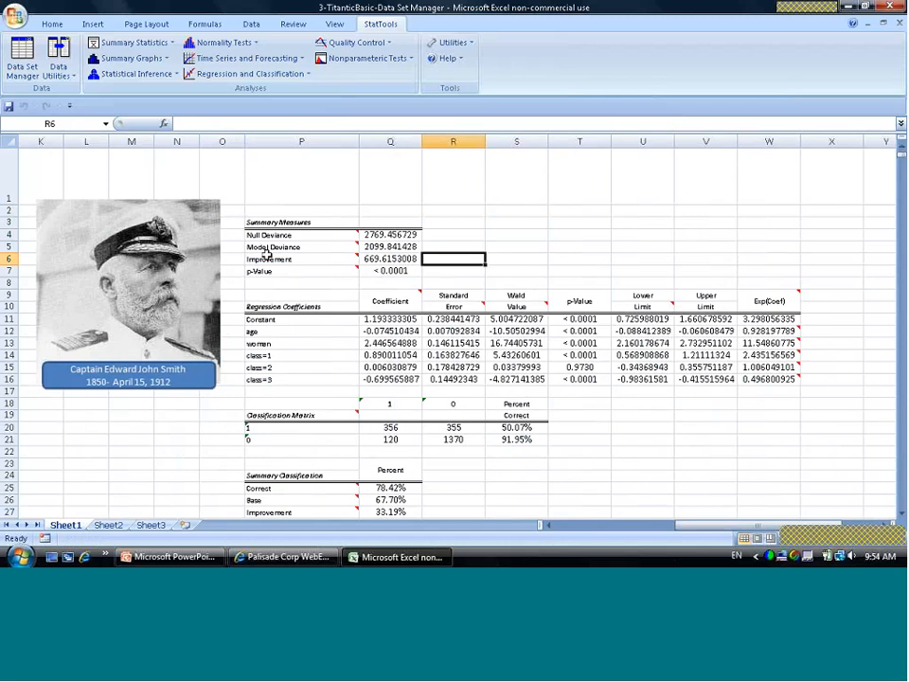
left_click(402, 271)
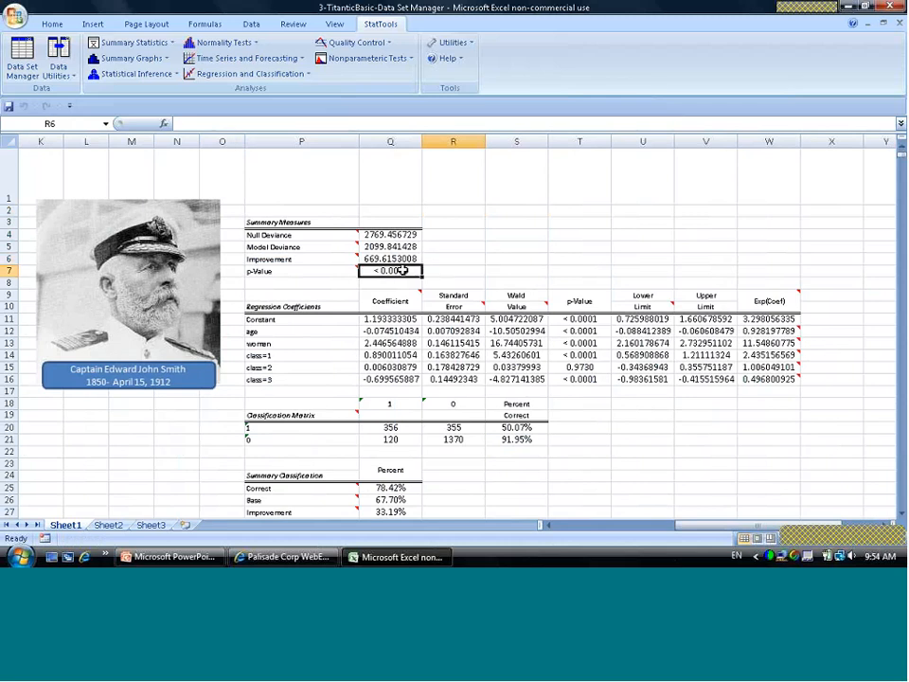
left_click(400, 319)
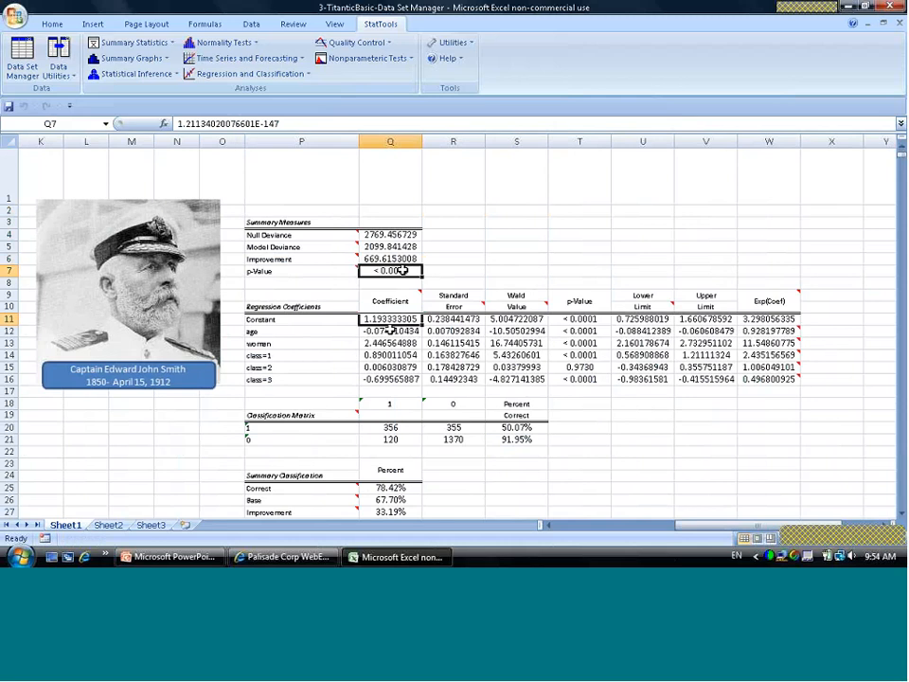
left_click(390, 329)
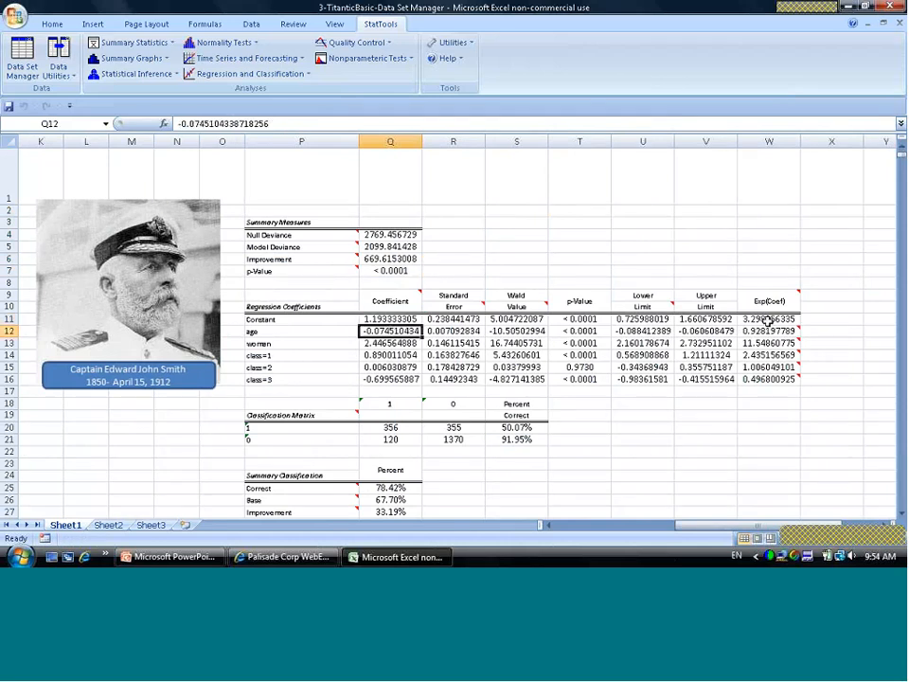
left_click_drag(831, 320, 823, 374)
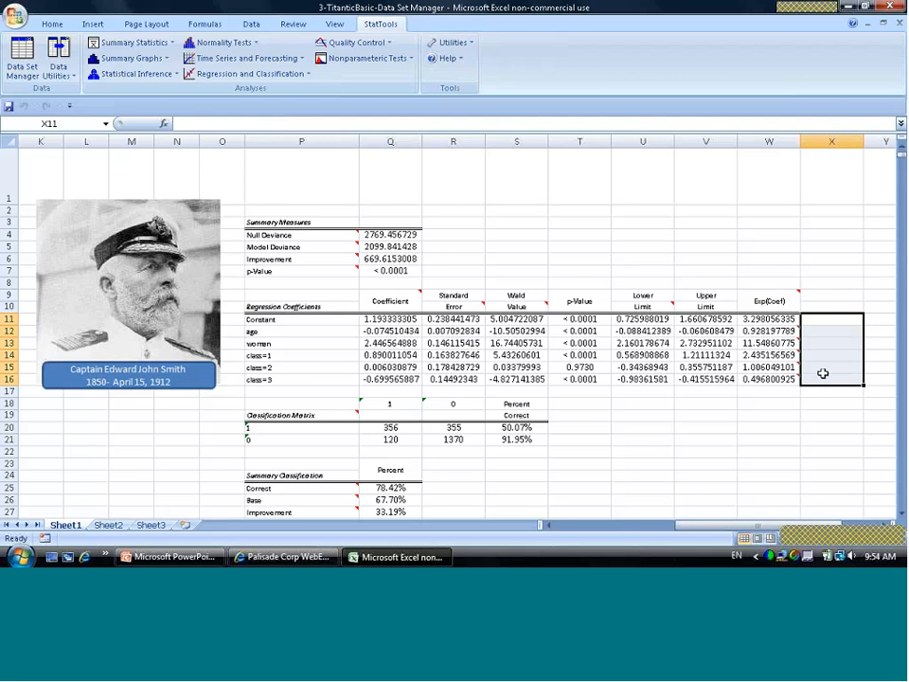
mouse_move(766, 343)
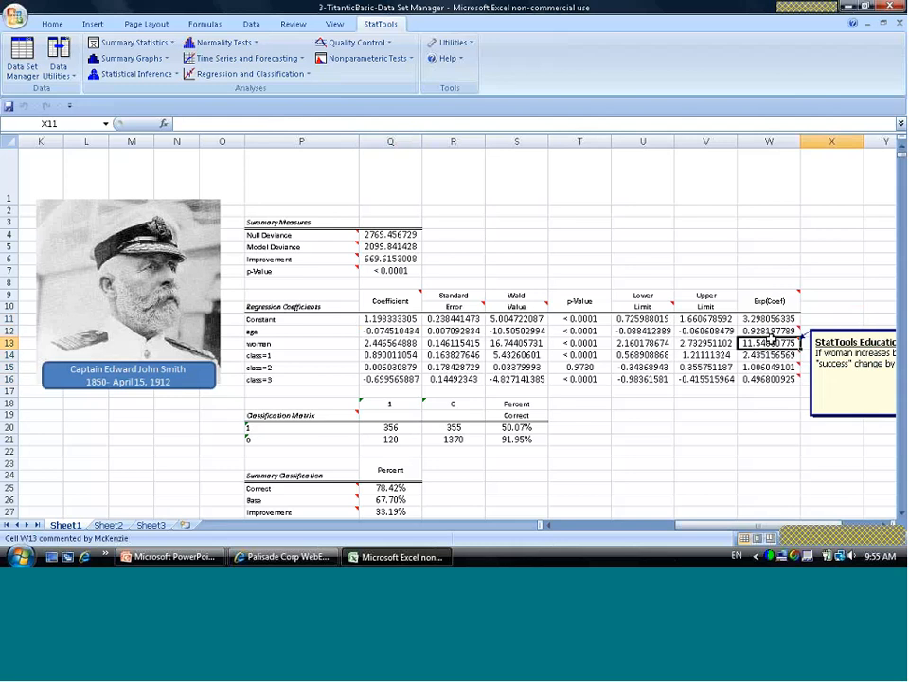
left_click(766, 342)
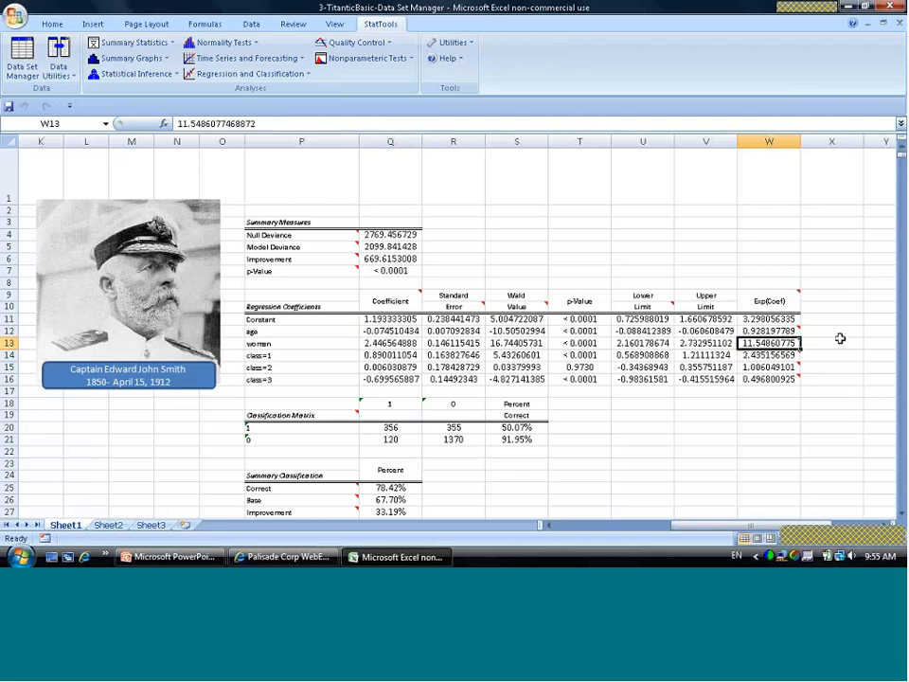
Step: Examine the Exp(Coef) values of class = 1, class = 2 and class = 3 in the logistic regression coefficients
mouse_move(789, 343)
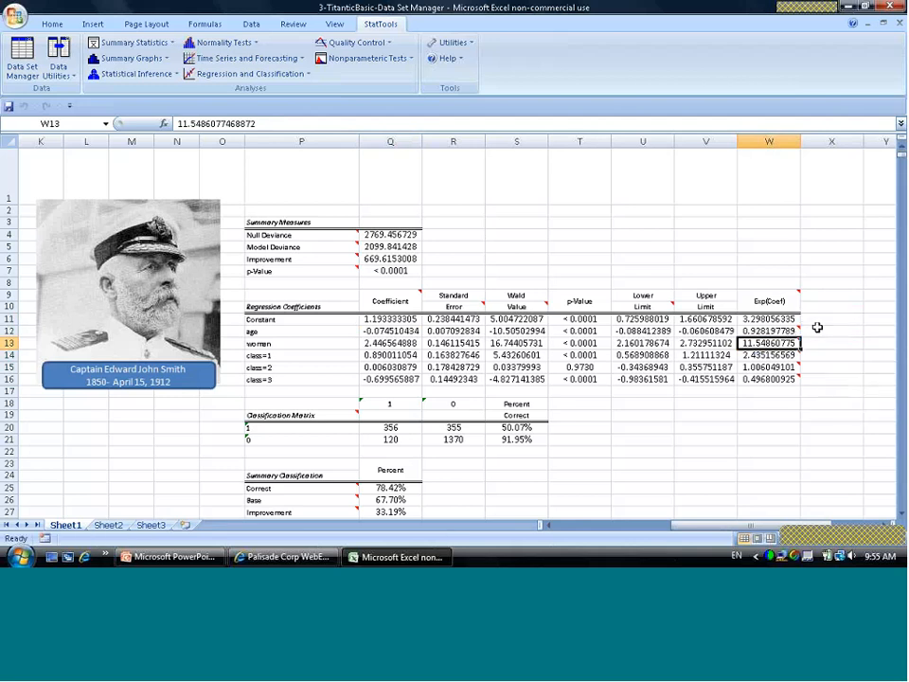
left_click(779, 356)
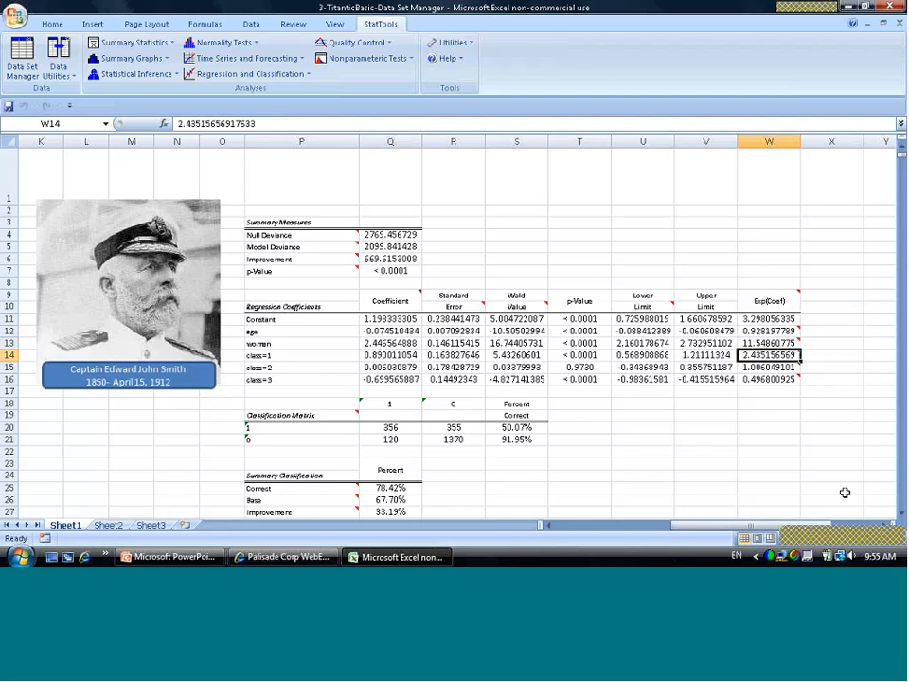
left_click(788, 368)
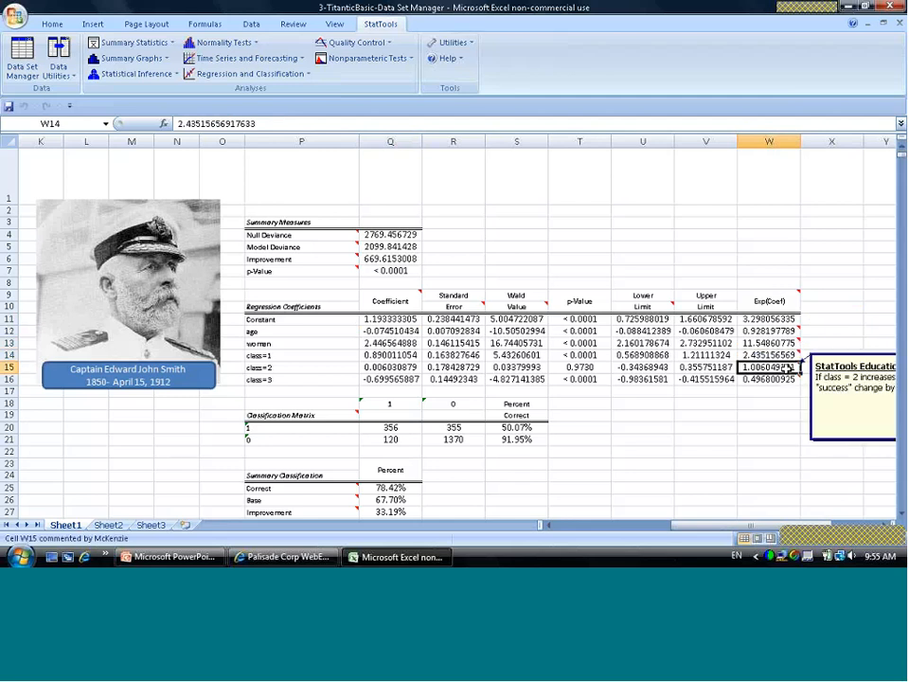
left_click(778, 379)
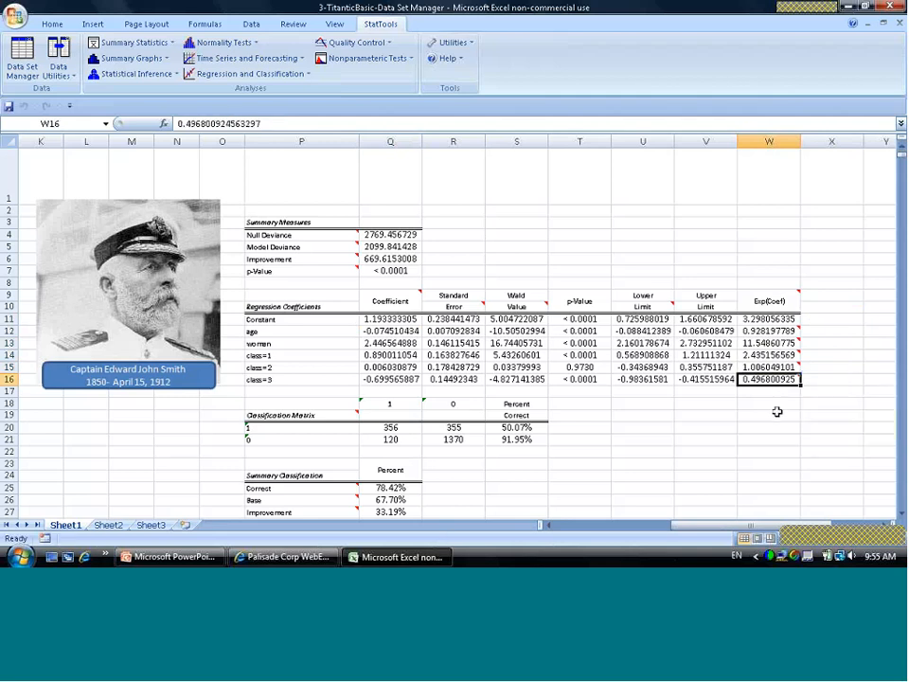
Step: Examine the Classification Matrix, reading the counts and percent correct for rows 0 and 1
key("Left")
key("ctrl+Left")
key("Down")
key("Down")
key("Down")
key("Down")
key("Down")
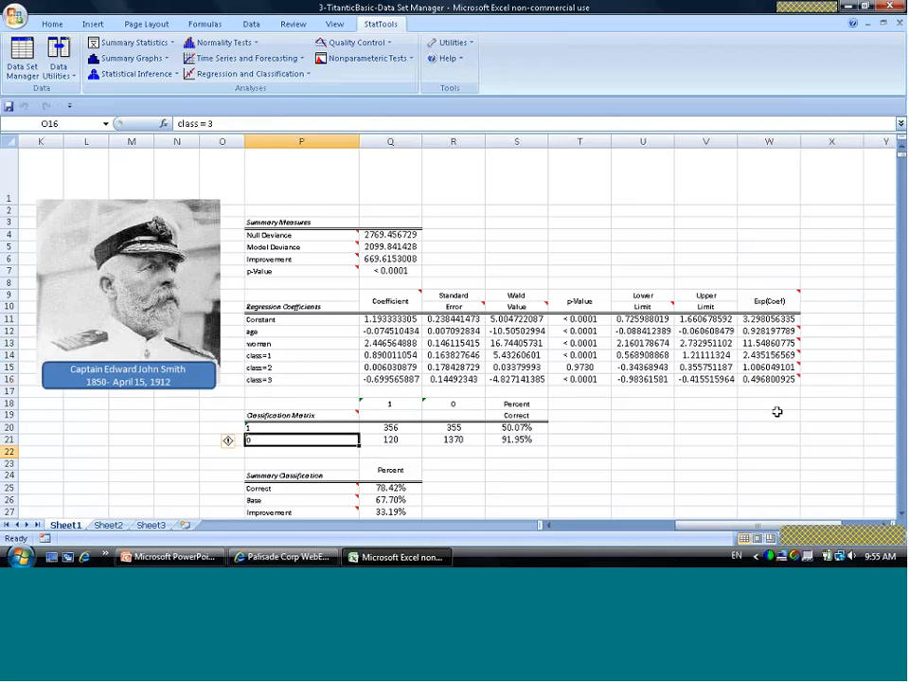
key("Right")
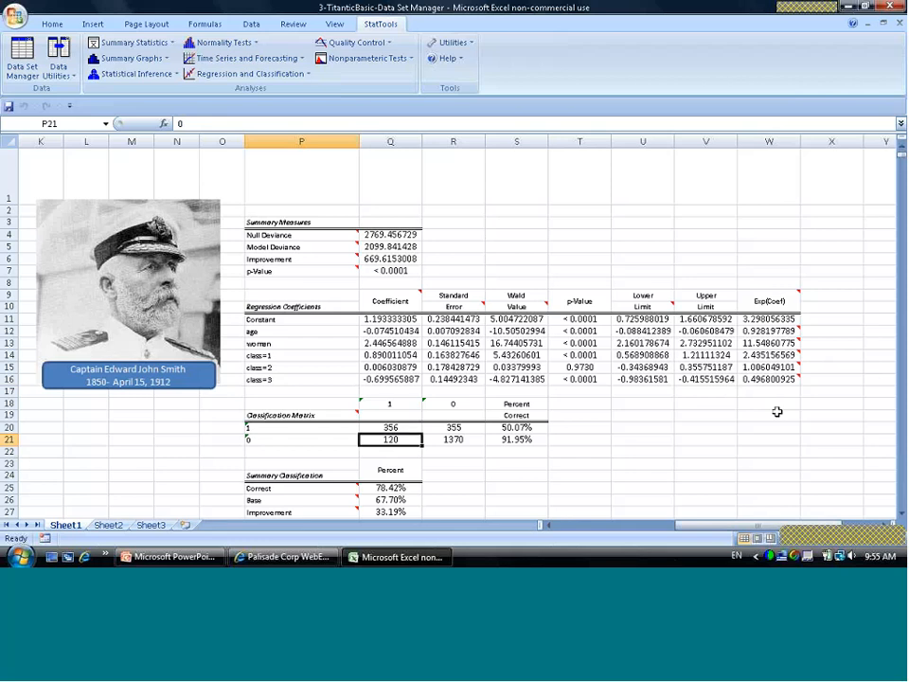
key("Right")
key("Right")
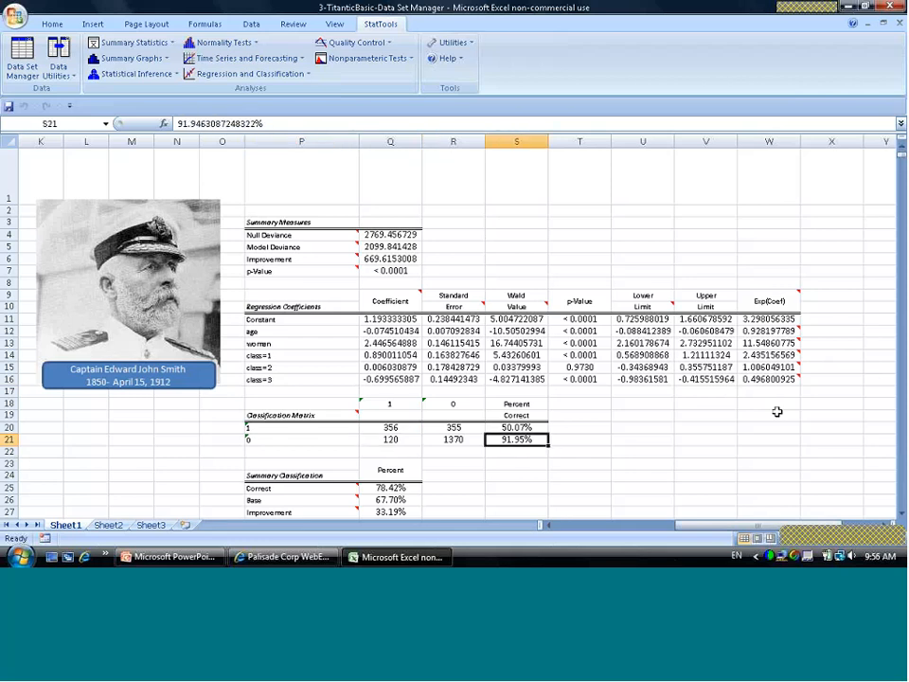
key("Left")
key("Left")
key("Left")
key("Up")
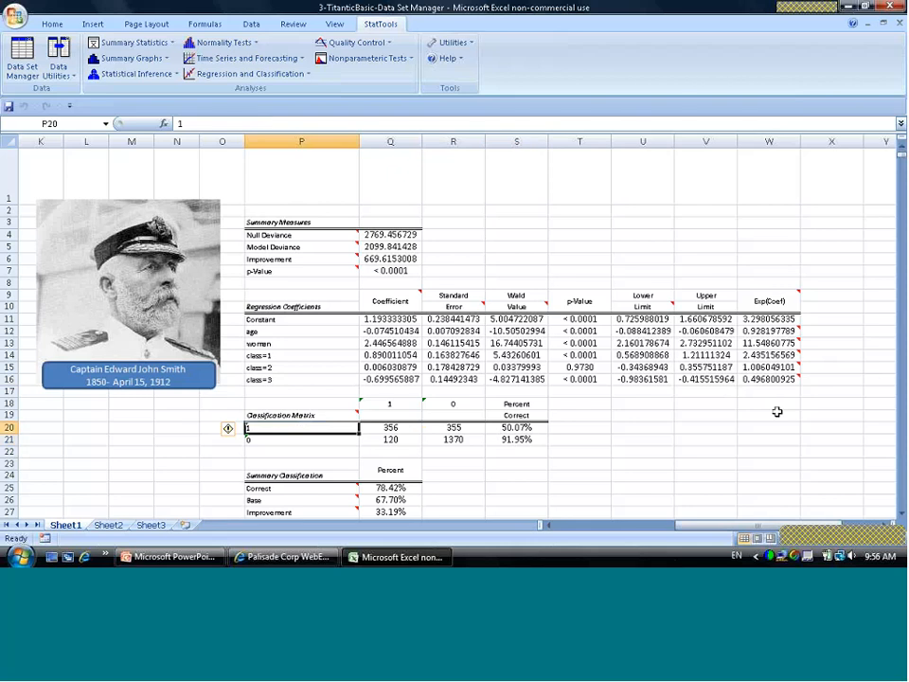
key("Right")
key("Right")
key("Right")
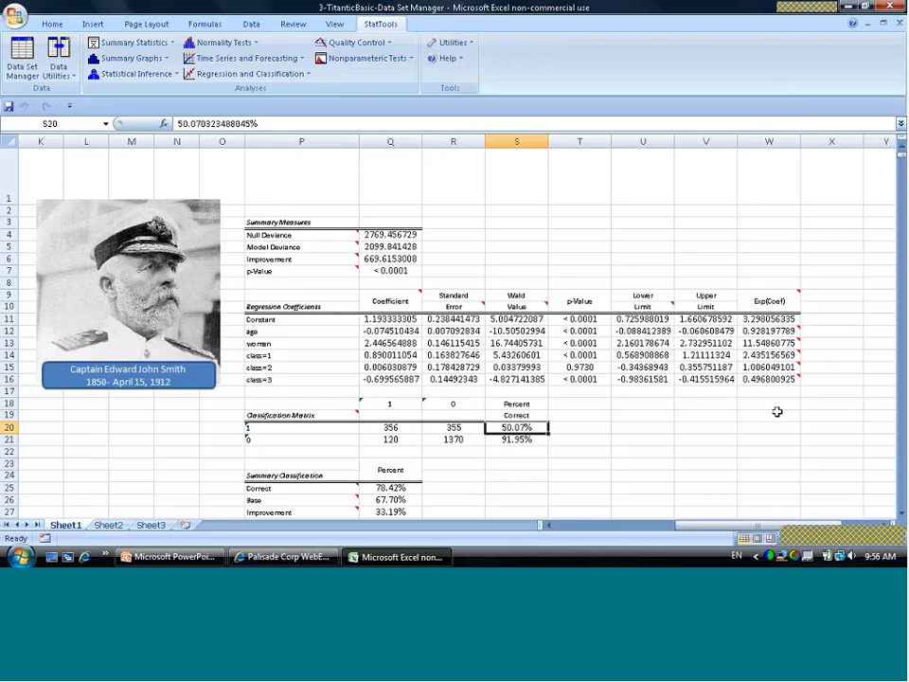
key("Down")
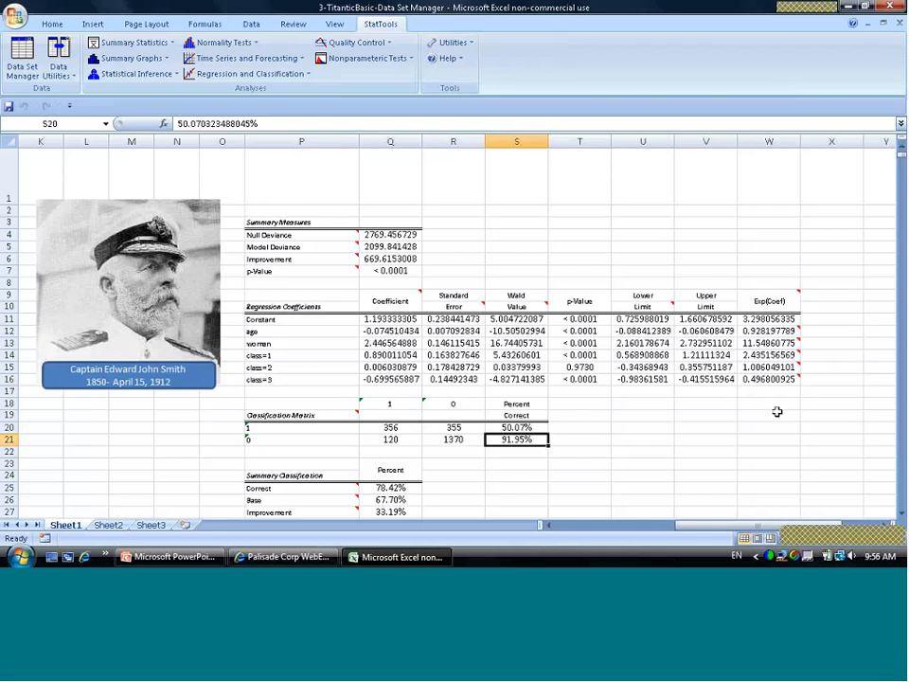
Step: Examine the Probabilities and Classifications table, comparing probability, analysis class and original class for passengers 1 and 6
key("Down")
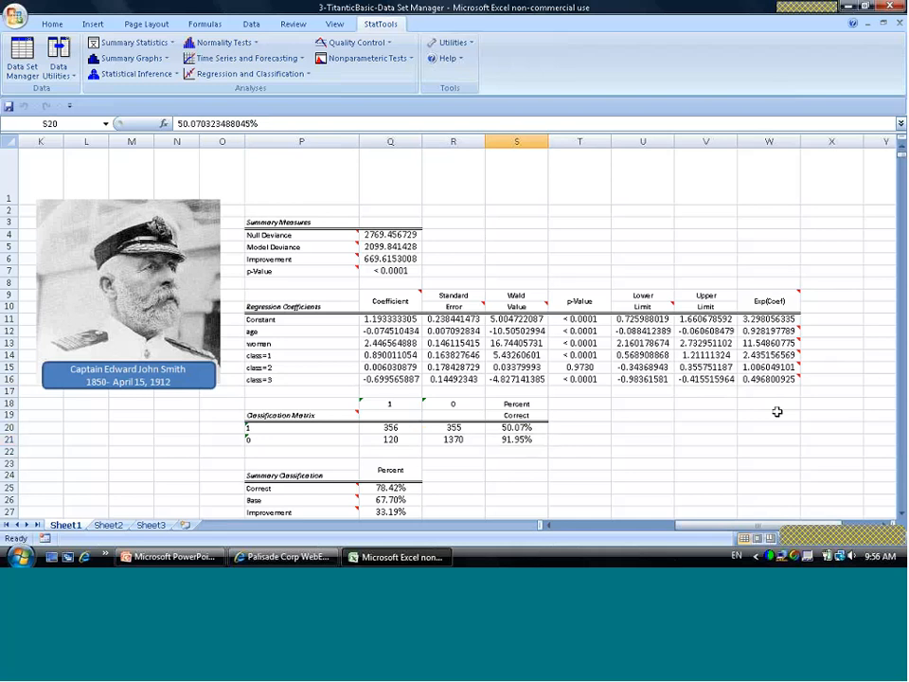
key("Down")
key("Down")
key("Down")
key("Down")
key("Down")
key("Down")
key("Down")
key("Down")
key("Down")
key("Down")
key("Down")
key("Down")
key("Down")
key("Down")
key("Down")
key("Down")
key("Down")
key("Down")
key("Down")
key("Down")
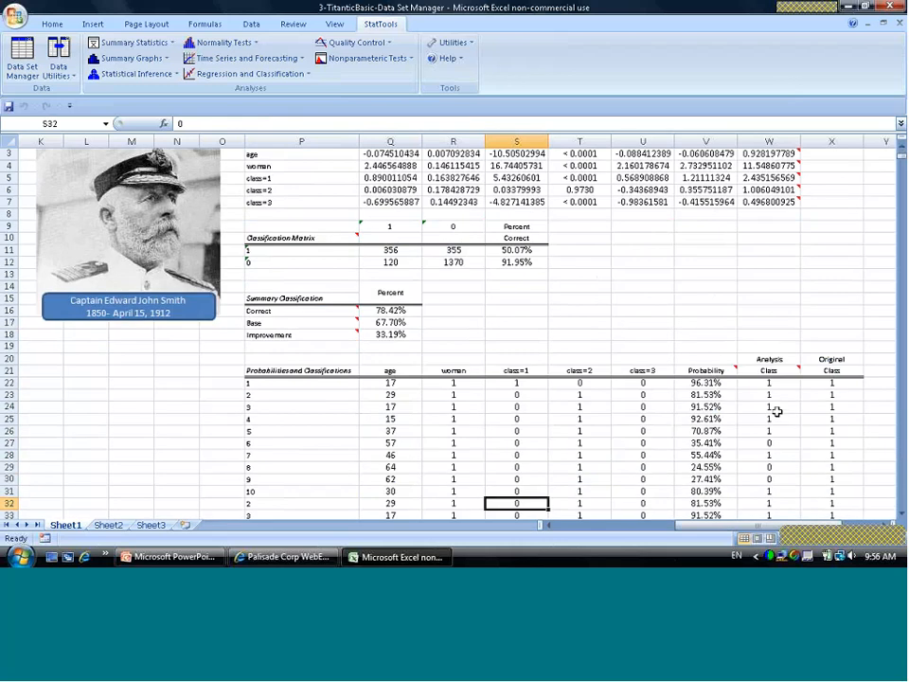
key("ctrl+Up")
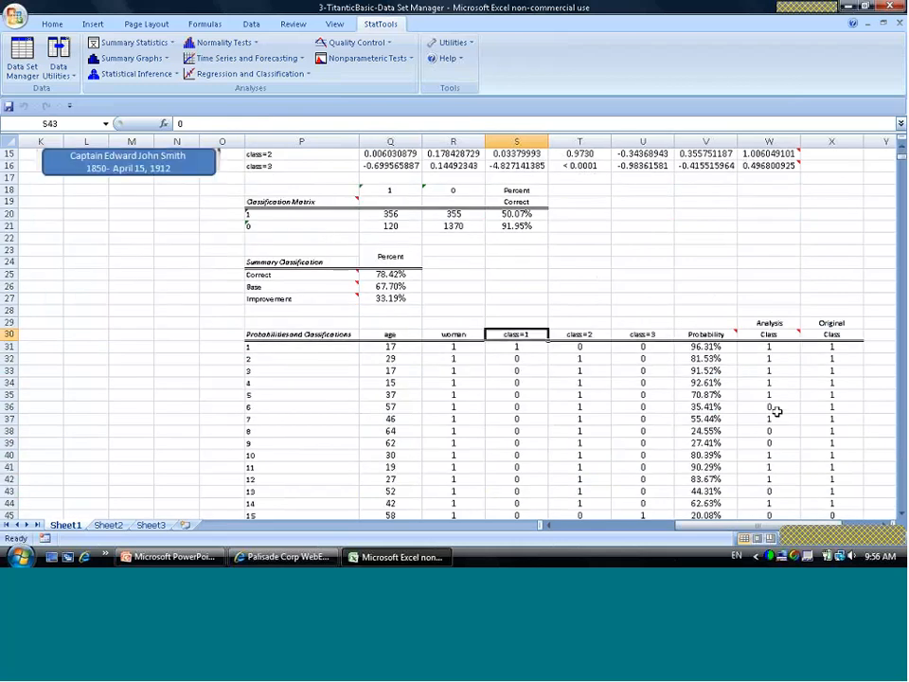
key("Down")
key("ctrl+Left")
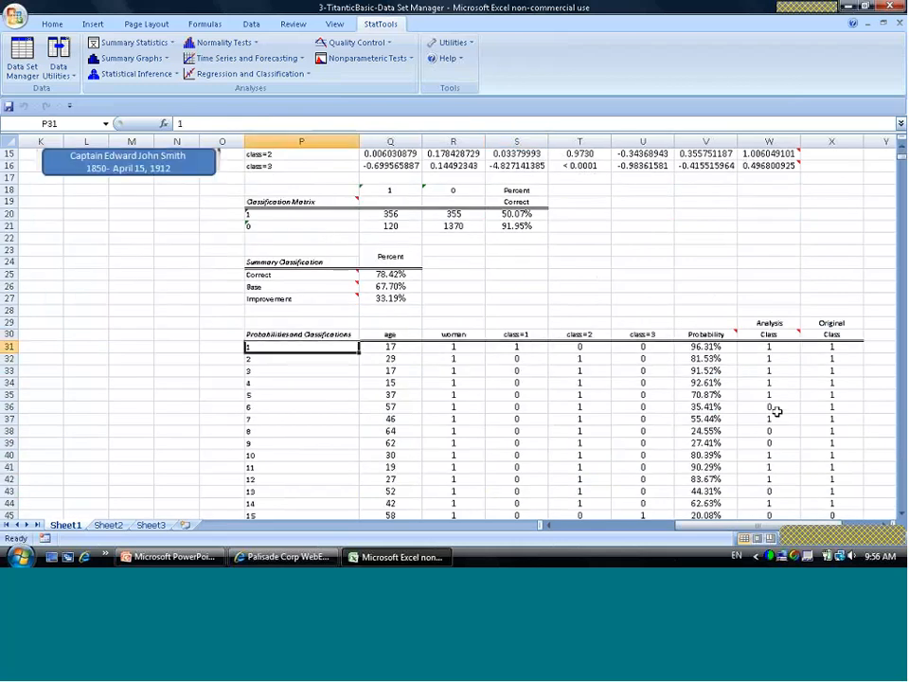
key("Right")
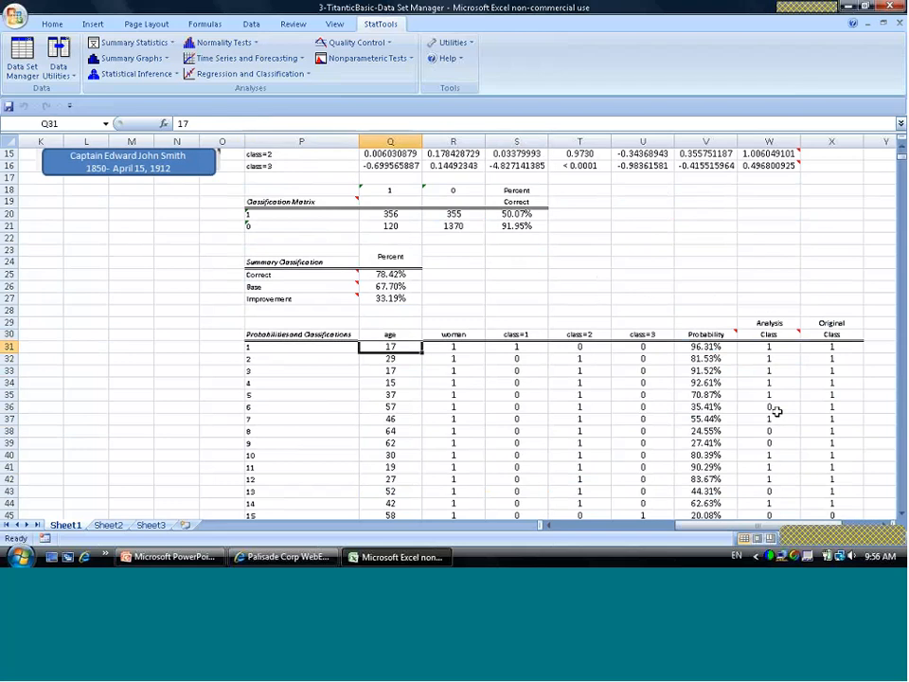
key("Right")
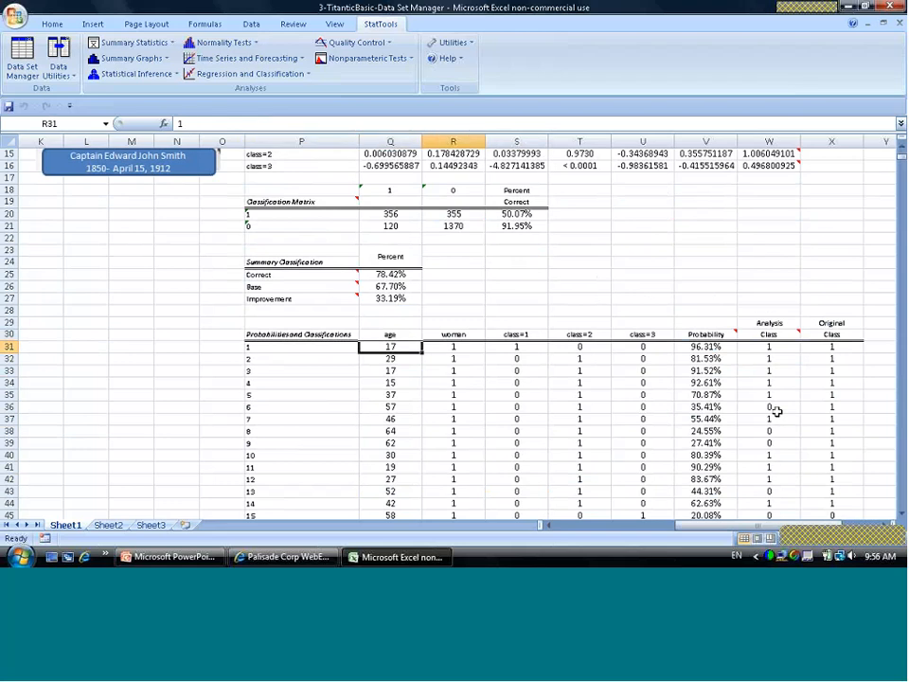
key("Right")
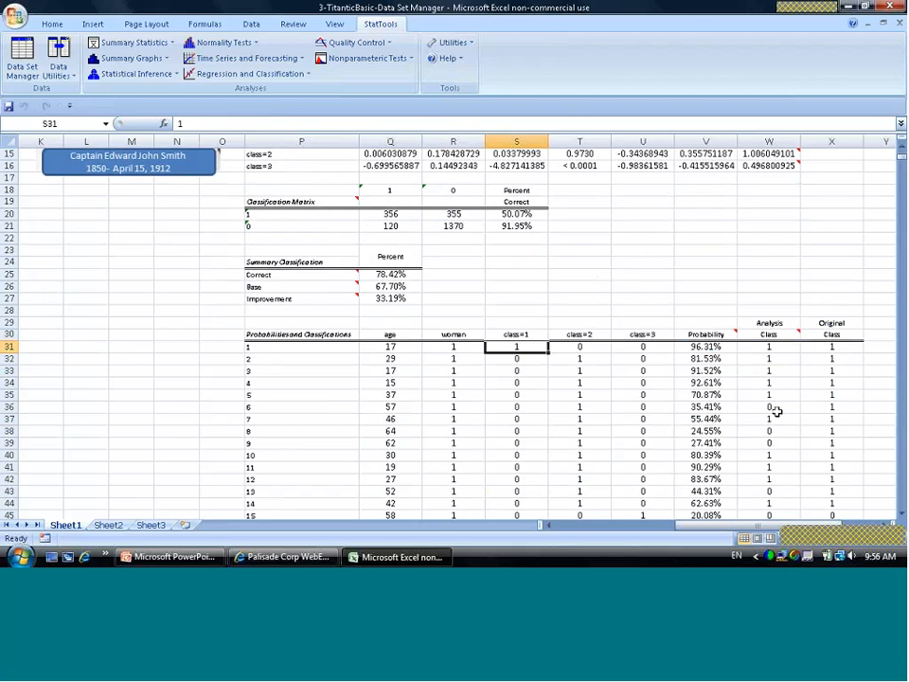
left_click(839, 350)
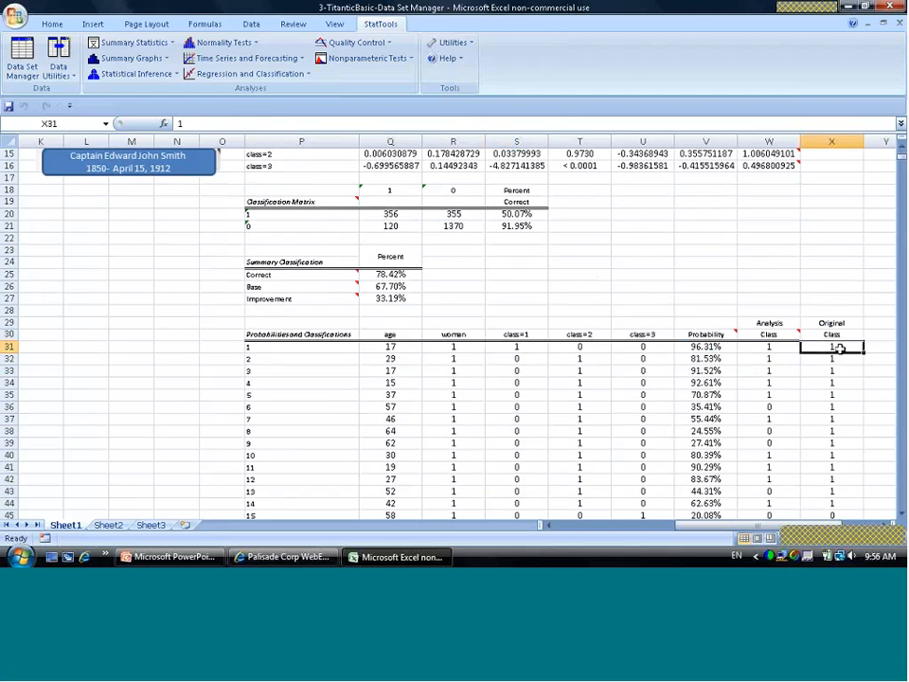
key("Left")
key("Left")
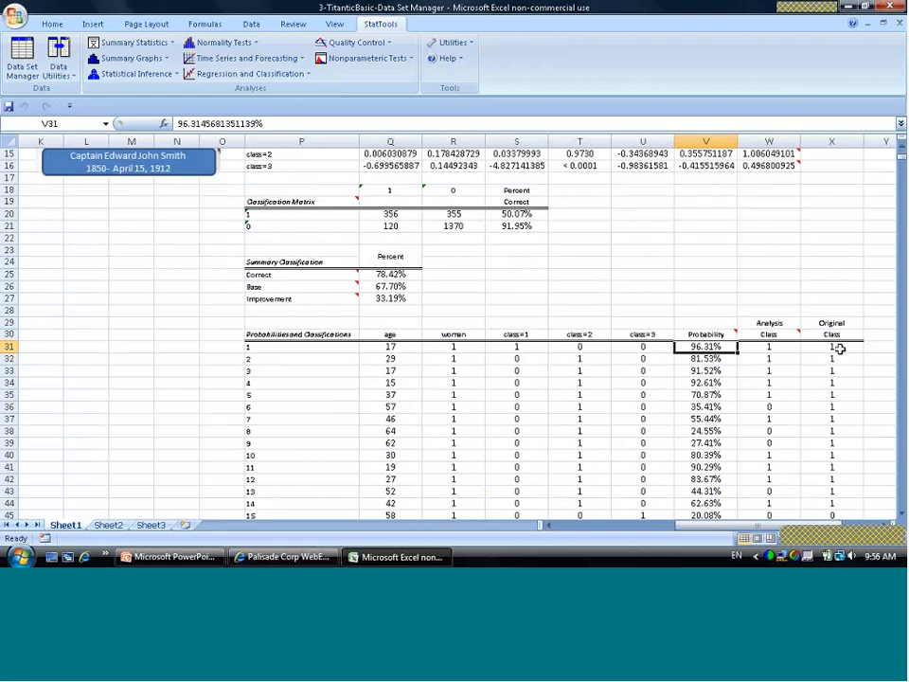
left_click(830, 405)
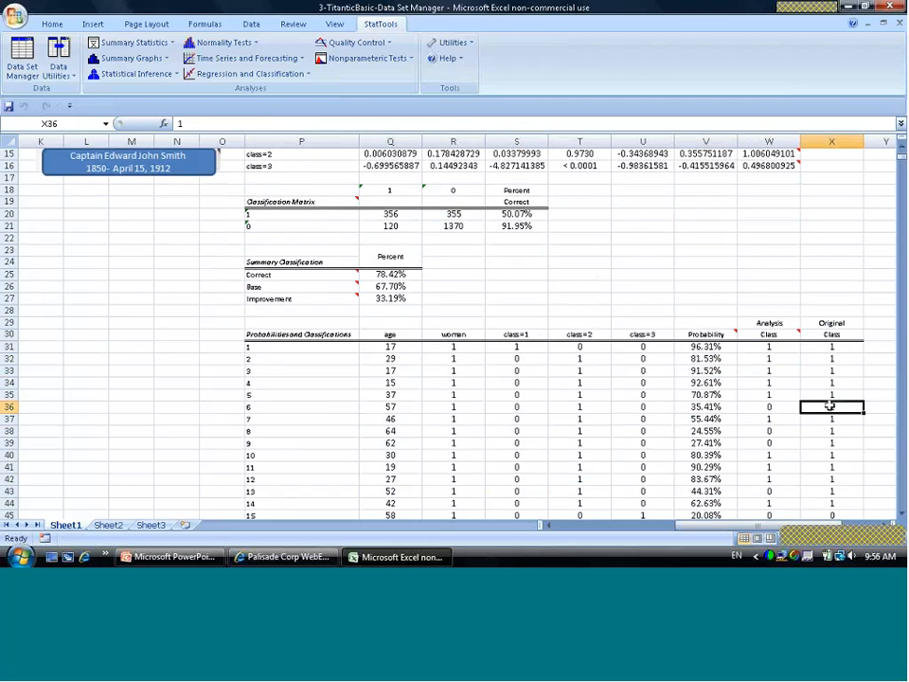
key("Left")
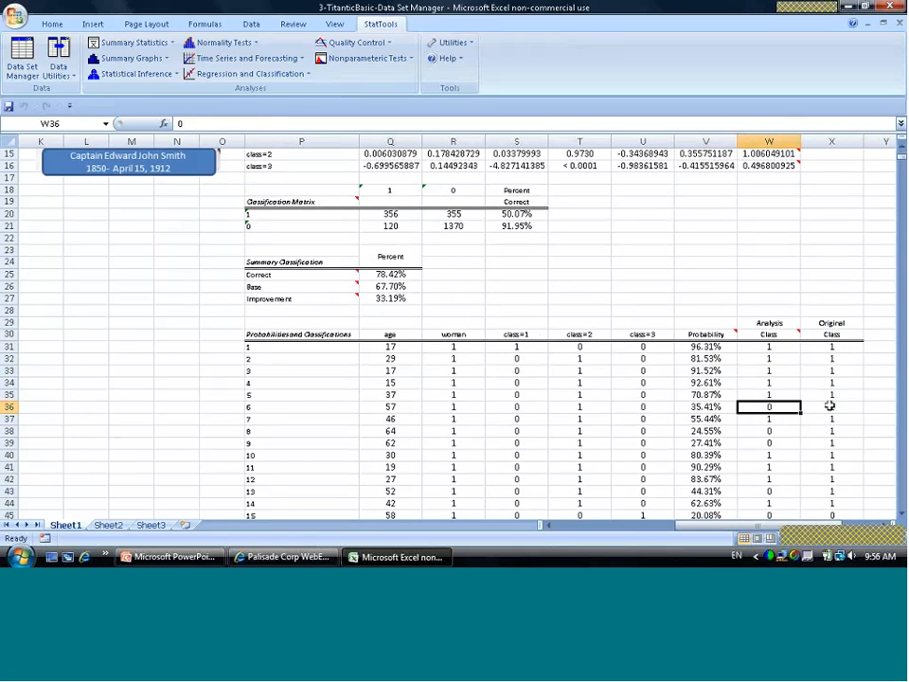
left_click(838, 262)
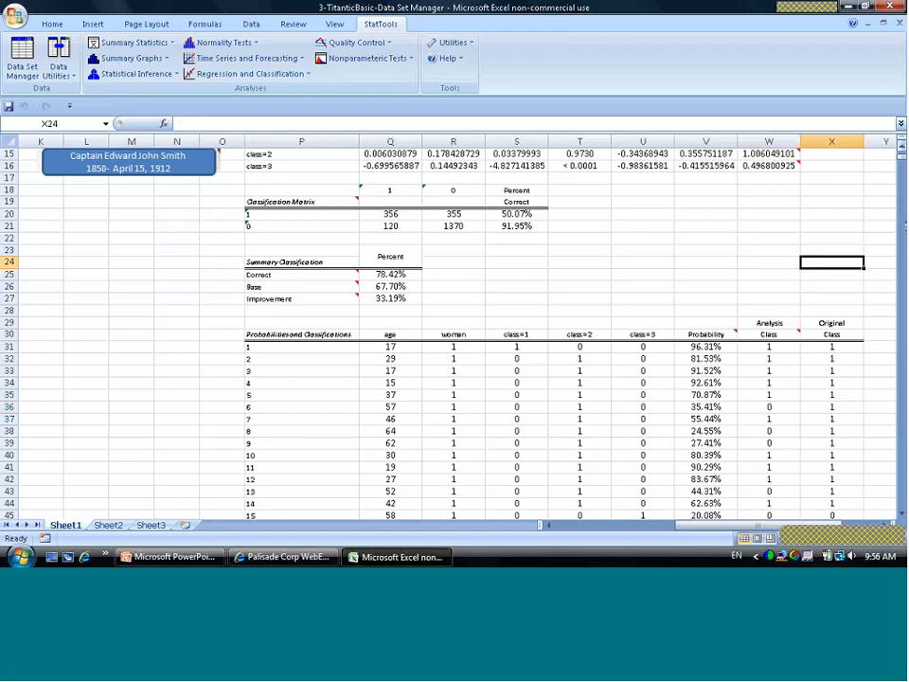
scroll(527, 251, "up", 5)
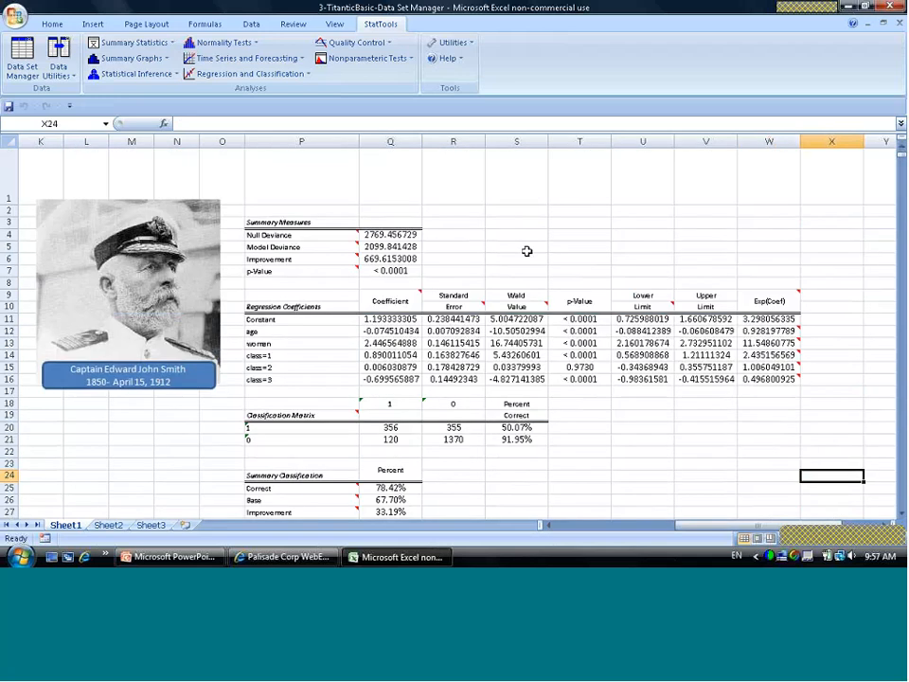
left_click(439, 183)
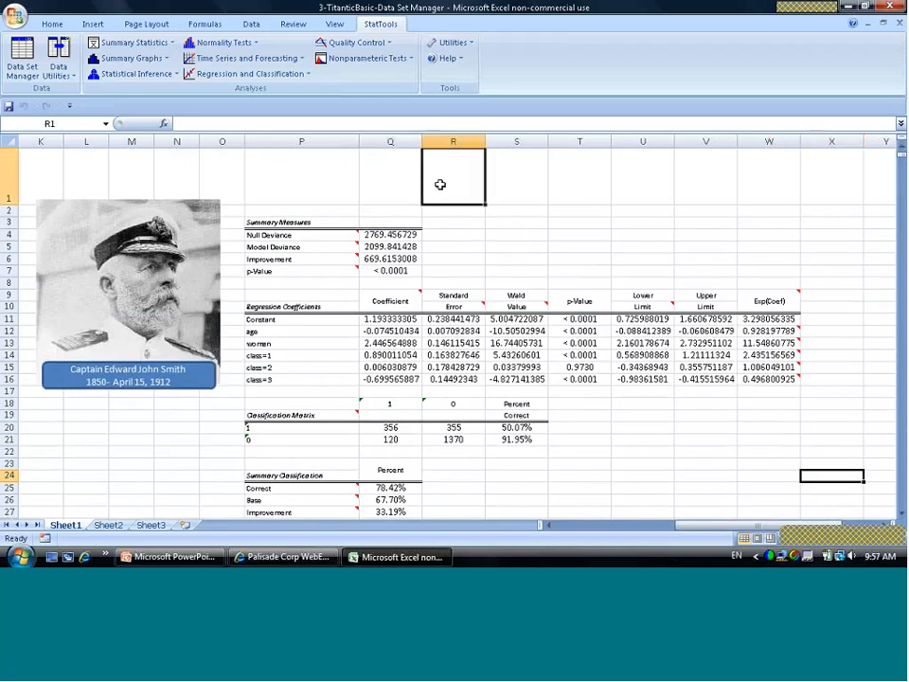
left_click(388, 45)
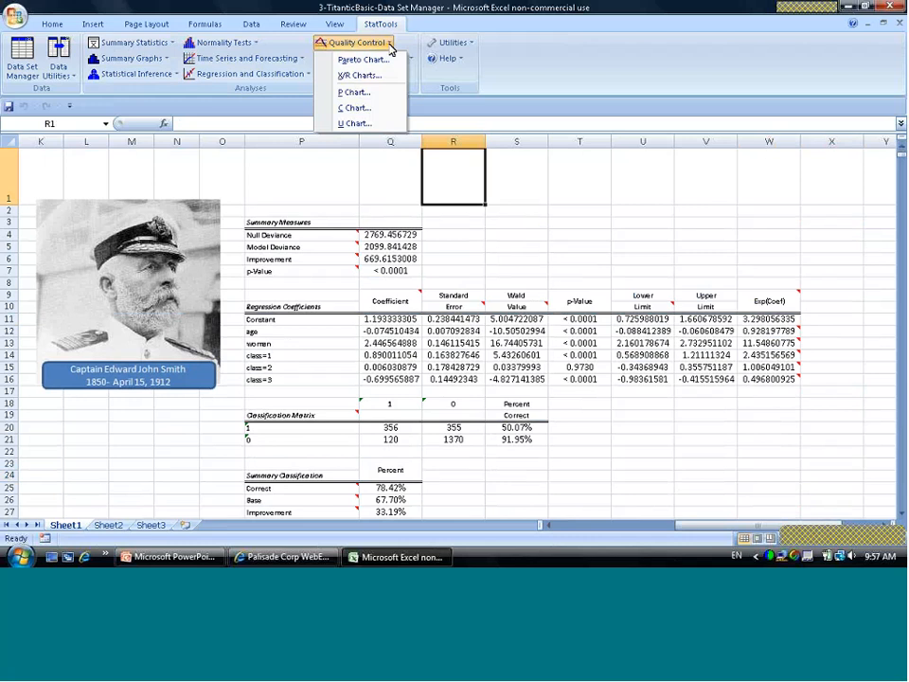
left_click(304, 189)
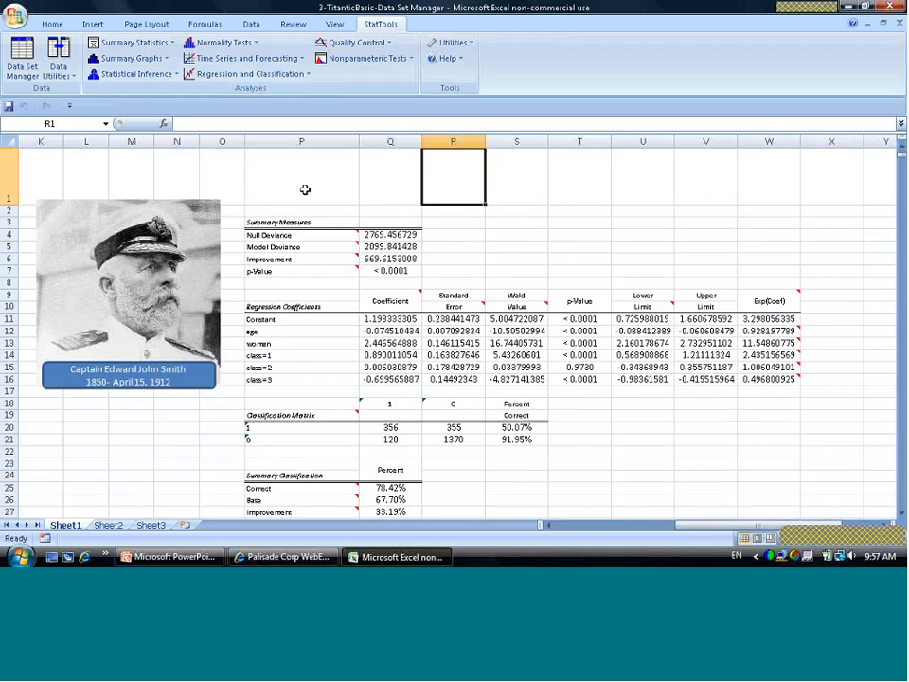
left_click(305, 75)
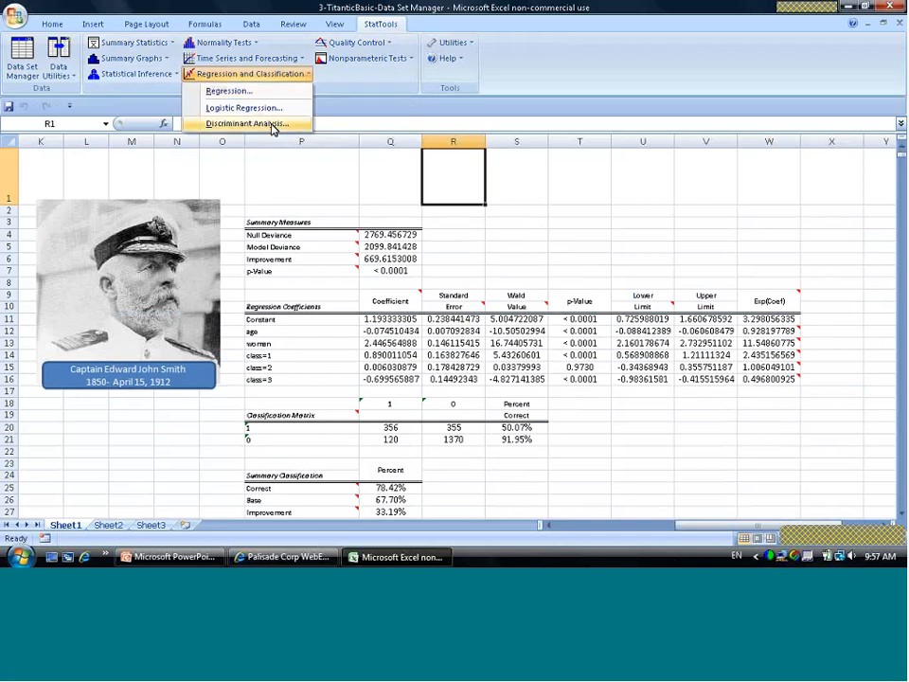
left_click(303, 173)
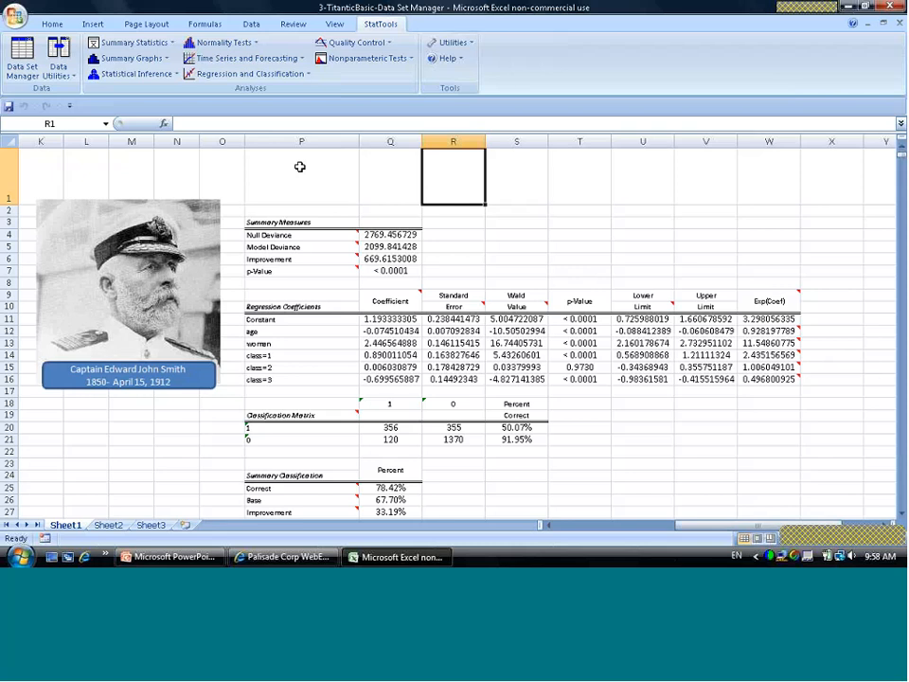
key("Left")
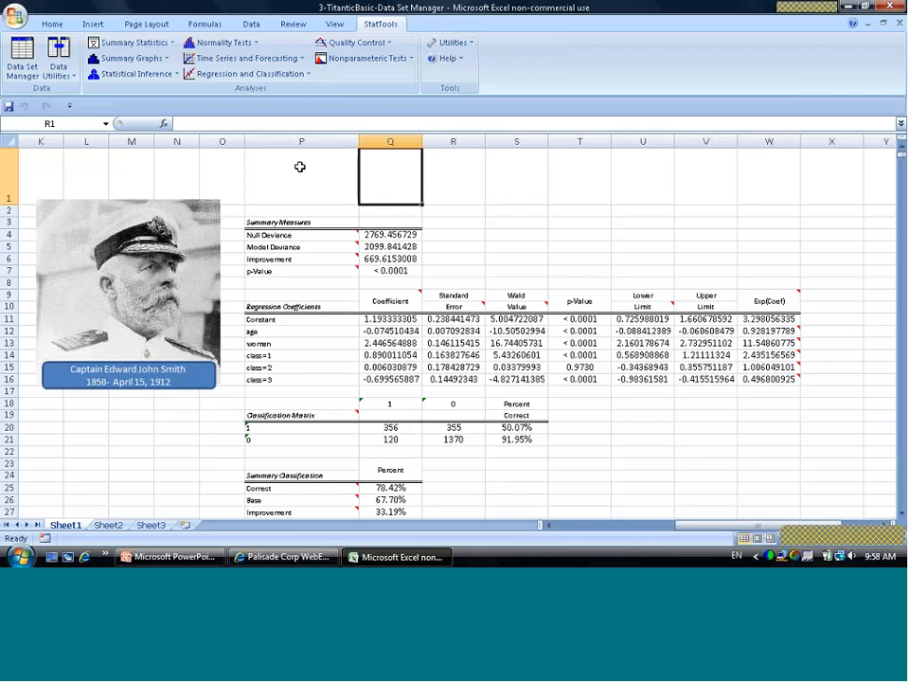
key("Left")
key("Left")
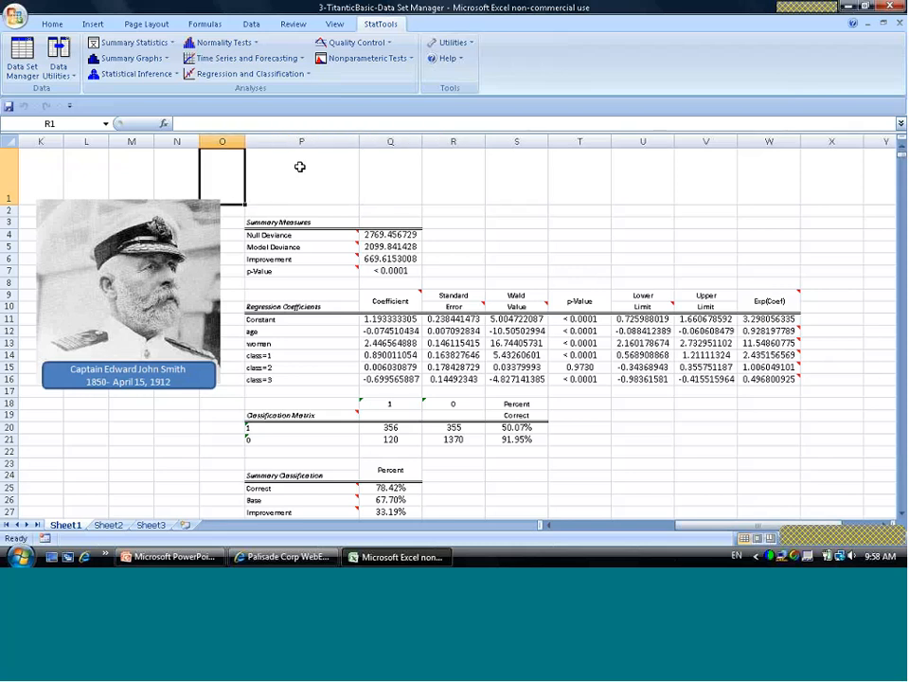
key("Left")
key("Left")
key("Left")
key("Left")
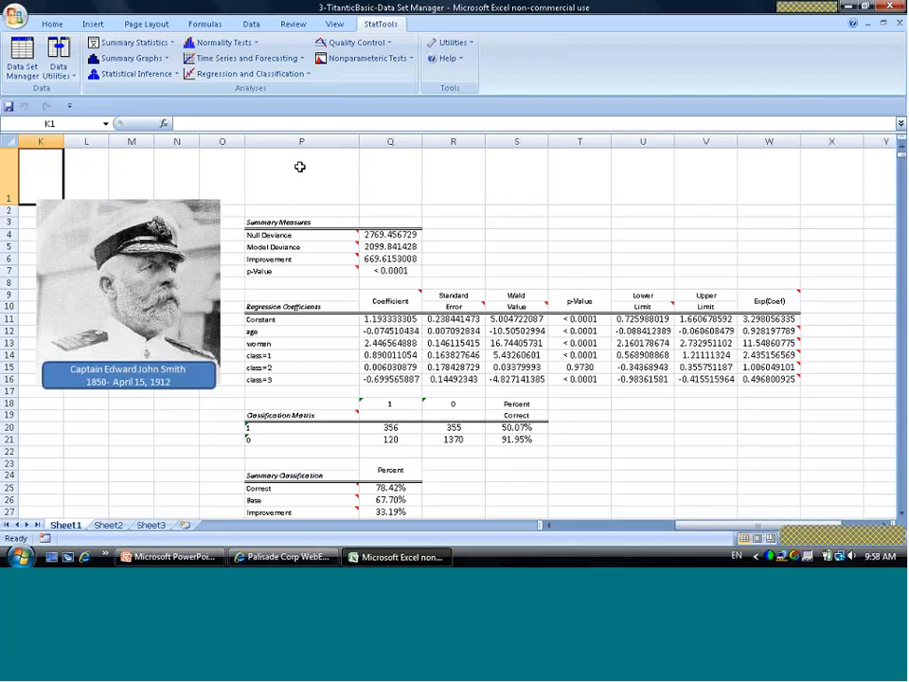
key("Left")
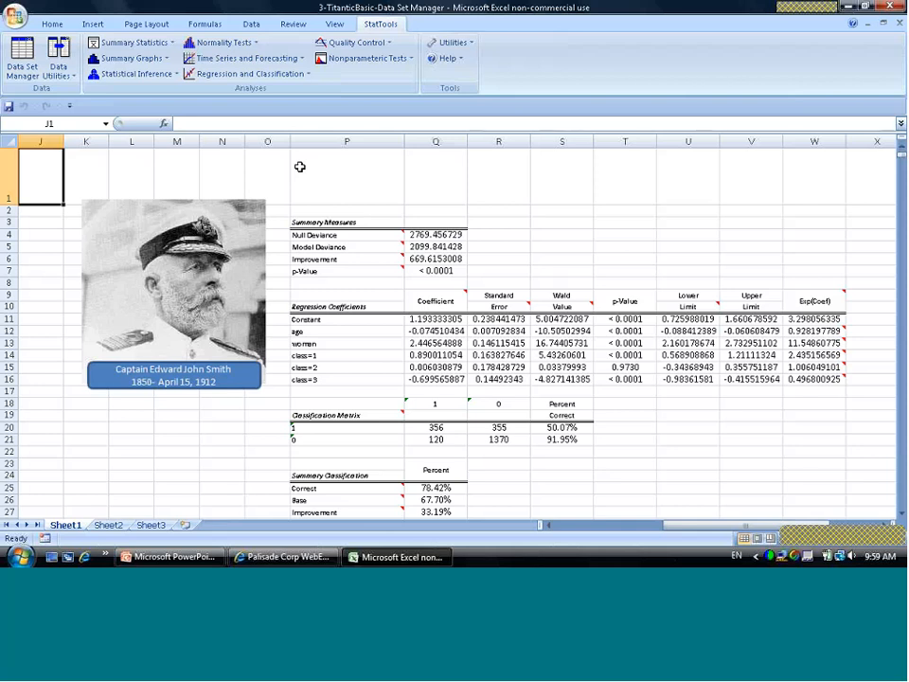
left_click(299, 167)
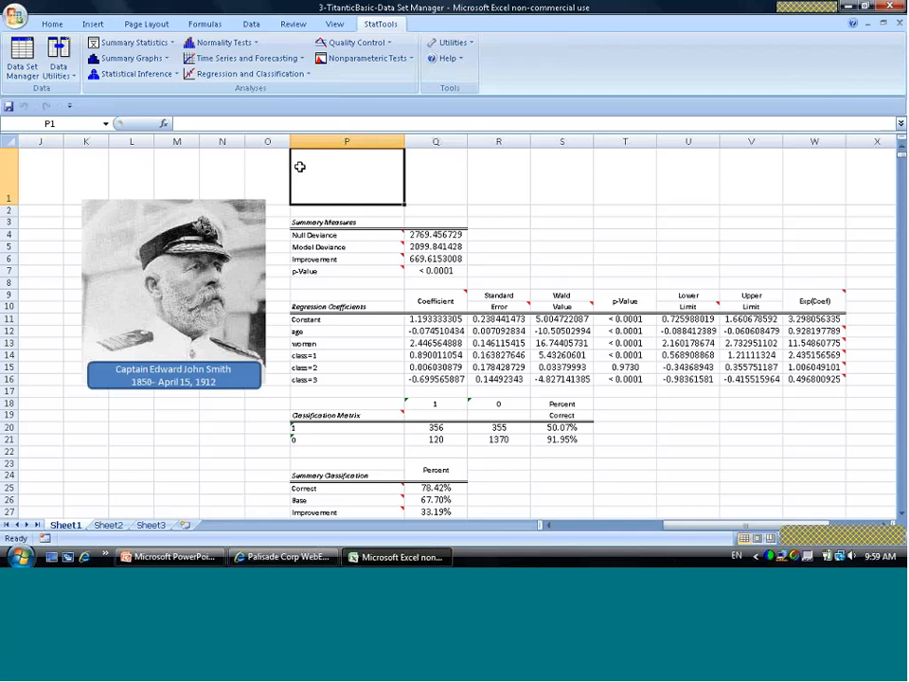
key("Left")
key("Right")
key("Right")
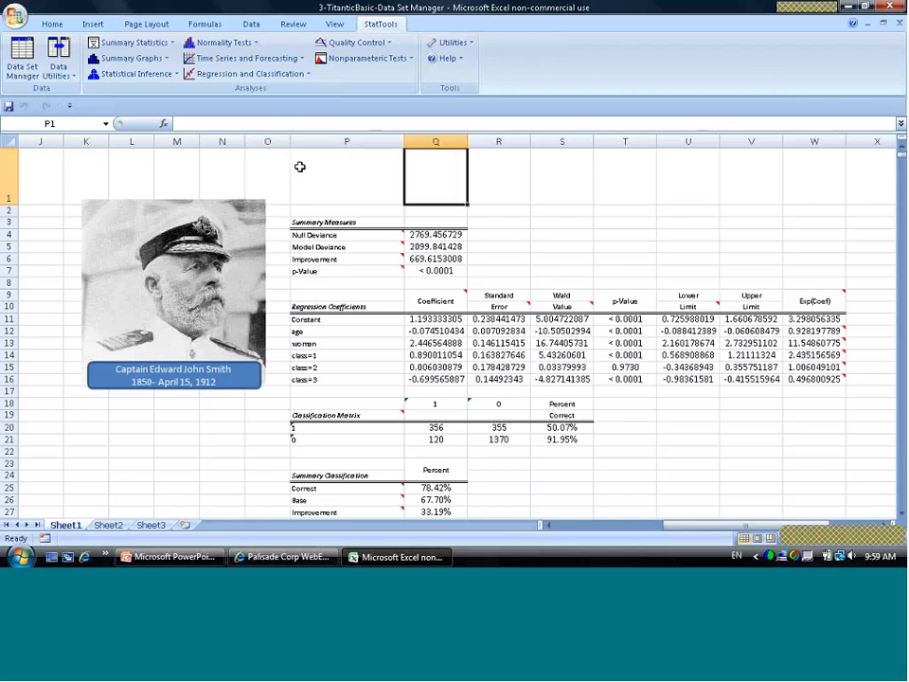
key("Left")
key("Left")
key("Left")
key("Left")
key("Left")
key("Left")
key("Left")
key("Left")
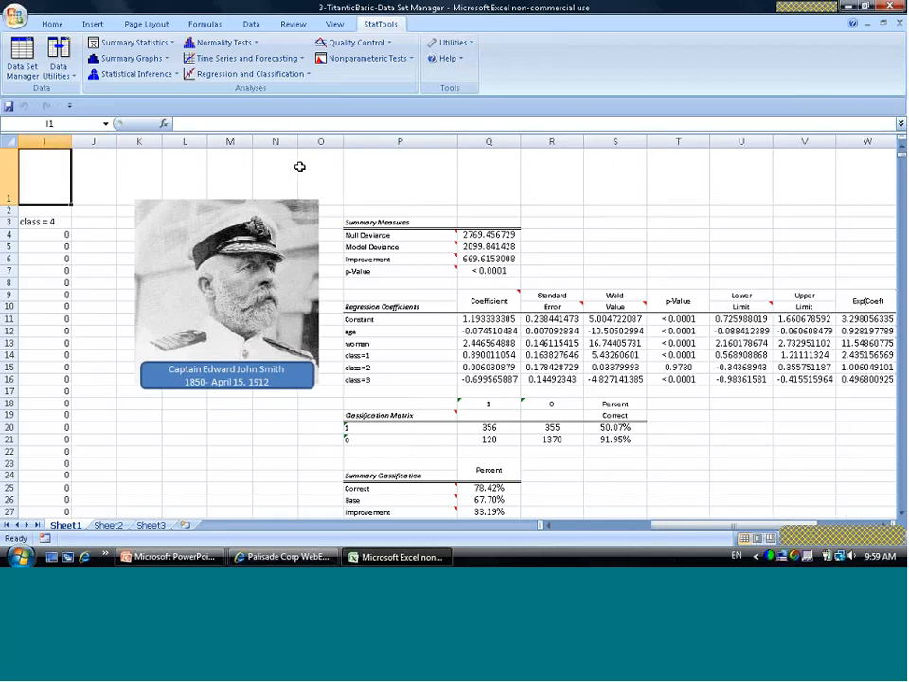
key("ctrl+Home")
key("Right")
key("Right")
key("Right")
key("Right")
key("Right")
key("Right")
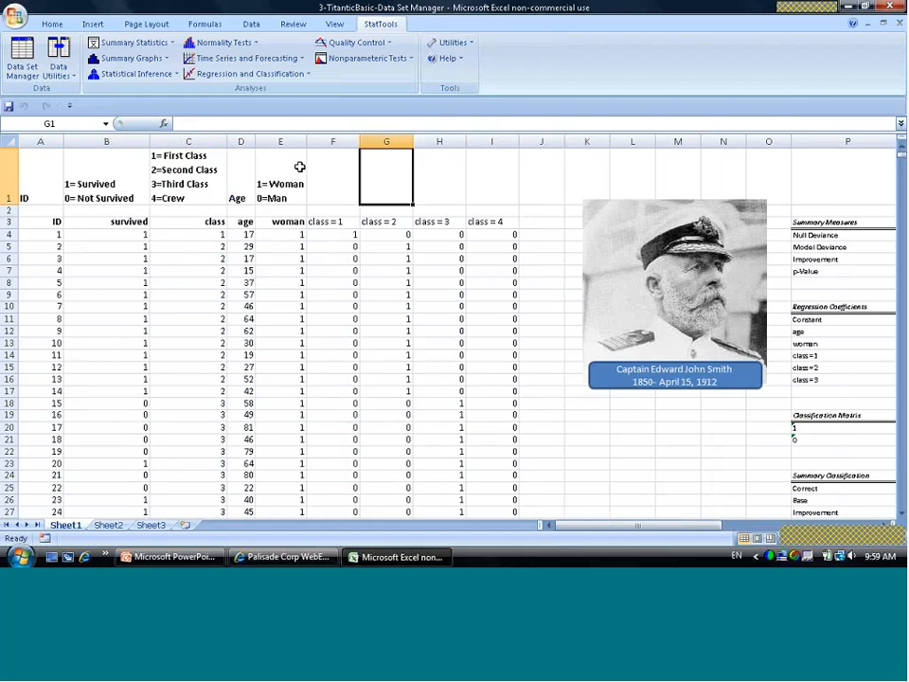
key("Right")
key("Right")
key("Right")
key("Right")
key("Right")
key("Right")
key("Right")
key("Right")
key("Right")
key("Right")
key("Right")
key("Right")
key("Right")
key("Right")
key("Right")
key("Right")
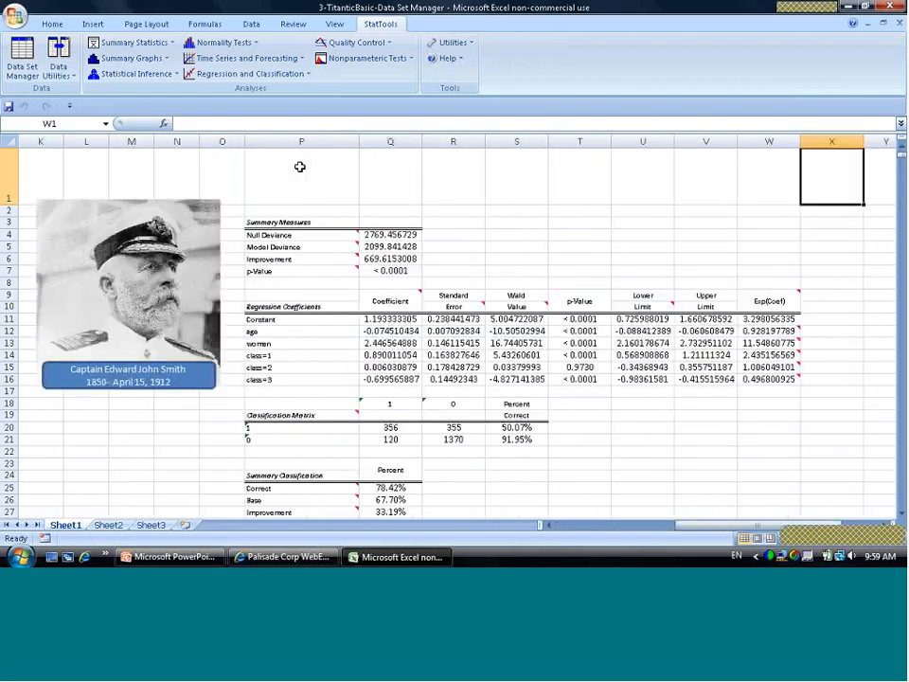
key("Down")
key("Down")
key("Down")
key("Down")
key("Down")
key("Down")
key("Down")
key("Down")
key("Down")
key("Down")
key("Down")
key("Down")
key("Down")
key("Down")
key("Down")
key("Down")
key("Down")
key("Down")
key("Down")
key("Down")
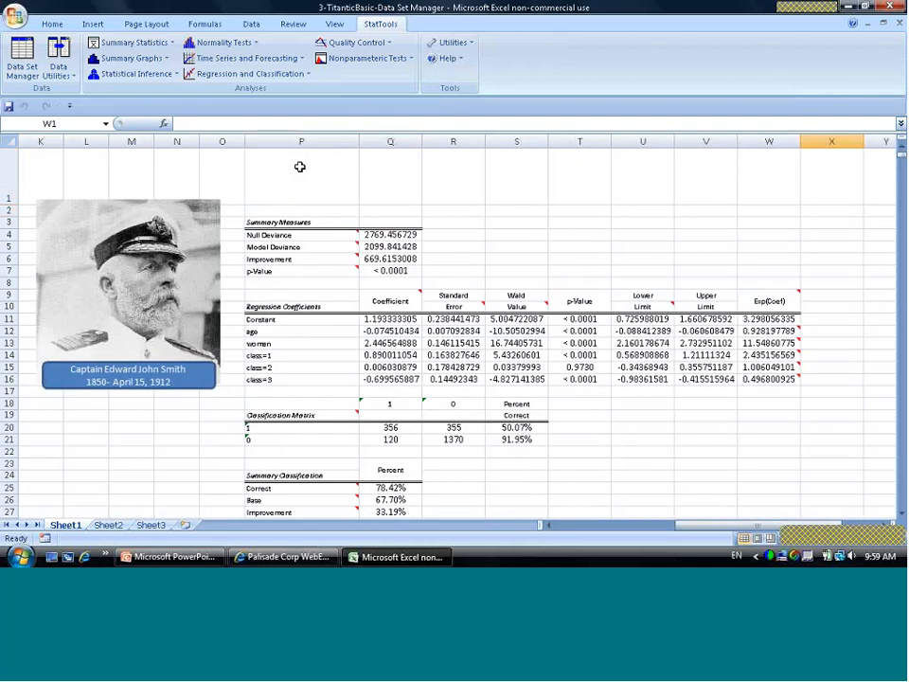
key("Up")
key("Up")
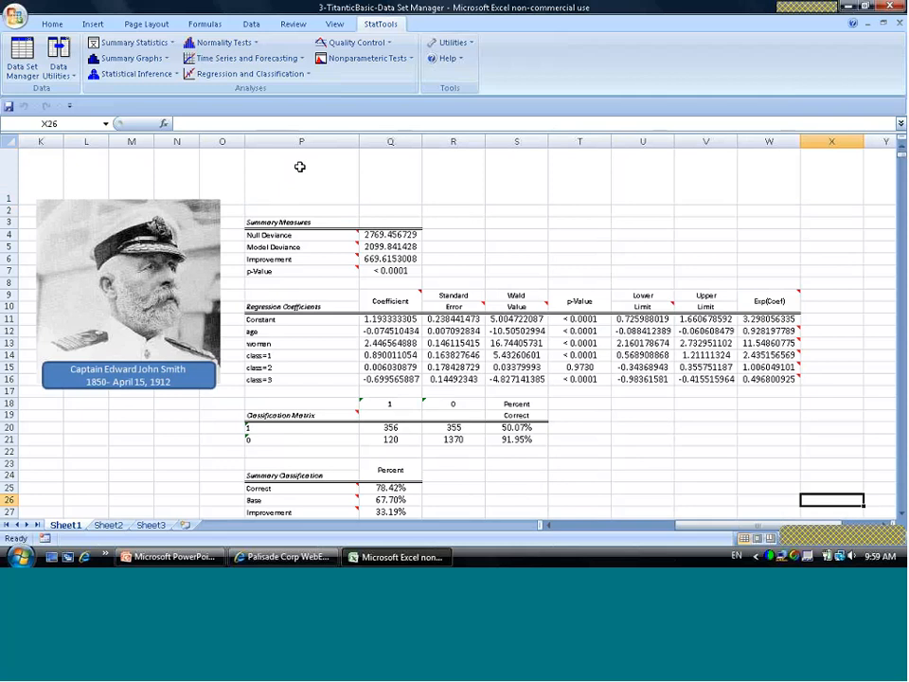
key("Up")
key("Up")
key("Up")
key("Up")
key("Up")
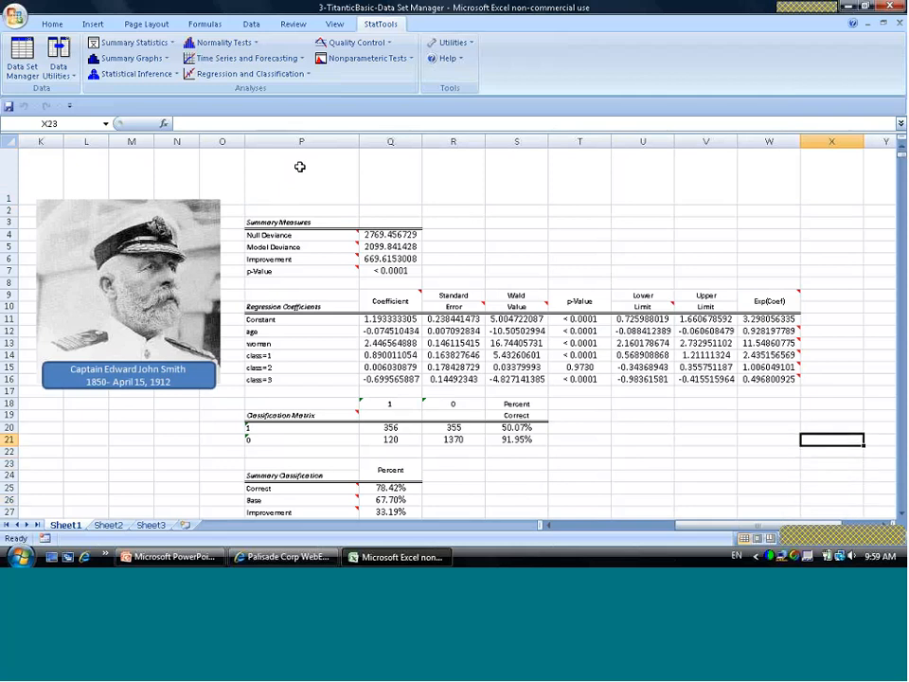